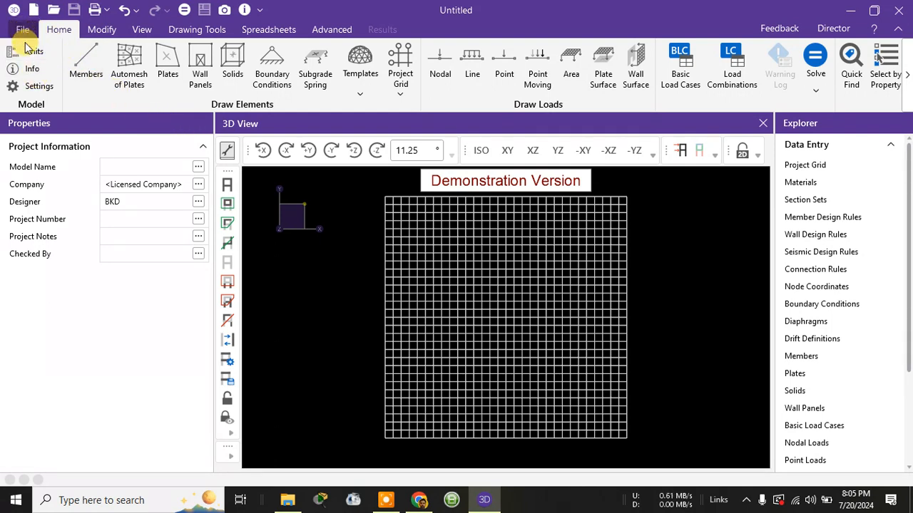
Step: Look over the model settings and the project information dialog, leaving both as they are
{"action": "left_click", "coordinate": [32, 85]}
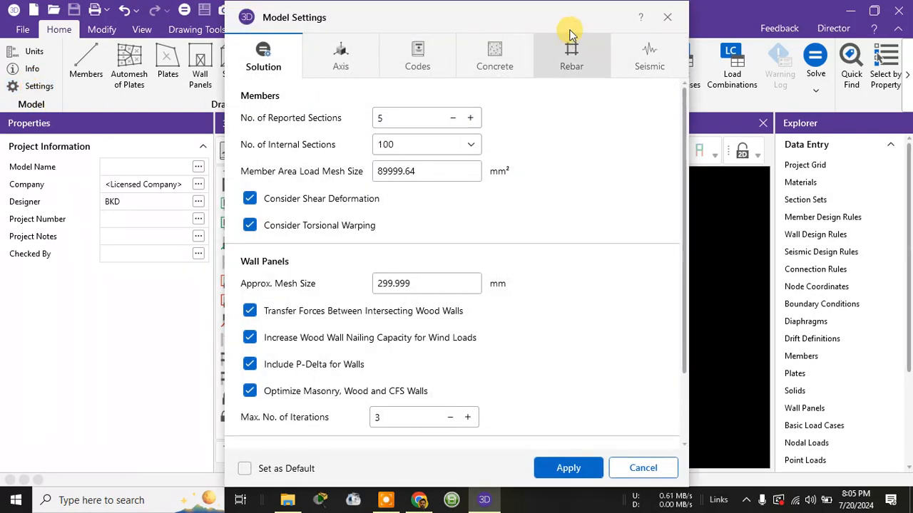
{"action": "left_click", "coordinate": [668, 17]}
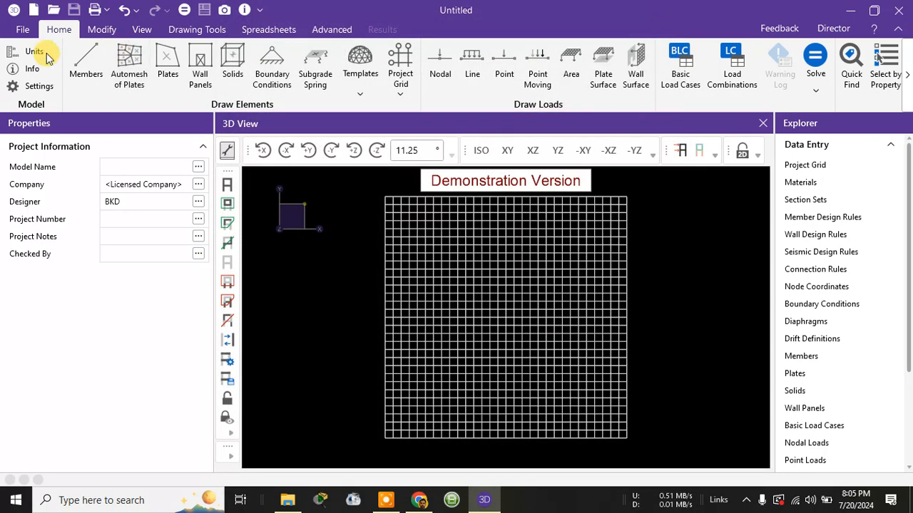
{"action": "left_click", "coordinate": [32, 69]}
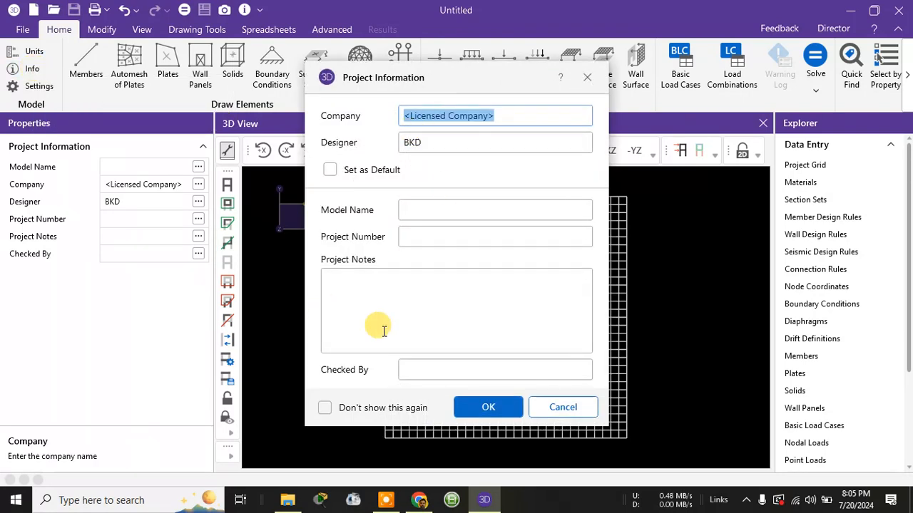
{"action": "left_click", "coordinate": [587, 77]}
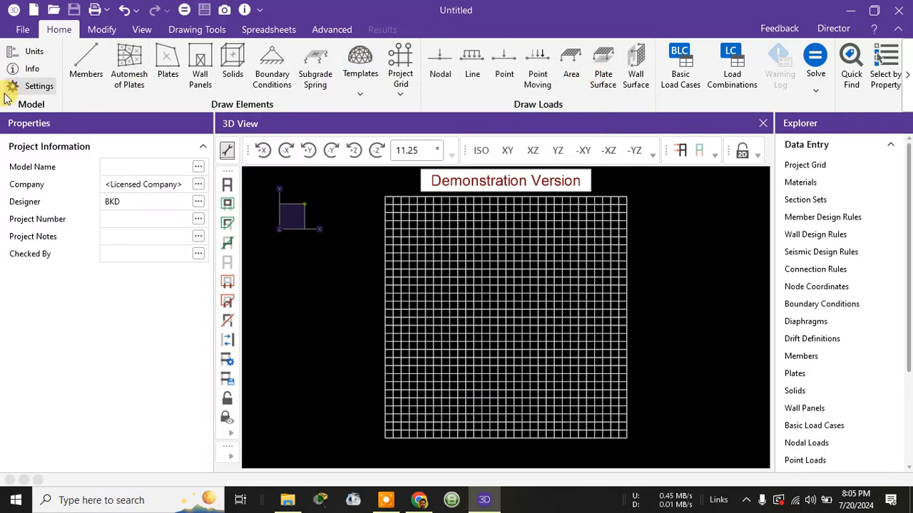
Step: Examine the Solution settings for members and wall panels in the model settings, including the advanced solver options
{"action": "left_click", "coordinate": [30, 91]}
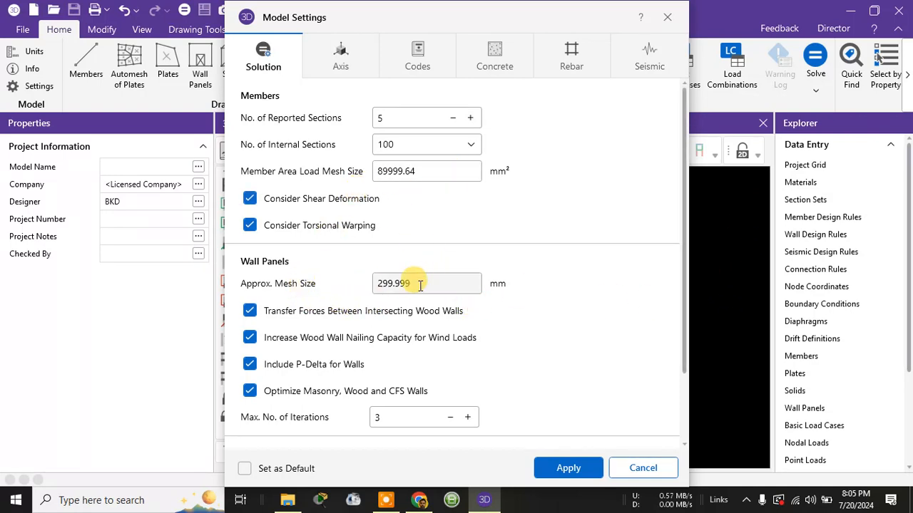
{"action": "scroll", "coordinate": [415, 373], "scroll_direction": "down", "scroll_amount": 3}
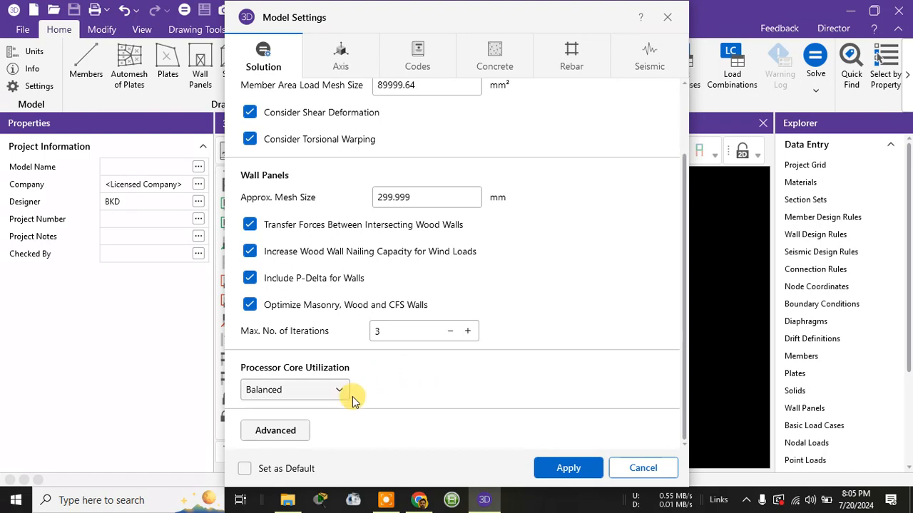
{"action": "left_click", "coordinate": [293, 432]}
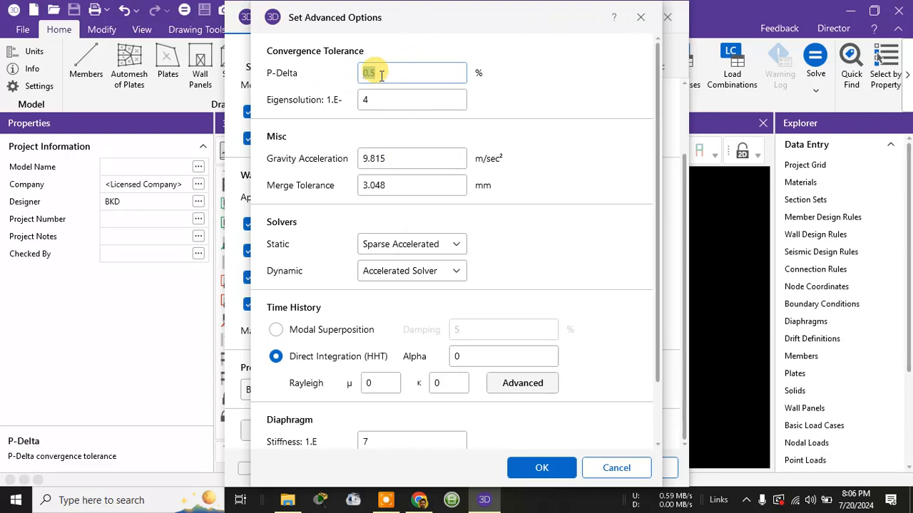
{"action": "left_click", "coordinate": [640, 17]}
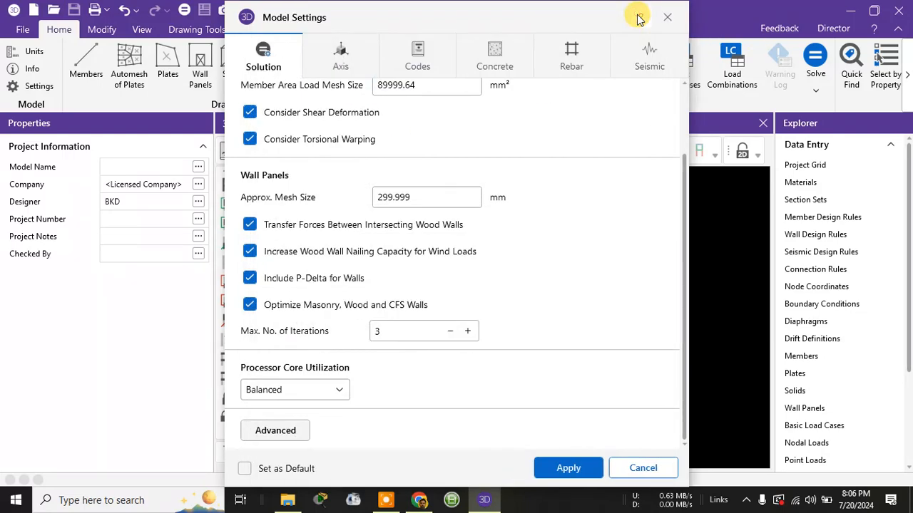
Step: Review the axis settings and the choices for the vertical global axis
{"action": "left_click", "coordinate": [355, 61]}
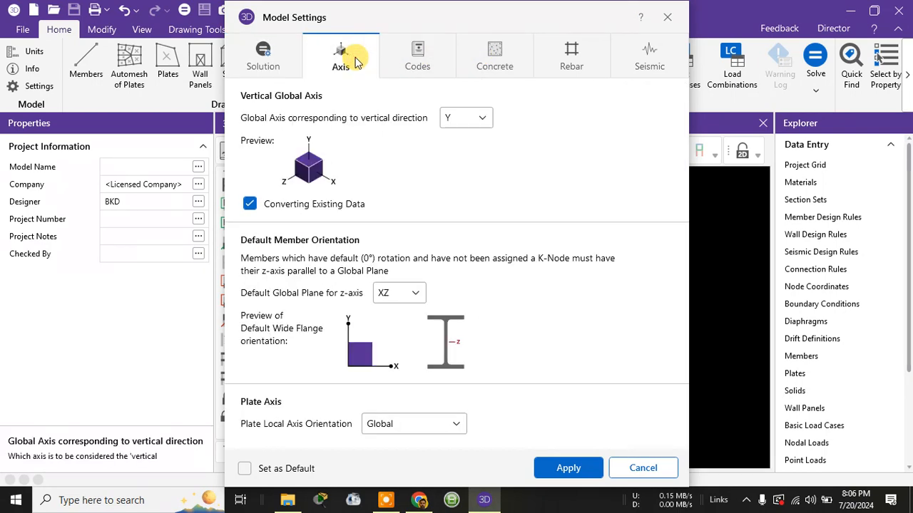
{"action": "left_click", "coordinate": [467, 119]}
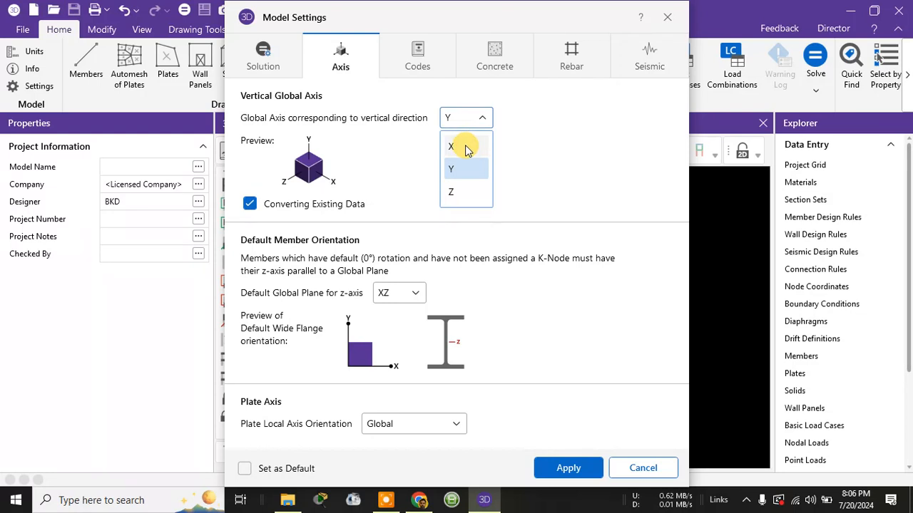
{"action": "left_click", "coordinate": [565, 168]}
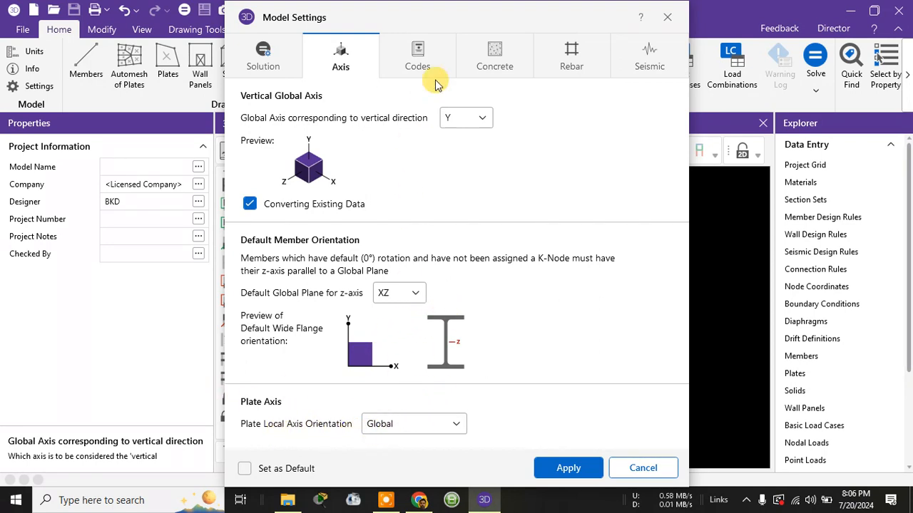
Step: Review the design codes available for hot rolled steel, cold formed steel and concrete
{"action": "left_click", "coordinate": [432, 57]}
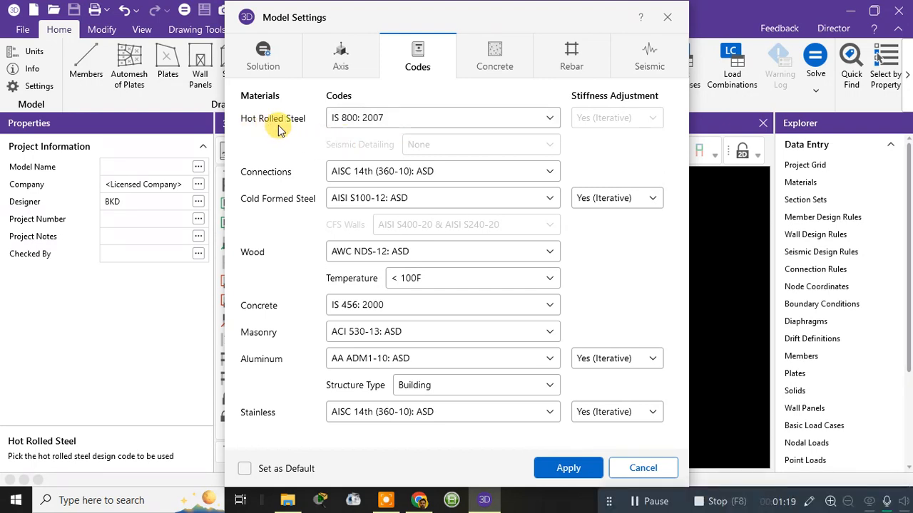
{"action": "left_click", "coordinate": [351, 125]}
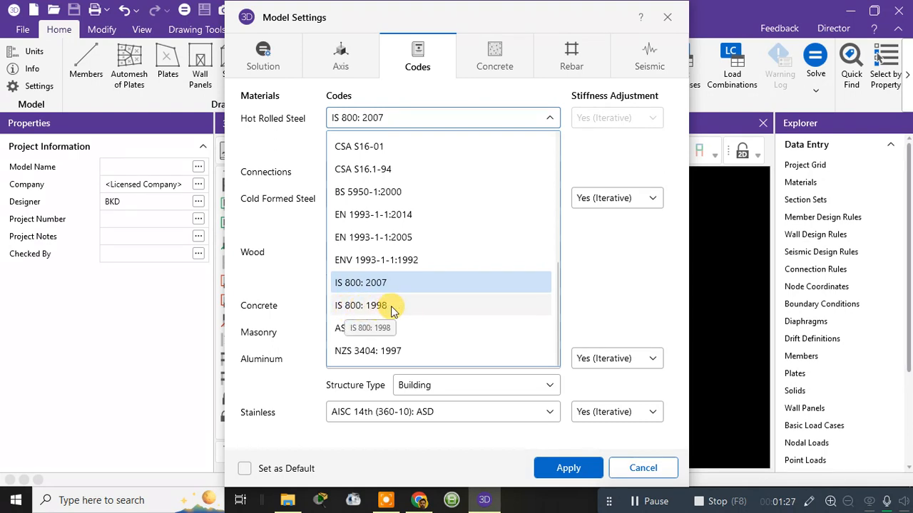
{"action": "left_click", "coordinate": [437, 97]}
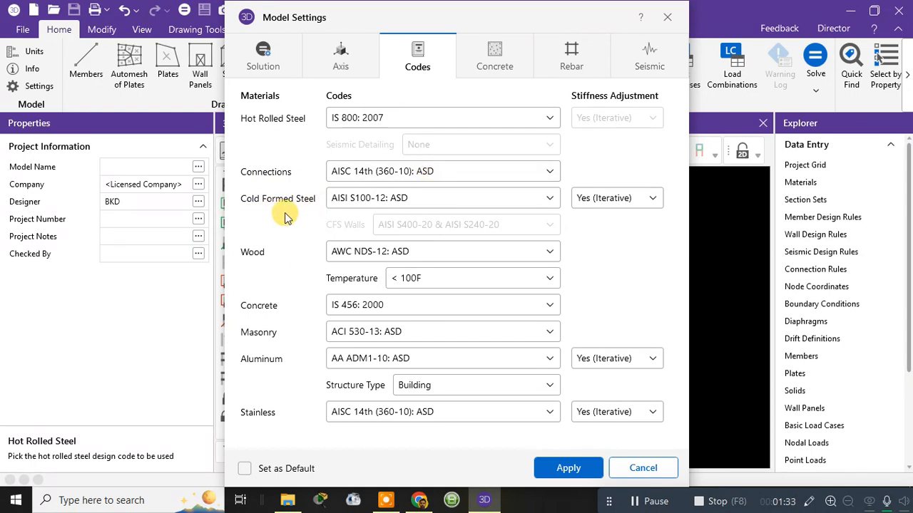
{"action": "left_click", "coordinate": [357, 199]}
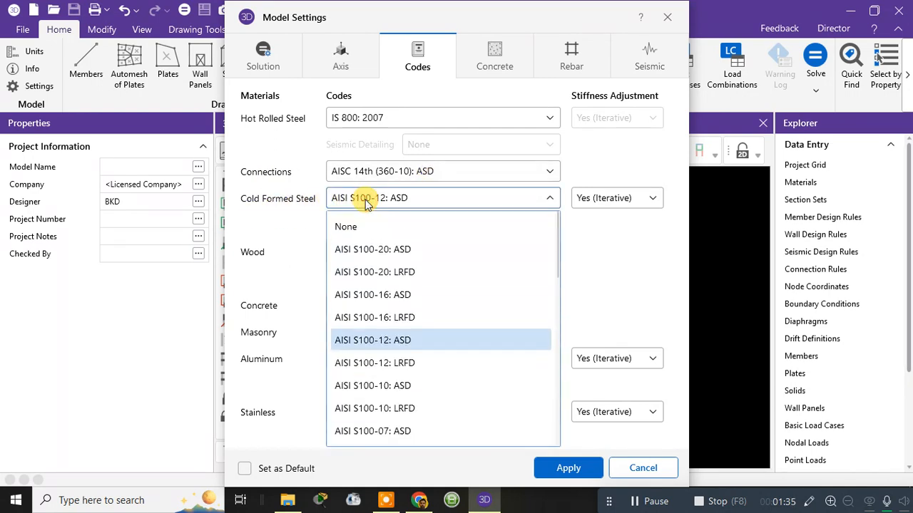
{"action": "left_click", "coordinate": [363, 201]}
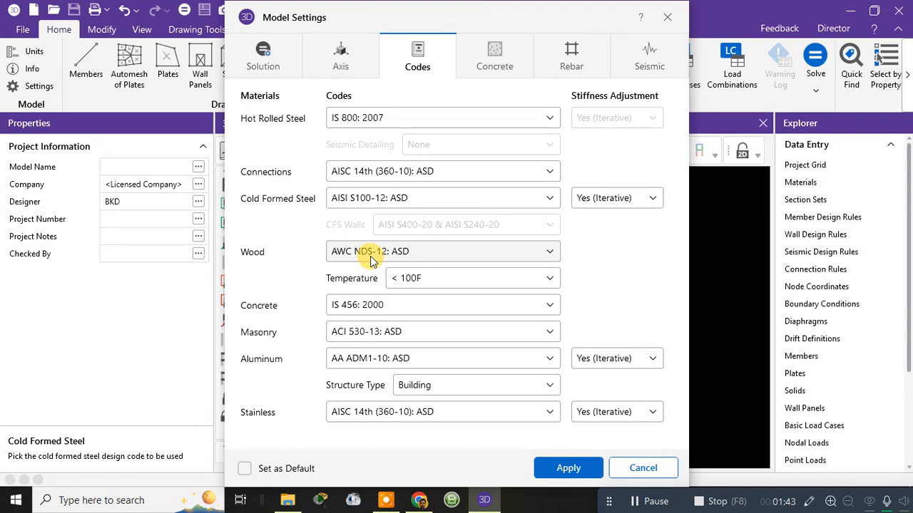
{"action": "left_click", "coordinate": [353, 313]}
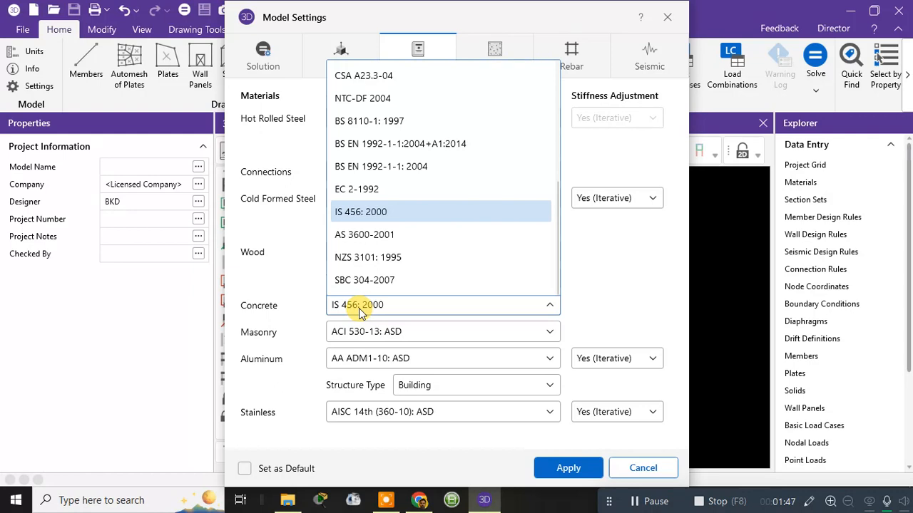
{"action": "left_click", "coordinate": [360, 312]}
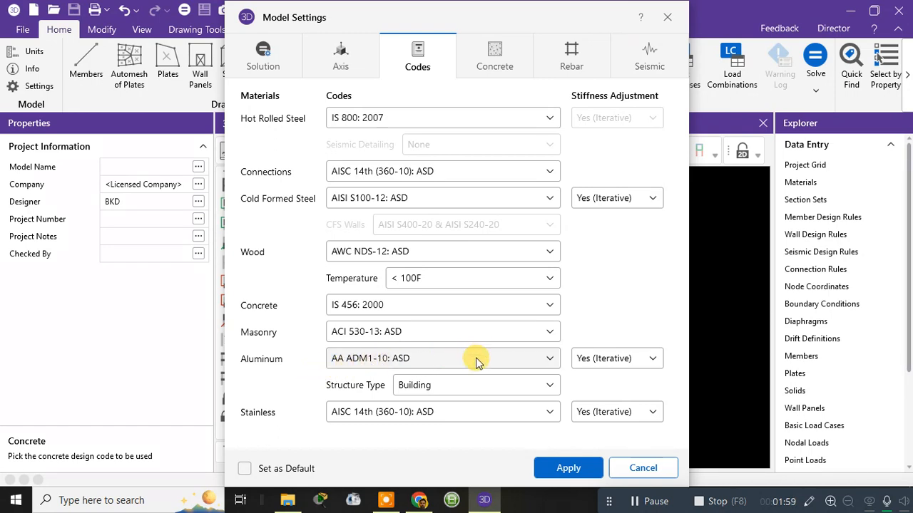
Step: Try the Bridge structure type for aluminum design and return it to Building
{"action": "scroll", "coordinate": [433, 385], "scroll_direction": "down", "scroll_amount": 1}
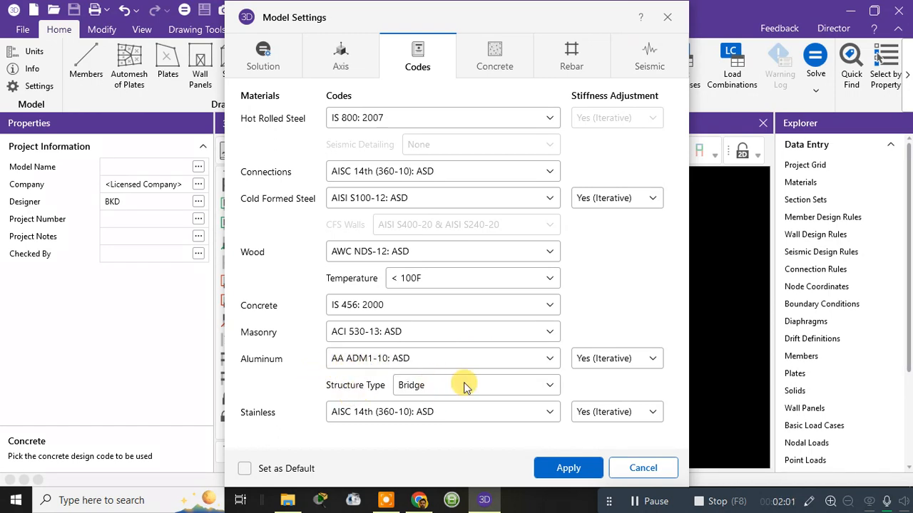
{"action": "left_click", "coordinate": [470, 386]}
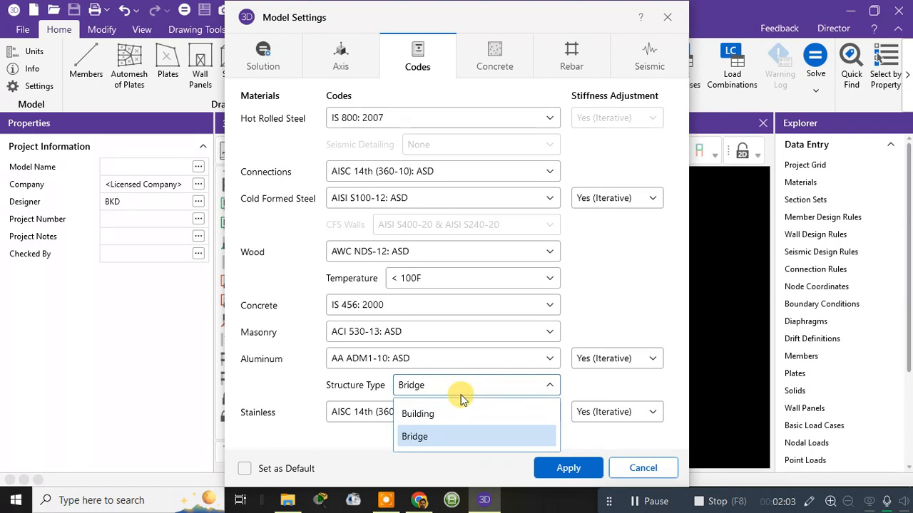
{"action": "left_click", "coordinate": [427, 415]}
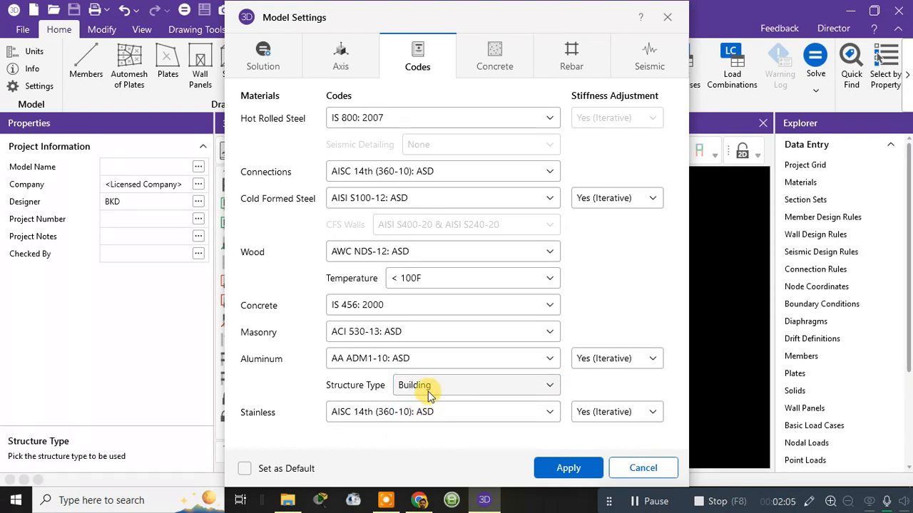
{"action": "left_click", "coordinate": [428, 389]}
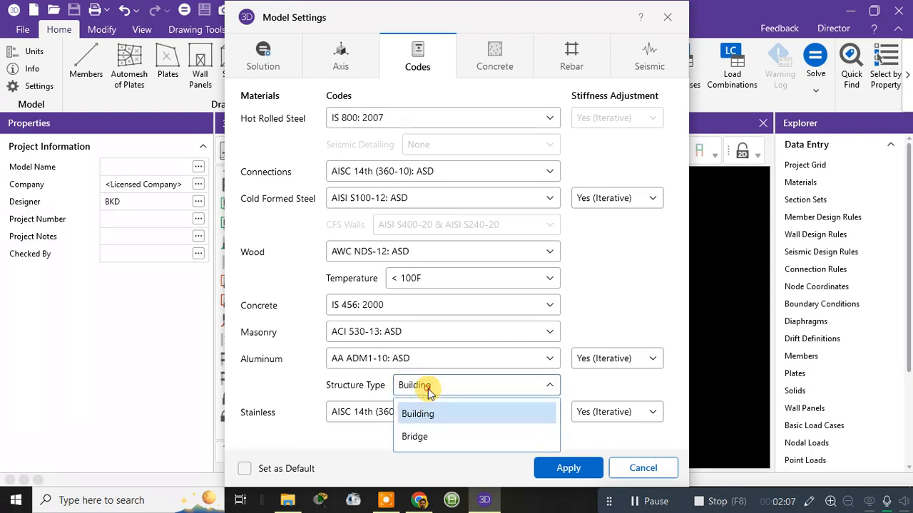
{"action": "left_click", "coordinate": [421, 438]}
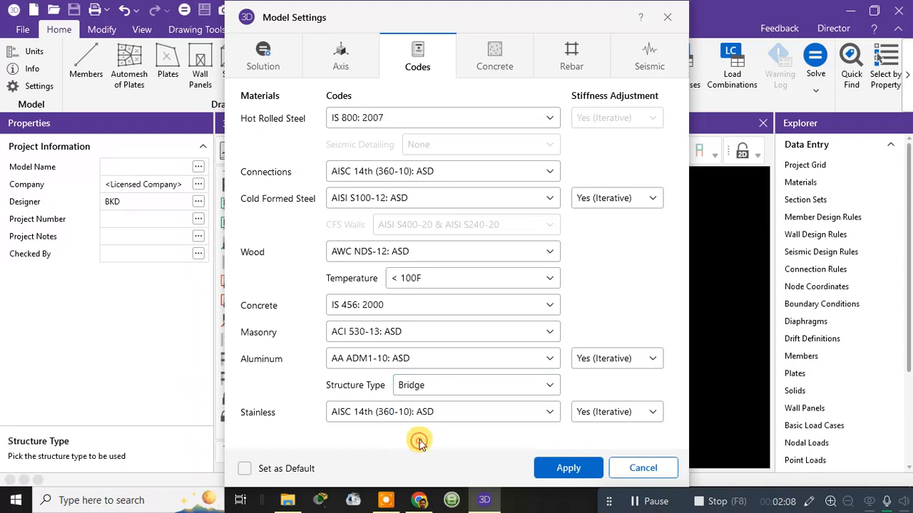
{"action": "left_click", "coordinate": [429, 388]}
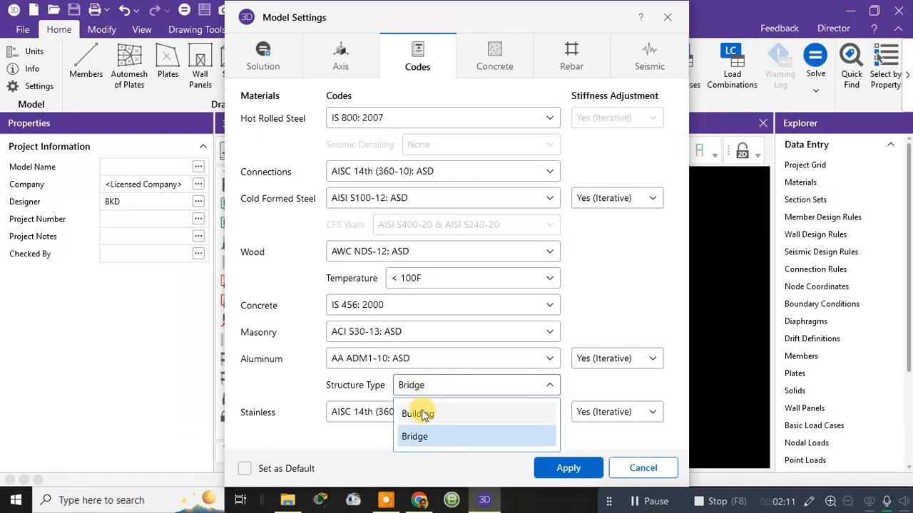
{"action": "left_click", "coordinate": [420, 411]}
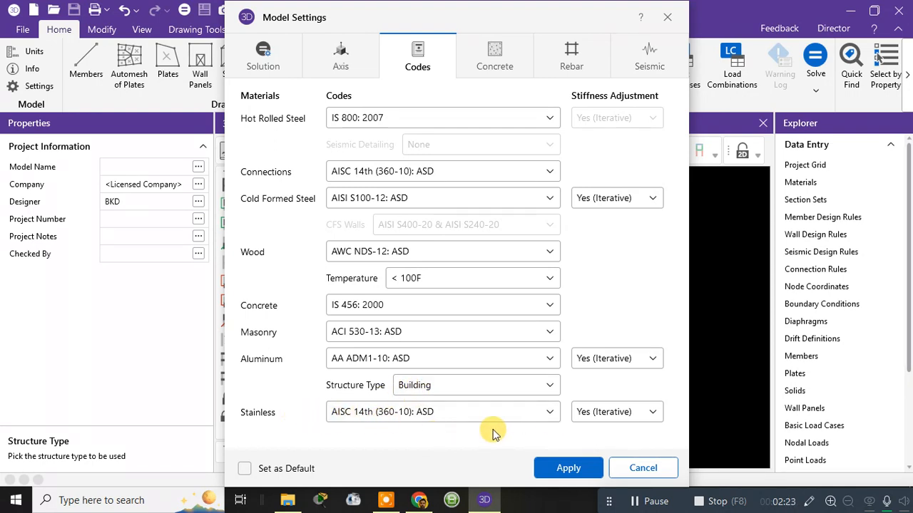
Step: Review the concrete column design settings, keeping Exact Integration Method as the analysis methodology and checking the compression stress block options
{"action": "left_click", "coordinate": [494, 50]}
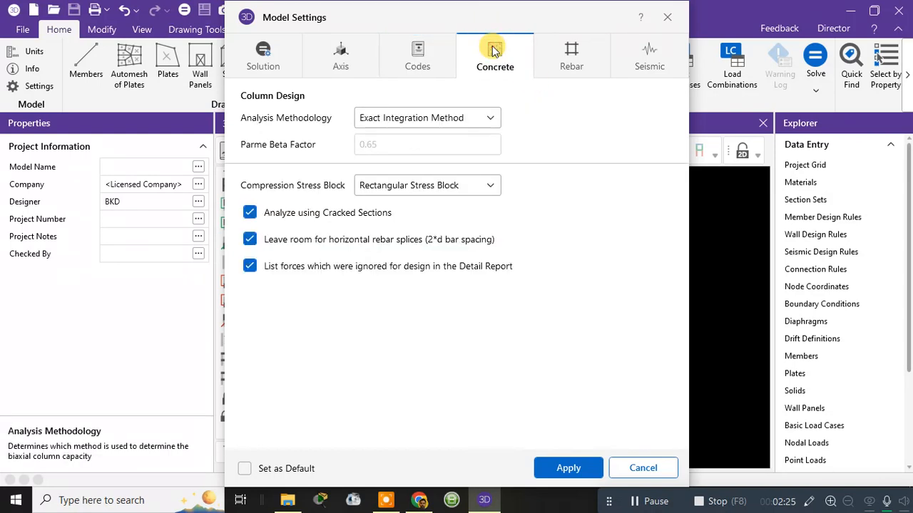
{"action": "left_click", "coordinate": [445, 123]}
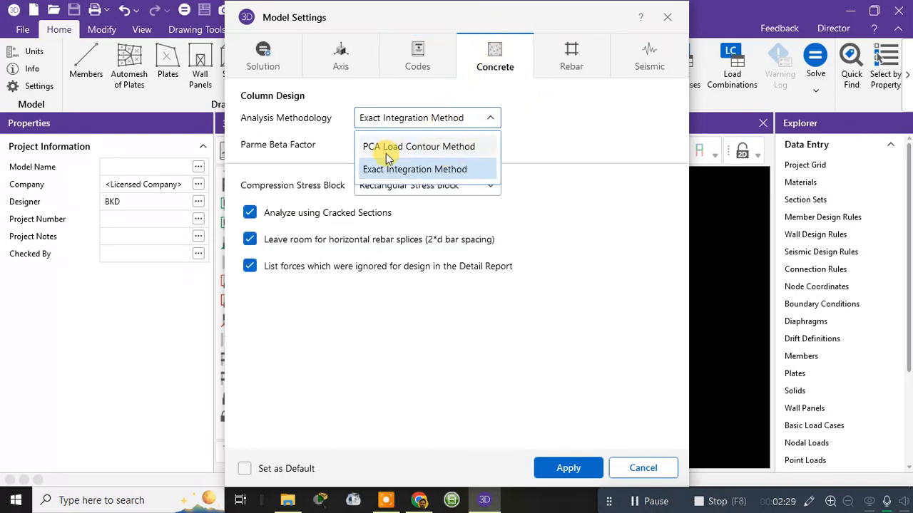
{"action": "left_click", "coordinate": [458, 172]}
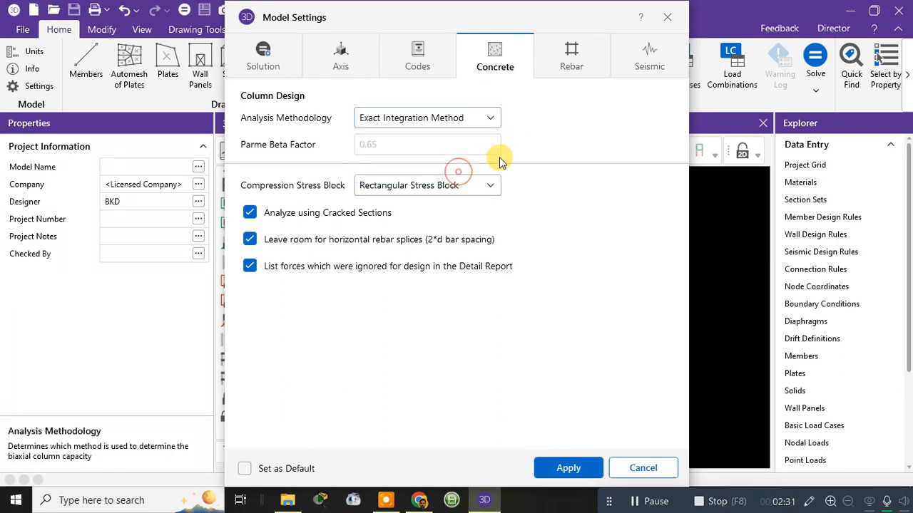
{"action": "left_click", "coordinate": [410, 191]}
{"action": "left_click", "coordinate": [410, 189]}
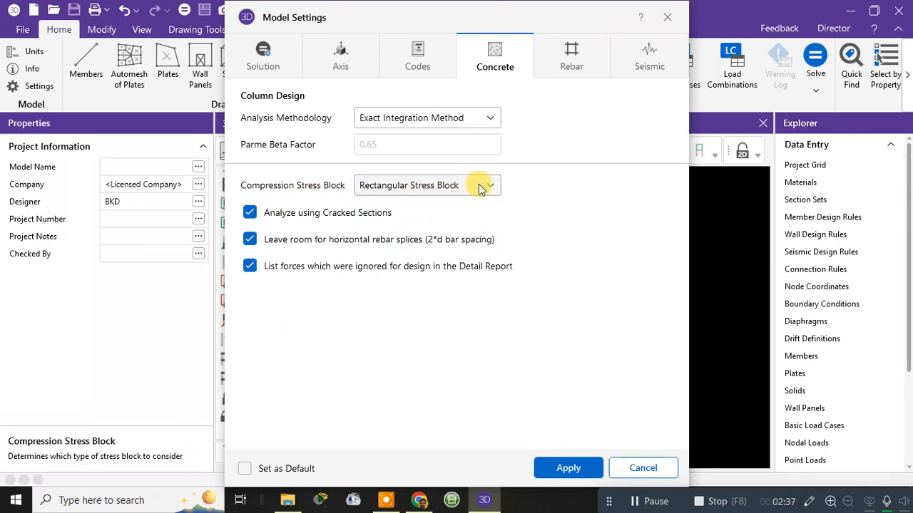
Step: Review the rebar settings and the available rebar material specifications
{"action": "left_click", "coordinate": [569, 63]}
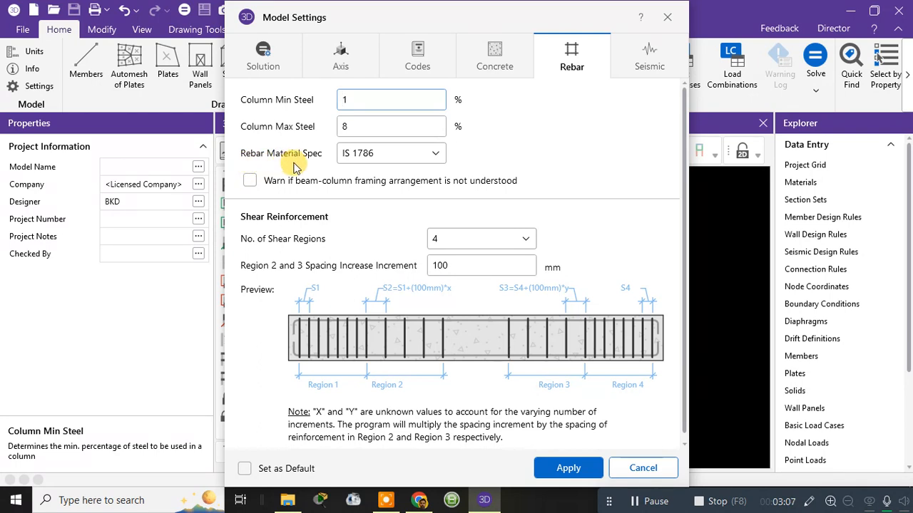
{"action": "left_click", "coordinate": [372, 157]}
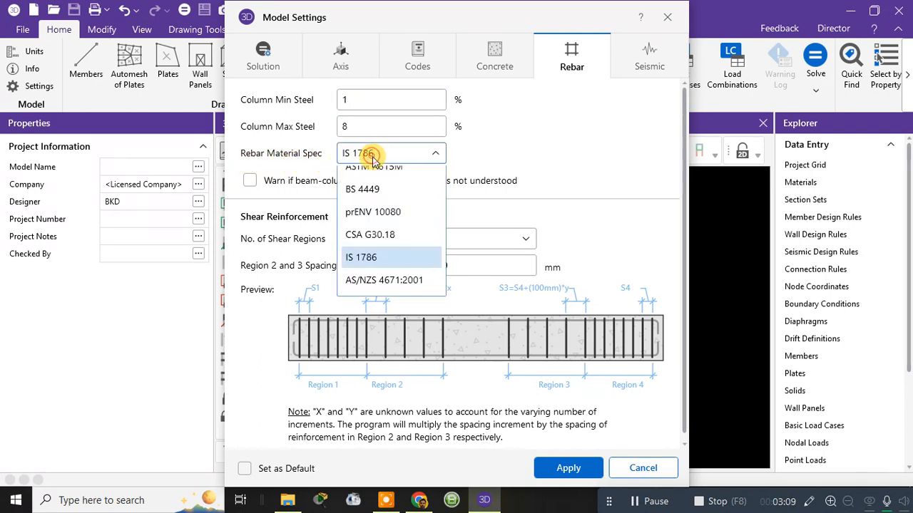
{"action": "left_click", "coordinate": [372, 157]}
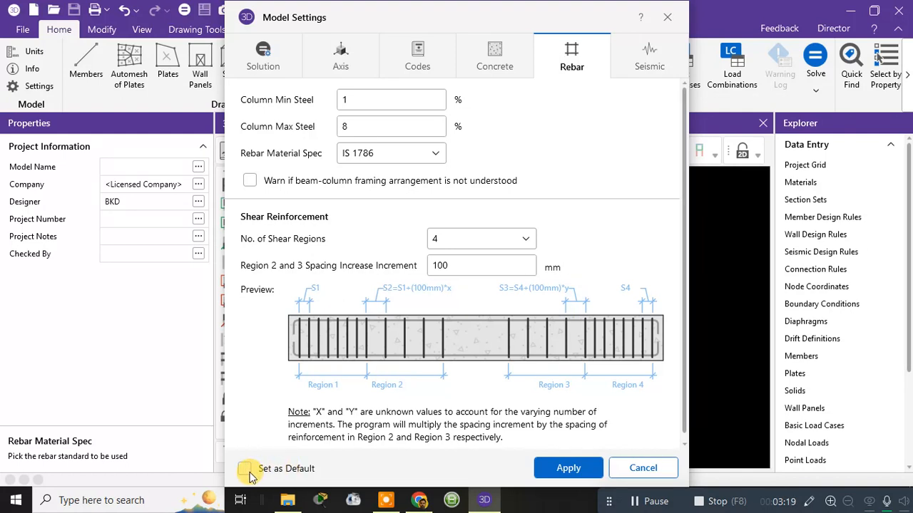
Step: Choose seismic zone 4 in the seismic load options and apply the model settings
{"action": "left_click", "coordinate": [649, 57]}
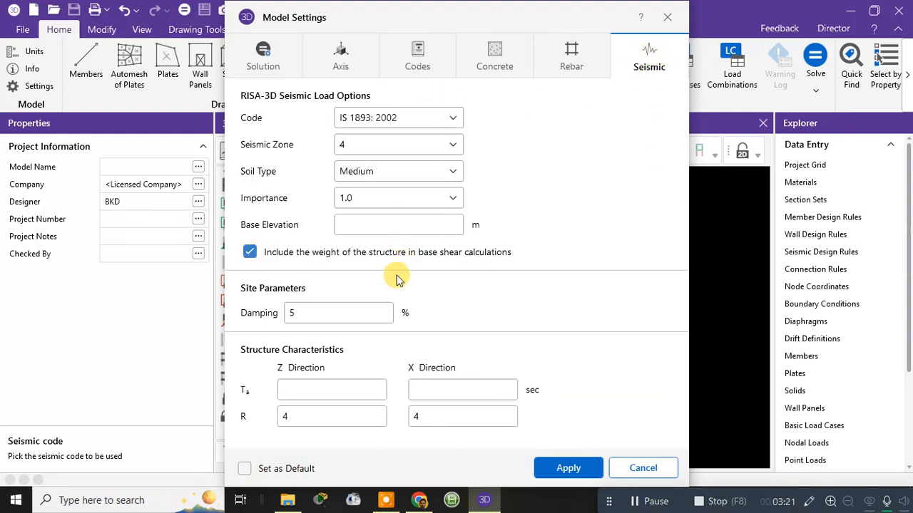
{"action": "left_click", "coordinate": [363, 144]}
{"action": "left_click", "coordinate": [363, 228]}
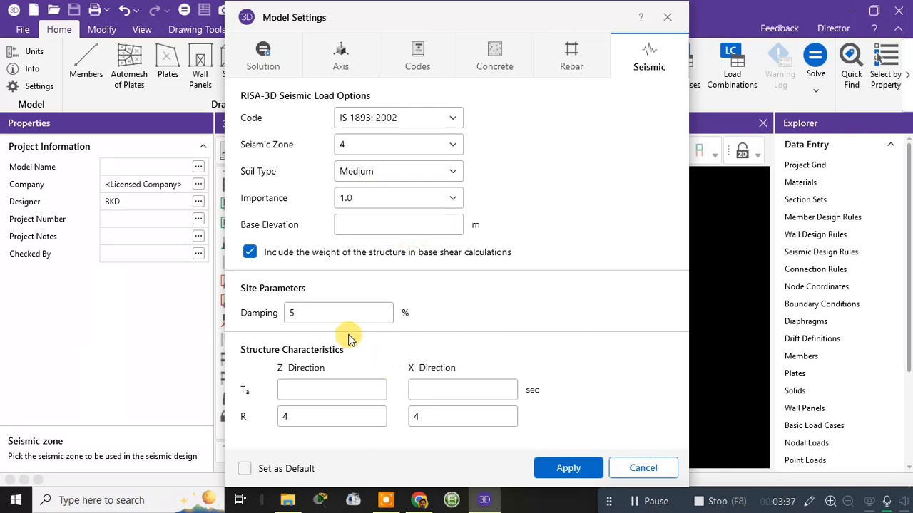
{"action": "left_click", "coordinate": [569, 468]}
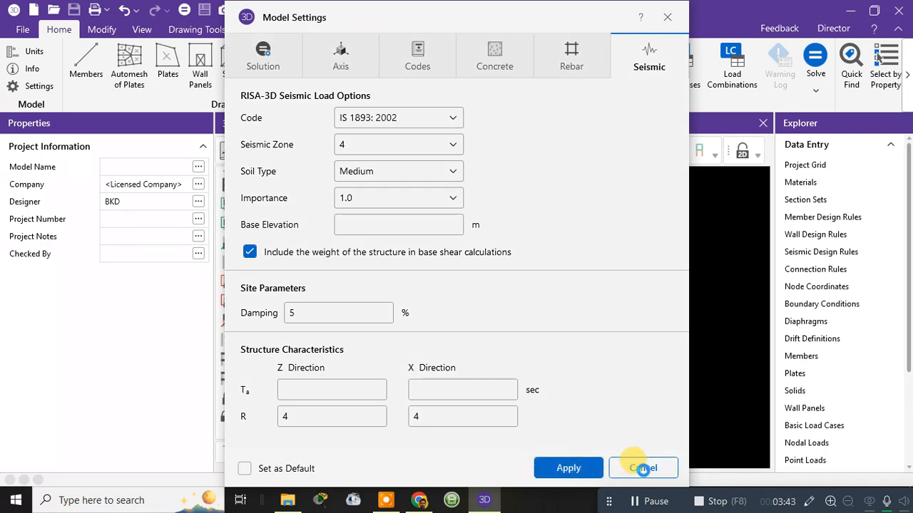
Step: Close the model settings and set the drawing grid's X and Y increments to 30@1 m
{"action": "left_click", "coordinate": [642, 468]}
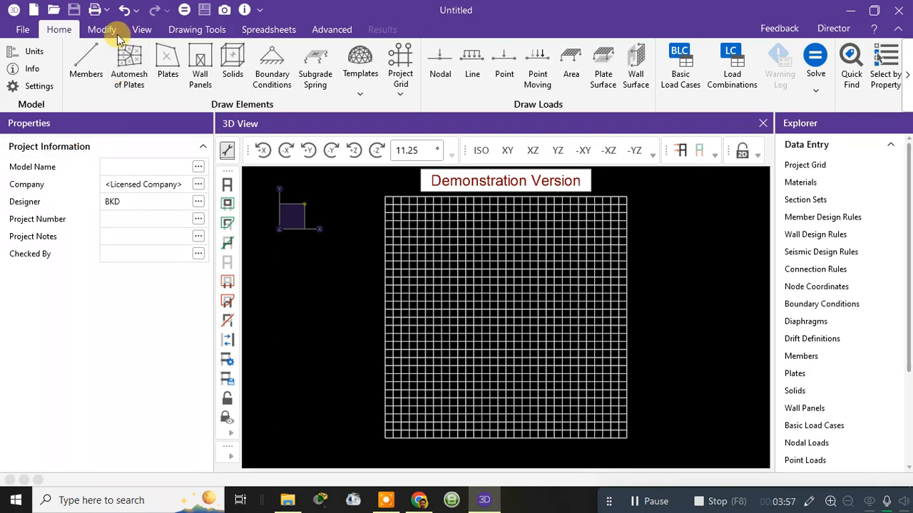
{"action": "left_click", "coordinate": [199, 34]}
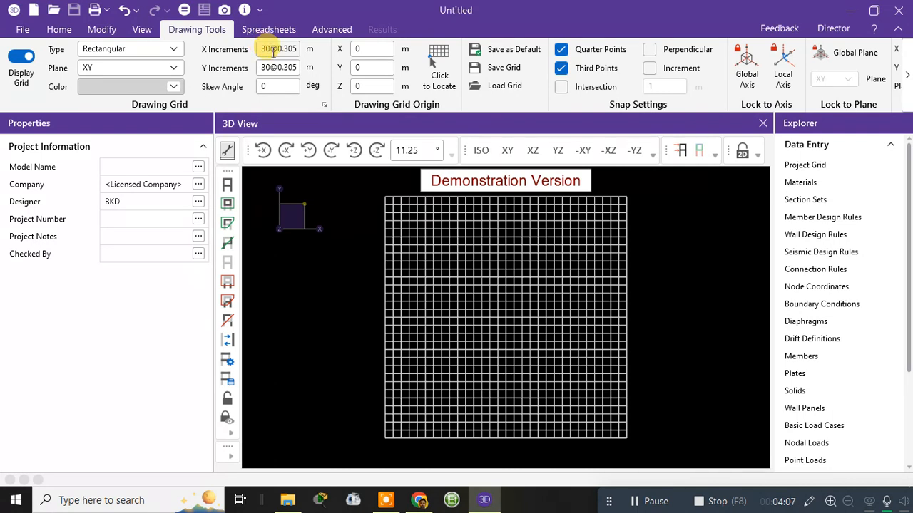
{"action": "left_click_drag", "start_coordinate": [279, 50], "coordinate": [294, 50]}
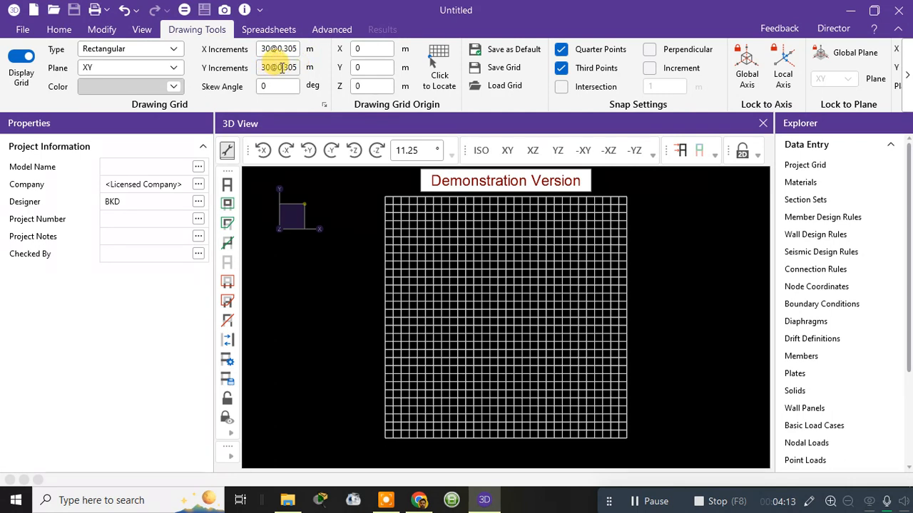
{"action": "double_click", "coordinate": [296, 51]}
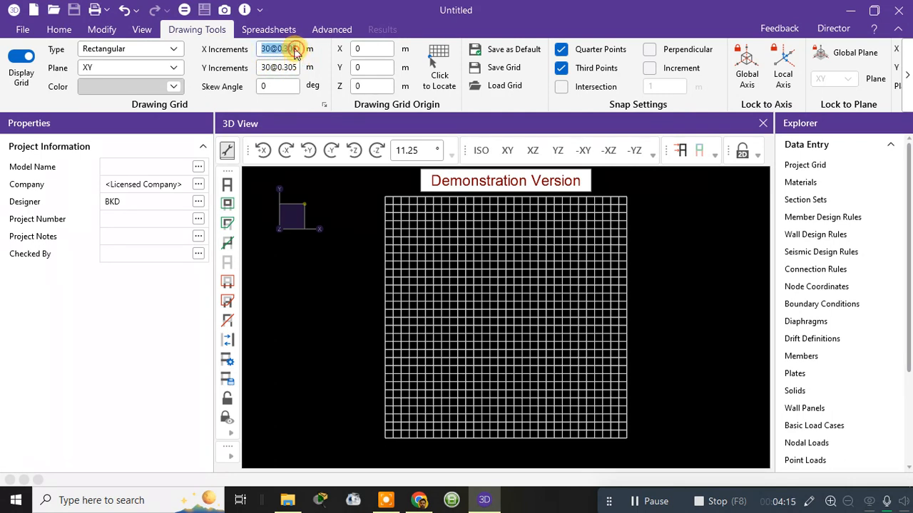
{"action": "left_click_drag", "start_coordinate": [277, 45], "coordinate": [319, 49]}
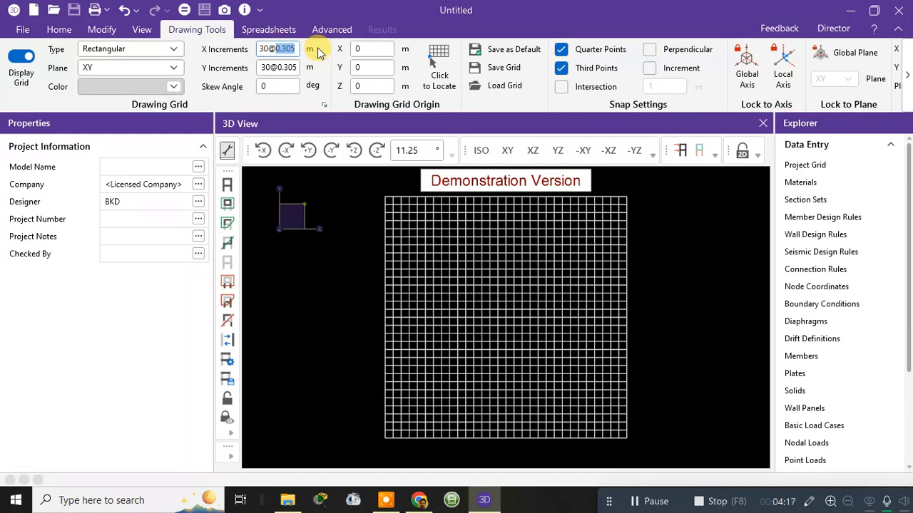
{"action": "type", "text": "1"}
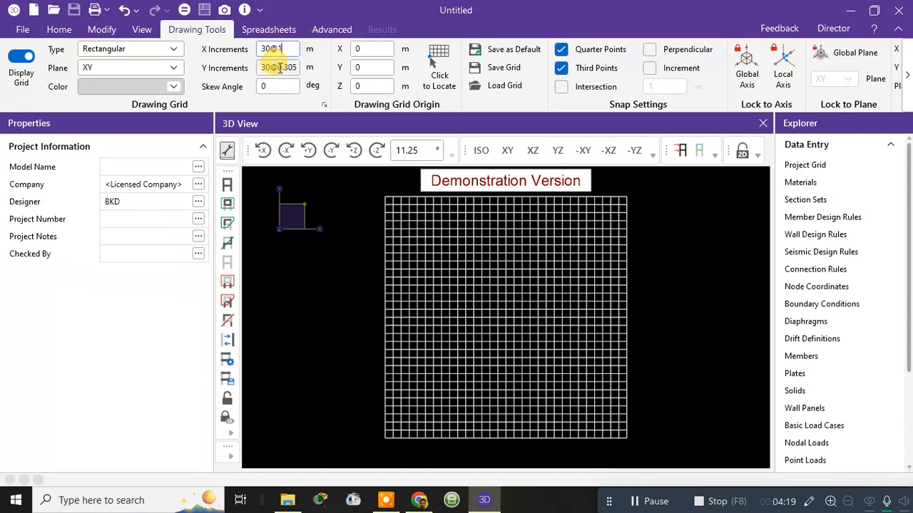
{"action": "double_click", "coordinate": [279, 67]}
{"action": "left_click_drag", "start_coordinate": [277, 67], "coordinate": [312, 69]}
{"action": "type", "text": "1"}
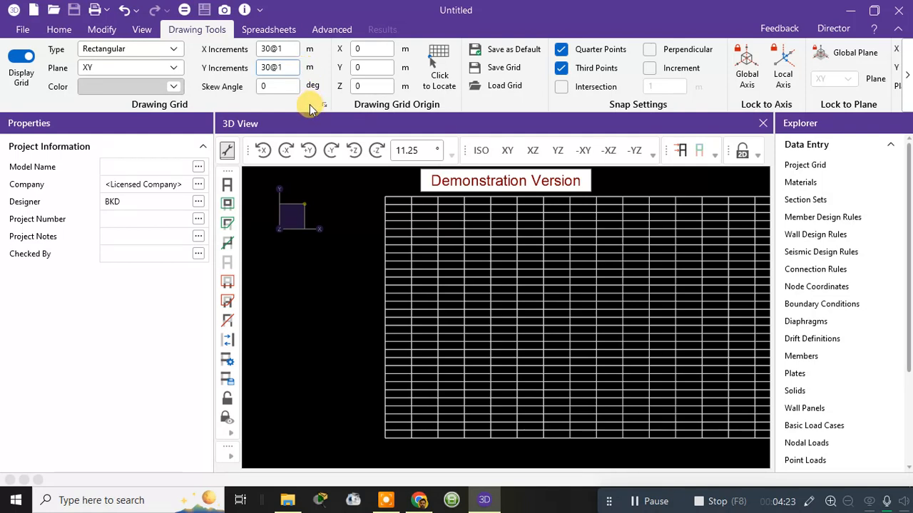
{"action": "left_click", "coordinate": [346, 235]}
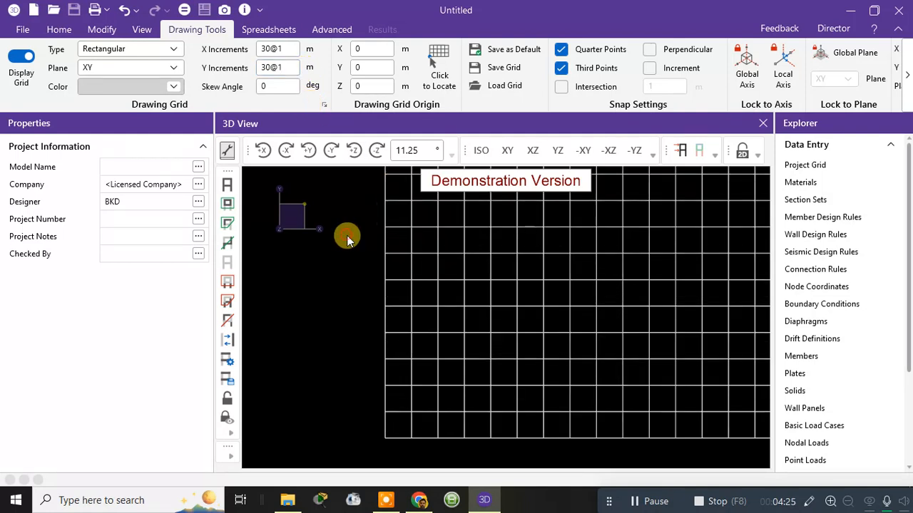
Step: Try unequal X increments of 1,2 m for the drawing grid and inspect the resulting spacing
{"action": "scroll", "coordinate": [552, 229], "scroll_direction": "down", "scroll_amount": 2}
{"action": "scroll", "coordinate": [563, 250], "scroll_direction": "down", "scroll_amount": 1}
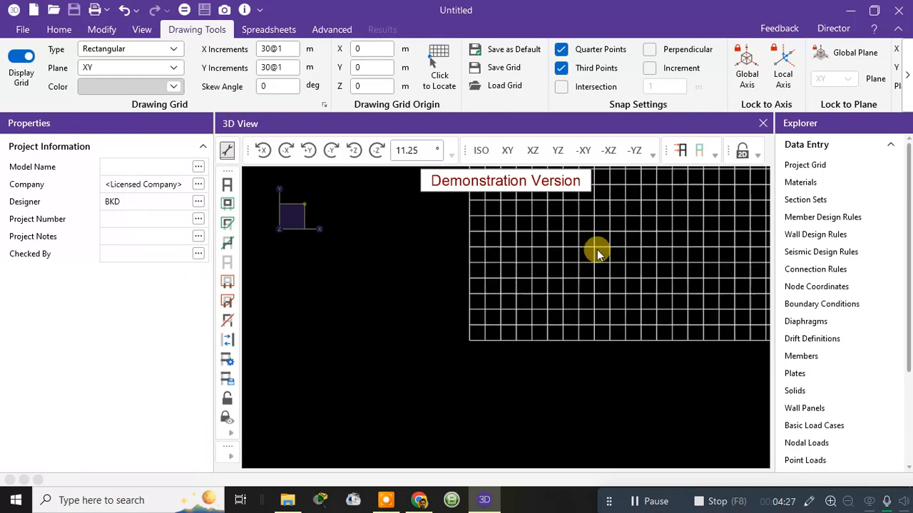
{"action": "middle_click_drag", "start_coordinate": [601, 246], "coordinate": [442, 349]}
{"action": "scroll", "coordinate": [457, 331], "scroll_direction": "down", "scroll_amount": 2}
{"action": "middle_click_drag", "start_coordinate": [488, 292], "coordinate": [467, 352]}
{"action": "scroll", "coordinate": [466, 352], "scroll_direction": "down", "scroll_amount": 2}
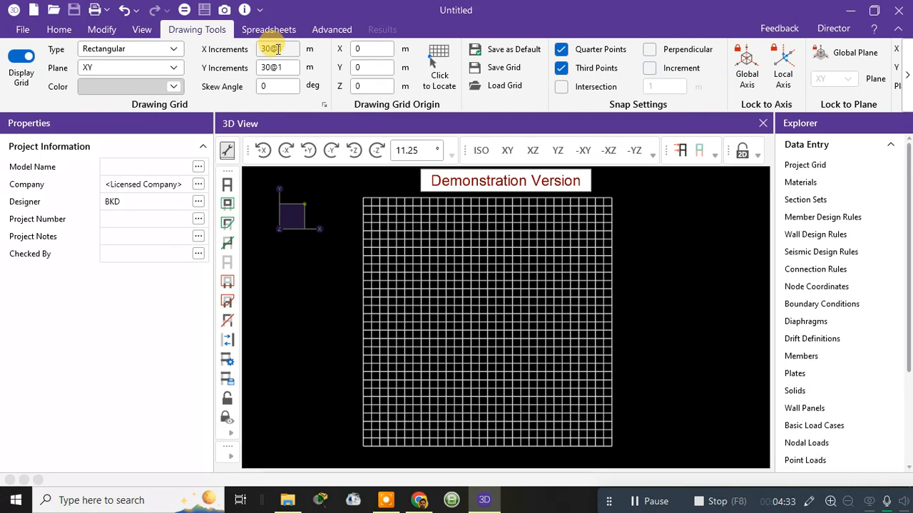
{"action": "left_click_drag", "start_coordinate": [282, 49], "coordinate": [254, 48]}
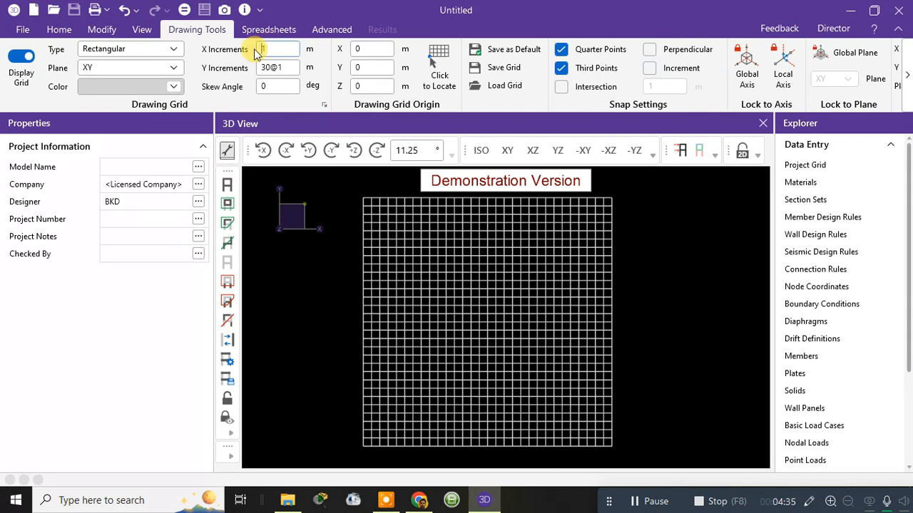
{"action": "type", "text": "1"}
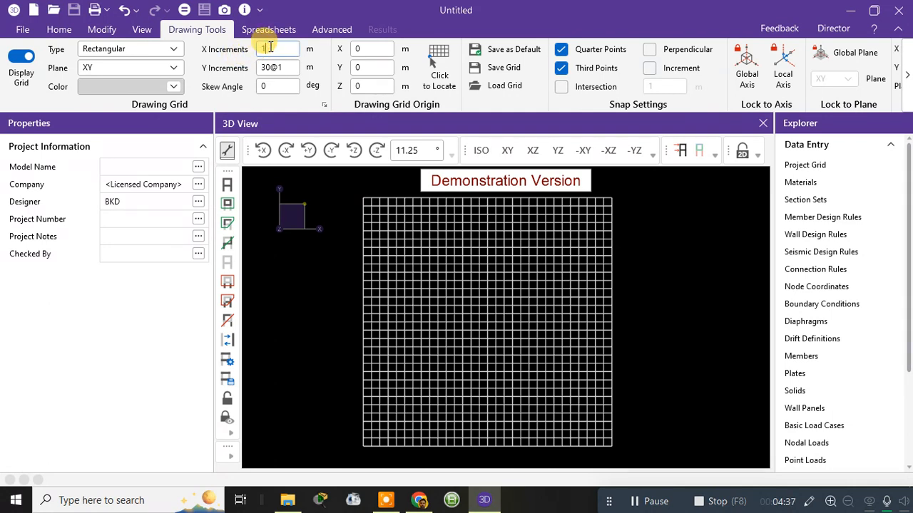
{"action": "type", "text": ",2"}
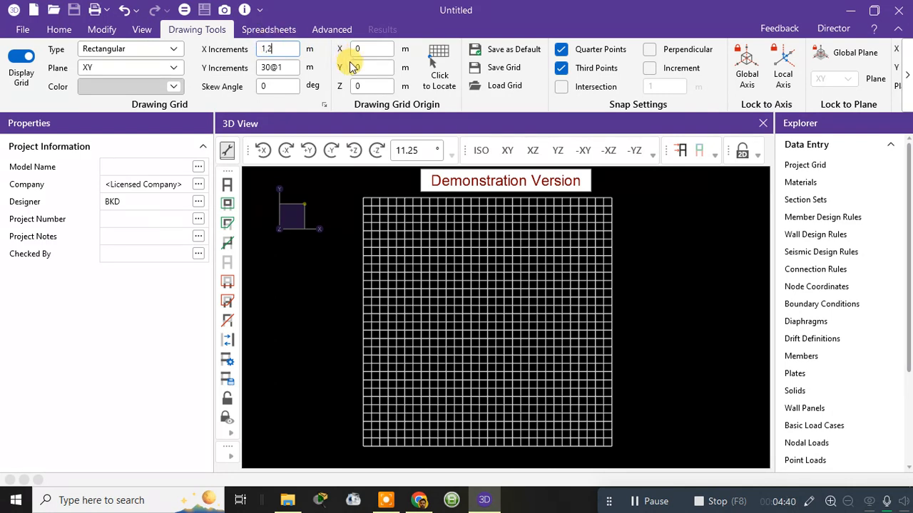
{"action": "left_click", "coordinate": [280, 99]}
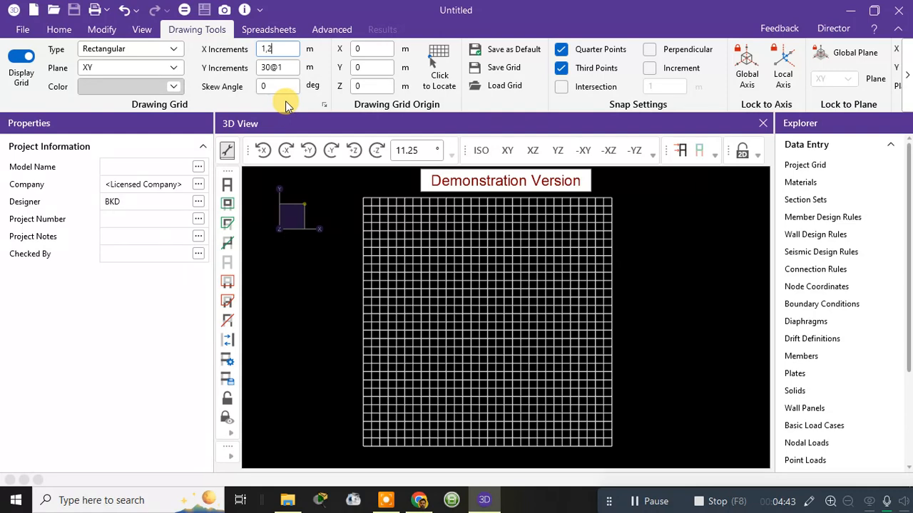
{"action": "left_click", "coordinate": [305, 97]}
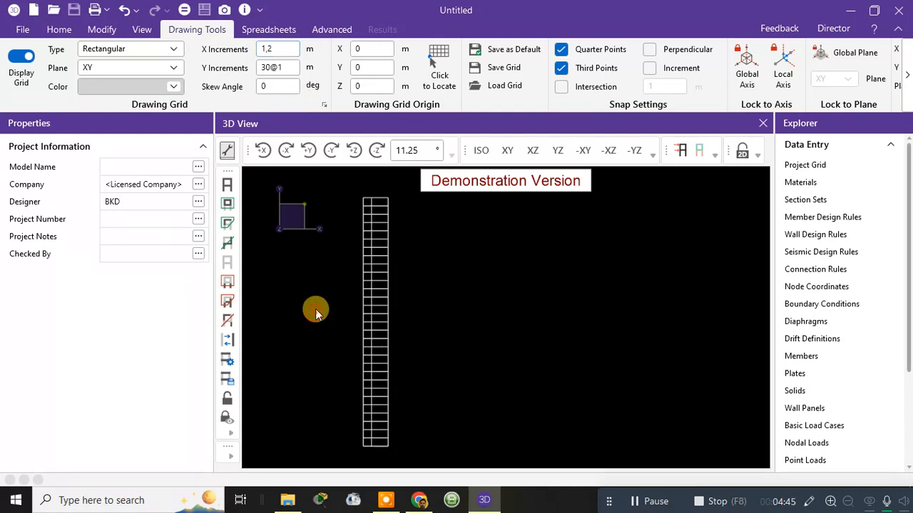
{"action": "scroll", "coordinate": [378, 398], "scroll_direction": "up", "scroll_amount": 6}
{"action": "middle_click_drag", "start_coordinate": [378, 393], "coordinate": [413, 221]}
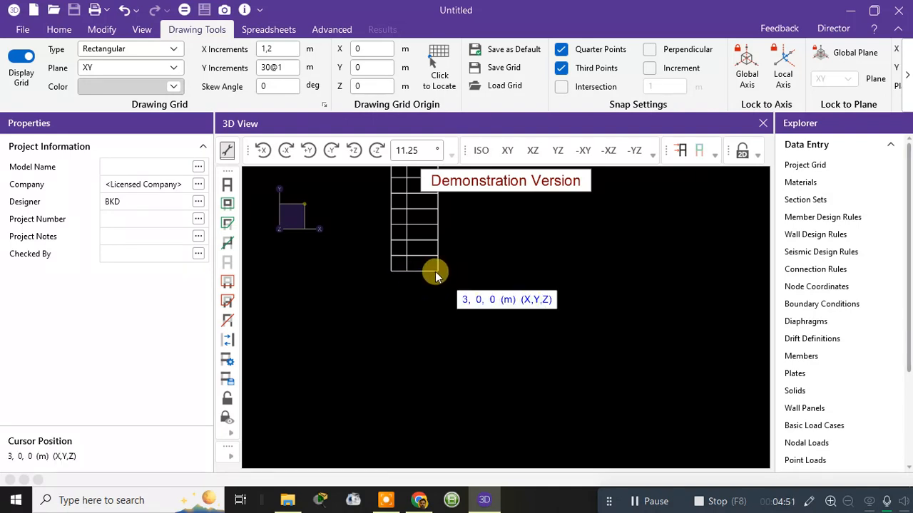
Step: Set the drawing grid's X increments back to 30@1 m
{"action": "left_click", "coordinate": [269, 48]}
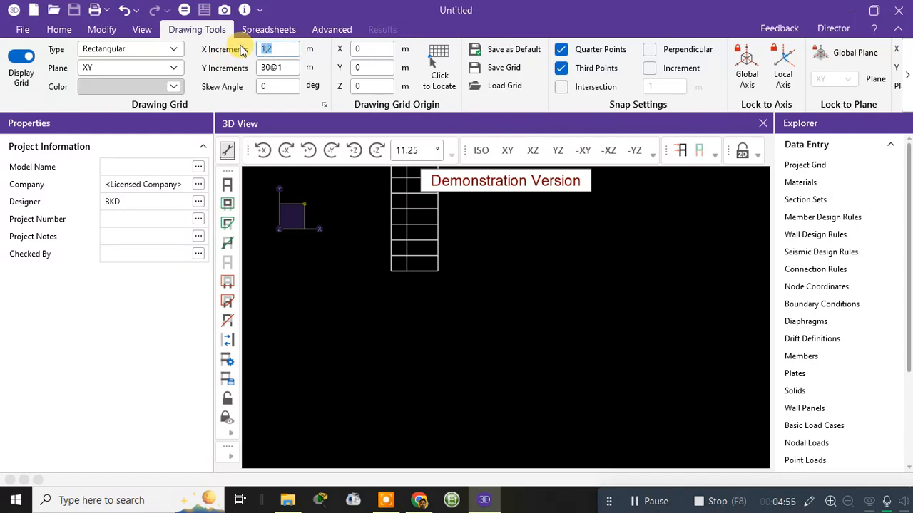
{"action": "left_click", "coordinate": [279, 46]}
{"action": "type", "text": "30@1"}
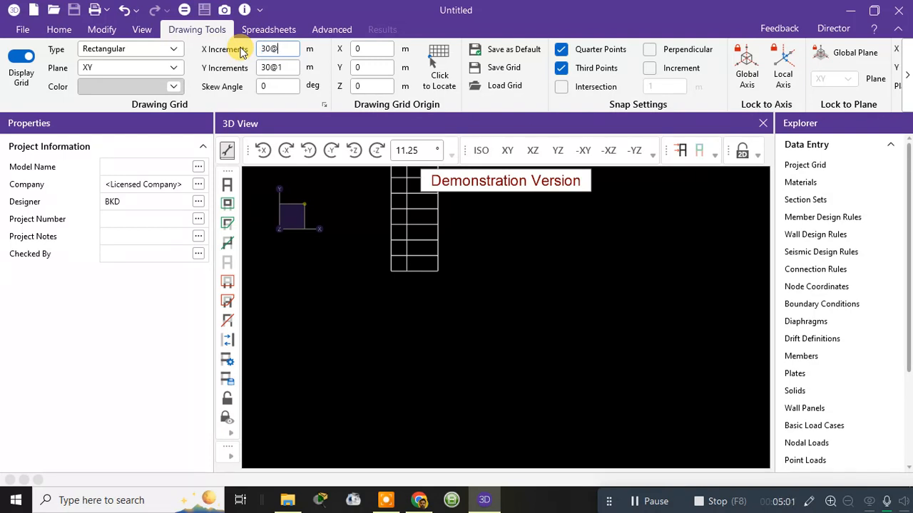
{"action": "left_click", "coordinate": [368, 343]}
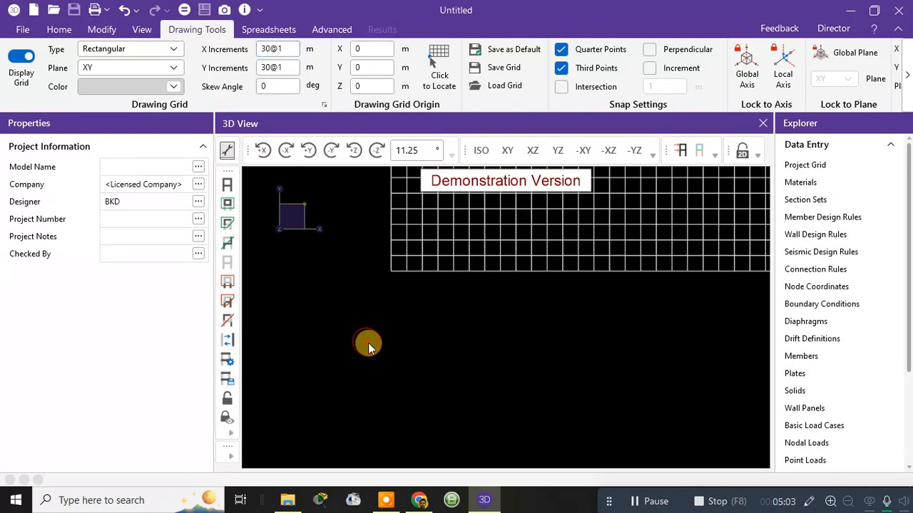
Step: Examine the extent and spacing of the drawing grid in the 3D view
{"action": "scroll", "coordinate": [529, 314], "scroll_direction": "down", "scroll_amount": 3}
{"action": "middle_click_drag", "start_coordinate": [555, 307], "coordinate": [417, 354]}
{"action": "scroll", "coordinate": [328, 382], "scroll_direction": "up", "scroll_amount": 4}
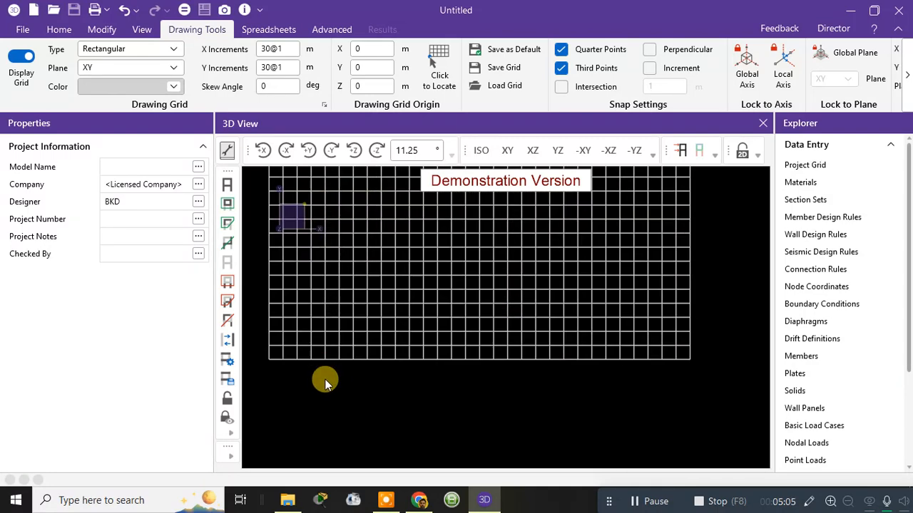
{"action": "scroll", "coordinate": [324, 351], "scroll_direction": "up", "scroll_amount": 1}
{"action": "middle_click_drag", "start_coordinate": [324, 352], "coordinate": [480, 340]}
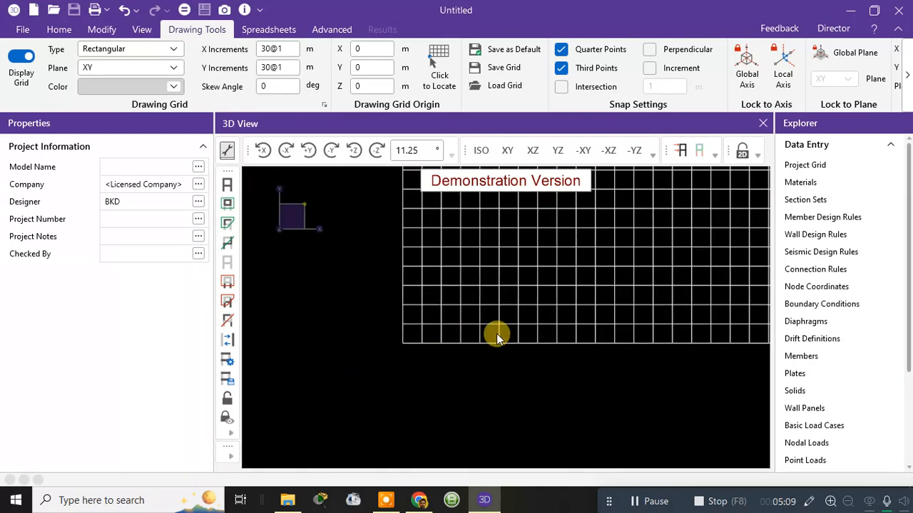
{"action": "scroll", "coordinate": [479, 267], "scroll_direction": "down", "scroll_amount": 2}
{"action": "scroll", "coordinate": [563, 226], "scroll_direction": "down", "scroll_amount": 2}
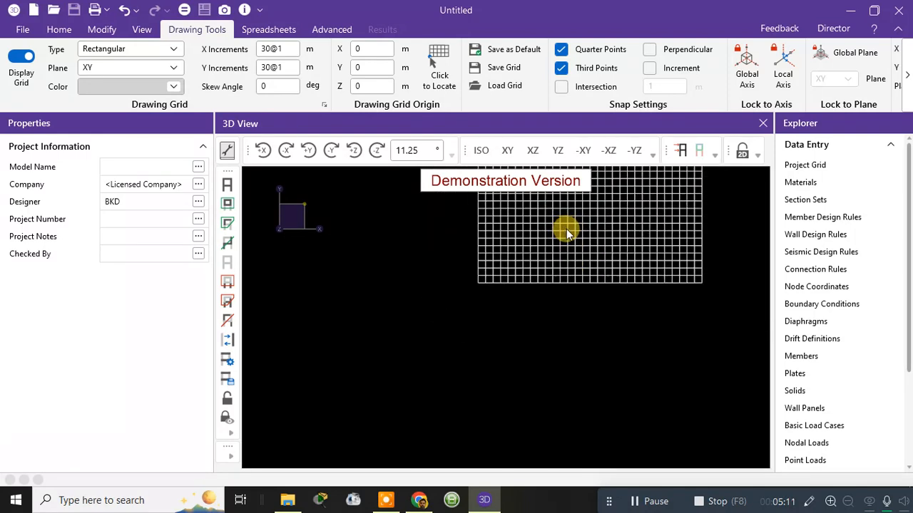
{"action": "middle_click_drag", "start_coordinate": [562, 245], "coordinate": [496, 312]}
{"action": "scroll", "coordinate": [473, 324], "scroll_direction": "up", "scroll_amount": 3}
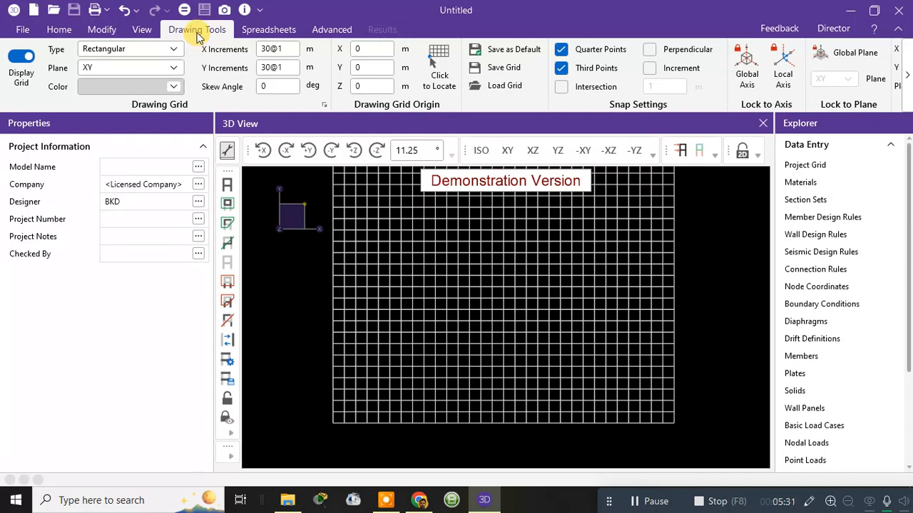
Step: Check the drawing grid's Y increments and its plane setting, keeping the XY plane
{"action": "left_click", "coordinate": [361, 225]}
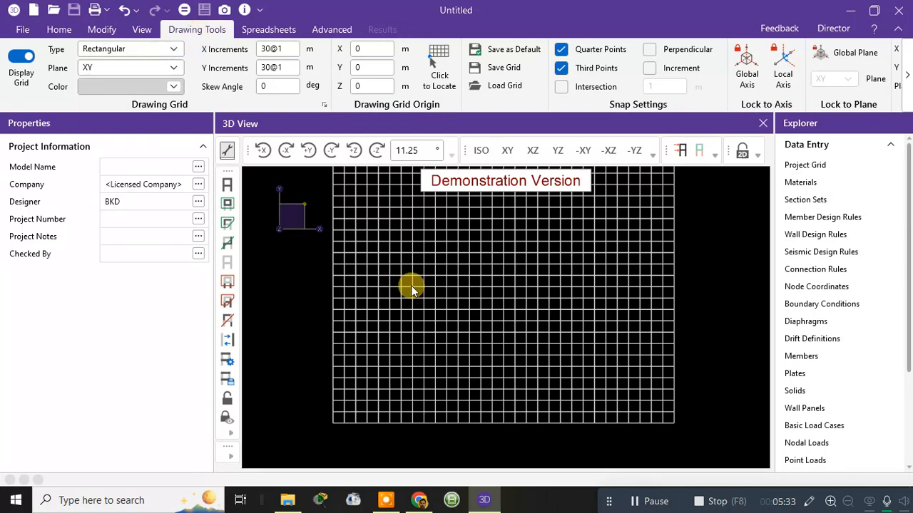
{"action": "double_click", "coordinate": [277, 67]}
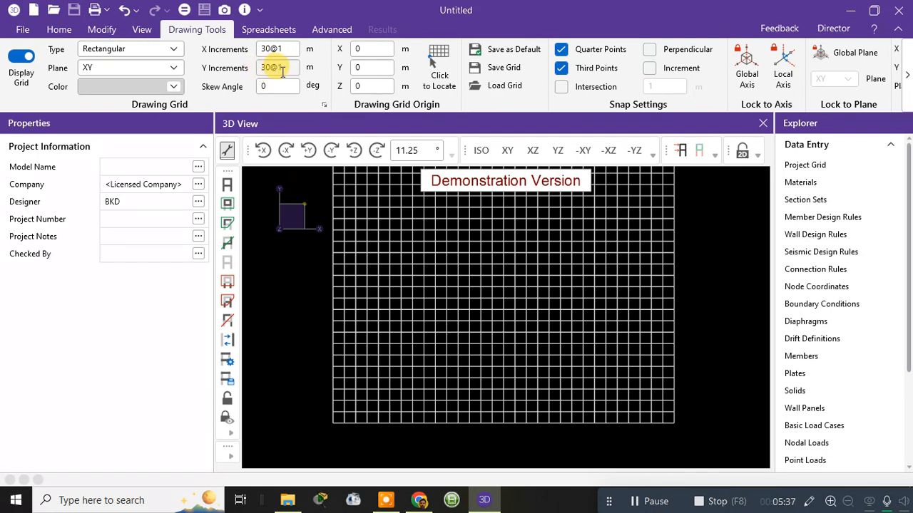
{"action": "left_click", "coordinate": [89, 69]}
{"action": "left_click", "coordinate": [99, 90]}
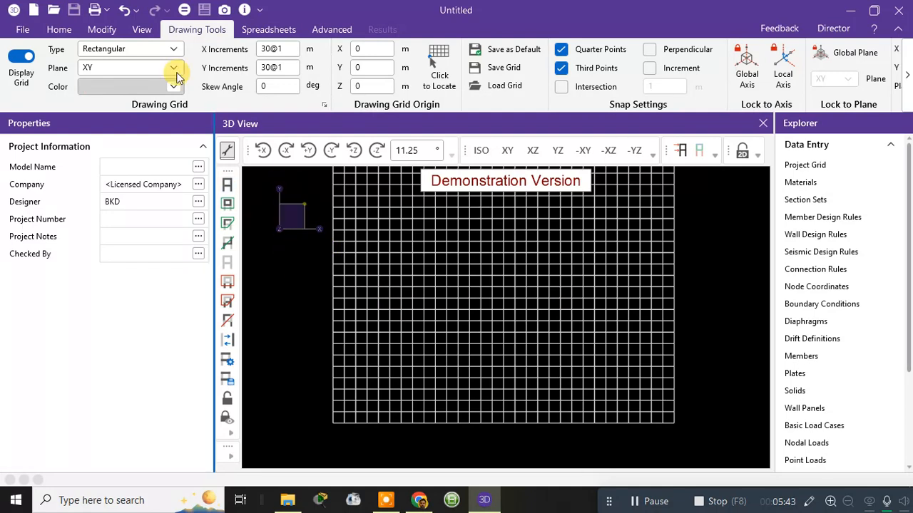
Step: Draw two consecutive W8X10 hot rolled steel beams along the X axis, from (0,0,0) to (11,0,0) and on to (19,0,0) m
{"action": "left_click", "coordinate": [62, 31]}
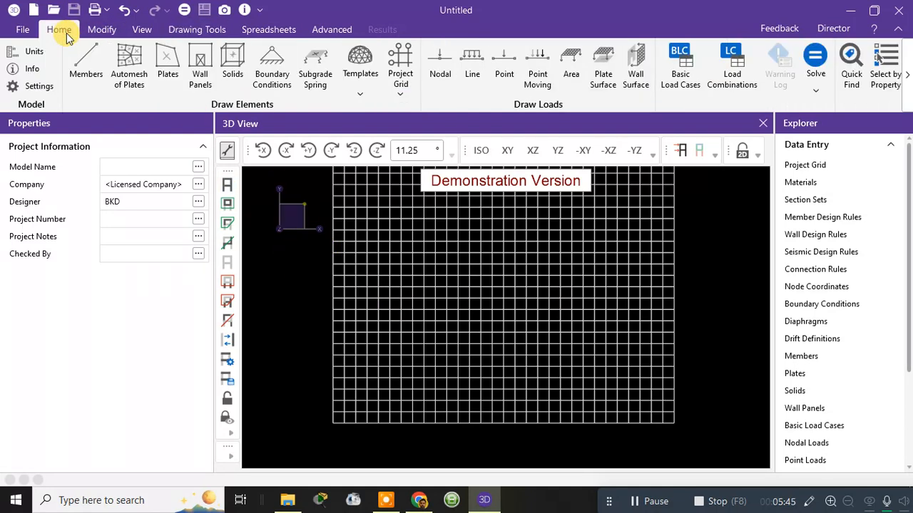
{"action": "left_click", "coordinate": [85, 75]}
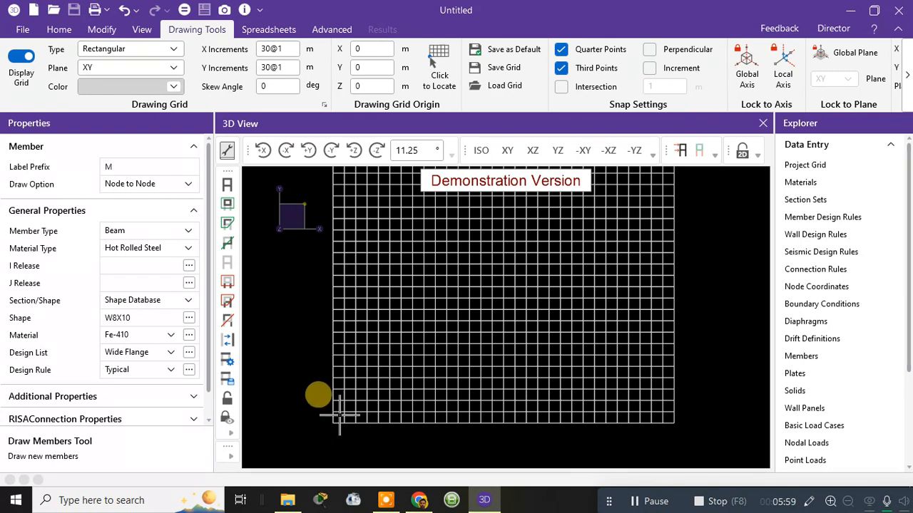
{"action": "middle_click_drag", "start_coordinate": [340, 413], "coordinate": [344, 315]}
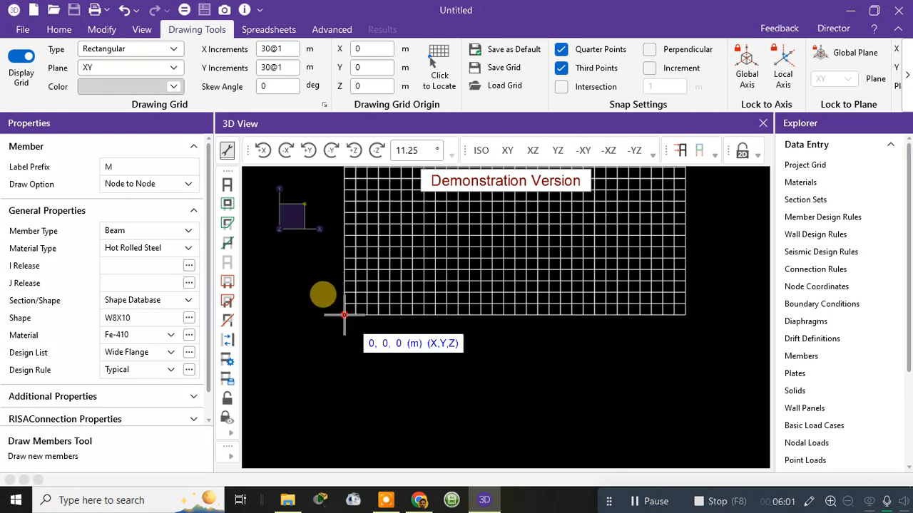
{"action": "left_click", "coordinate": [343, 314]}
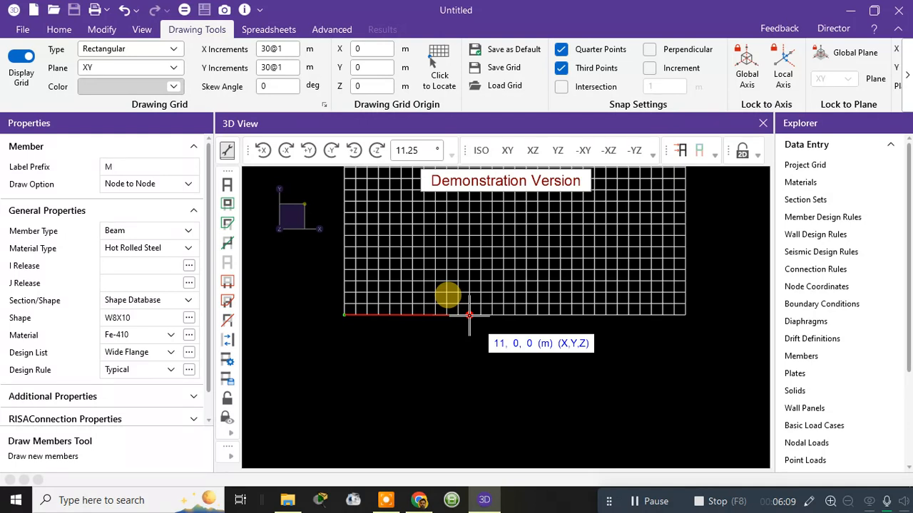
{"action": "left_click", "coordinate": [469, 315]}
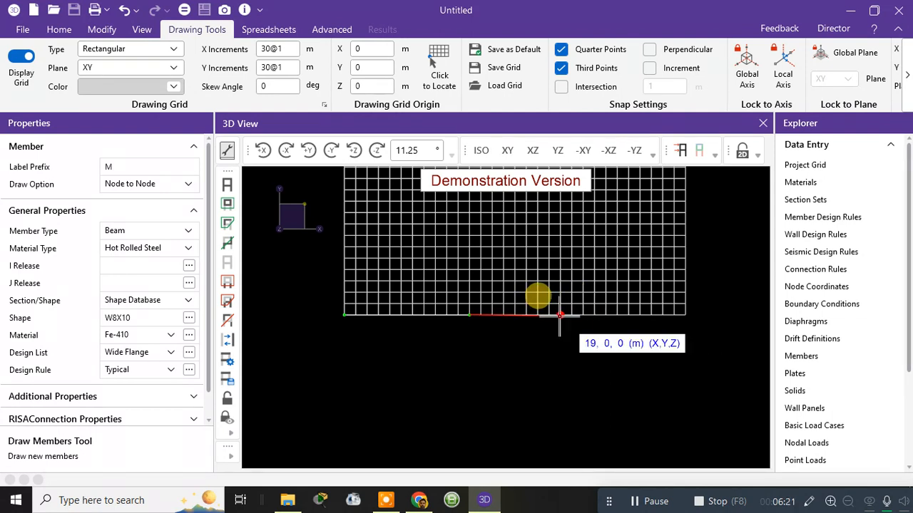
{"action": "left_click", "coordinate": [559, 314]}
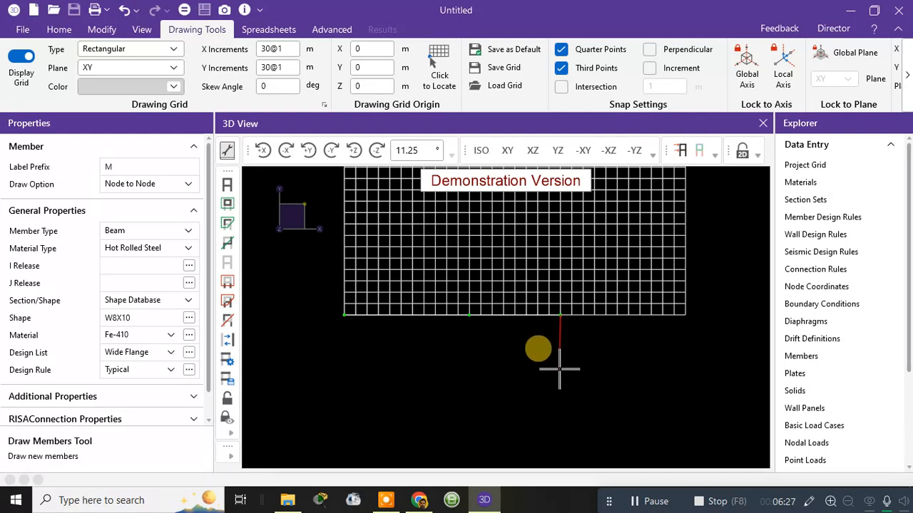
Step: Hide the drawing grid so only the two beams show, and leave the member drawing tool
{"action": "scroll", "coordinate": [560, 368], "scroll_direction": "up", "scroll_amount": 2}
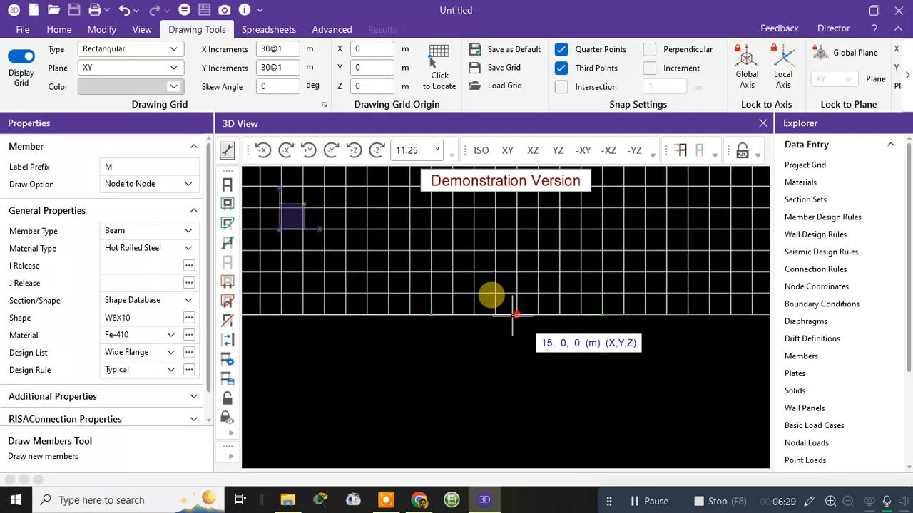
{"action": "scroll", "coordinate": [583, 336], "scroll_direction": "down", "scroll_amount": 1}
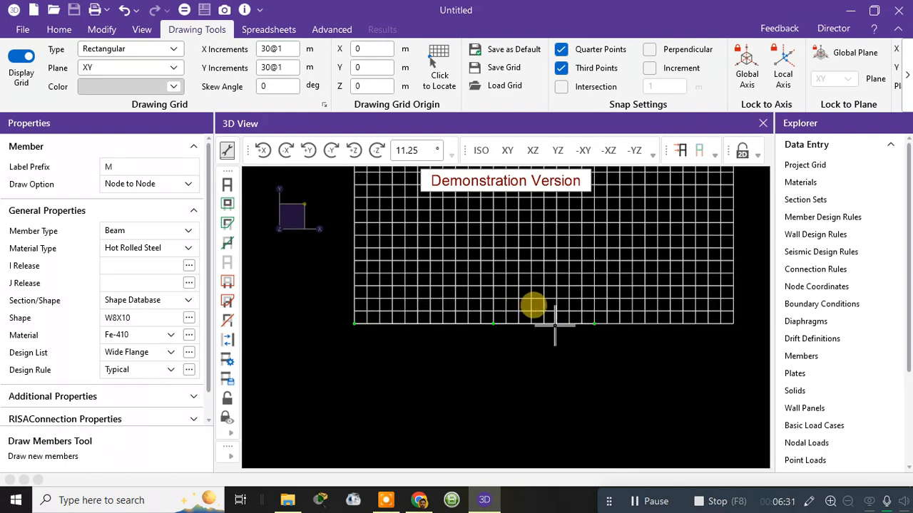
{"action": "left_click", "coordinate": [22, 59]}
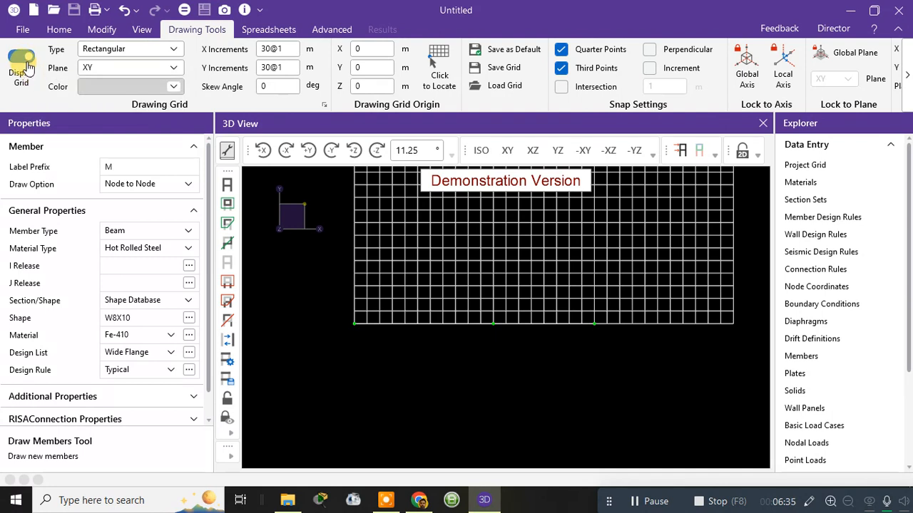
{"action": "left_click", "coordinate": [25, 60]}
{"action": "left_click", "coordinate": [25, 61]}
{"action": "left_click", "coordinate": [27, 61]}
{"action": "scroll", "coordinate": [418, 326], "scroll_direction": "up", "scroll_amount": 2}
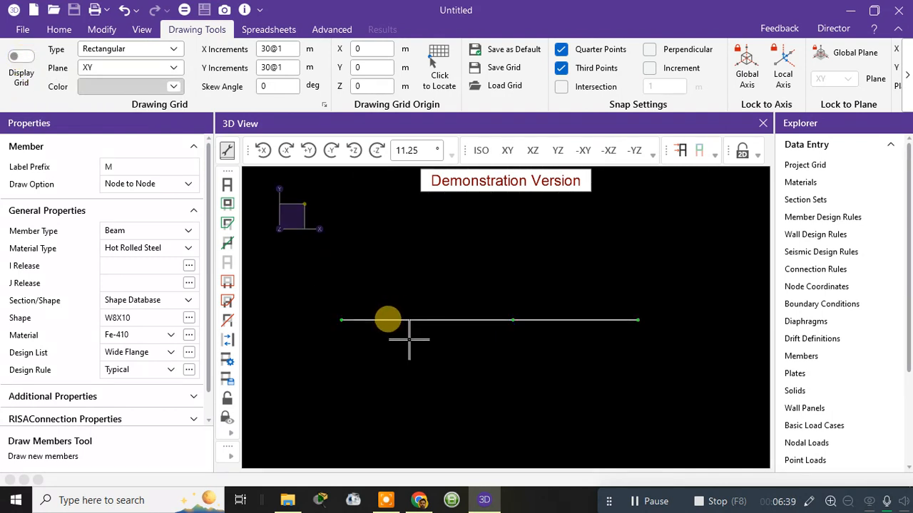
{"action": "middle_click_drag", "start_coordinate": [408, 322], "coordinate": [410, 288]}
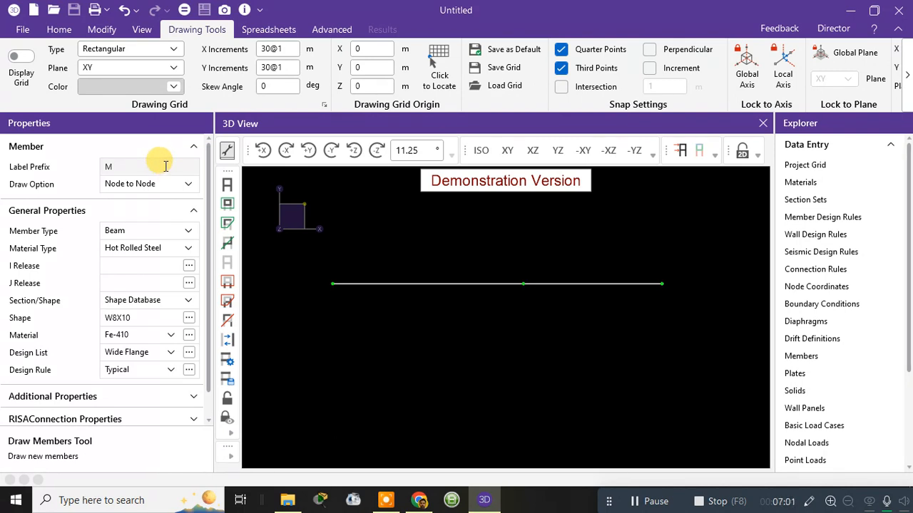
{"action": "key", "text": "Escape"}
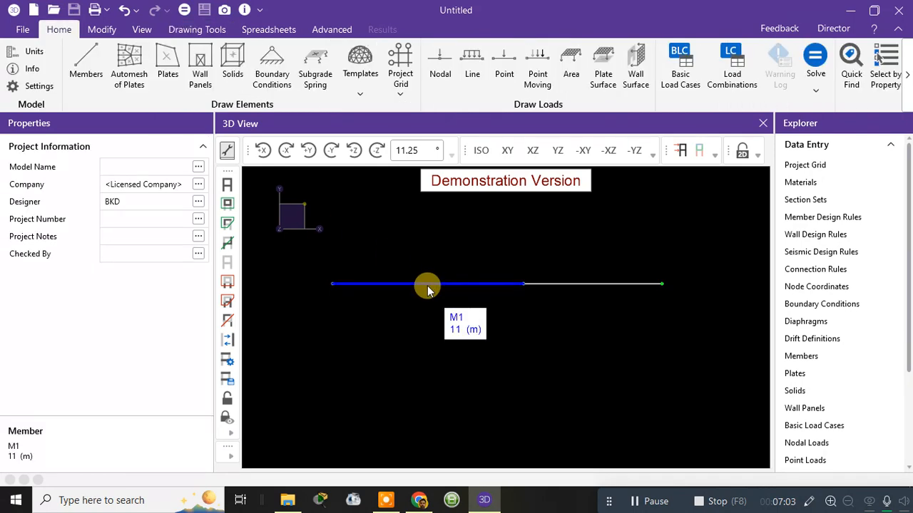
Step: Change the first beam (0 to 11 m) to the Concrete material type with M25 material
{"action": "left_click", "coordinate": [427, 285]}
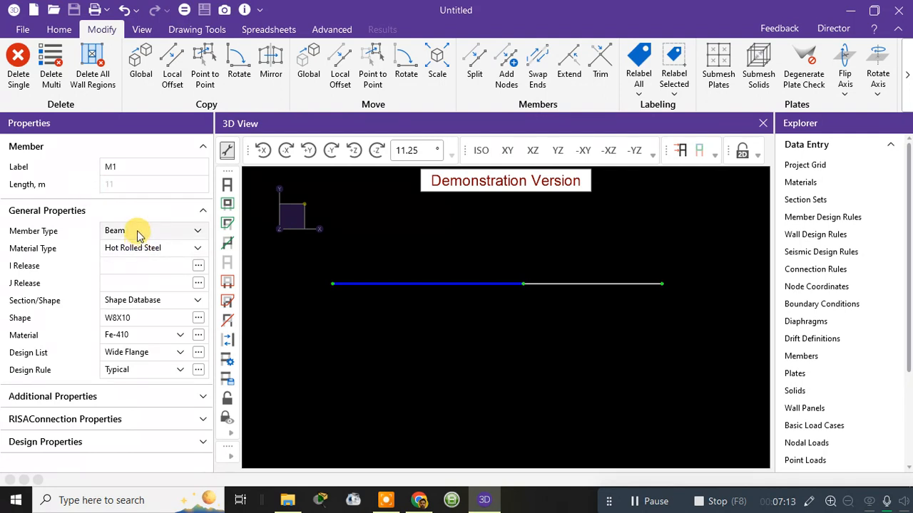
{"action": "left_click", "coordinate": [187, 247]}
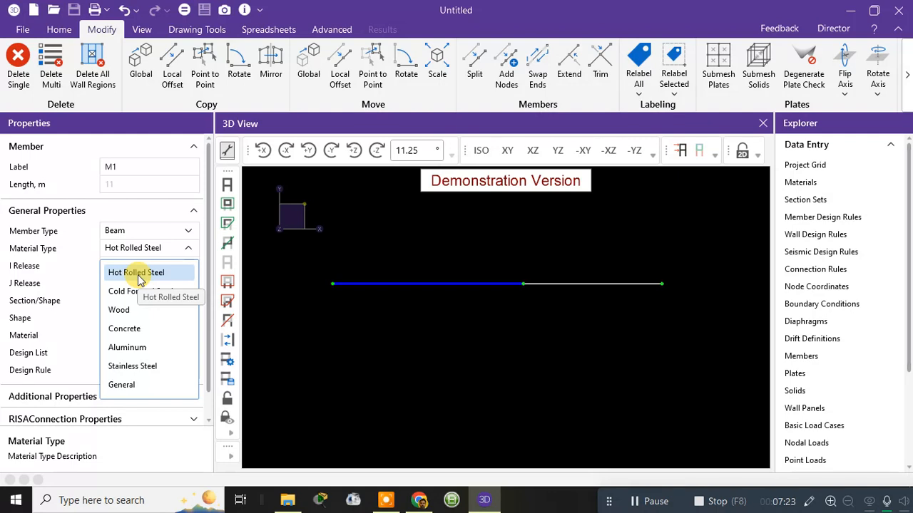
{"action": "left_click", "coordinate": [140, 331]}
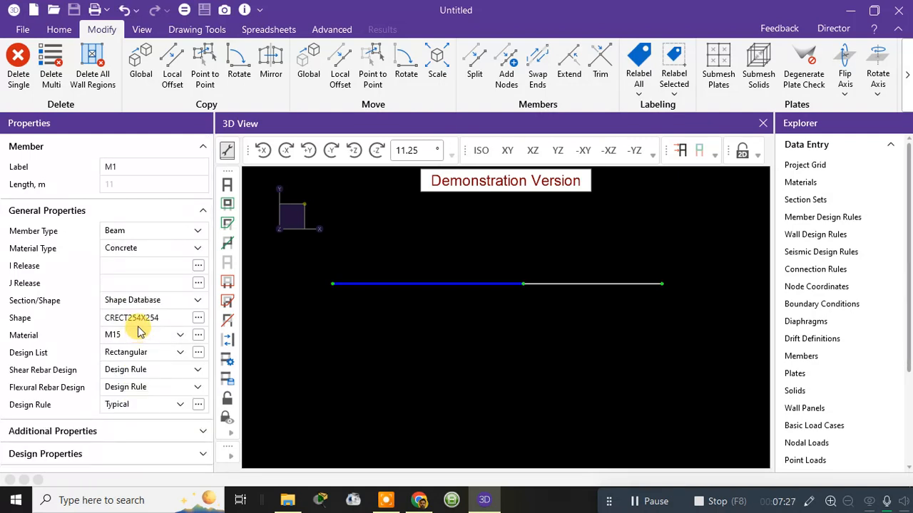
{"action": "left_click", "coordinate": [178, 337]}
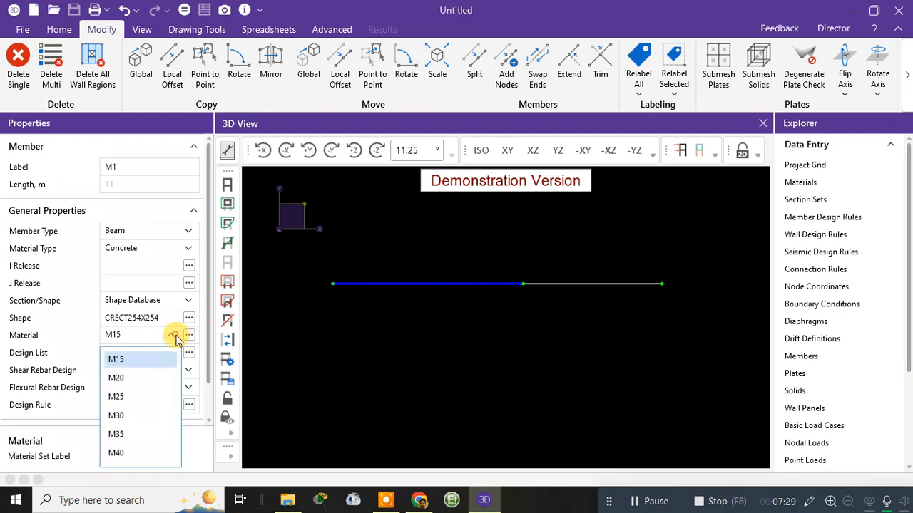
{"action": "left_click", "coordinate": [126, 396]}
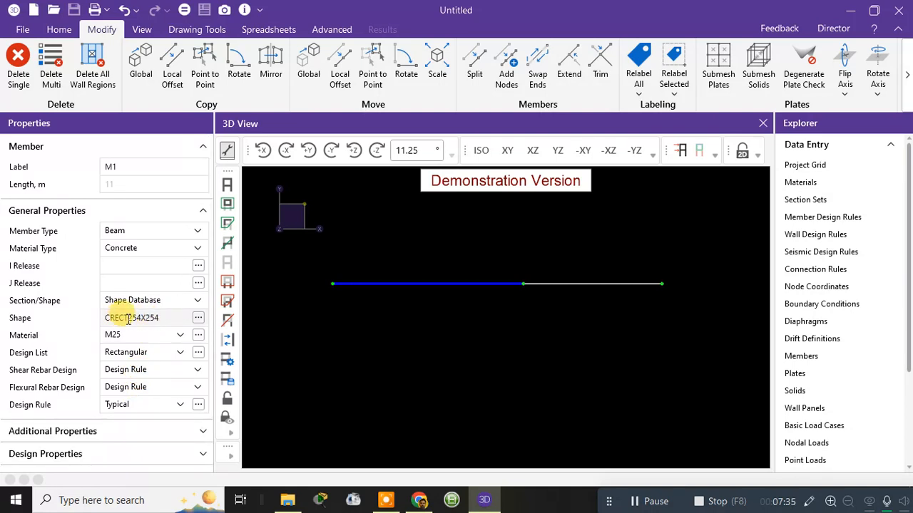
Step: Give the first beam a rectangular concrete section with a depth of 450 mm and a width of 400 mm
{"action": "left_click", "coordinate": [198, 319]}
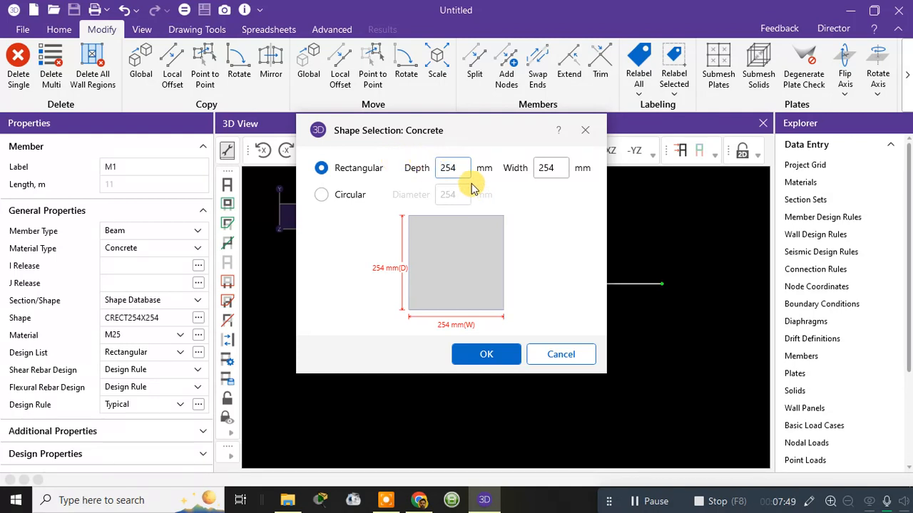
{"action": "left_click_drag", "start_coordinate": [465, 173], "coordinate": [346, 167]}
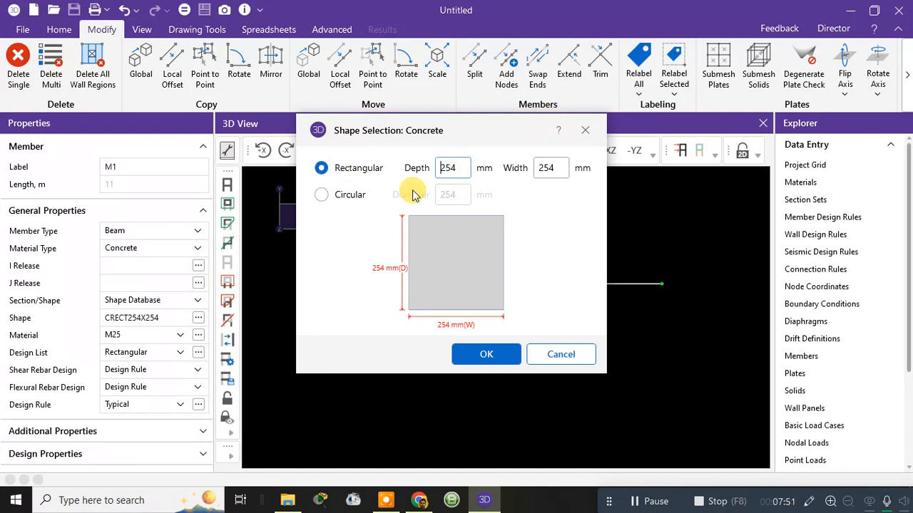
{"action": "left_click_drag", "start_coordinate": [462, 169], "coordinate": [433, 169]}
{"action": "key", "text": "BackSpace"}
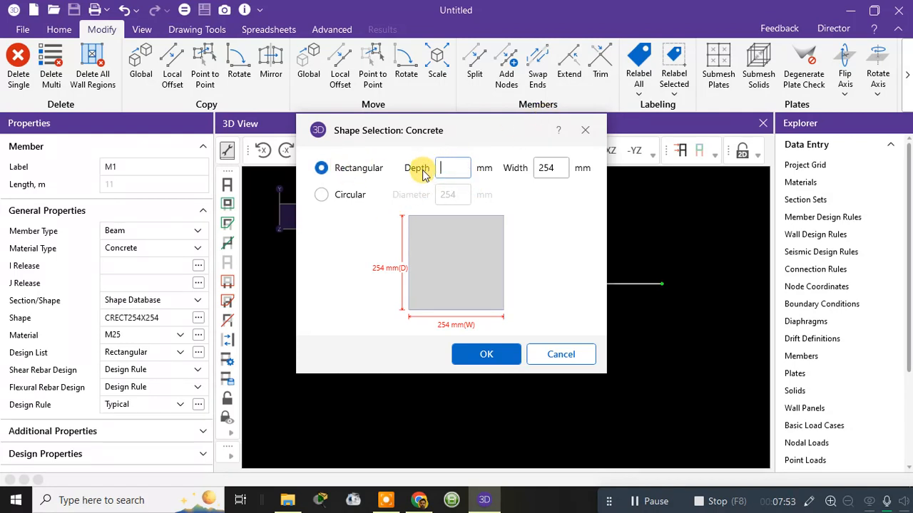
{"action": "type", "text": "450"}
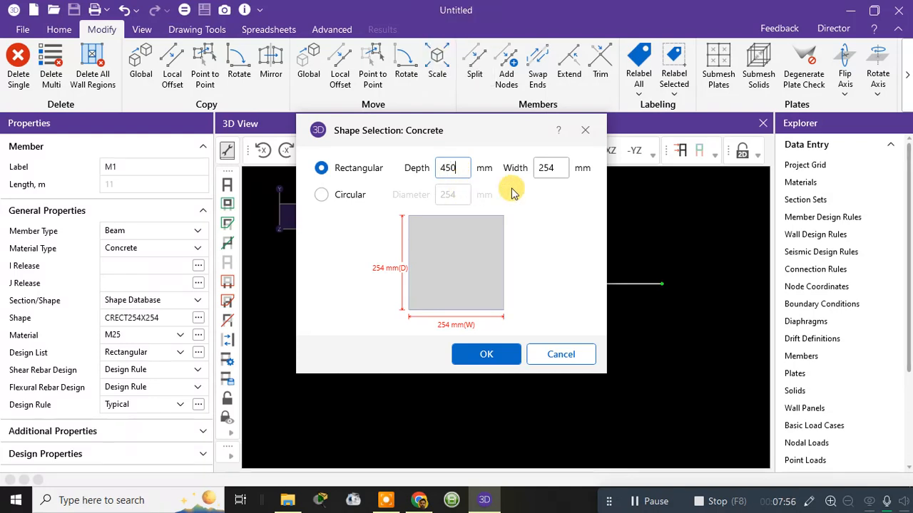
{"action": "left_click", "coordinate": [549, 169]}
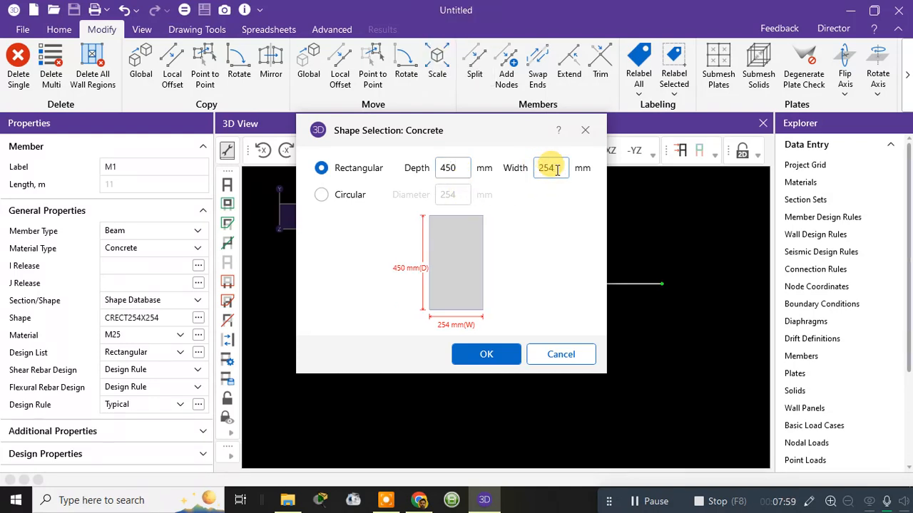
{"action": "left_click_drag", "start_coordinate": [560, 169], "coordinate": [536, 167]}
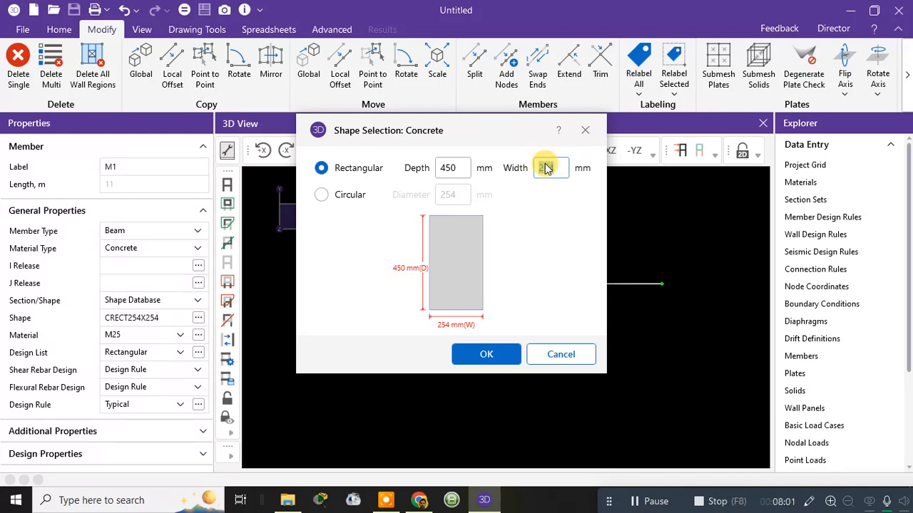
{"action": "type", "text": "400"}
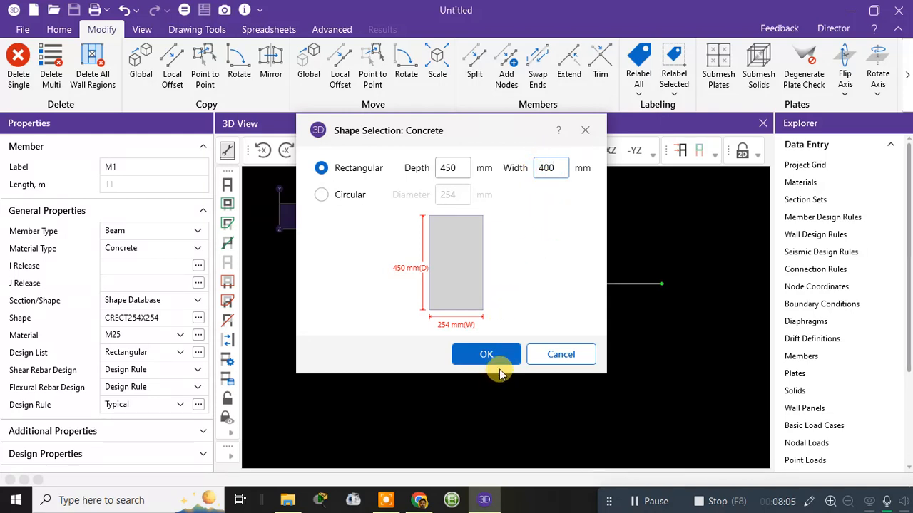
{"action": "left_click", "coordinate": [525, 311]}
{"action": "left_click", "coordinate": [480, 290]}
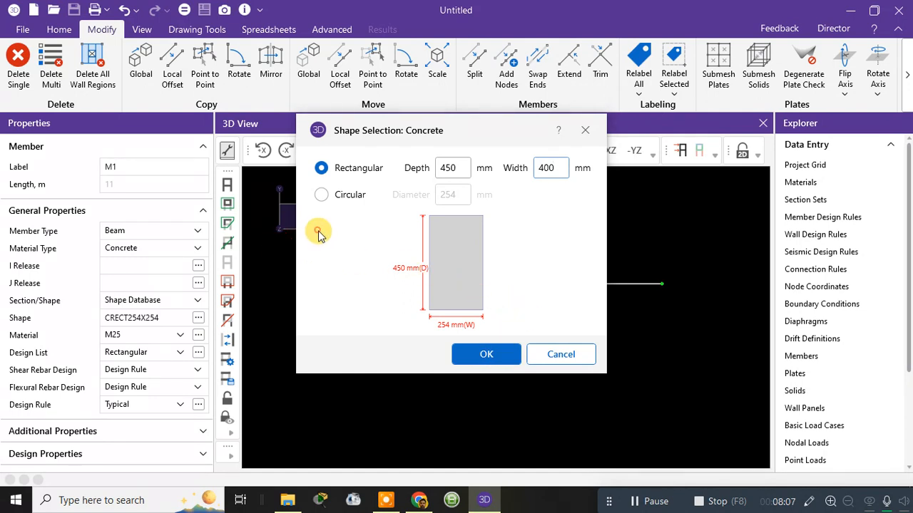
{"action": "left_click", "coordinate": [492, 356]}
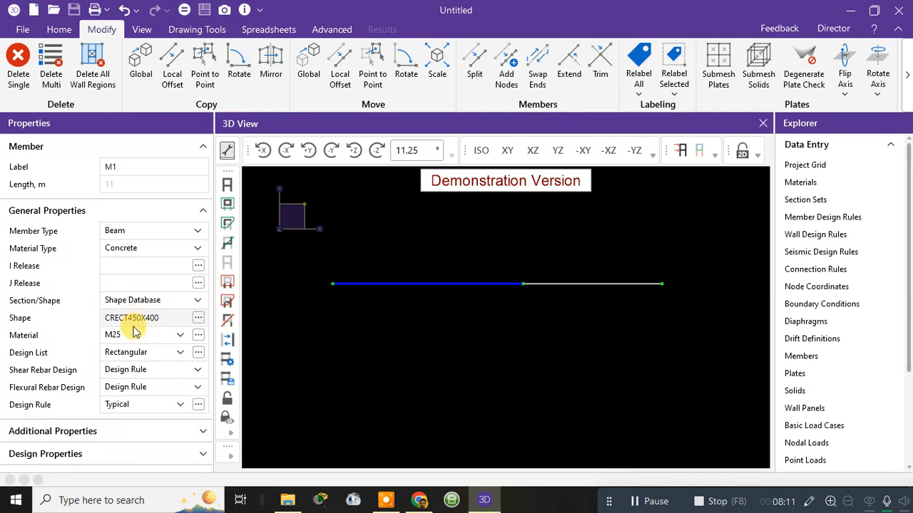
Step: Review the first beam's design list, shear rebar design, design rule and additional properties such as its end nodes, keeping the current settings
{"action": "left_click", "coordinate": [148, 359]}
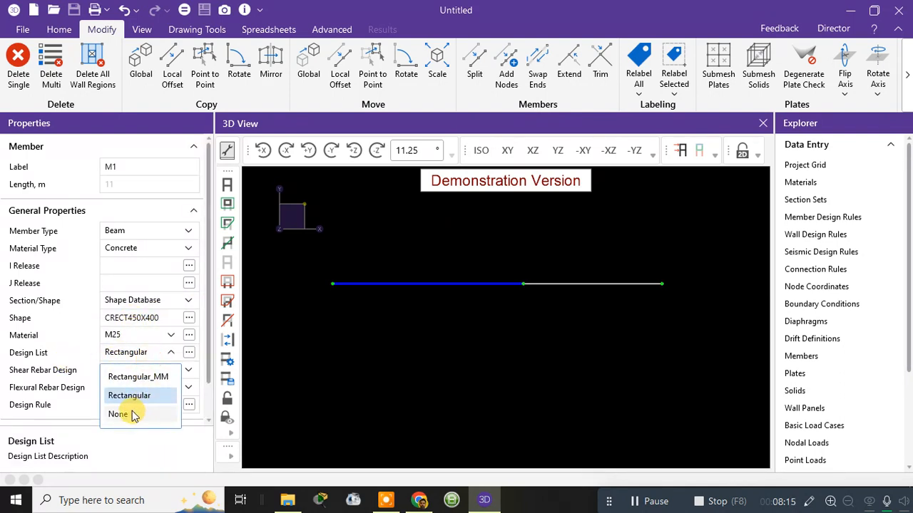
{"action": "left_click", "coordinate": [132, 442]}
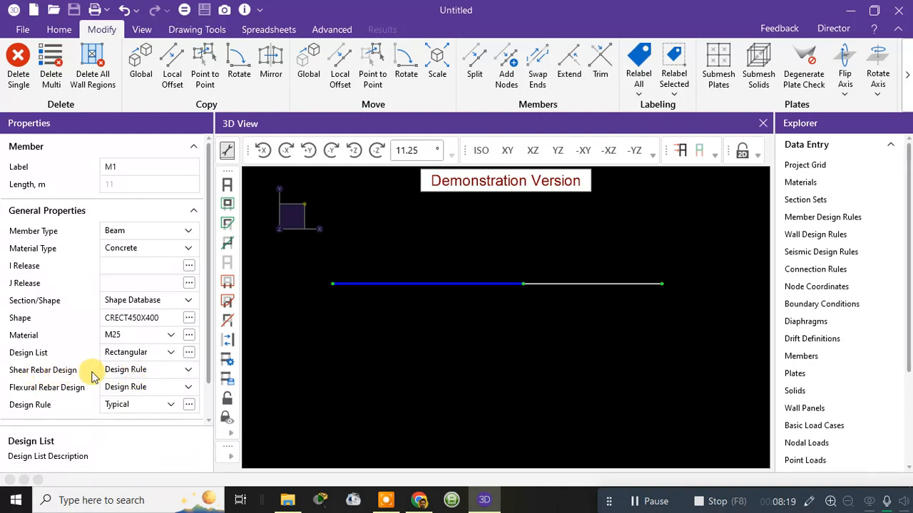
{"action": "left_click", "coordinate": [130, 372]}
{"action": "left_click", "coordinate": [126, 369]}
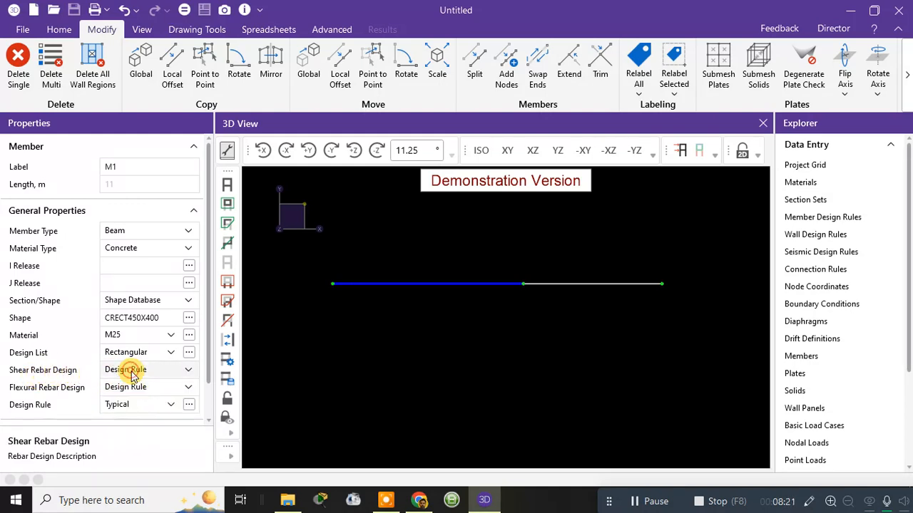
{"action": "left_click", "coordinate": [137, 408]}
{"action": "left_click", "coordinate": [159, 406]}
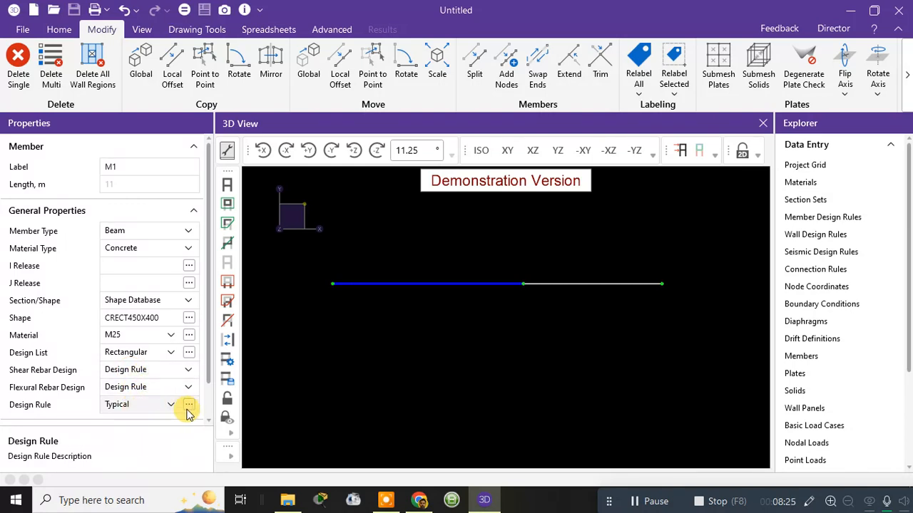
{"action": "scroll", "coordinate": [156, 407], "scroll_direction": "down", "scroll_amount": 1}
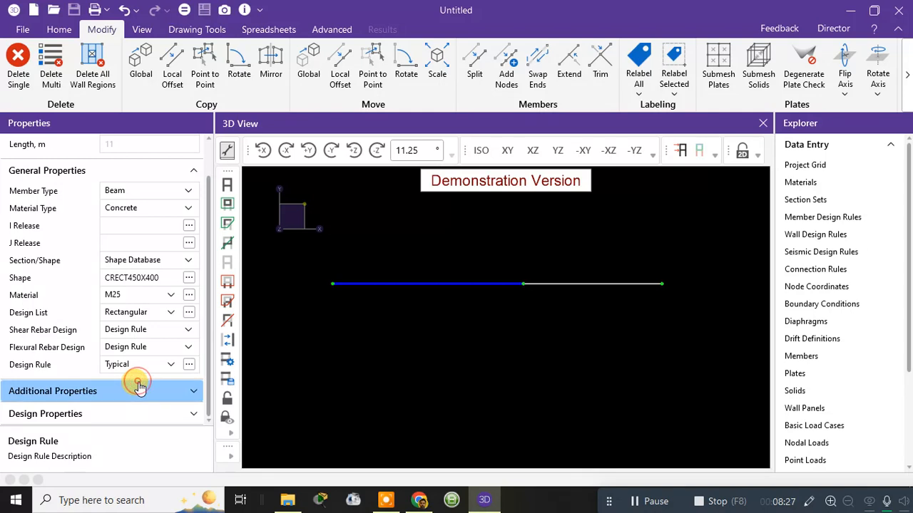
{"action": "left_click", "coordinate": [141, 389]}
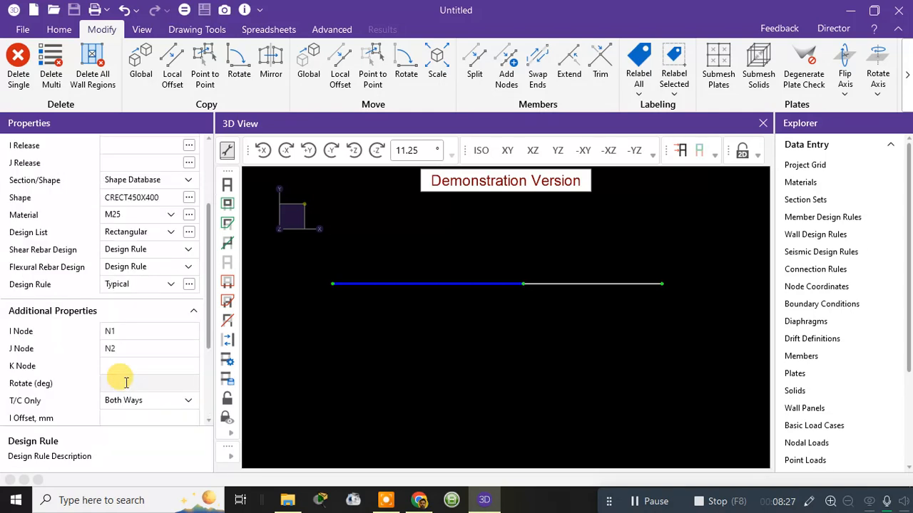
{"action": "left_click", "coordinate": [123, 331]}
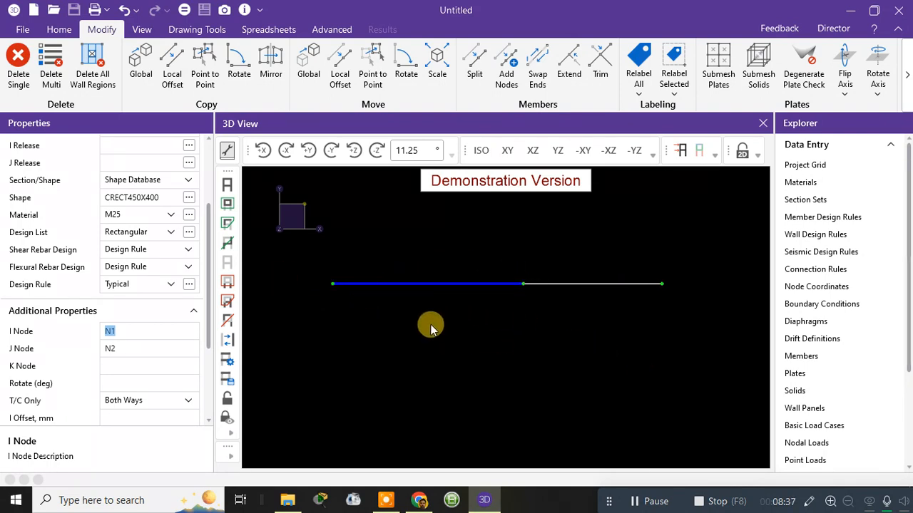
{"action": "left_click", "coordinate": [143, 31]}
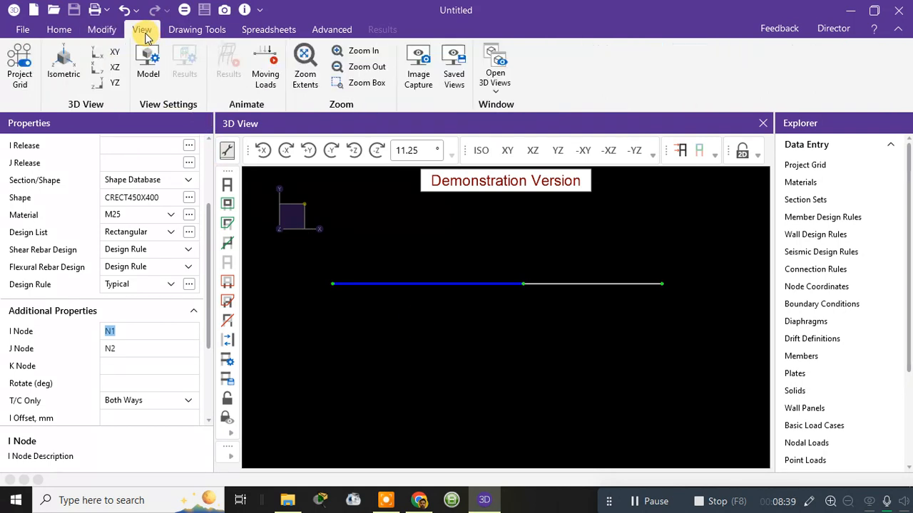
{"action": "left_click", "coordinate": [194, 32]}
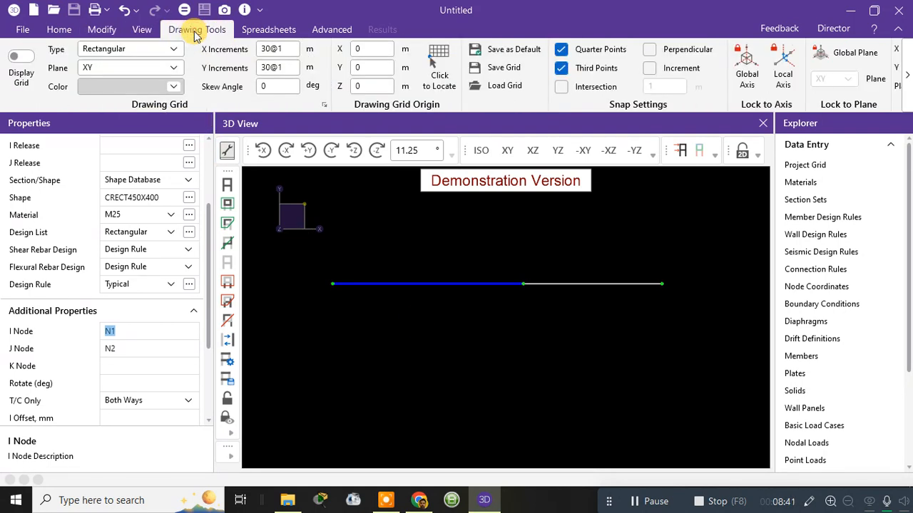
{"action": "left_click", "coordinate": [908, 75]}
{"action": "left_click", "coordinate": [908, 74]}
{"action": "left_click", "coordinate": [909, 74]}
{"action": "left_click", "coordinate": [909, 75]}
{"action": "left_click", "coordinate": [909, 74]}
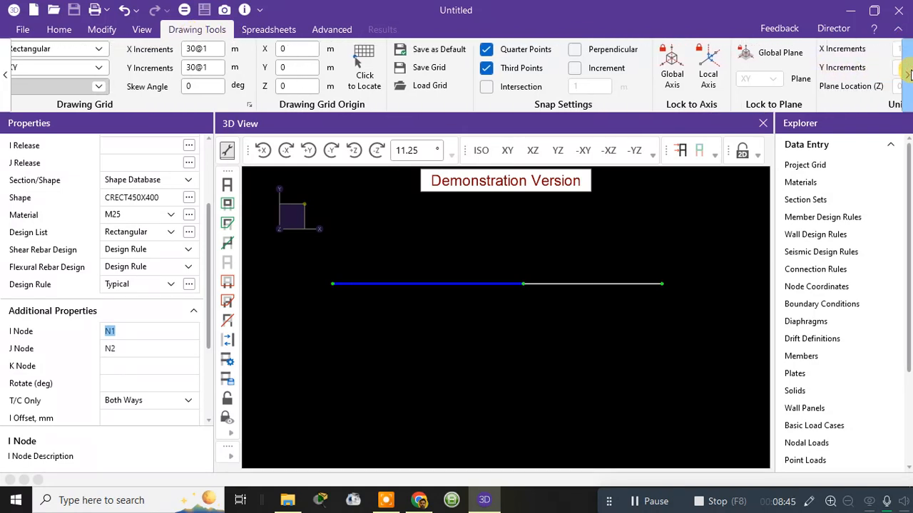
{"action": "left_click", "coordinate": [908, 74]}
{"action": "left_click", "coordinate": [910, 74]}
{"action": "left_click", "coordinate": [910, 75]}
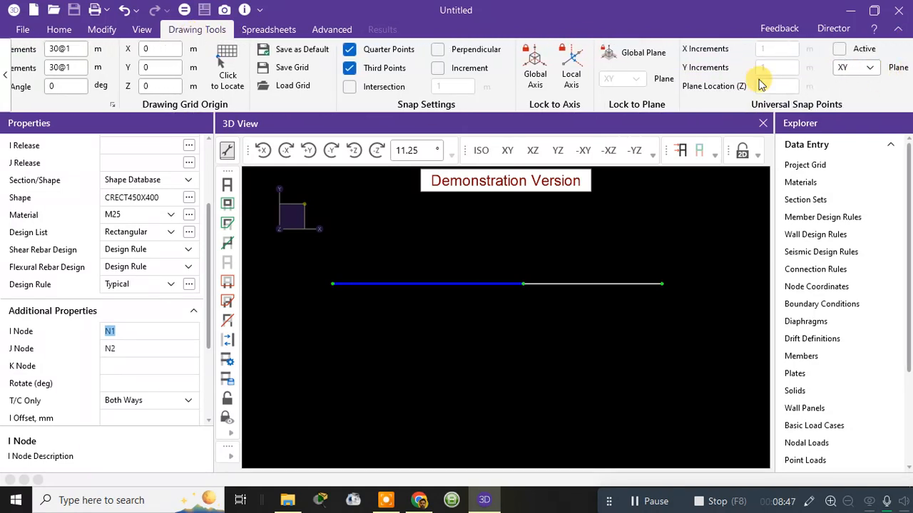
Step: Set the model view's node display to Nodes & Labels
{"action": "left_click", "coordinate": [60, 27]}
{"action": "left_click", "coordinate": [904, 77]}
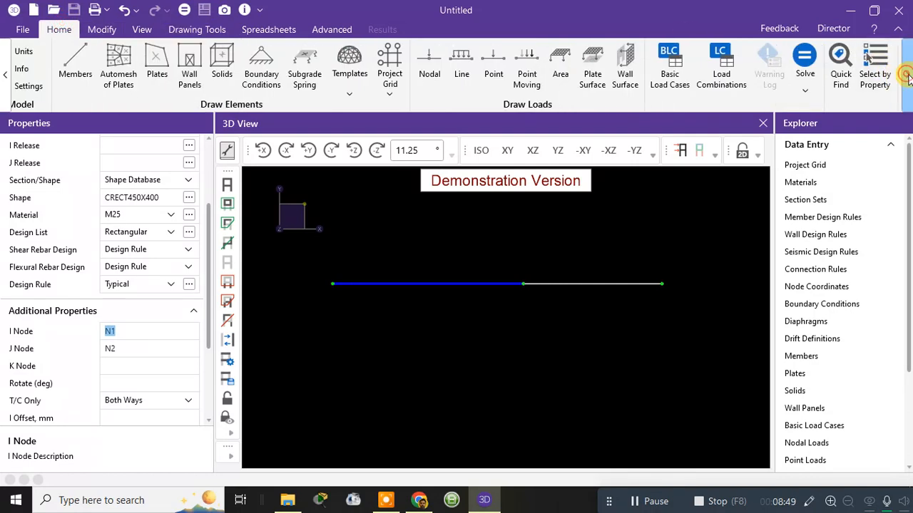
{"action": "left_click", "coordinate": [908, 77]}
{"action": "left_click", "coordinate": [907, 78]}
{"action": "left_click", "coordinate": [908, 78]}
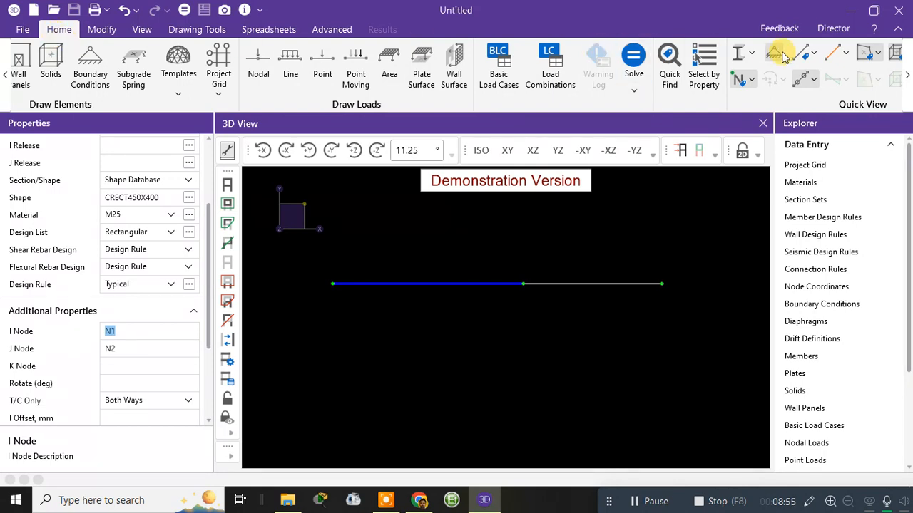
{"action": "left_click", "coordinate": [752, 82]}
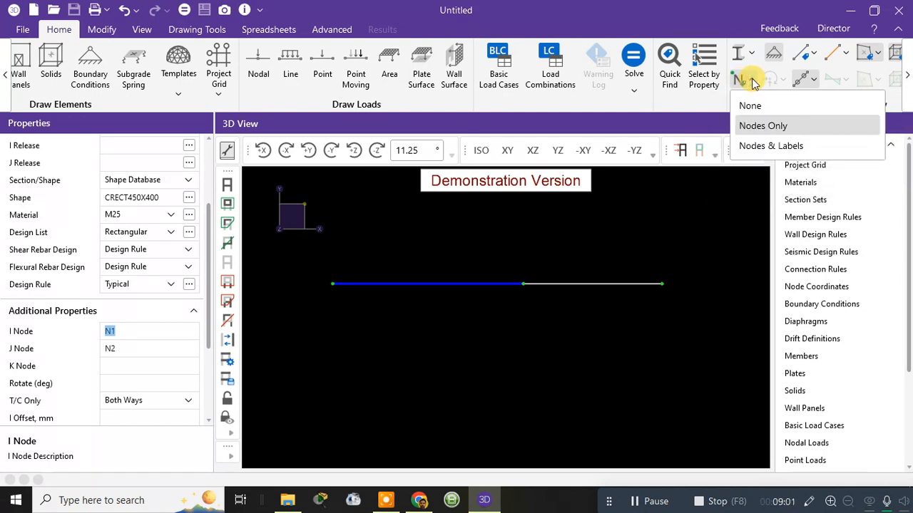
{"action": "left_click", "coordinate": [761, 150]}
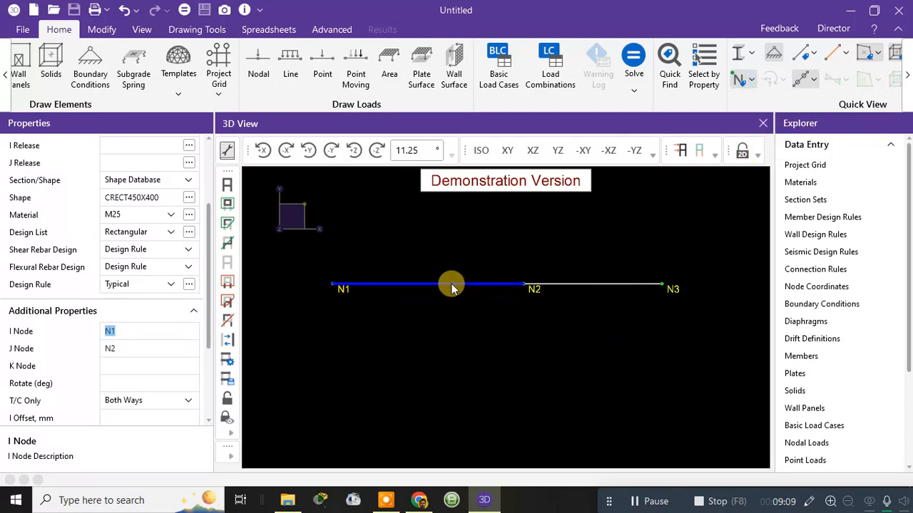
Step: Review the properties of the 11 m beam between N1 and N2 and of the 8 m beam between N2 and N3
{"action": "left_click", "coordinate": [470, 363]}
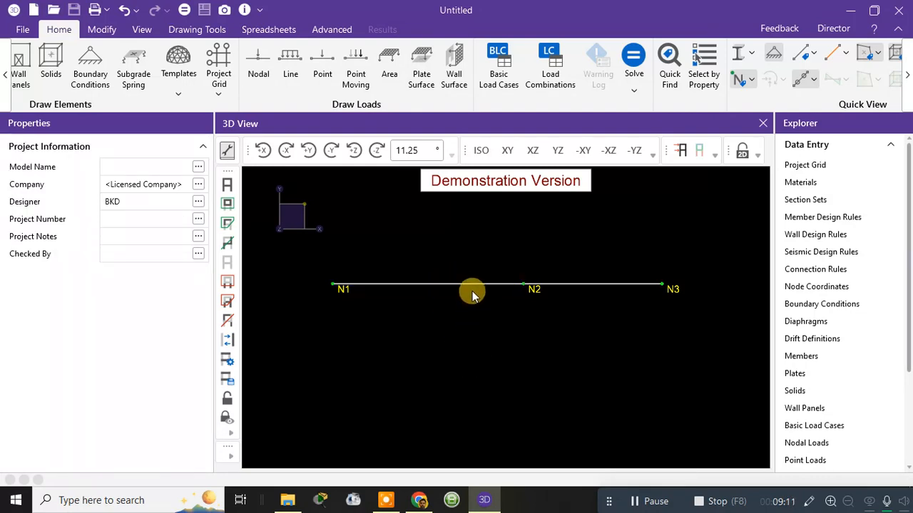
{"action": "left_click", "coordinate": [473, 287]}
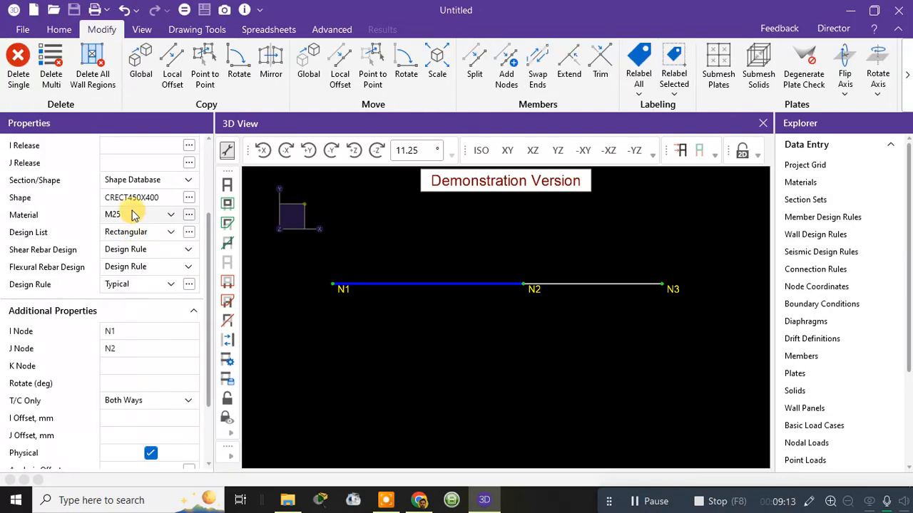
{"action": "scroll", "coordinate": [136, 197], "scroll_direction": "up", "scroll_amount": 3}
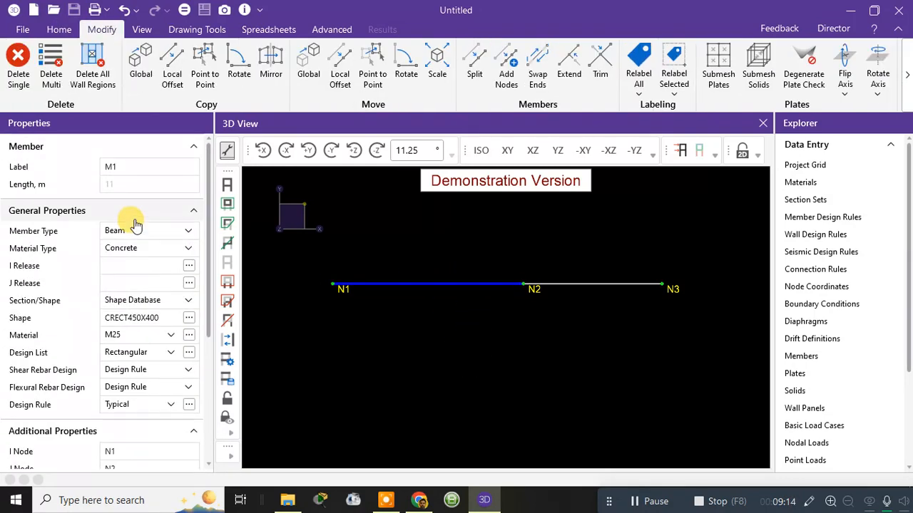
{"action": "left_click", "coordinate": [629, 284], "text": "ctrl"}
{"action": "left_click", "coordinate": [629, 285]}
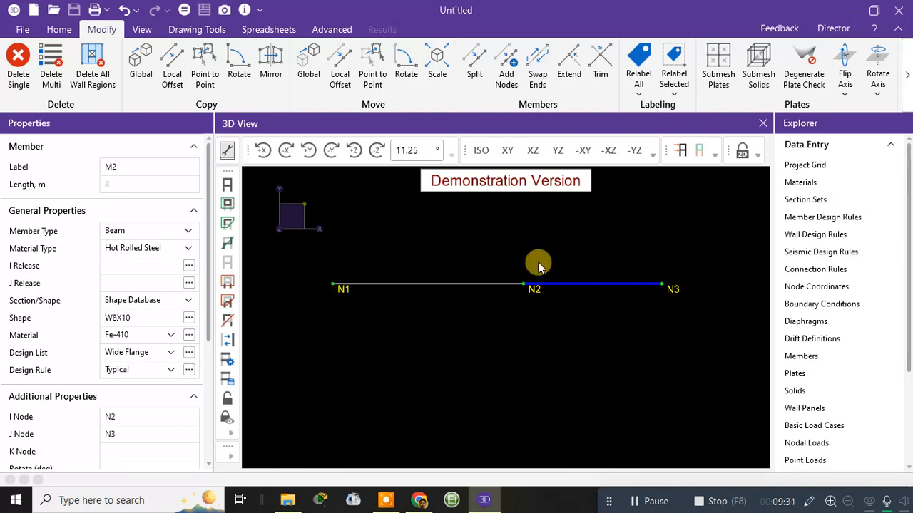
Step: Switch the member display to Rendered and inspect both beams in an angled 3D view, clearing the selection
{"action": "left_click", "coordinate": [61, 29]}
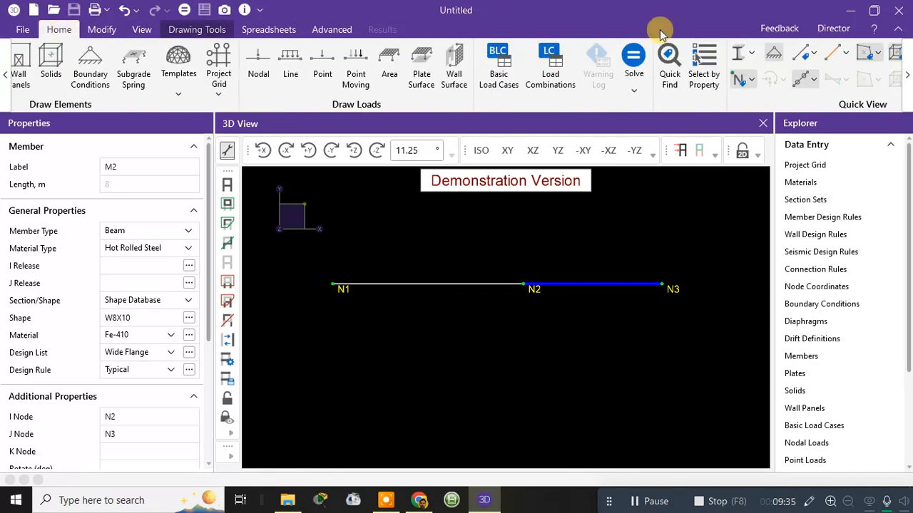
{"action": "left_click", "coordinate": [752, 56]}
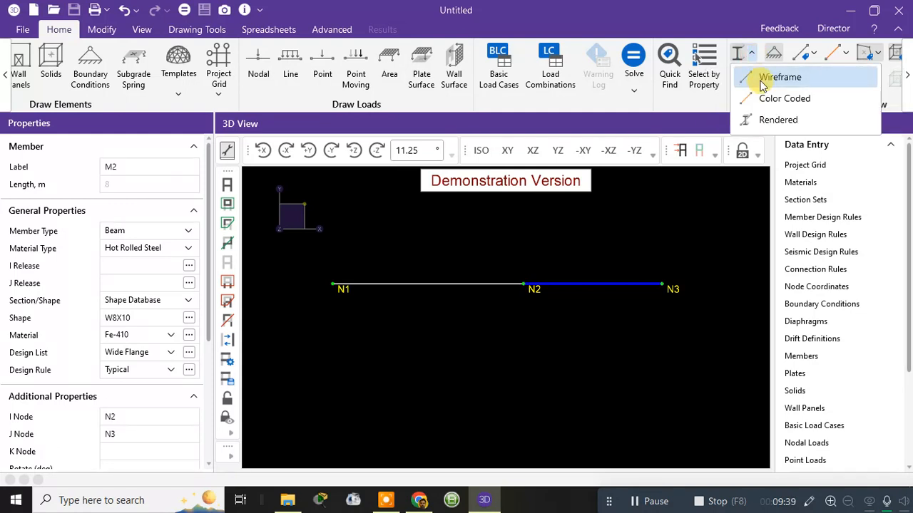
{"action": "left_click", "coordinate": [761, 119]}
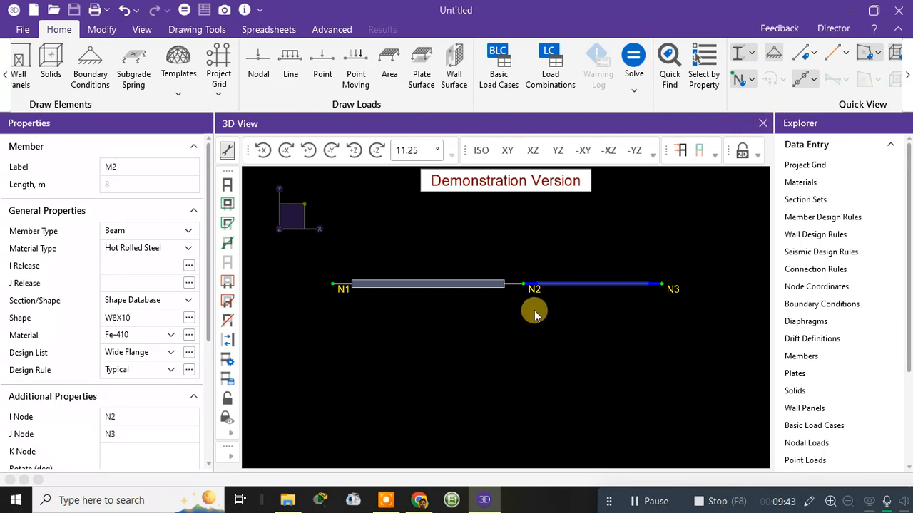
{"action": "left_click_drag", "start_coordinate": [530, 312], "coordinate": [533, 352]}
{"action": "scroll", "coordinate": [464, 267], "scroll_direction": "up", "scroll_amount": 3}
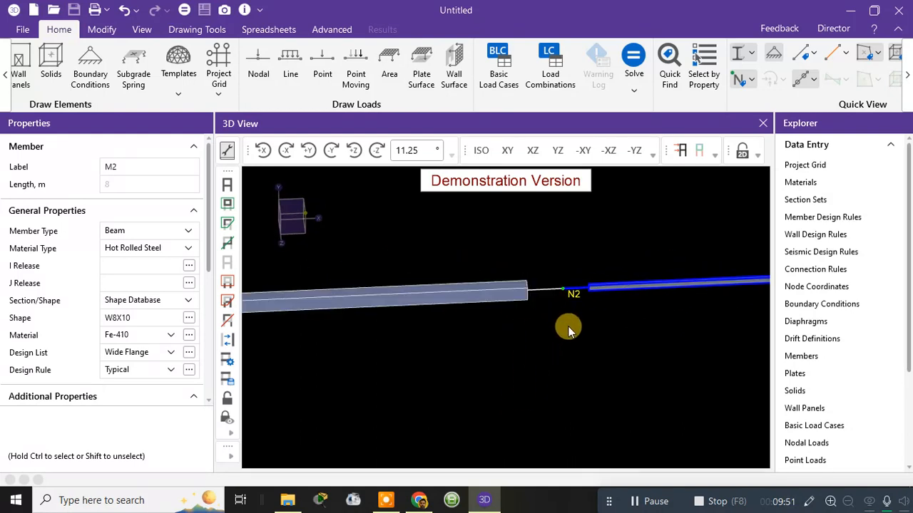
{"action": "middle_click_drag", "start_coordinate": [569, 326], "coordinate": [501, 335]}
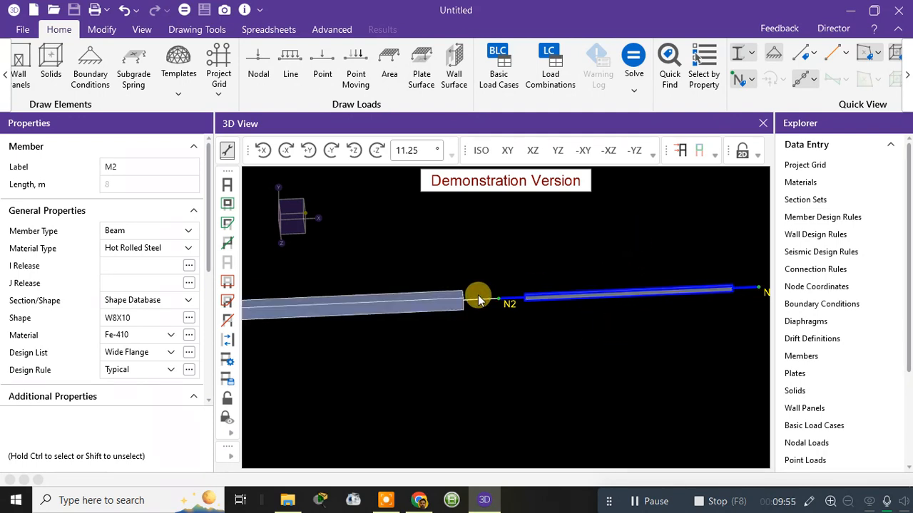
{"action": "left_click", "coordinate": [616, 261]}
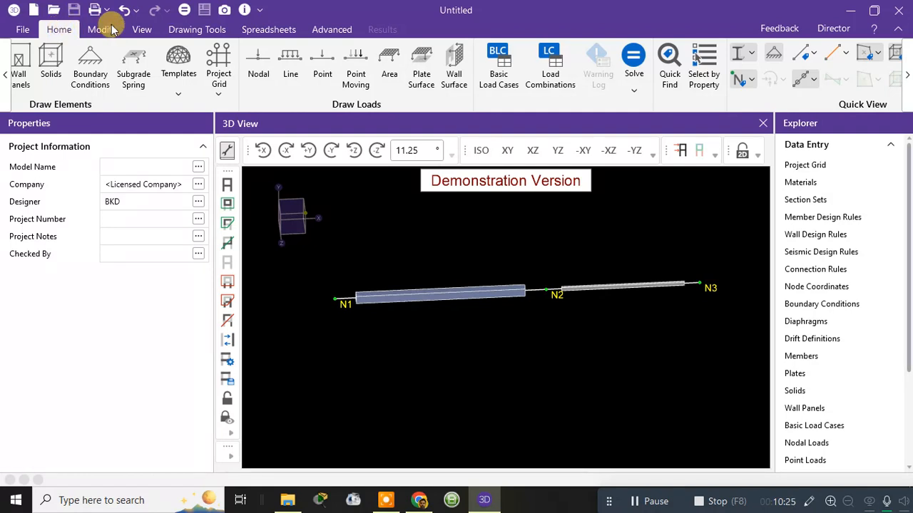
Step: Match the properties of the second beam (N2 to N3) to those of the first beam M1 with the Match tool
{"action": "left_click", "coordinate": [907, 77]}
{"action": "left_click", "coordinate": [907, 77]}
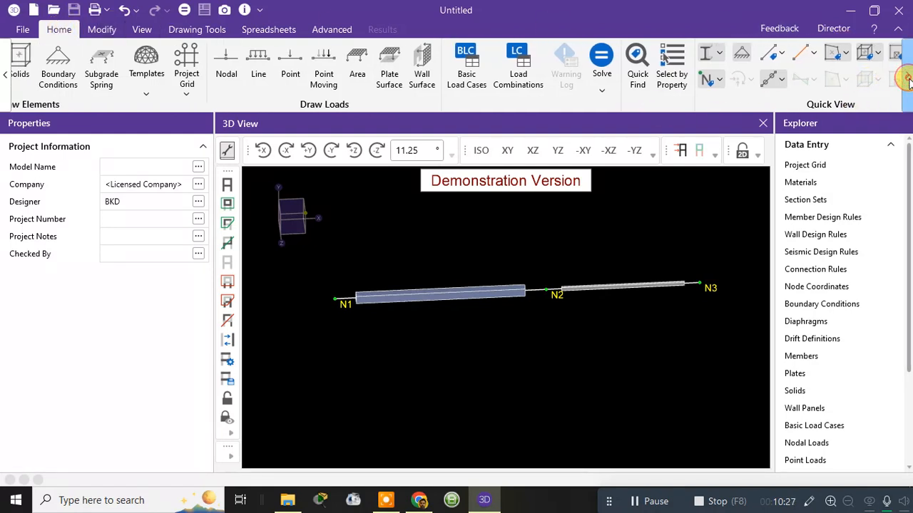
{"action": "left_click", "coordinate": [907, 77]}
{"action": "left_click", "coordinate": [907, 77]}
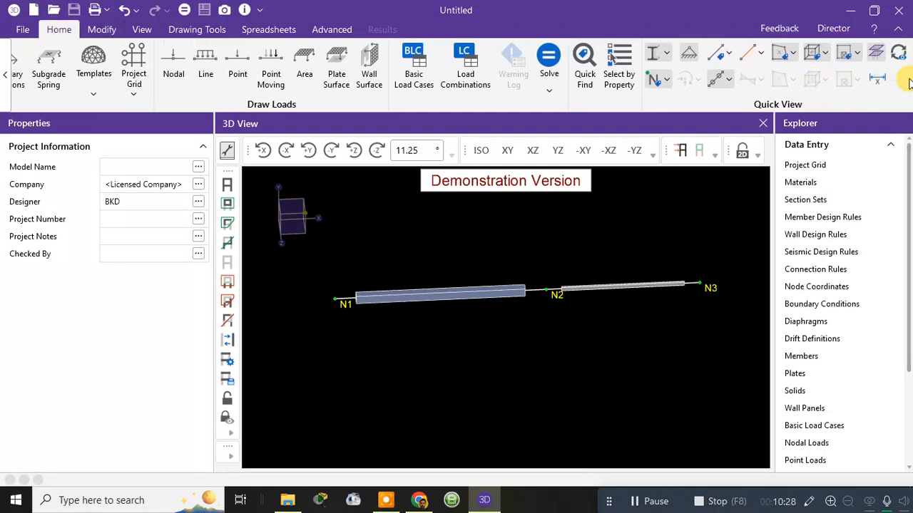
{"action": "left_click", "coordinate": [174, 29]}
{"action": "left_click", "coordinate": [139, 29]}
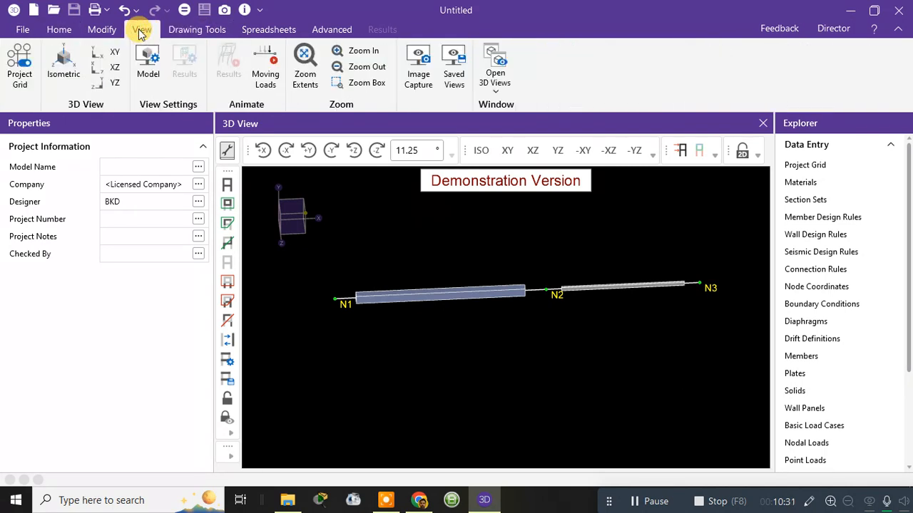
{"action": "left_click", "coordinate": [103, 32]}
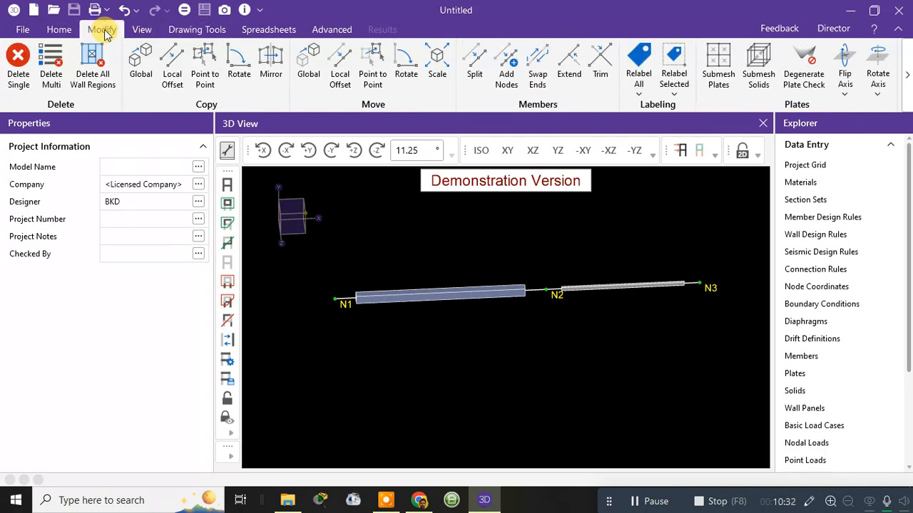
{"action": "left_click", "coordinate": [908, 77]}
{"action": "left_click", "coordinate": [908, 77]}
{"action": "left_click", "coordinate": [909, 85]}
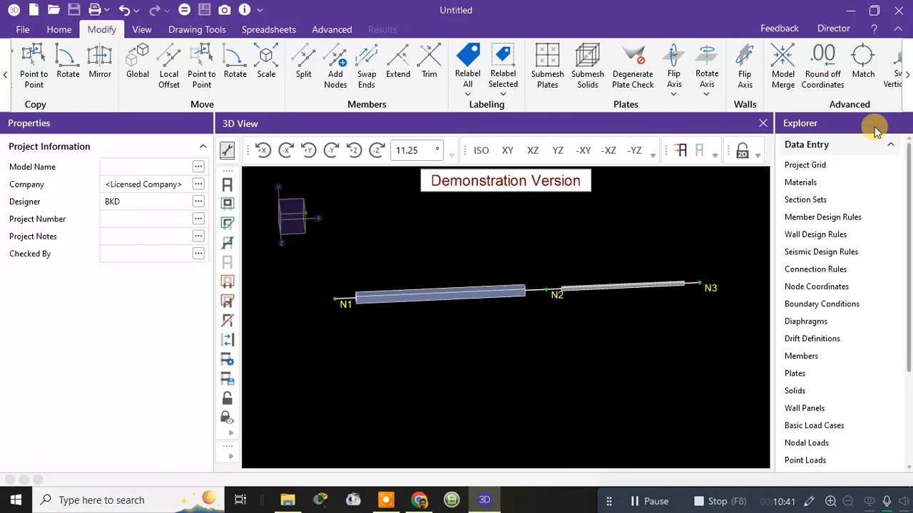
{"action": "left_click", "coordinate": [869, 69]}
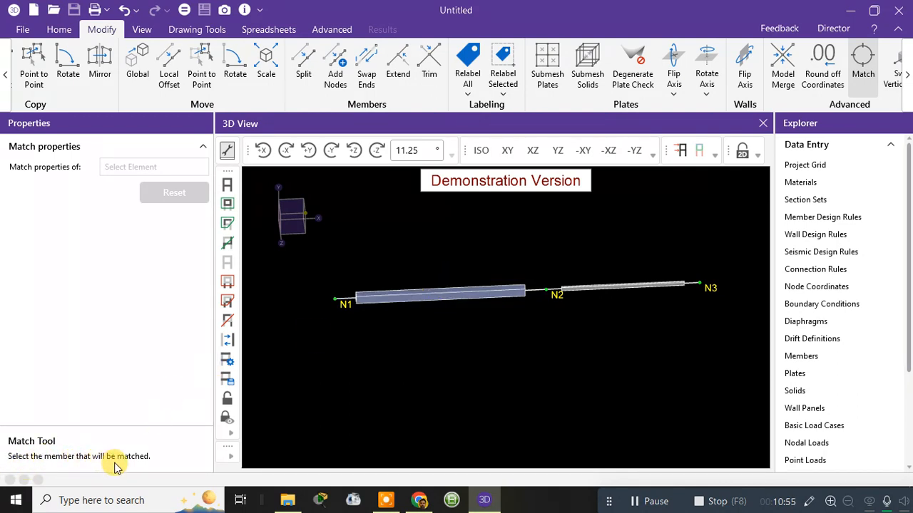
{"action": "left_click", "coordinate": [442, 295]}
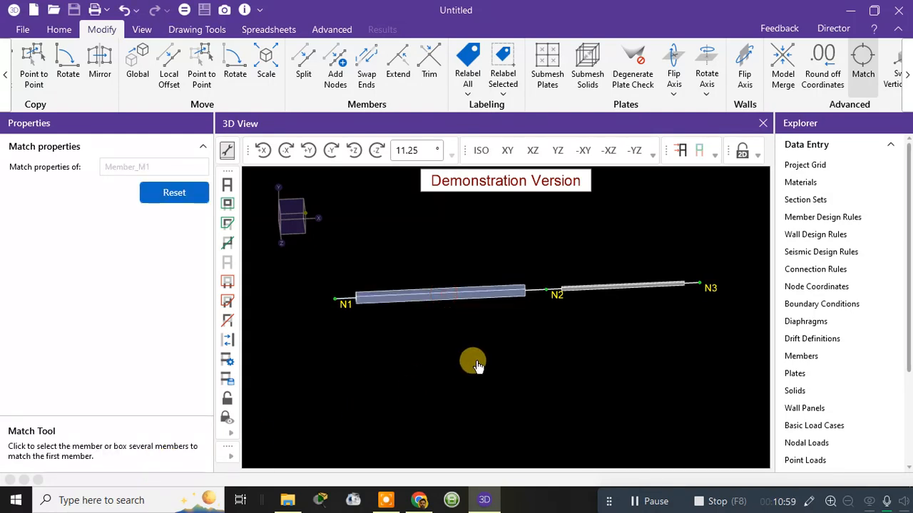
{"action": "left_click", "coordinate": [593, 293]}
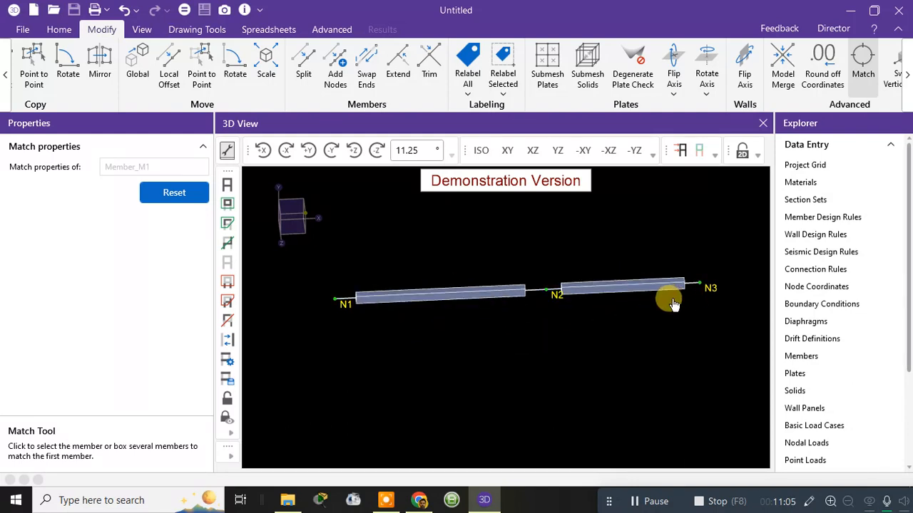
{"action": "key", "text": "Escape"}
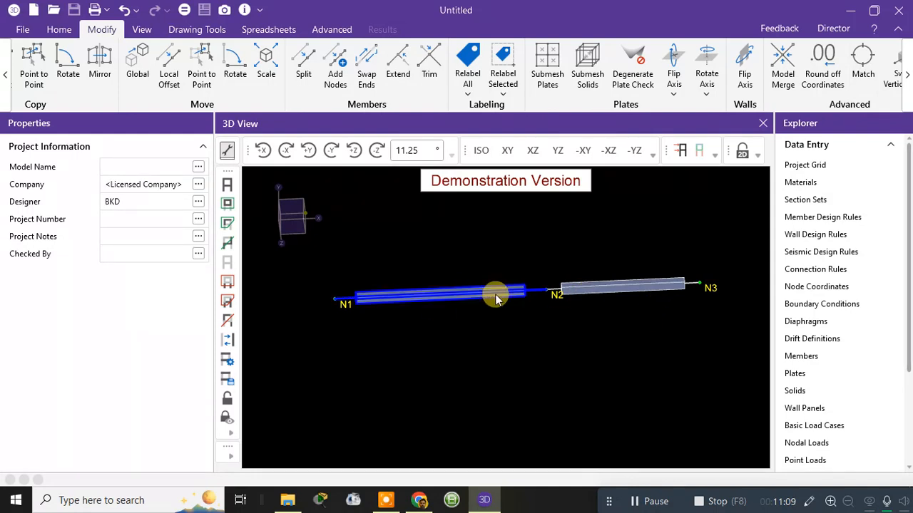
Step: Set the rendered members' Percent of Length to 100 in the Model View Settings and preview the result
{"action": "scroll", "coordinate": [546, 356], "scroll_direction": "up", "scroll_amount": 3}
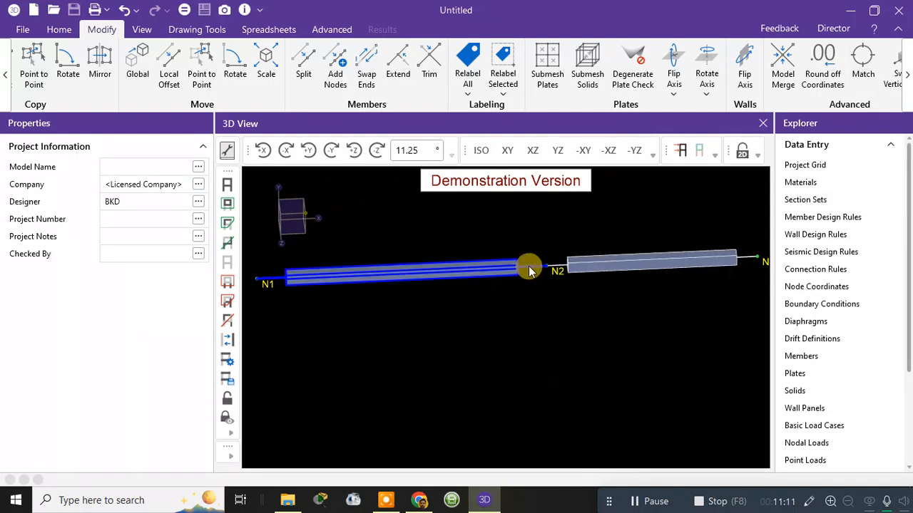
{"action": "scroll", "coordinate": [535, 268], "scroll_direction": "down", "scroll_amount": 2}
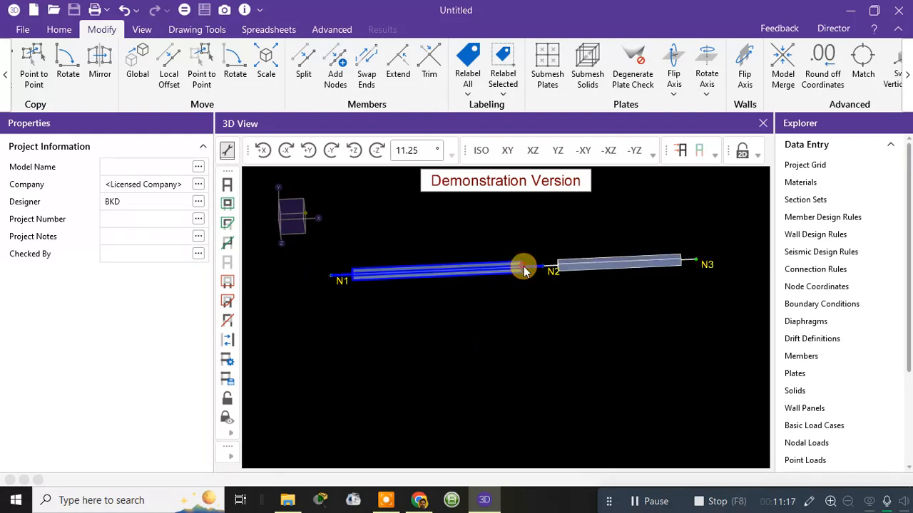
{"action": "left_click", "coordinate": [524, 269]}
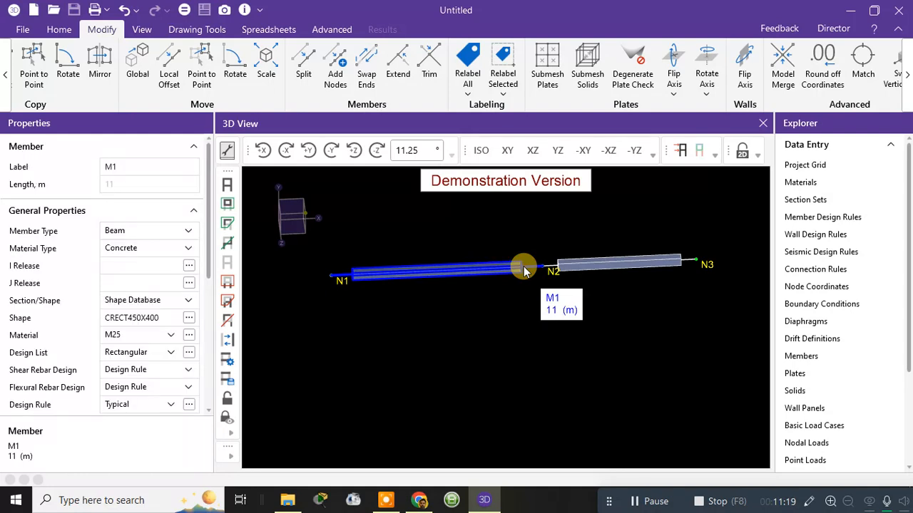
{"action": "right_click", "coordinate": [525, 270]}
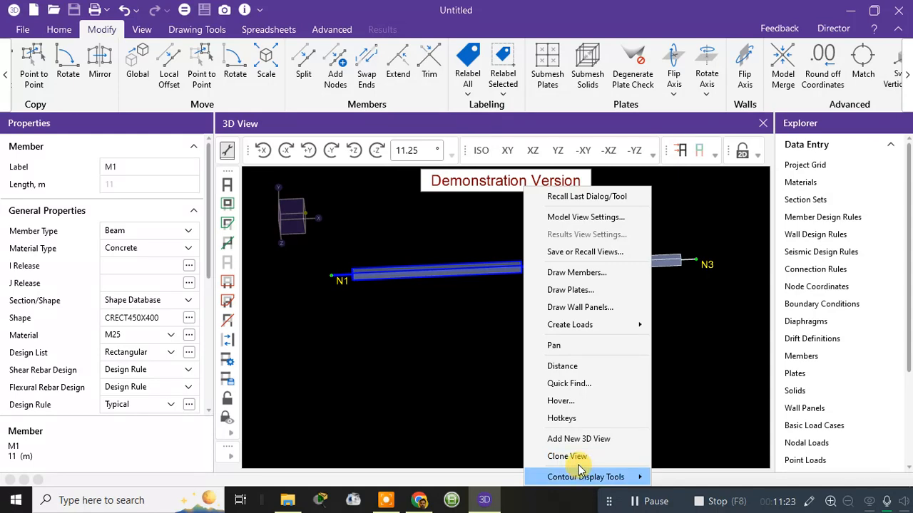
{"action": "left_click", "coordinate": [575, 217]}
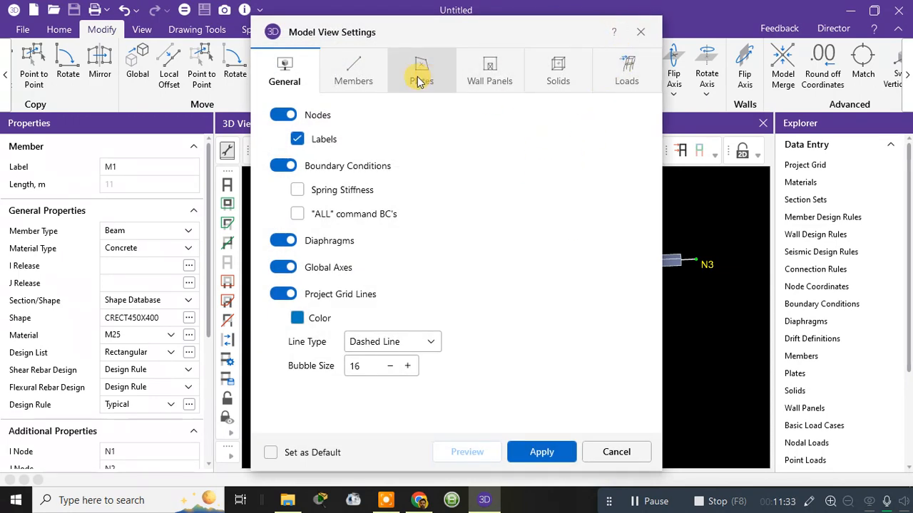
{"action": "left_click", "coordinate": [368, 82]}
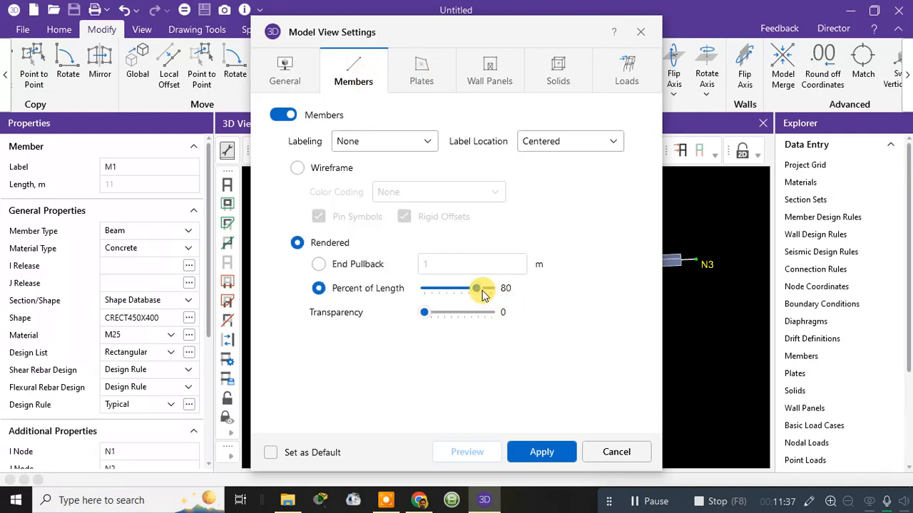
{"action": "left_click_drag", "start_coordinate": [477, 290], "coordinate": [525, 288]}
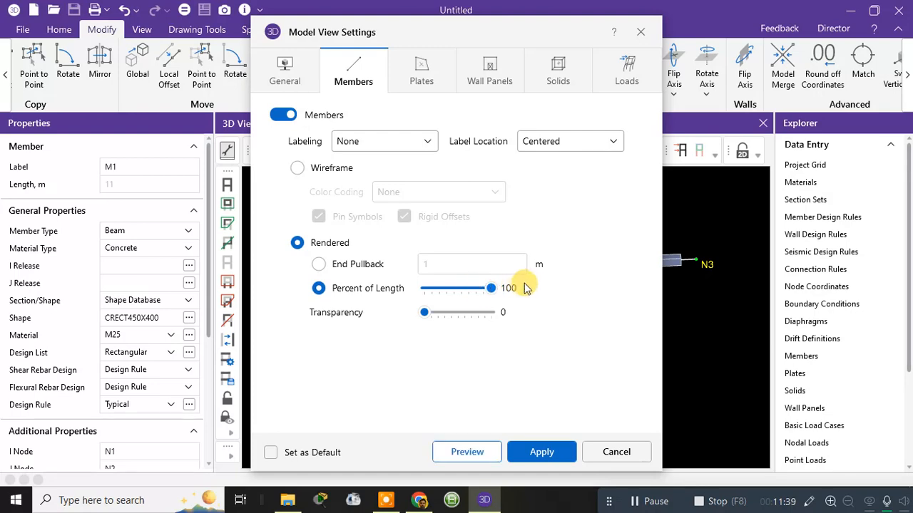
{"action": "left_click_drag", "start_coordinate": [540, 25], "coordinate": [190, 49]}
{"action": "left_click", "coordinate": [128, 487]}
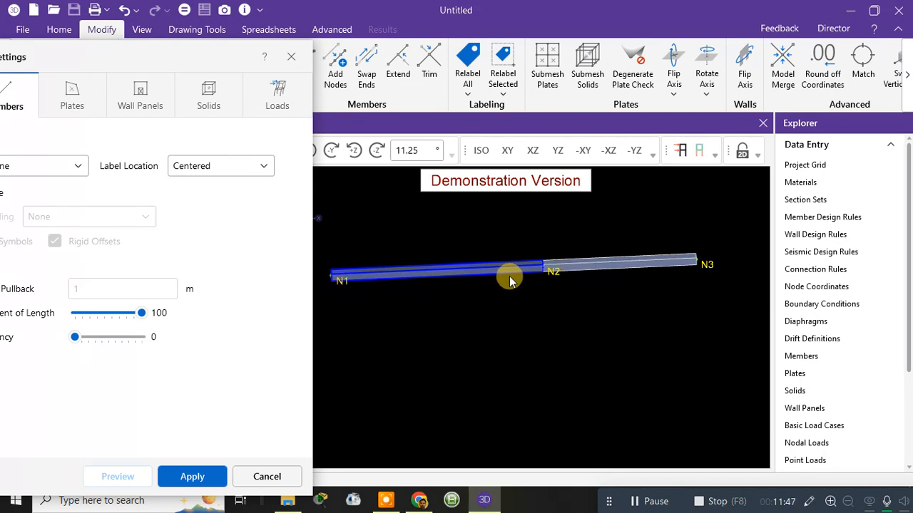
Step: Preview the rendered members at a transparency of 100, and return the transparency to 0
{"action": "left_click_drag", "start_coordinate": [130, 71], "coordinate": [477, 60]}
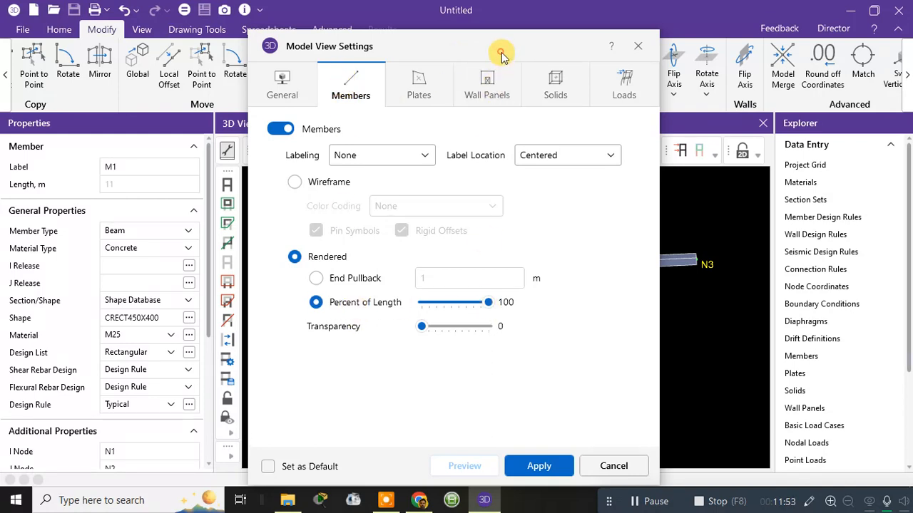
{"action": "left_click_drag", "start_coordinate": [502, 52], "coordinate": [275, 34]}
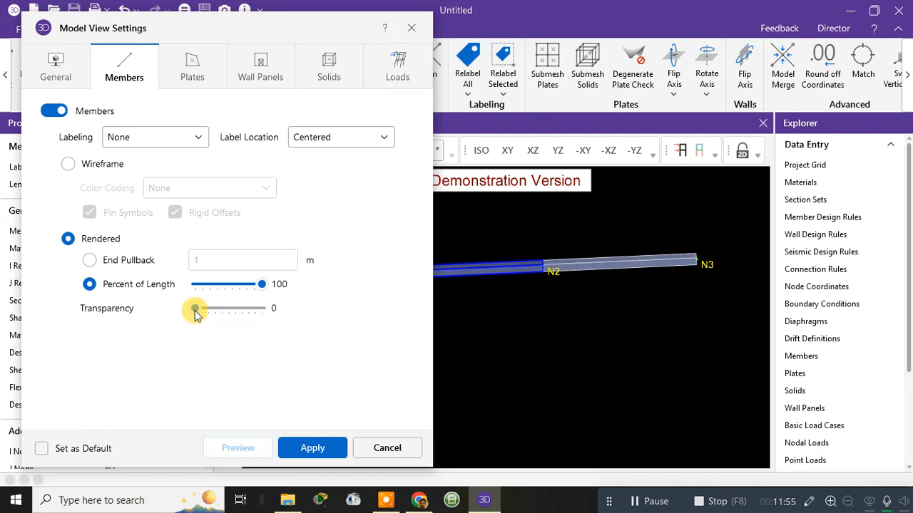
{"action": "left_click_drag", "start_coordinate": [196, 309], "coordinate": [289, 306]}
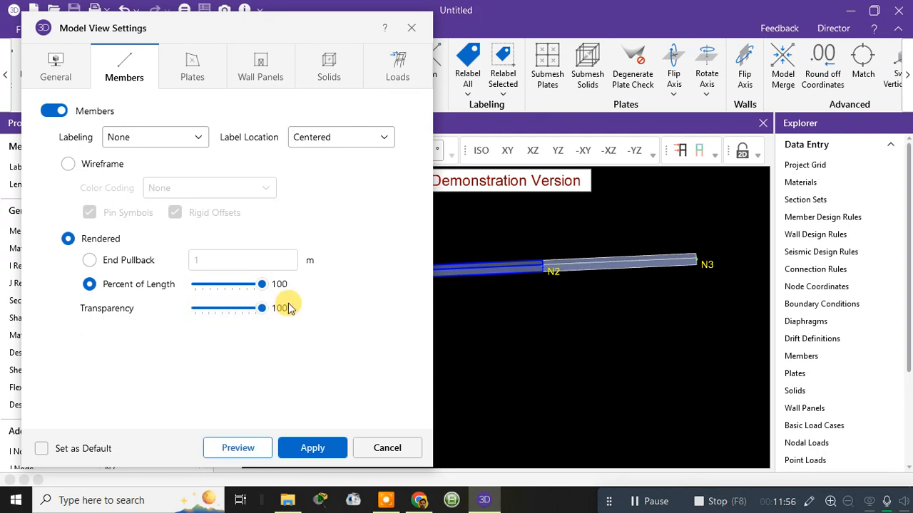
{"action": "left_click", "coordinate": [247, 451]}
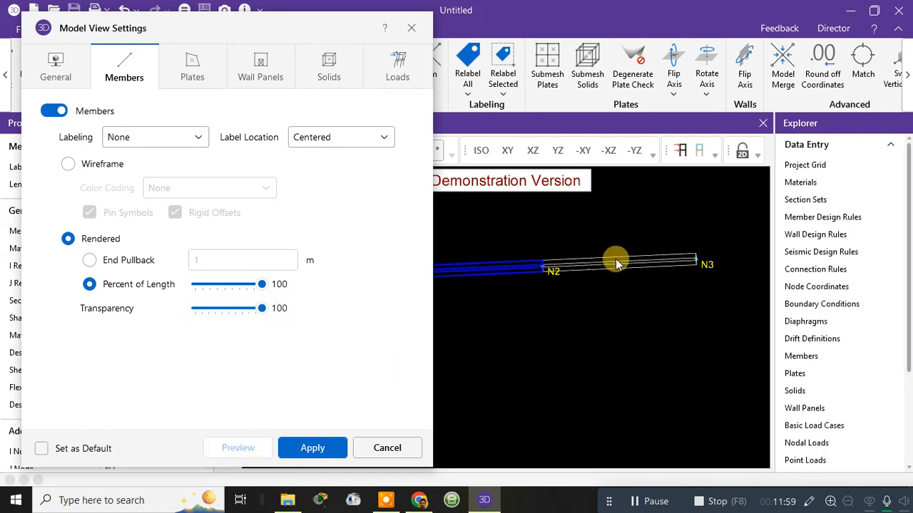
{"action": "left_click_drag", "start_coordinate": [262, 308], "coordinate": [187, 311]}
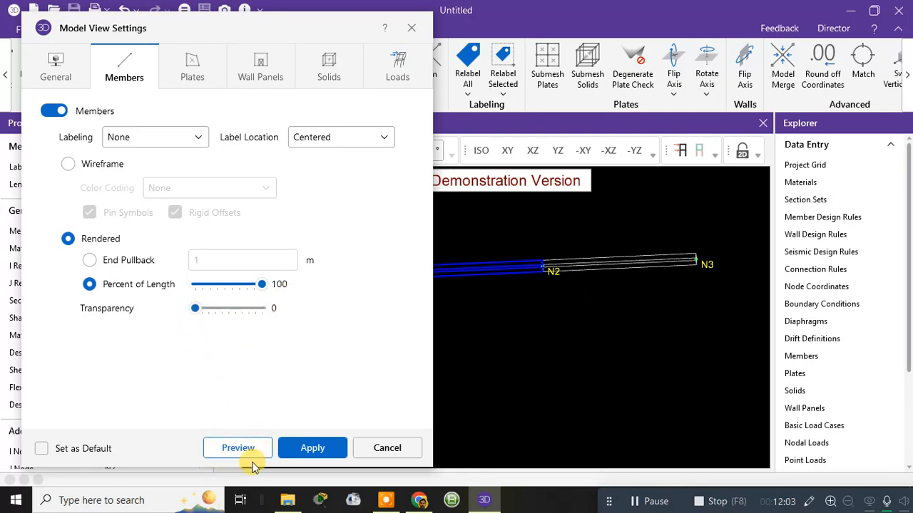
Step: Apply the member display settings and inspect the two rendered beams from a tilted 3D angle
{"action": "left_click", "coordinate": [305, 447]}
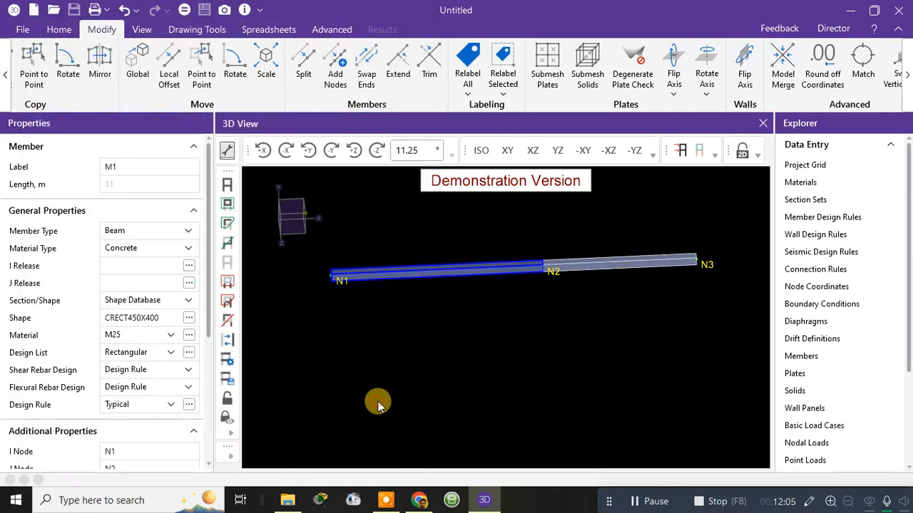
{"action": "scroll", "coordinate": [369, 274], "scroll_direction": "up", "scroll_amount": 2}
{"action": "scroll", "coordinate": [535, 292], "scroll_direction": "down", "scroll_amount": 1}
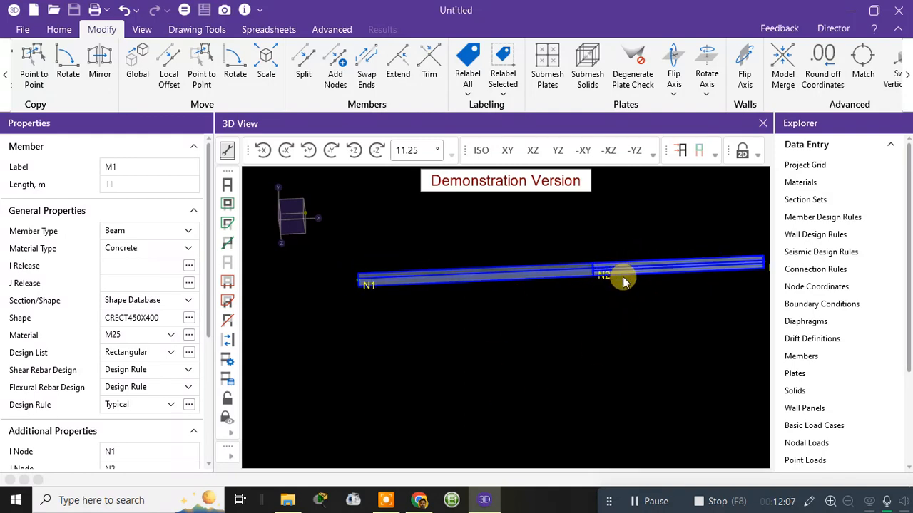
{"action": "middle_click_drag", "start_coordinate": [628, 288], "coordinate": [582, 273]}
{"action": "scroll", "coordinate": [635, 271], "scroll_direction": "down", "scroll_amount": 2}
{"action": "scroll", "coordinate": [542, 232], "scroll_direction": "up", "scroll_amount": 1}
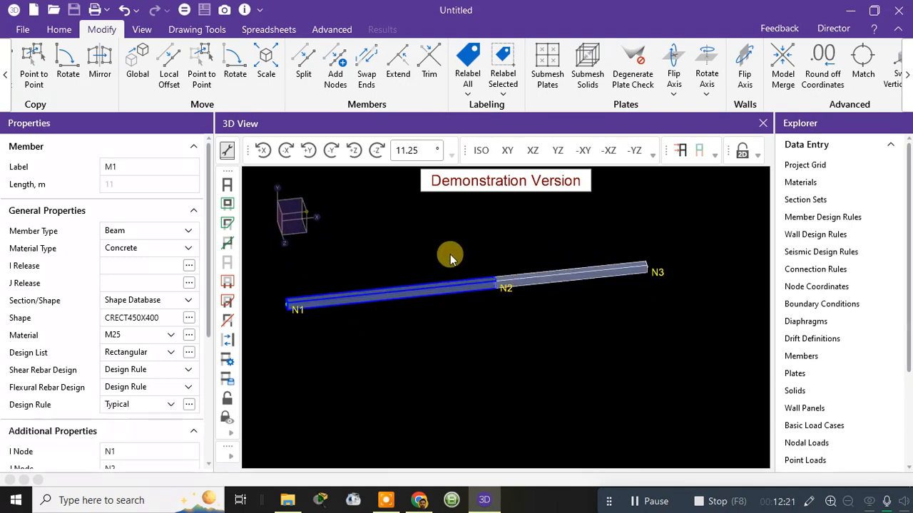
Step: Assign a Fixed boundary condition to node N1 at the free end of beam M1
{"action": "left_click", "coordinate": [68, 31]}
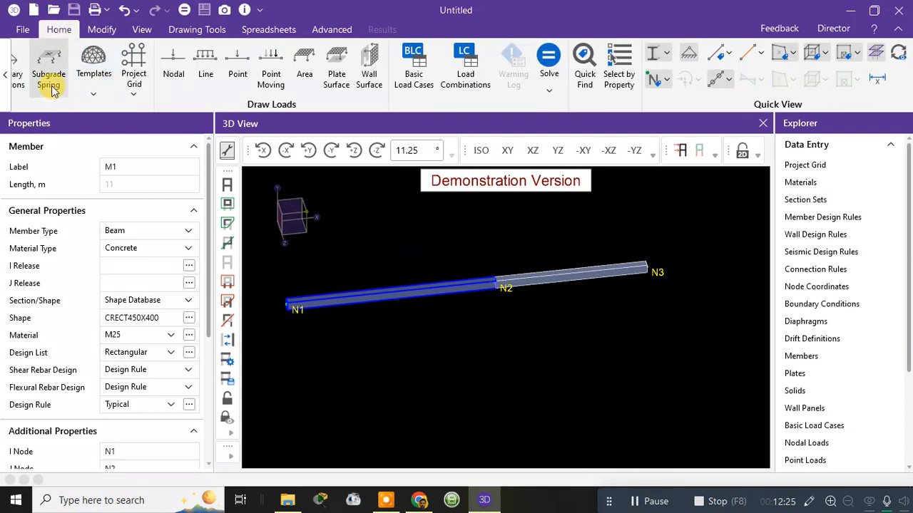
{"action": "left_click", "coordinate": [4, 80]}
{"action": "left_click", "coordinate": [7, 81]}
{"action": "left_click", "coordinate": [8, 81]}
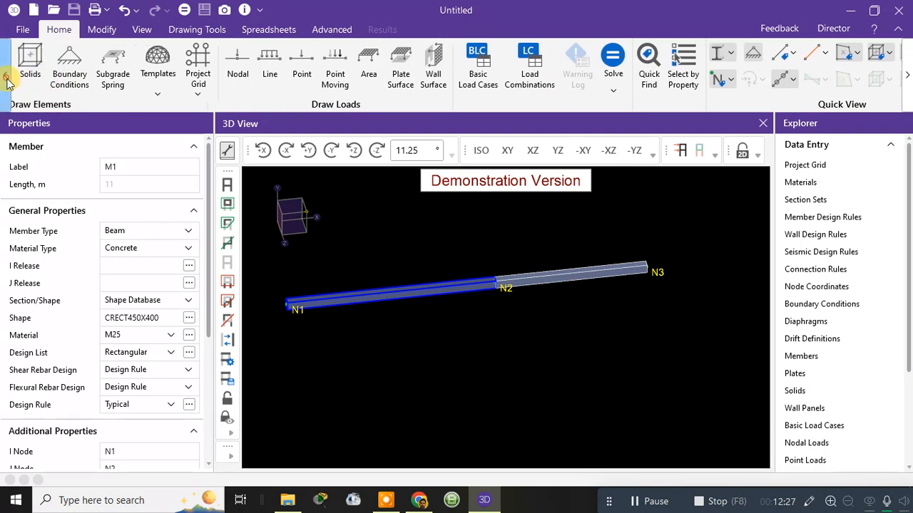
{"action": "left_click", "coordinate": [7, 82]}
{"action": "left_click", "coordinate": [8, 83]}
{"action": "left_click", "coordinate": [8, 83]}
{"action": "left_click", "coordinate": [7, 82]}
{"action": "left_click", "coordinate": [7, 81]}
{"action": "left_click", "coordinate": [7, 81]}
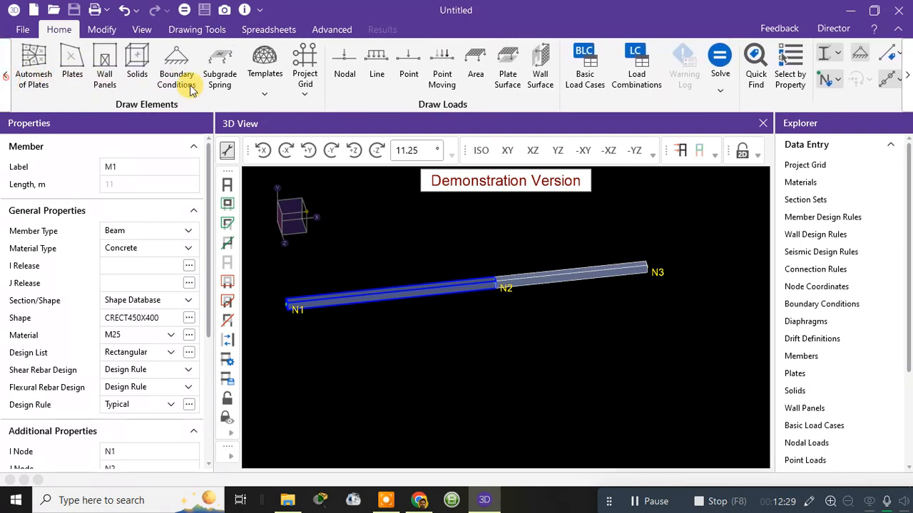
{"action": "left_click", "coordinate": [184, 84]}
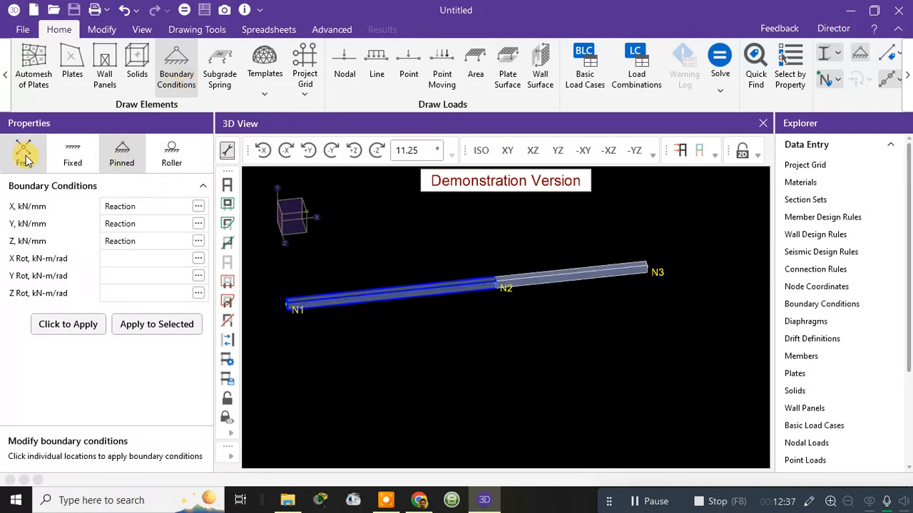
{"action": "left_click", "coordinate": [74, 154]}
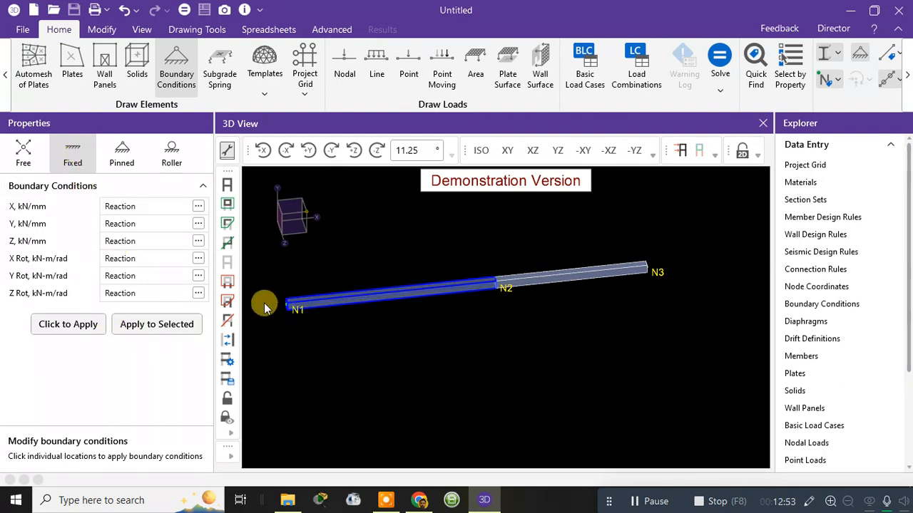
{"action": "left_click", "coordinate": [75, 159]}
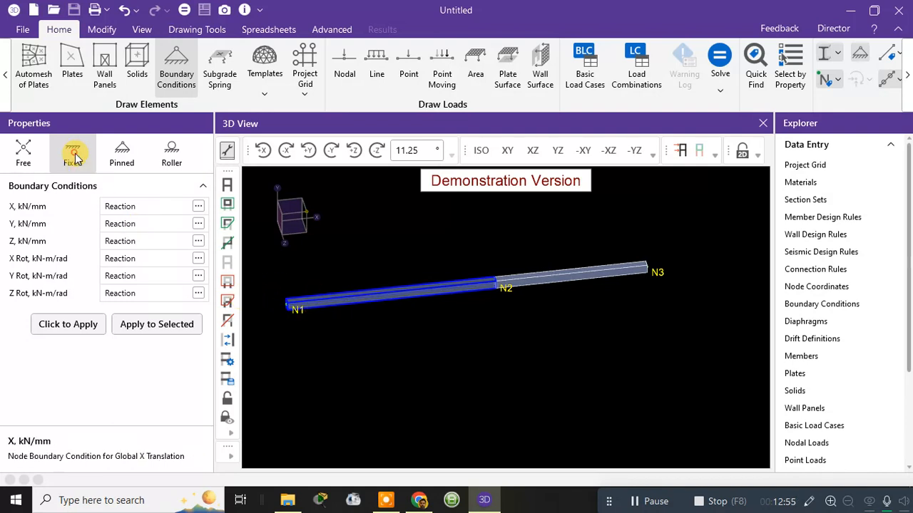
{"action": "left_click", "coordinate": [86, 330]}
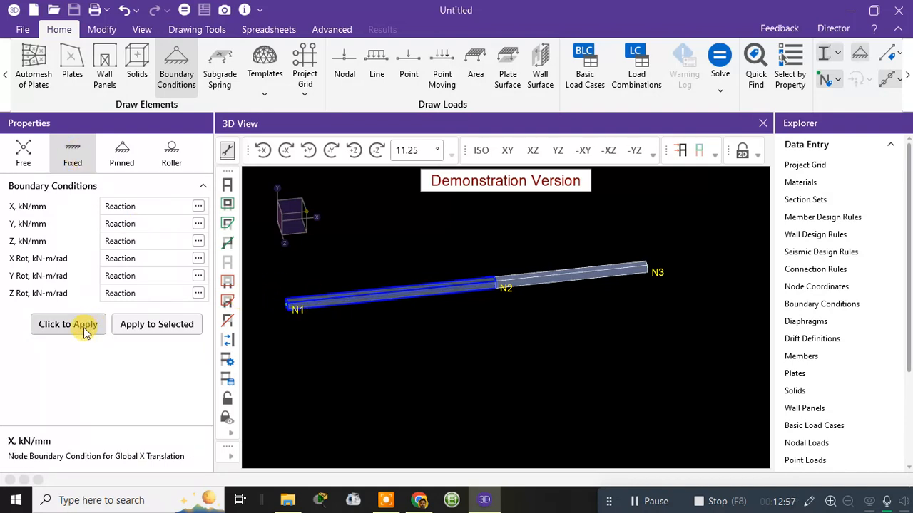
{"action": "left_click", "coordinate": [287, 308]}
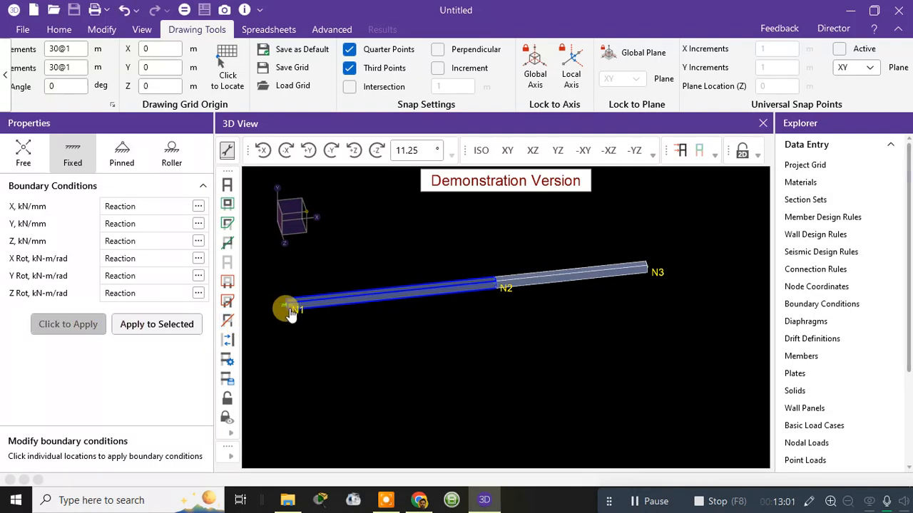
Step: Examine the support at node N1 up close and from a different 3D angle
{"action": "scroll", "coordinate": [288, 312], "scroll_direction": "up", "scroll_amount": 5}
{"action": "scroll", "coordinate": [289, 322], "scroll_direction": "down", "scroll_amount": 5}
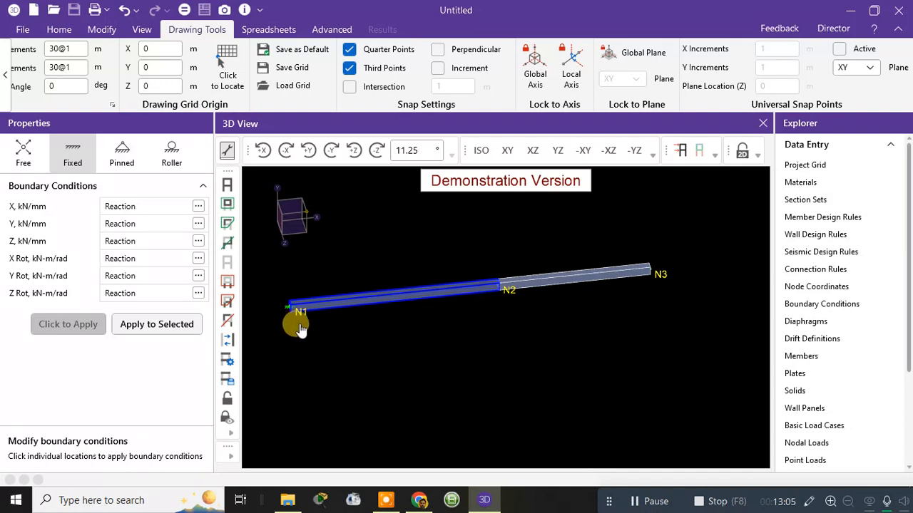
{"action": "middle_click_drag", "start_coordinate": [300, 326], "coordinate": [374, 320]}
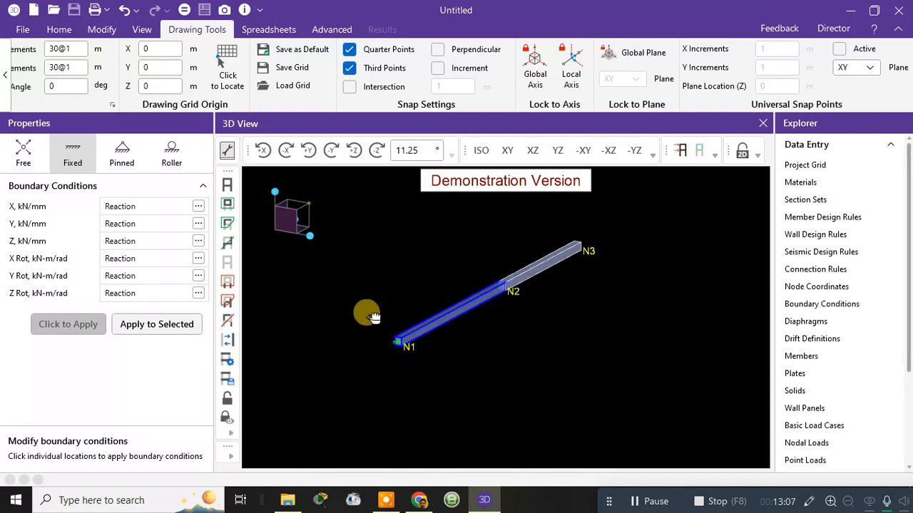
{"action": "scroll", "coordinate": [403, 350], "scroll_direction": "up", "scroll_amount": 5}
{"action": "scroll", "coordinate": [403, 356], "scroll_direction": "up", "scroll_amount": 4}
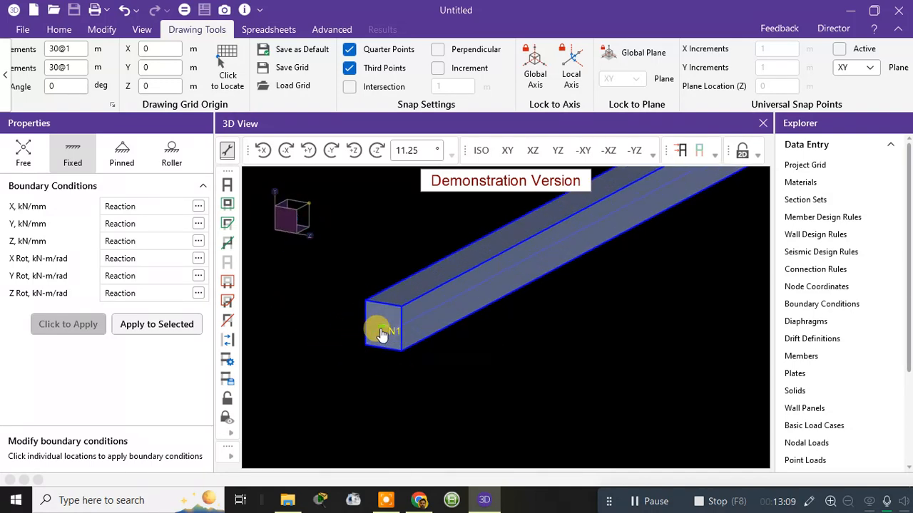
{"action": "scroll", "coordinate": [404, 333], "scroll_direction": "down", "scroll_amount": 4}
{"action": "middle_click_drag", "start_coordinate": [619, 325], "coordinate": [524, 298], "text": "shift"}
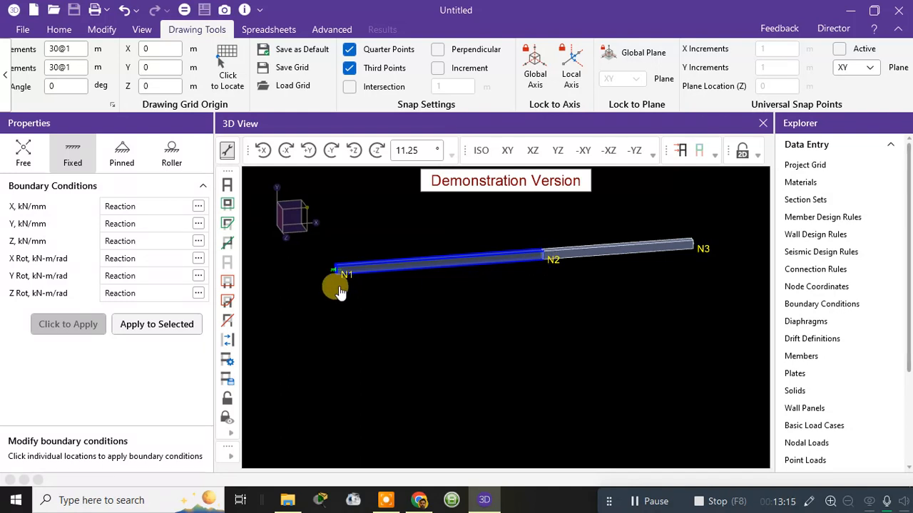
Step: Assign a Pinned boundary condition to node N2 between the two beams and check the support symbol there
{"action": "left_click", "coordinate": [122, 151]}
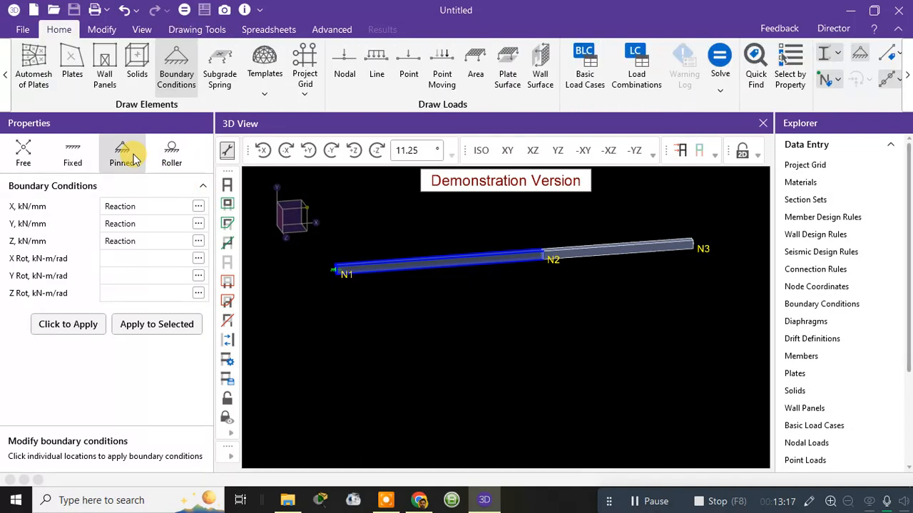
{"action": "left_click", "coordinate": [84, 326]}
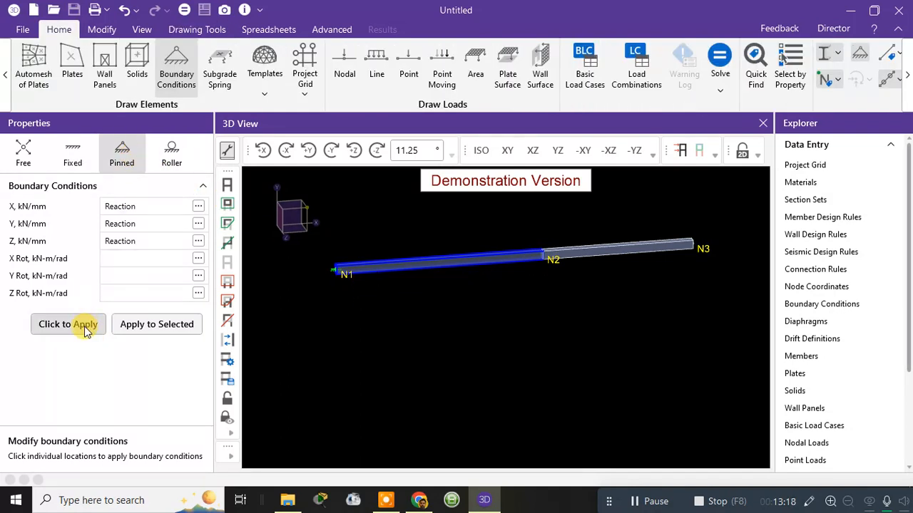
{"action": "left_click", "coordinate": [542, 268]}
{"action": "scroll", "coordinate": [544, 266], "scroll_direction": "up", "scroll_amount": 2}
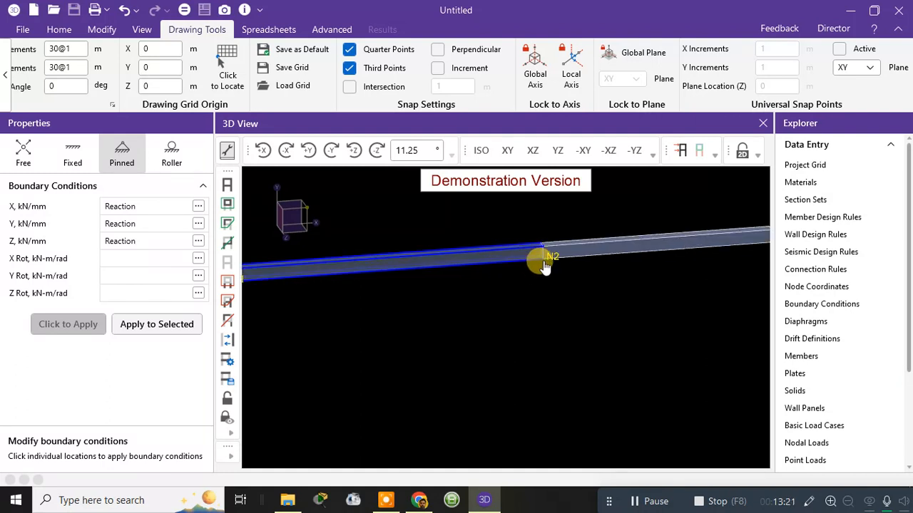
{"action": "scroll", "coordinate": [540, 258], "scroll_direction": "up", "scroll_amount": 3}
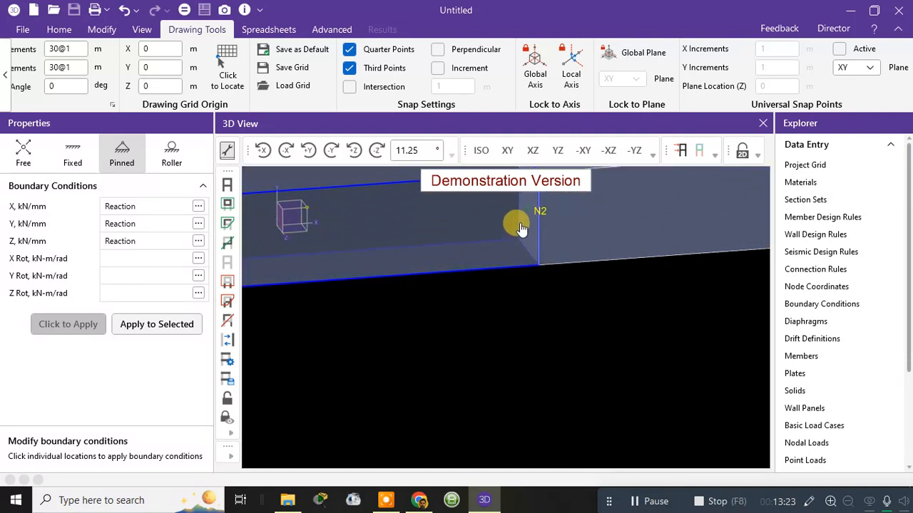
{"action": "scroll", "coordinate": [520, 228], "scroll_direction": "down", "scroll_amount": 5}
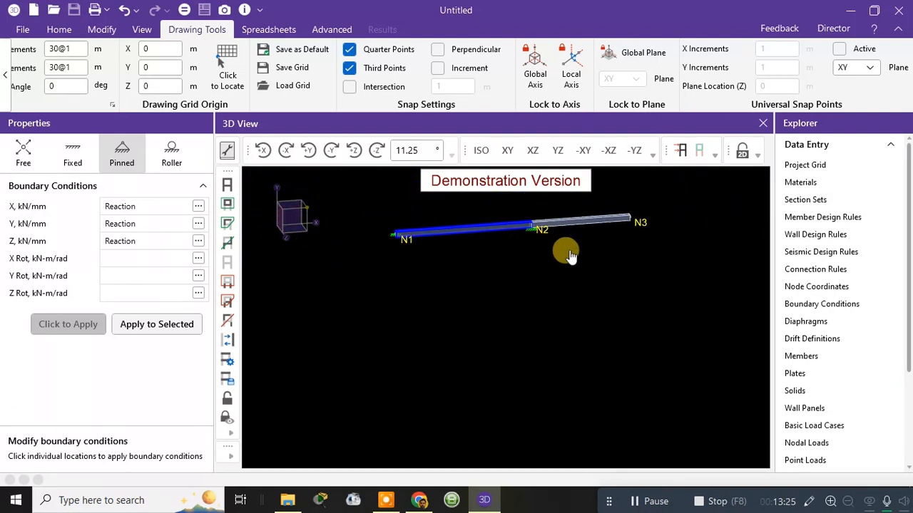
{"action": "scroll", "coordinate": [538, 246], "scroll_direction": "down", "scroll_amount": 3}
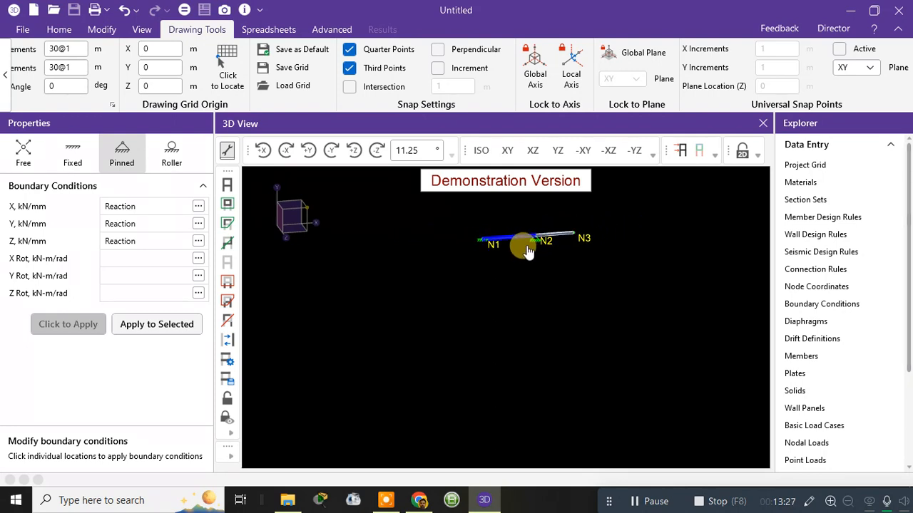
{"action": "middle_click_drag", "start_coordinate": [548, 256], "coordinate": [489, 276]}
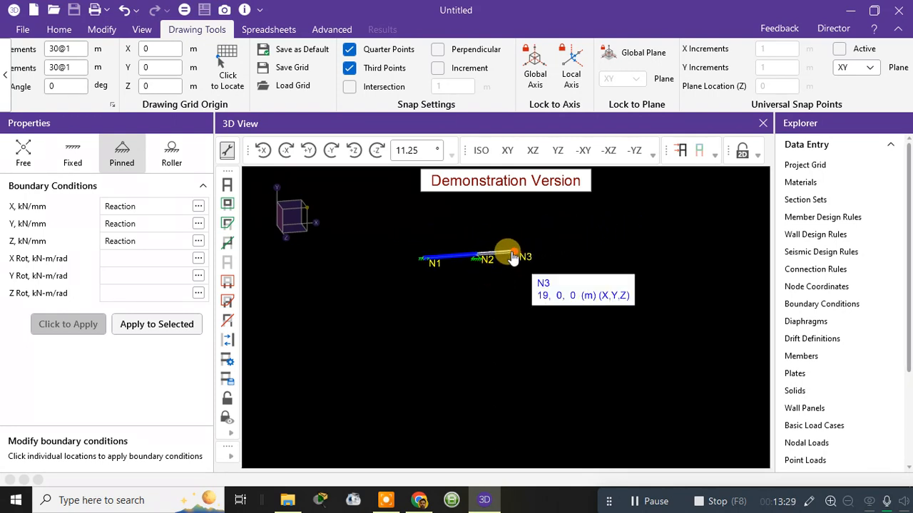
Step: Assign a Fixed boundary condition to node N3, check the supports in a front view, and end the boundary condition command
{"action": "left_click", "coordinate": [79, 161]}
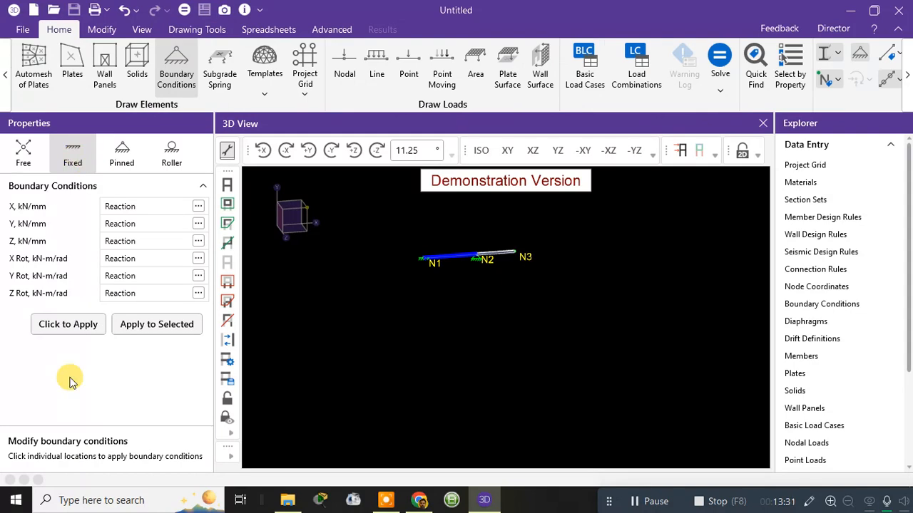
{"action": "left_click", "coordinate": [67, 329]}
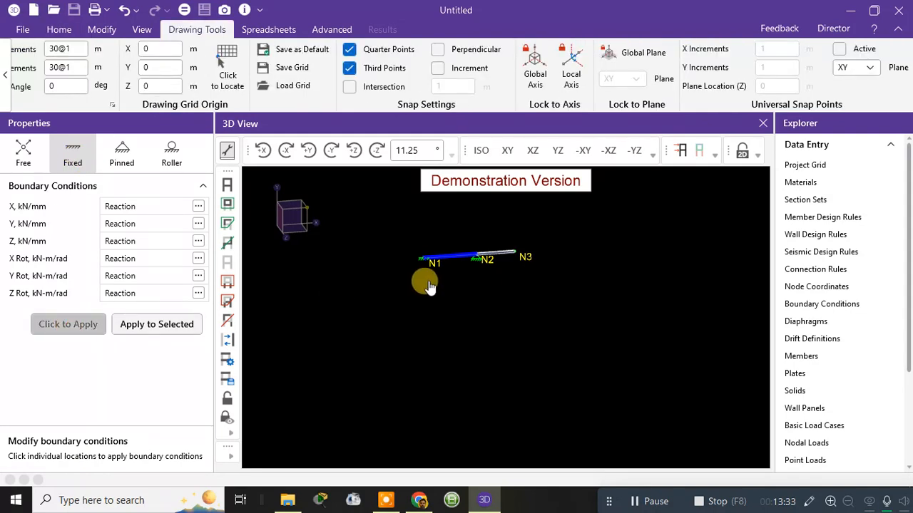
{"action": "left_click", "coordinate": [515, 256]}
{"action": "scroll", "coordinate": [449, 281], "scroll_direction": "up", "scroll_amount": 2}
{"action": "scroll", "coordinate": [448, 282], "scroll_direction": "up", "scroll_amount": 2}
{"action": "middle_click_drag", "start_coordinate": [489, 265], "coordinate": [530, 309]}
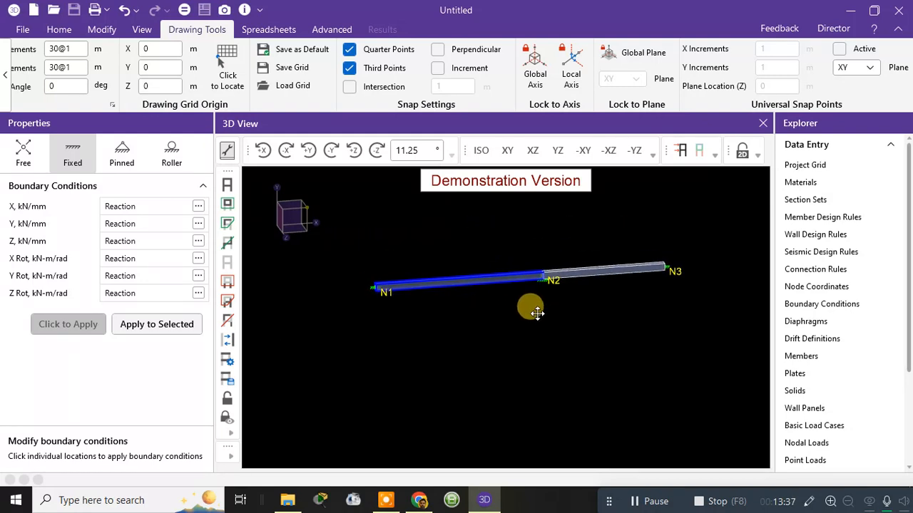
{"action": "mouse_move", "coordinate": [618, 314]}
{"action": "middle_mouse_down"}
{"action": "mouse_move", "coordinate": [613, 323]}
{"action": "mouse_move", "coordinate": [586, 315]}
{"action": "mouse_move", "coordinate": [602, 307]}
{"action": "middle_mouse_up"}
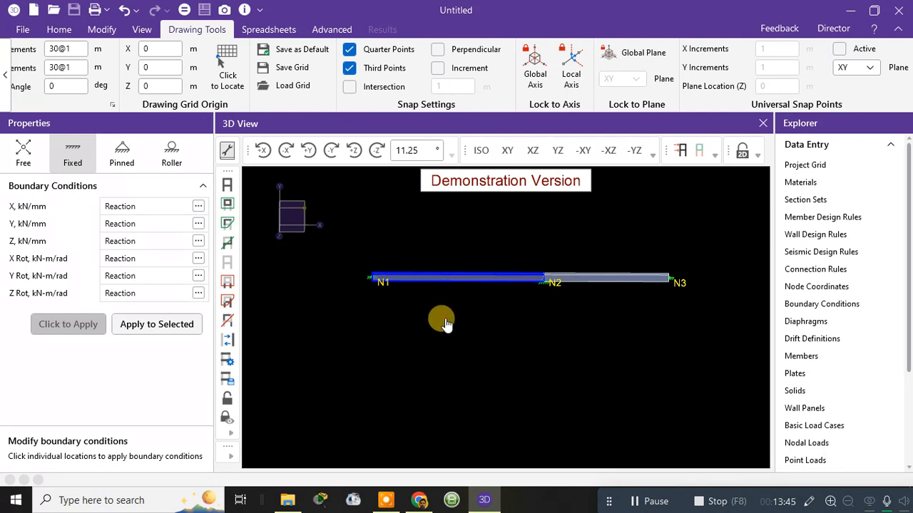
{"action": "key", "text": "Escape"}
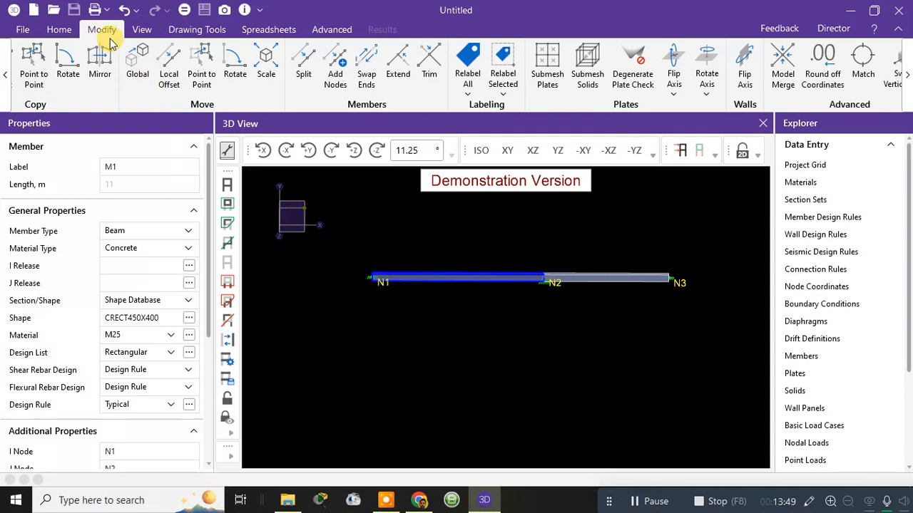
Step: Start a line load for the beams and review the load directions, keeping Y
{"action": "left_click", "coordinate": [60, 29]}
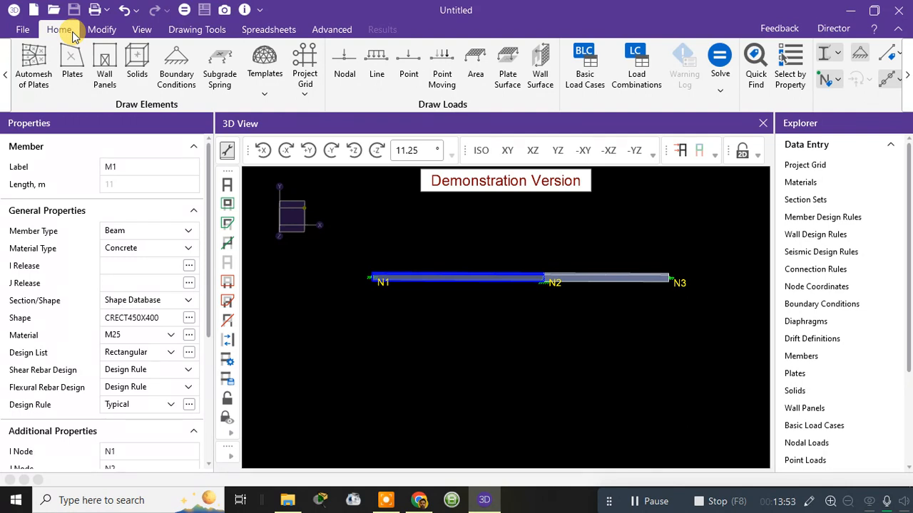
{"action": "left_click", "coordinate": [374, 62]}
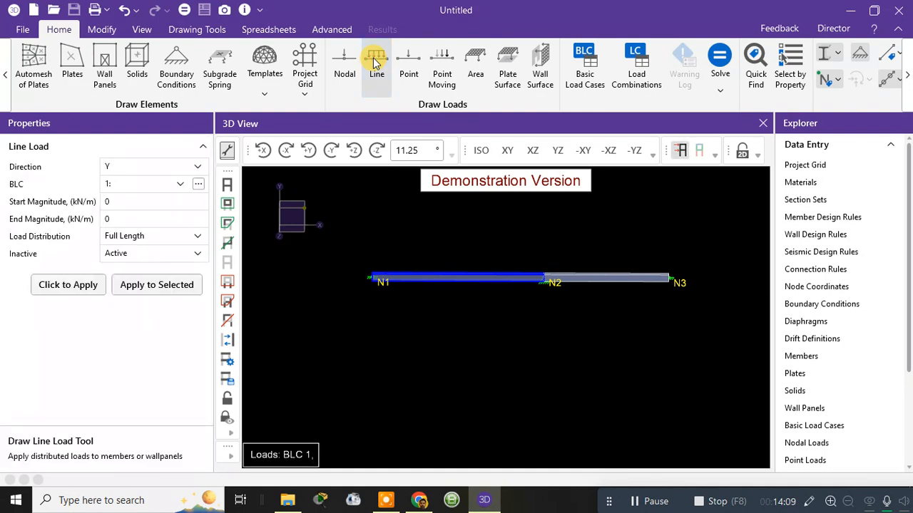
{"action": "left_click", "coordinate": [142, 169]}
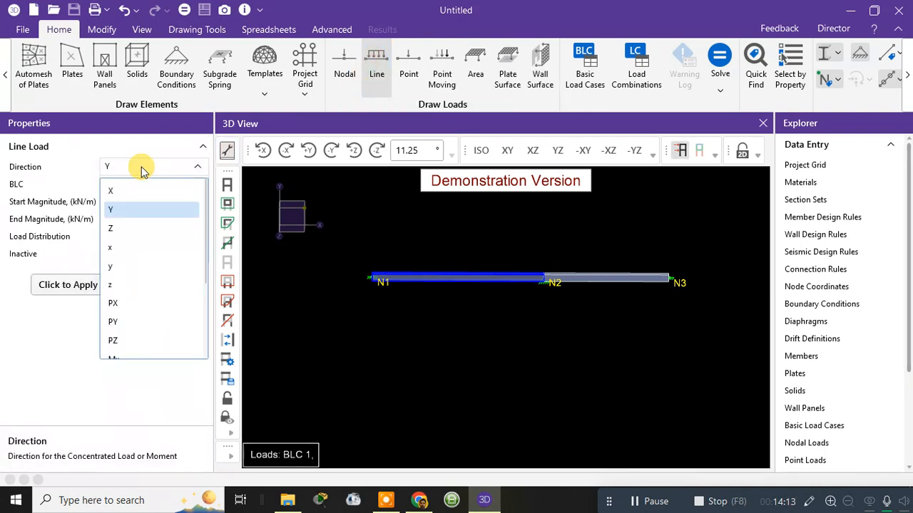
{"action": "left_click", "coordinate": [141, 169]}
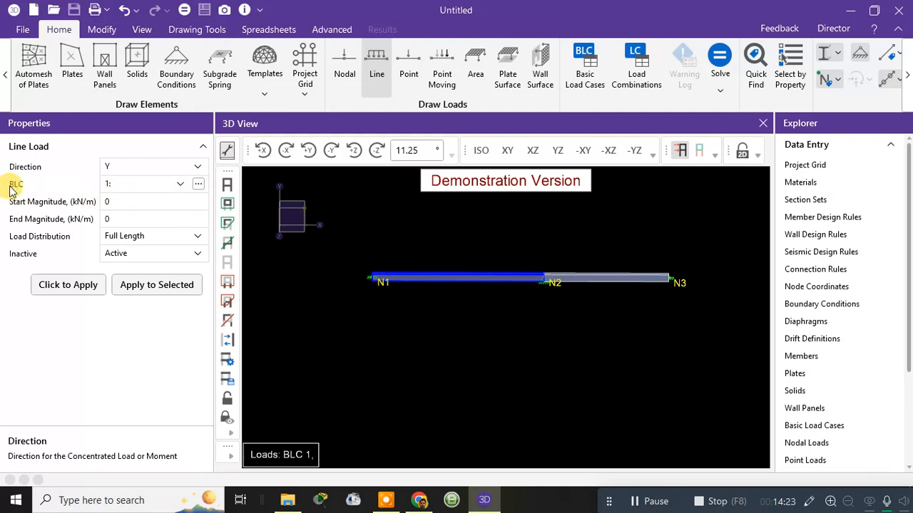
Step: Edit basic load case 1 with the description DEAD LOAD and the category DL - Dead Load
{"action": "left_click", "coordinate": [199, 184]}
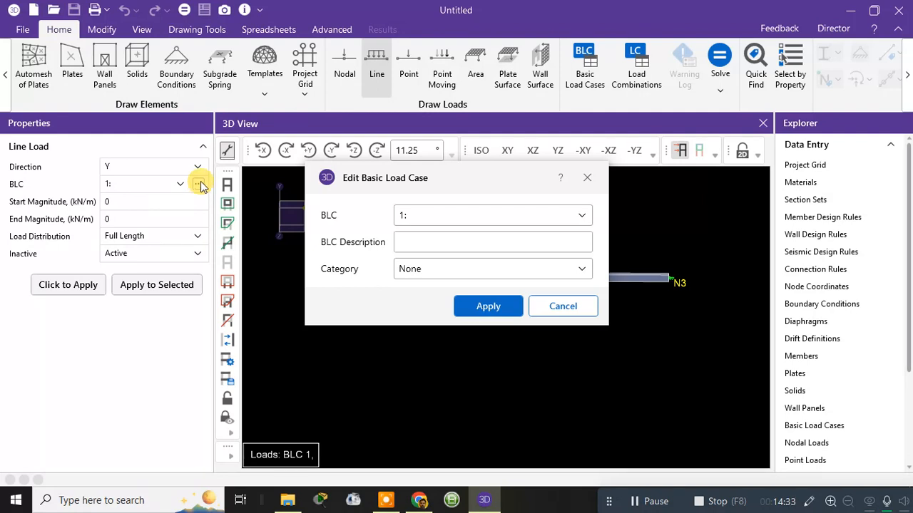
{"action": "left_click", "coordinate": [436, 207]}
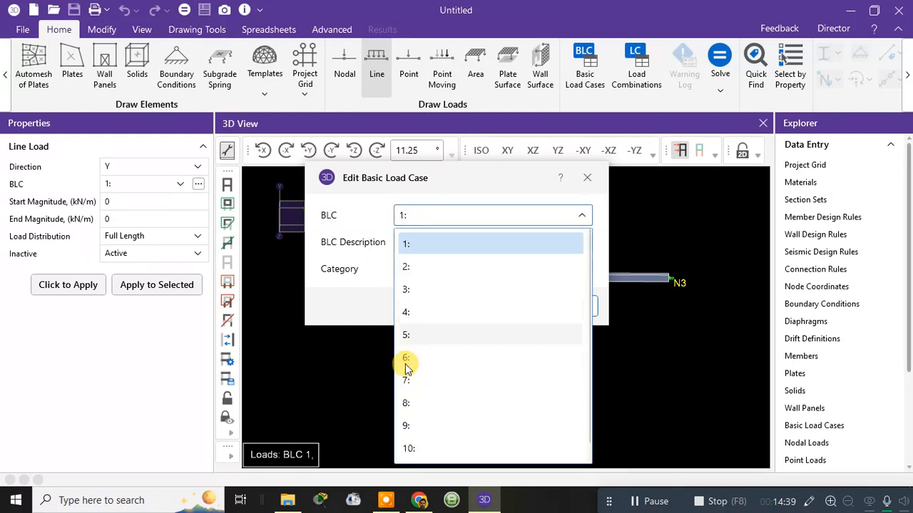
{"action": "left_click", "coordinate": [428, 246]}
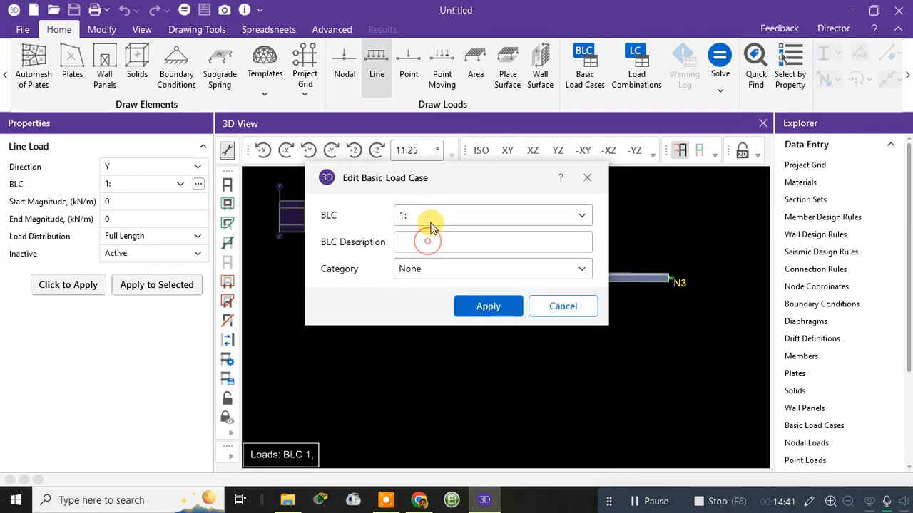
{"action": "left_click", "coordinate": [429, 242]}
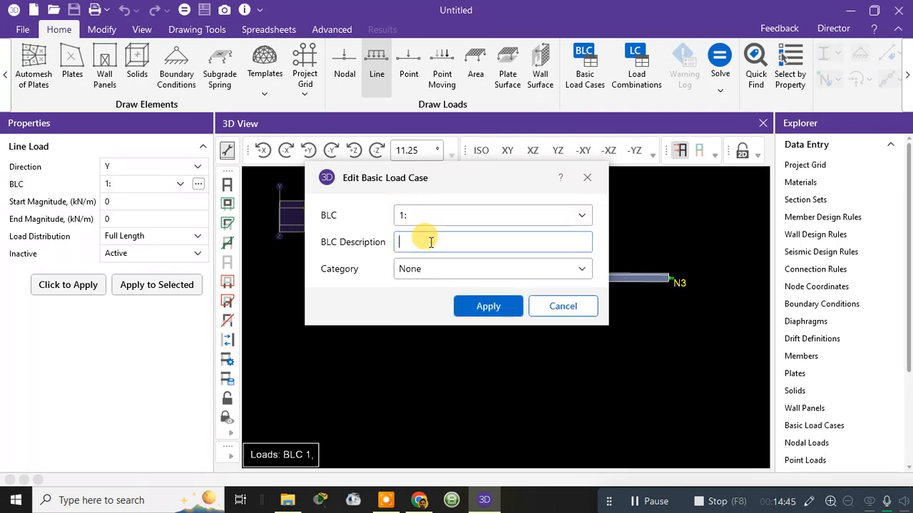
{"action": "type", "text": "DE"}
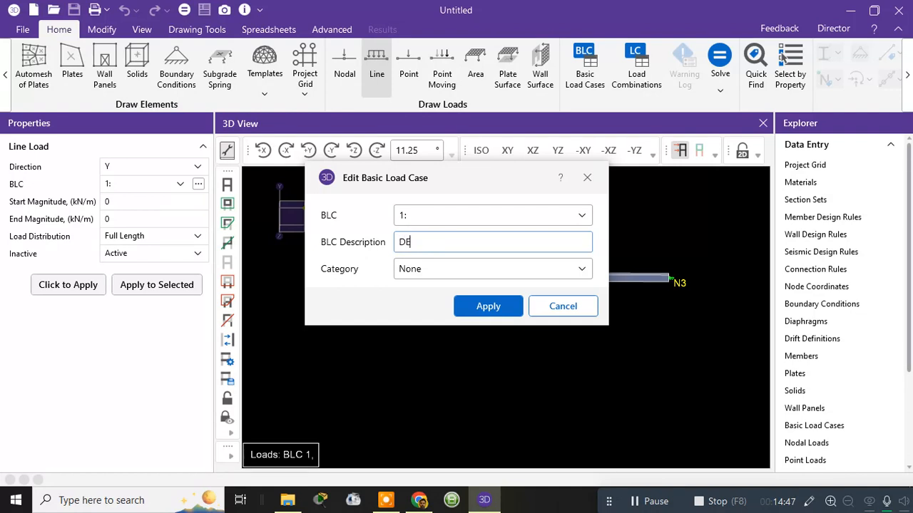
{"action": "type", "text": "AD LOAD"}
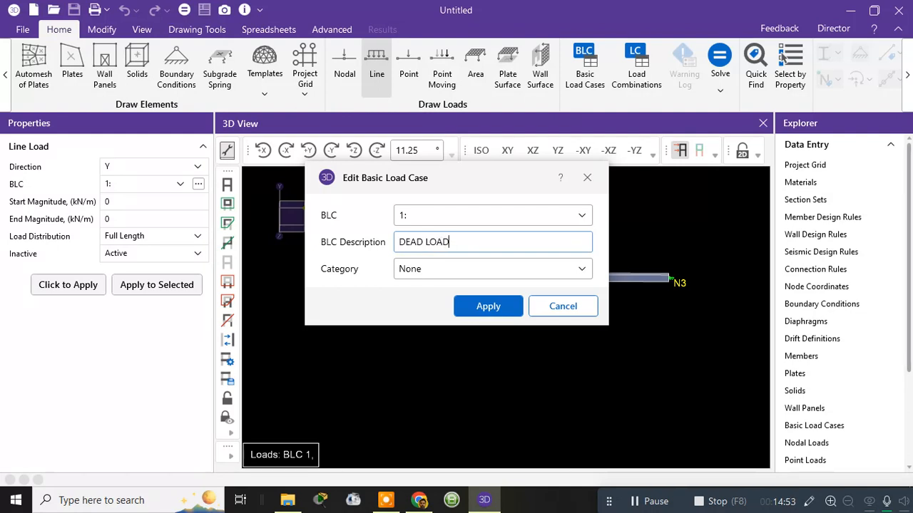
{"action": "left_click", "coordinate": [443, 272]}
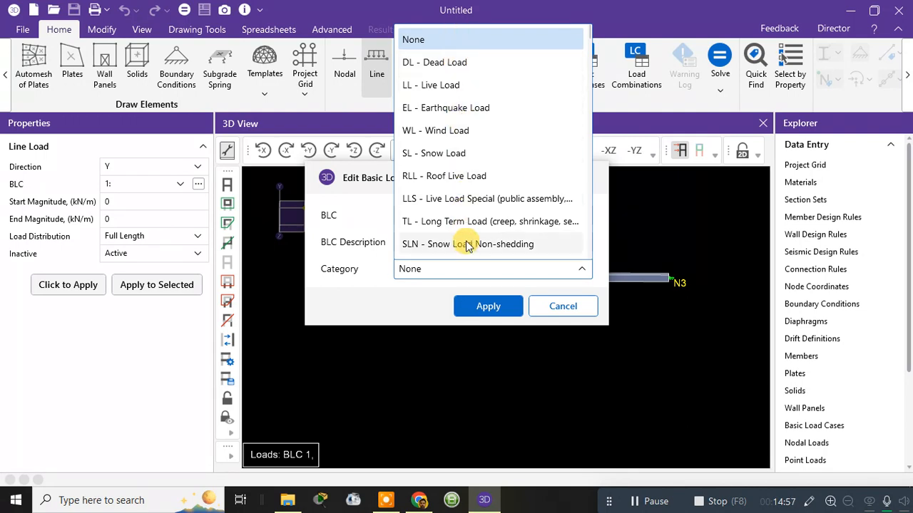
{"action": "left_click", "coordinate": [464, 64]}
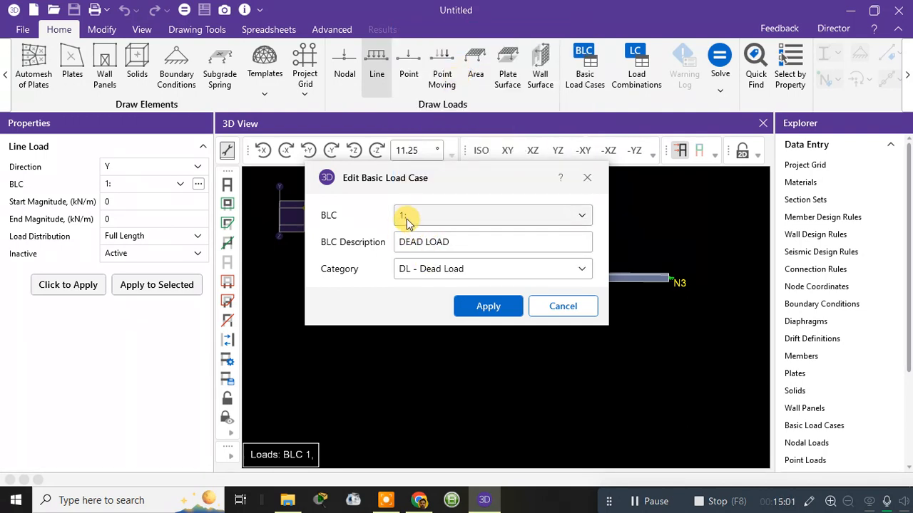
{"action": "left_click", "coordinate": [489, 308]}
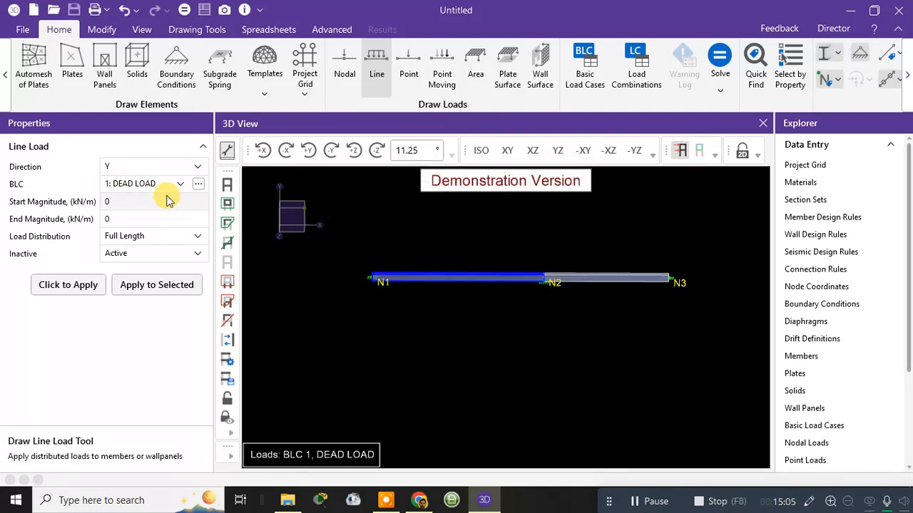
Step: Set the line load's start and end magnitudes to -10 kN/m, check the Partial Length distribution option, and return to Full Length
{"action": "left_click", "coordinate": [113, 204]}
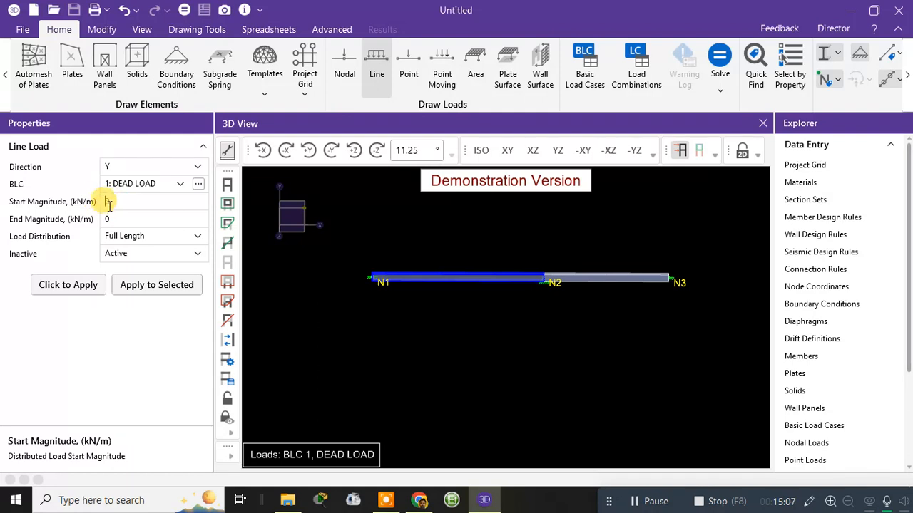
{"action": "double_click", "coordinate": [110, 204]}
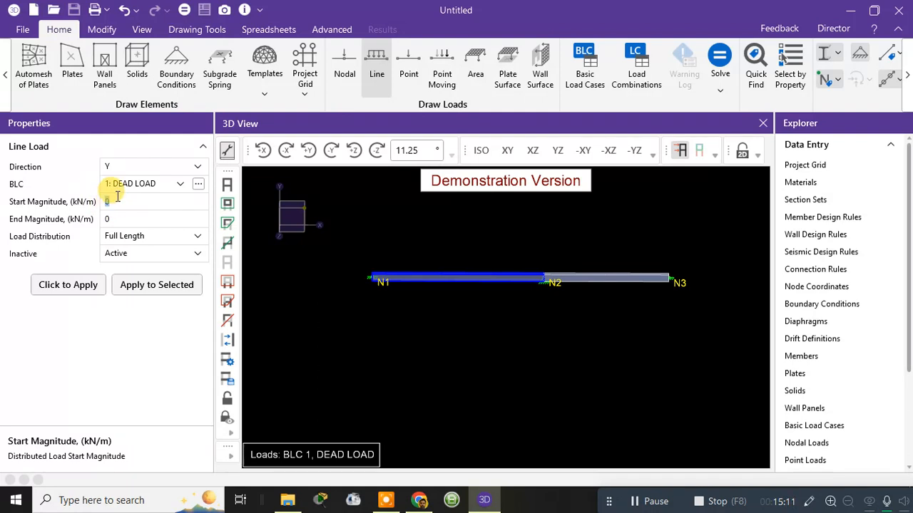
{"action": "type", "text": "-1"}
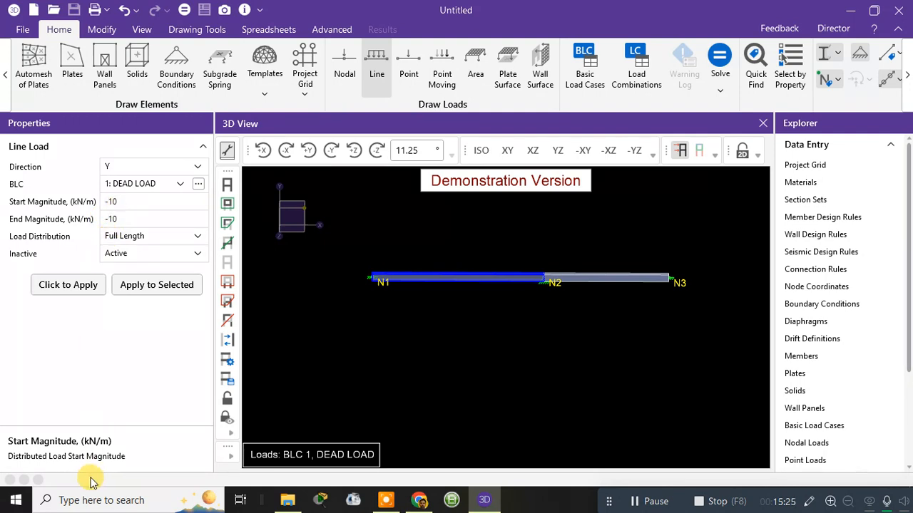
{"action": "left_click", "coordinate": [146, 241]}
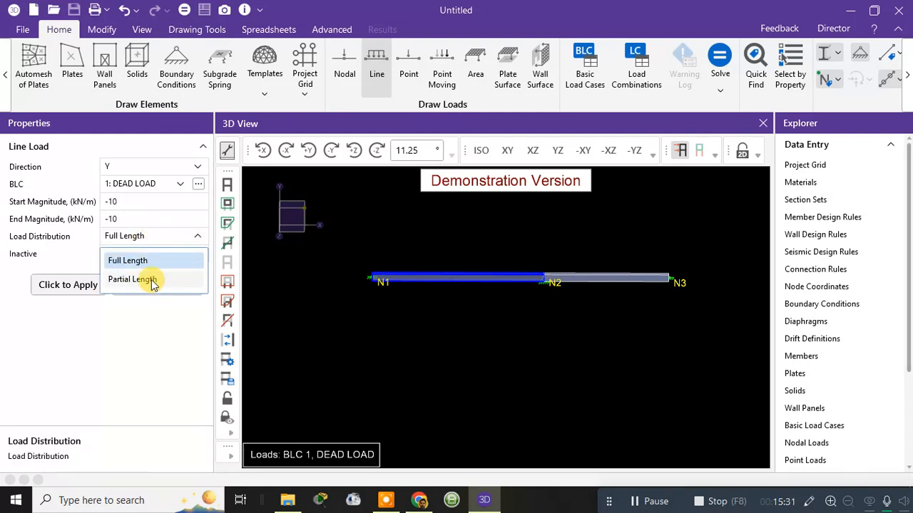
{"action": "left_click", "coordinate": [151, 280]}
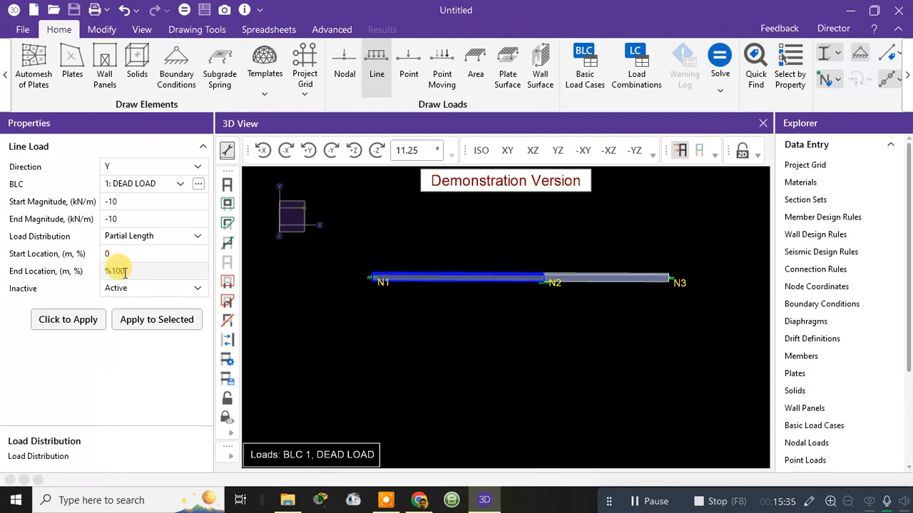
{"action": "left_click", "coordinate": [152, 245]}
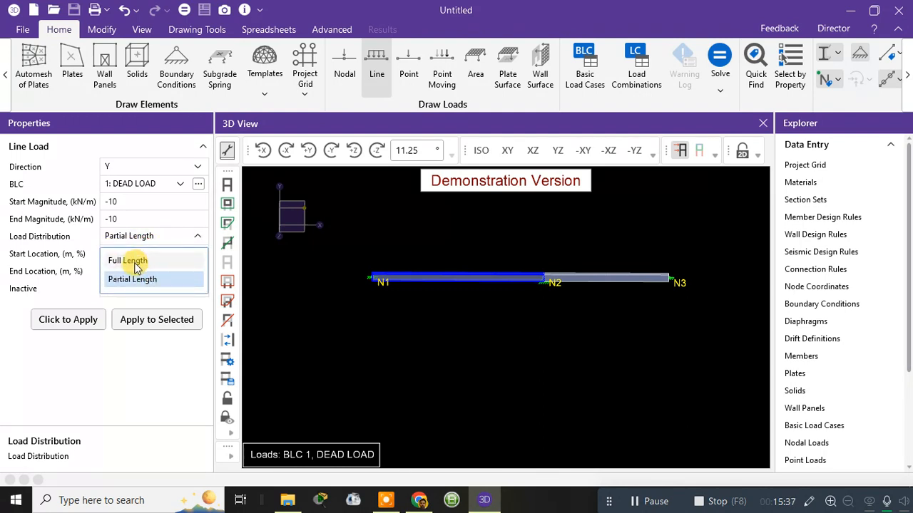
{"action": "left_click", "coordinate": [135, 262]}
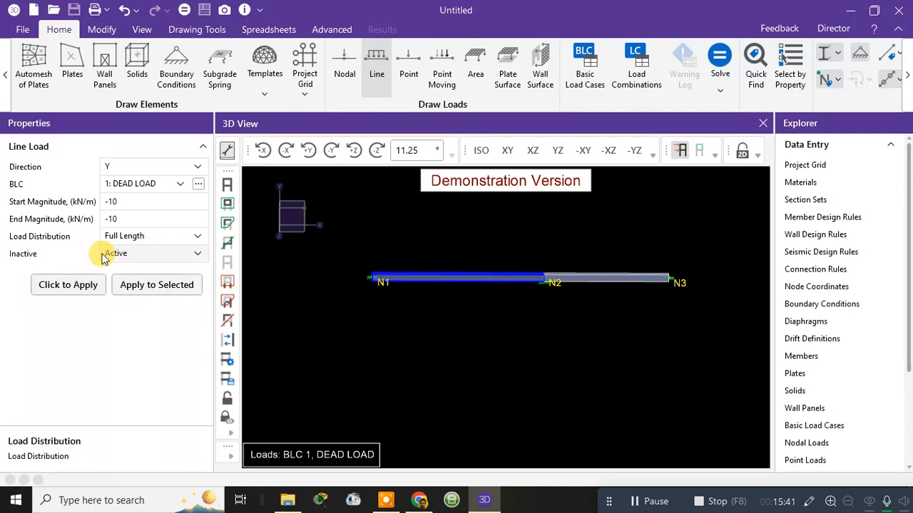
Step: Apply the -10 kN/m dead line load to the beam between N1 and N2 and end the line load command
{"action": "left_click", "coordinate": [59, 285]}
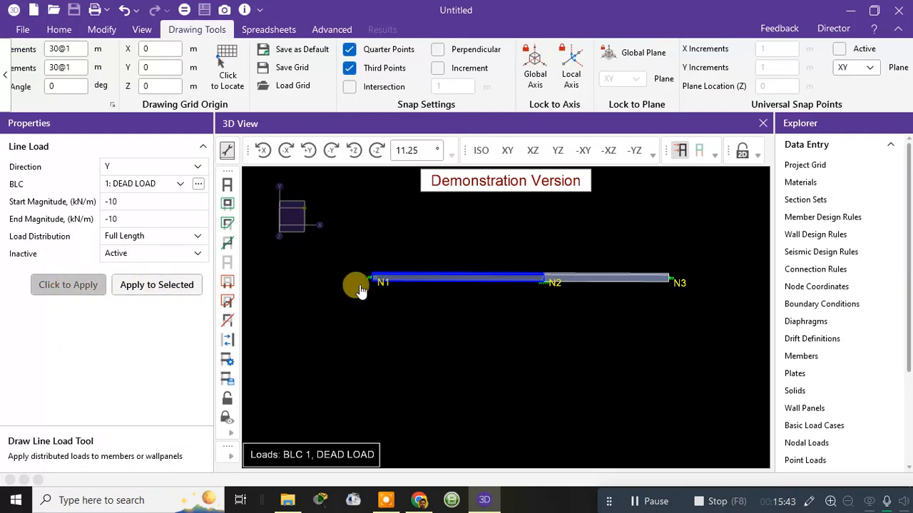
{"action": "left_click", "coordinate": [414, 281]}
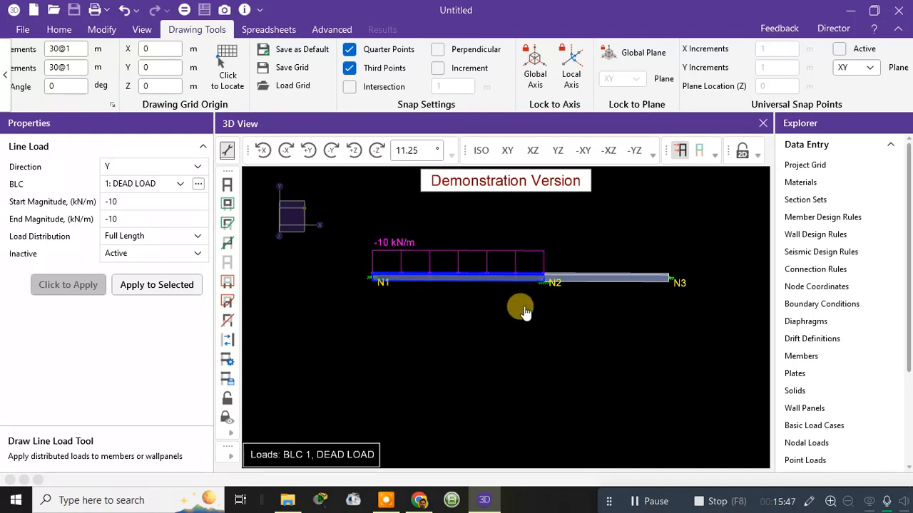
{"action": "middle_click_drag", "start_coordinate": [525, 312], "coordinate": [413, 343]}
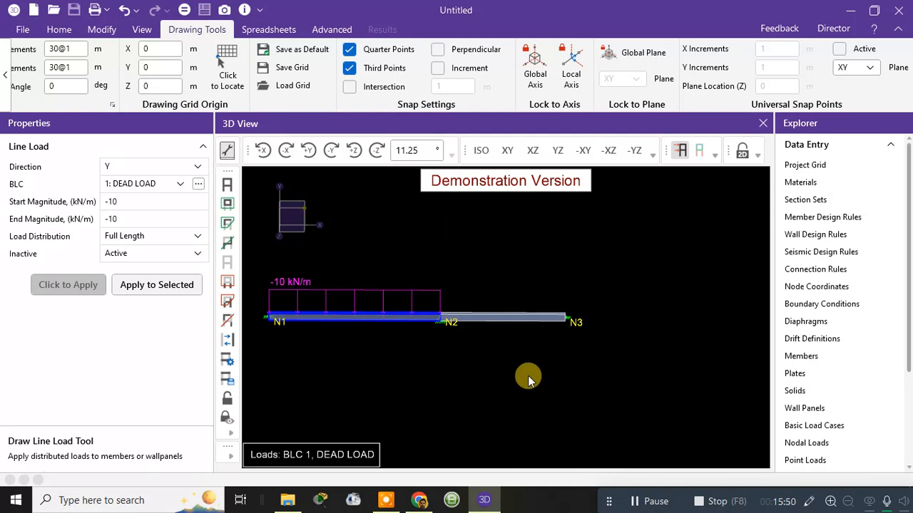
{"action": "key", "text": "Escape"}
{"action": "key", "text": "Escape"}
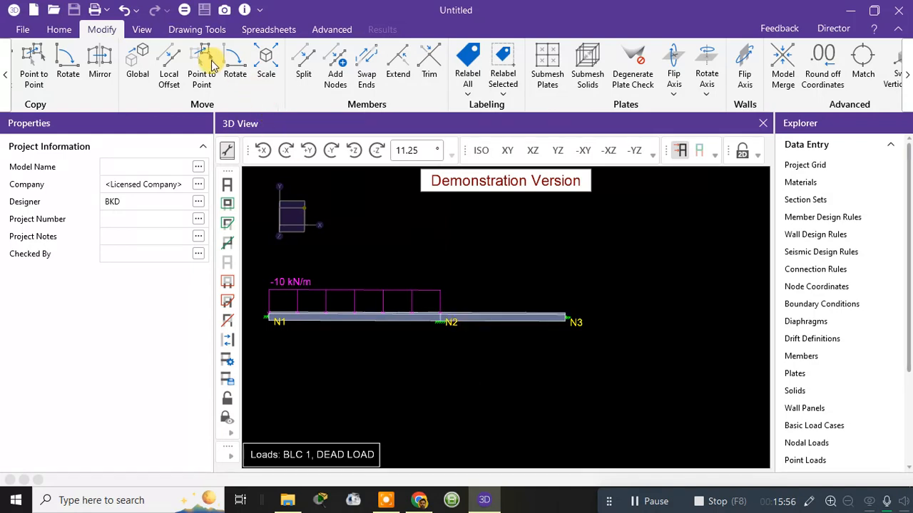
Step: Select the line load on the beam between N1 and N2, review its load case and activity options, and delete it
{"action": "left_click", "coordinate": [49, 35]}
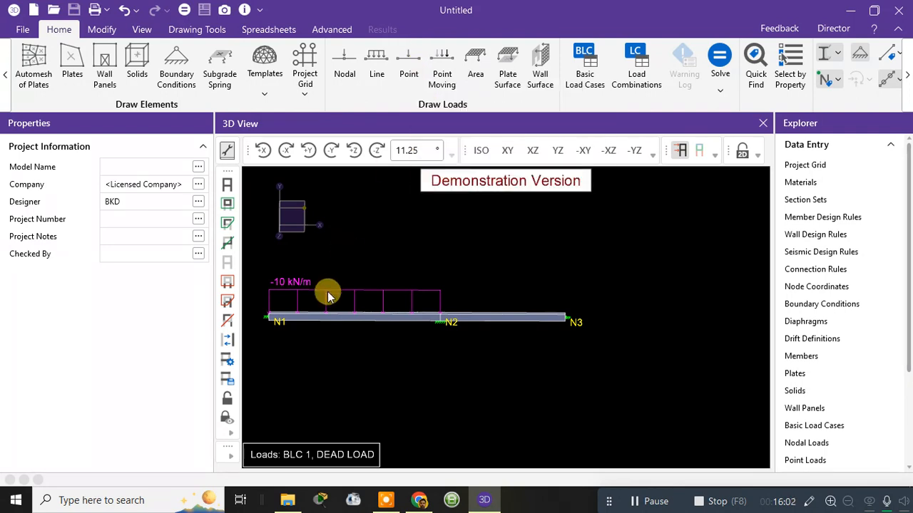
{"action": "left_click", "coordinate": [434, 291]}
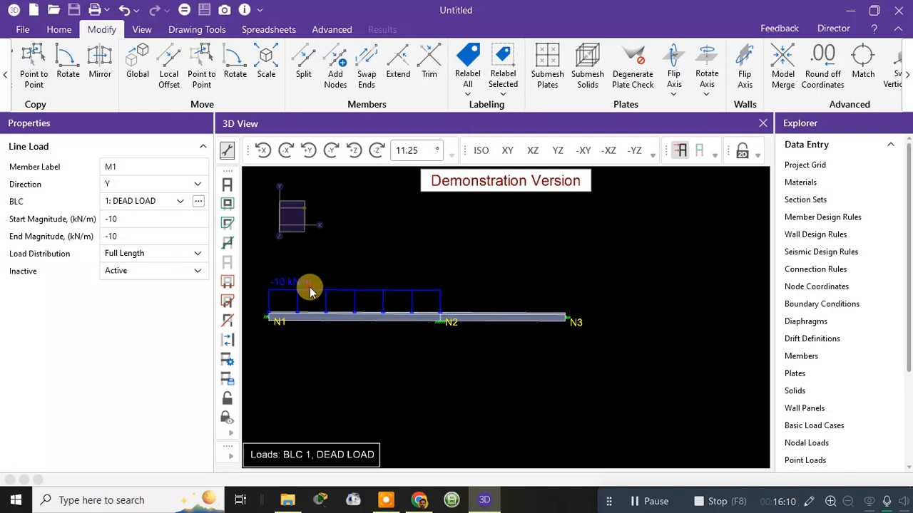
{"action": "left_click", "coordinate": [180, 202]}
{"action": "left_click", "coordinate": [142, 225]}
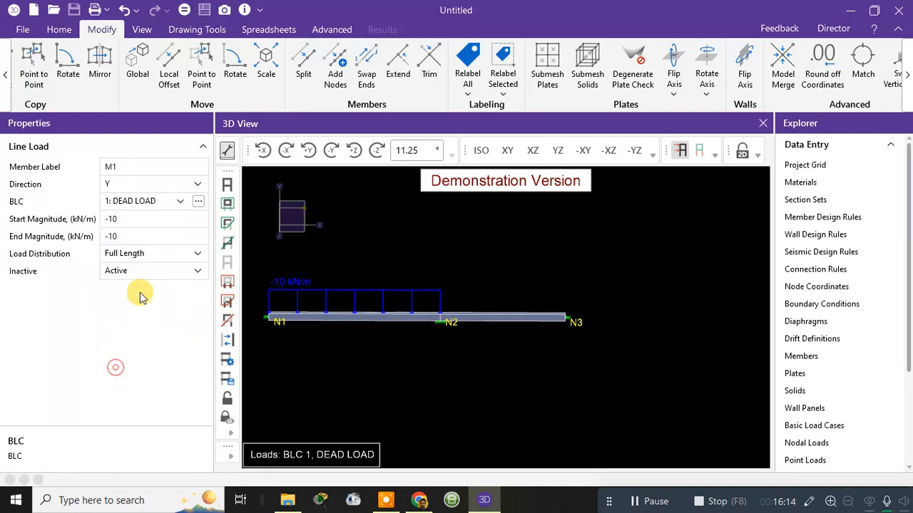
{"action": "left_click", "coordinate": [146, 269]}
{"action": "left_click", "coordinate": [122, 295]}
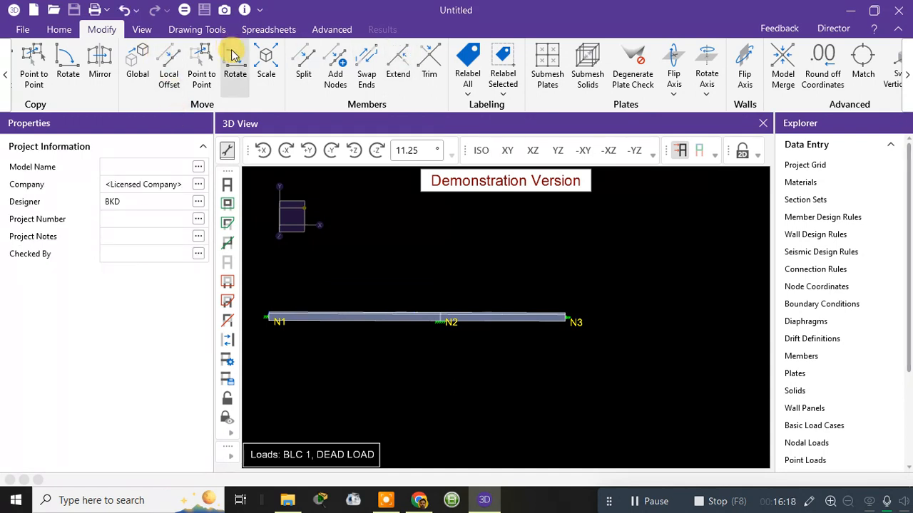
Step: Apply a full-length -10 kN/m line load in the DEAD LOAD case to the beam between N2 and N3, and end the command
{"action": "left_click", "coordinate": [71, 27]}
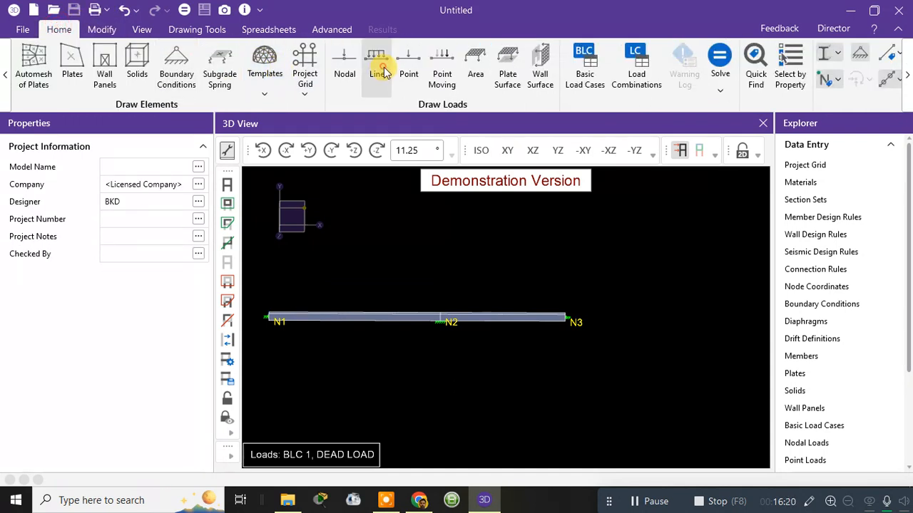
{"action": "left_click", "coordinate": [383, 72]}
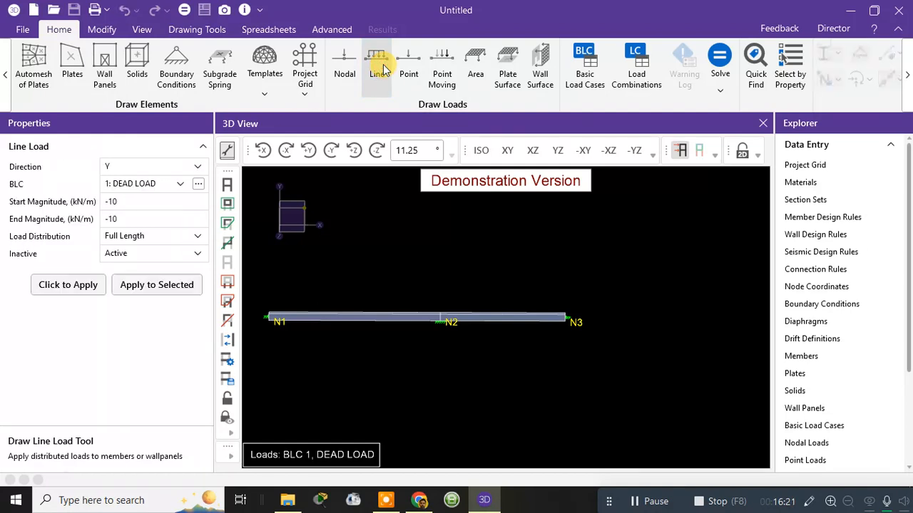
{"action": "left_click", "coordinate": [79, 292]}
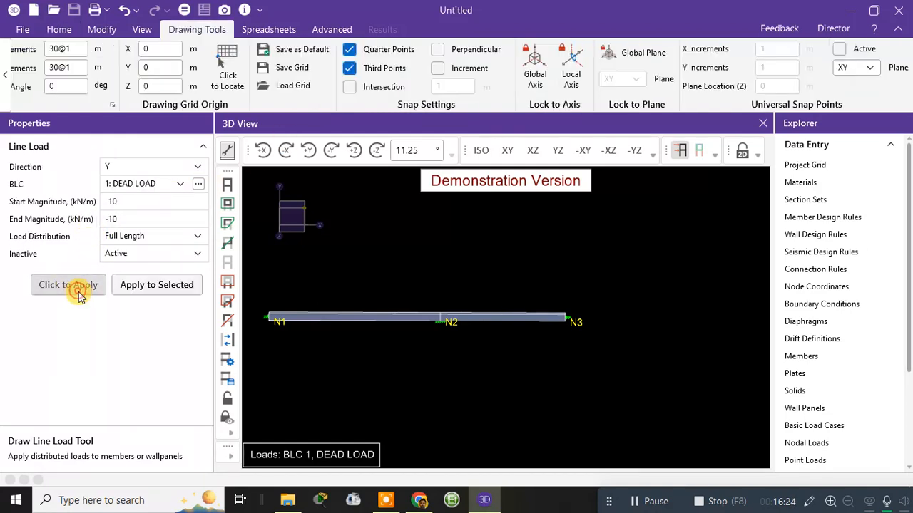
{"action": "left_click", "coordinate": [460, 319]}
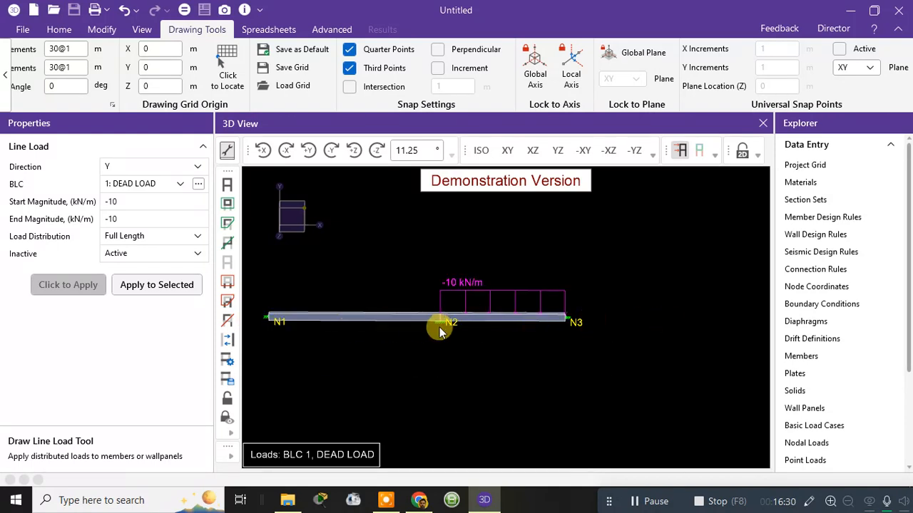
{"action": "key", "text": "Escape"}
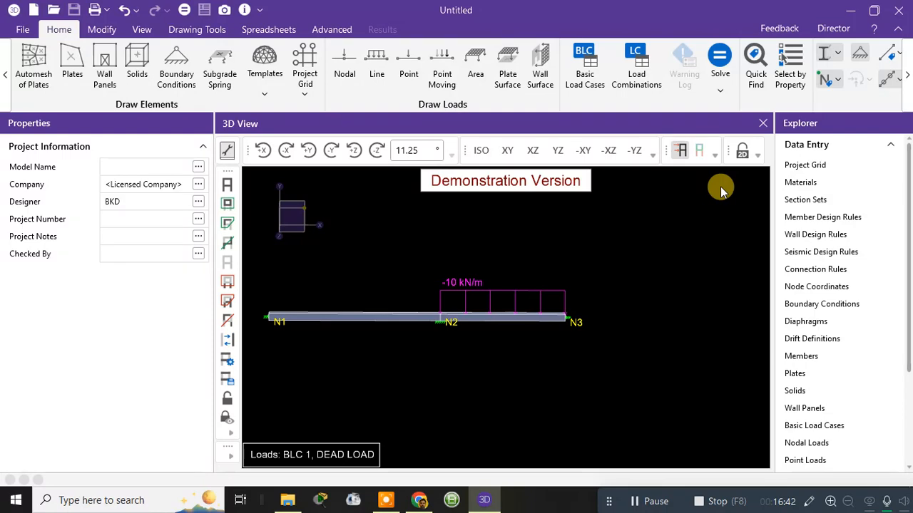
Step: Open Calculator and multiply the N1–N2 beam's 11 m length by its cross-section dimensions of 0.45 and 0.4 m
{"action": "left_click", "coordinate": [132, 505]}
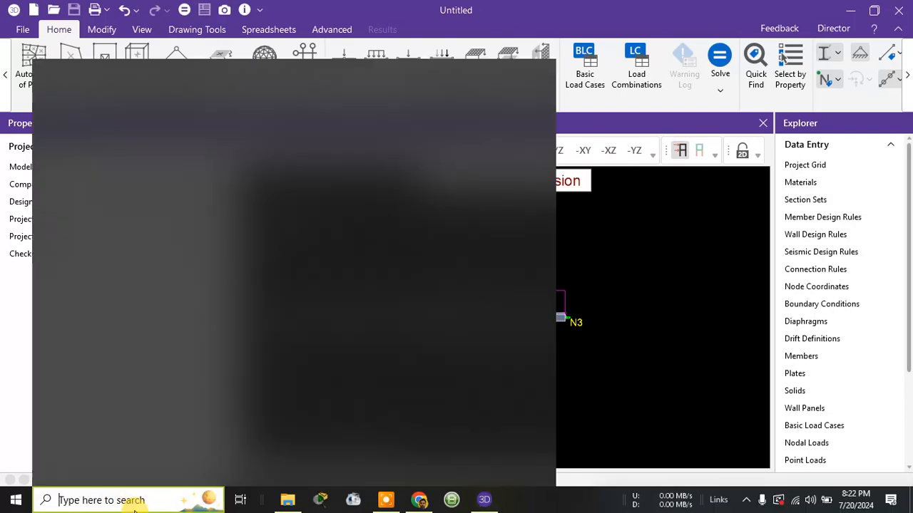
{"action": "type", "text": "CAL"}
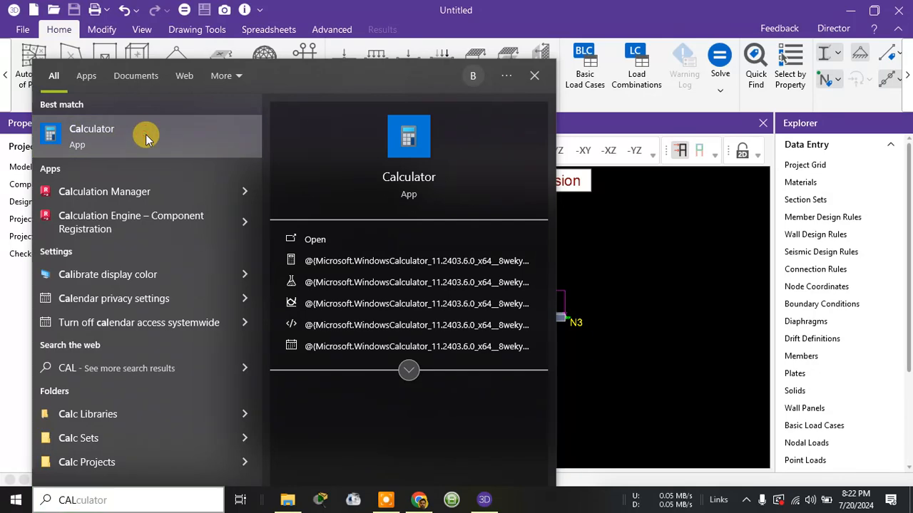
{"action": "left_click", "coordinate": [146, 138]}
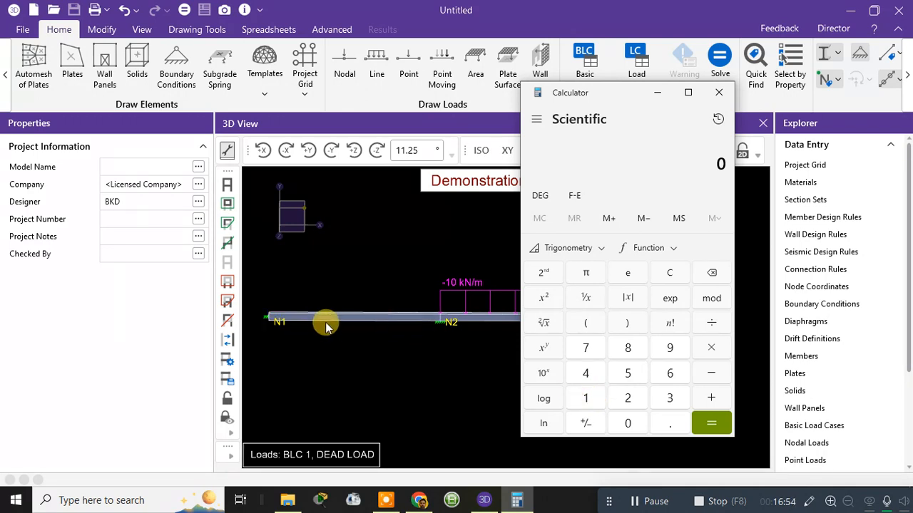
{"action": "double_click", "coordinate": [588, 397]}
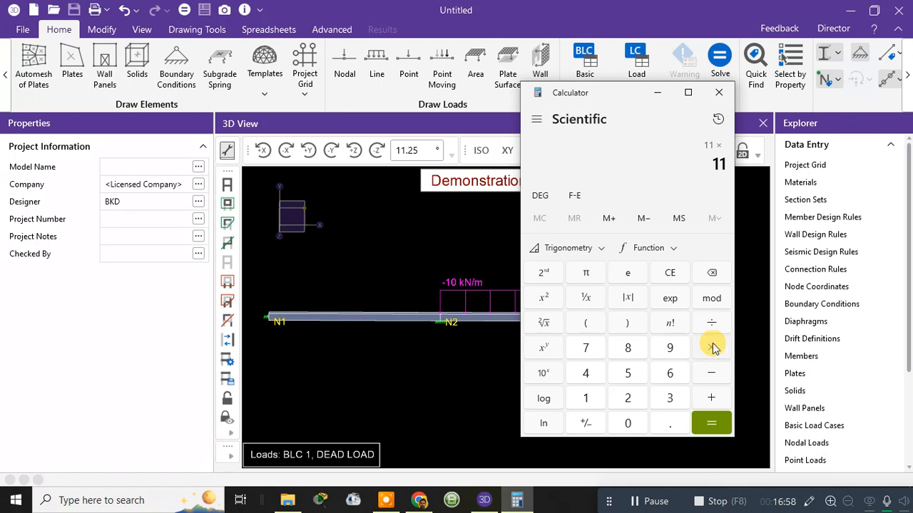
{"action": "left_click", "coordinate": [625, 423]}
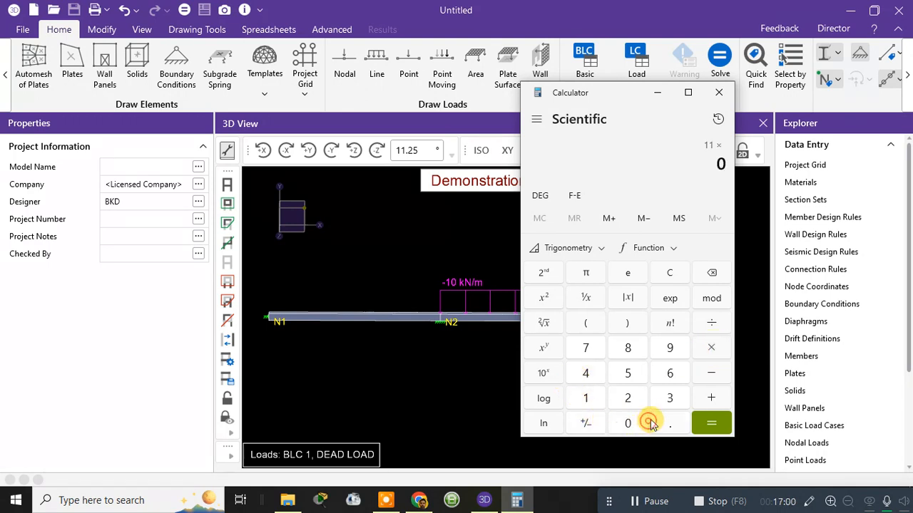
{"action": "left_click", "coordinate": [669, 422]}
{"action": "left_click", "coordinate": [588, 373]}
{"action": "left_click", "coordinate": [617, 373]}
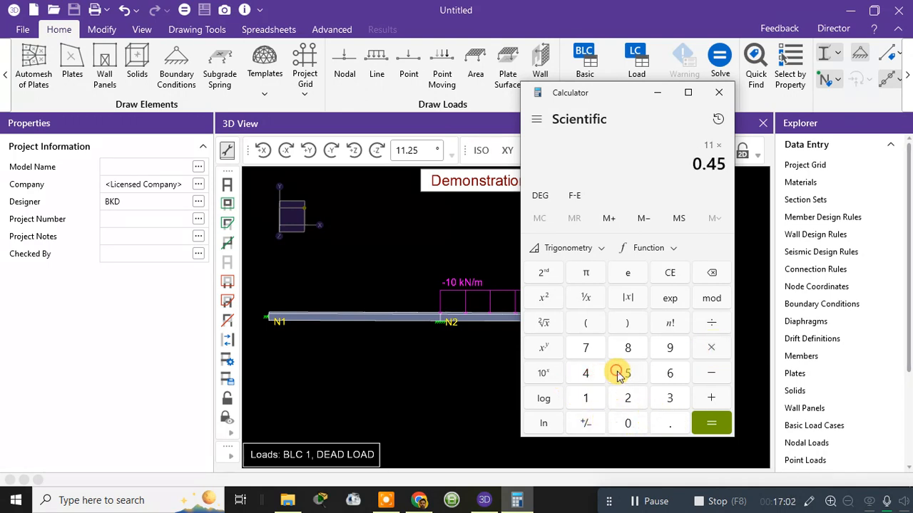
{"action": "left_click", "coordinate": [709, 348]}
{"action": "left_click", "coordinate": [629, 423]}
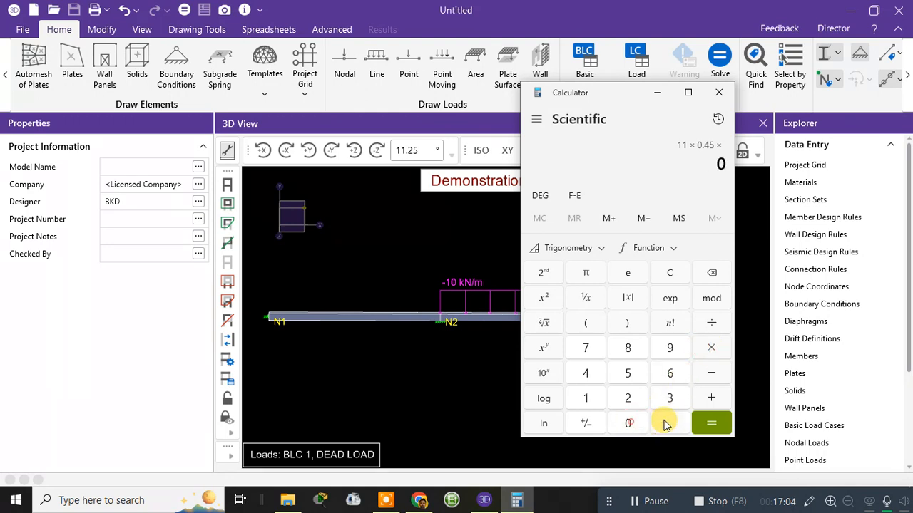
{"action": "left_click", "coordinate": [665, 424]}
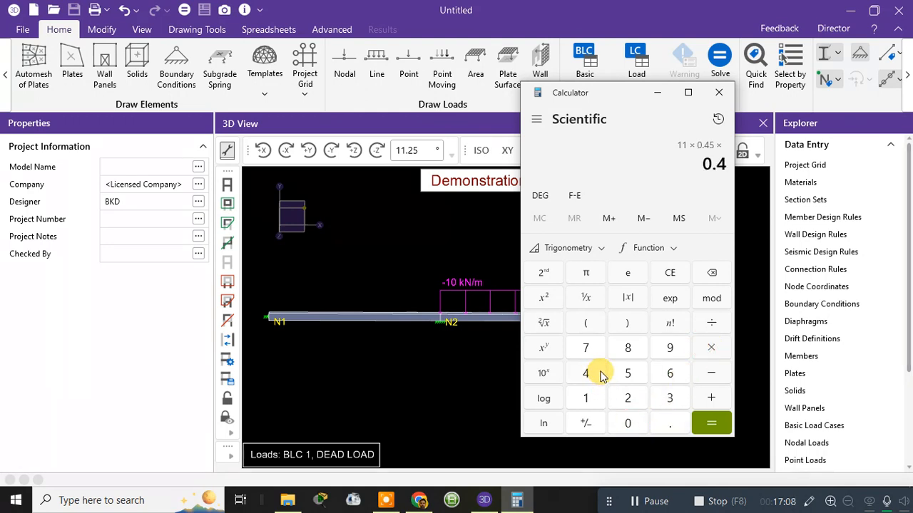
{"action": "left_click", "coordinate": [709, 423]}
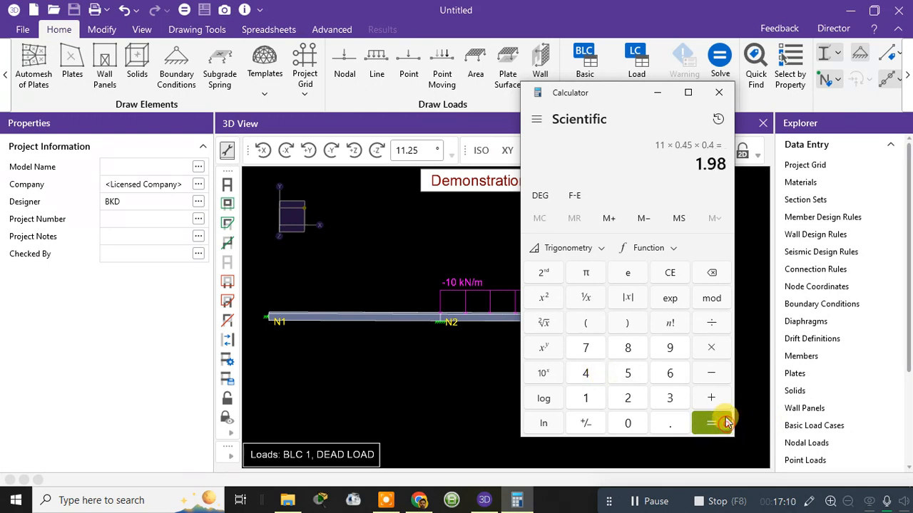
Step: Multiply the beam's volume by 25 to get its self-weight, and close Calculator
{"action": "left_click", "coordinate": [711, 348]}
{"action": "left_click", "coordinate": [630, 399]}
{"action": "left_click", "coordinate": [628, 373]}
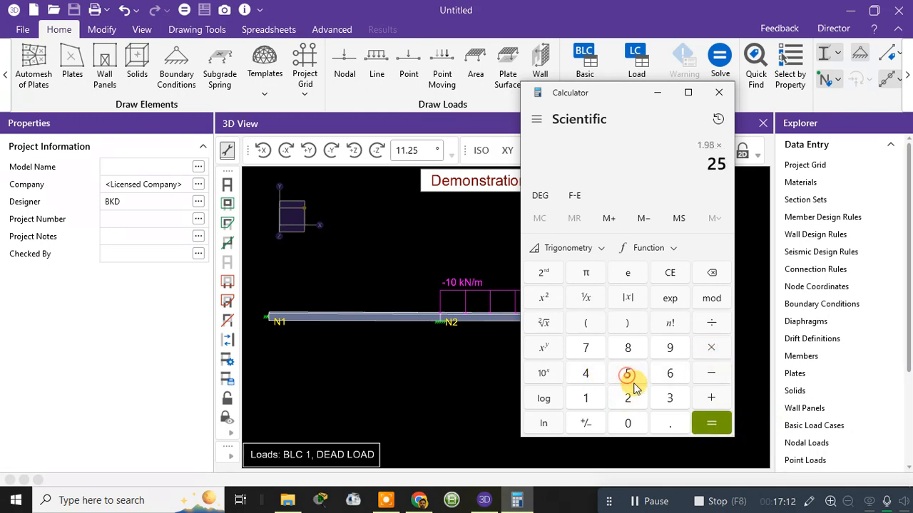
{"action": "left_click", "coordinate": [711, 423]}
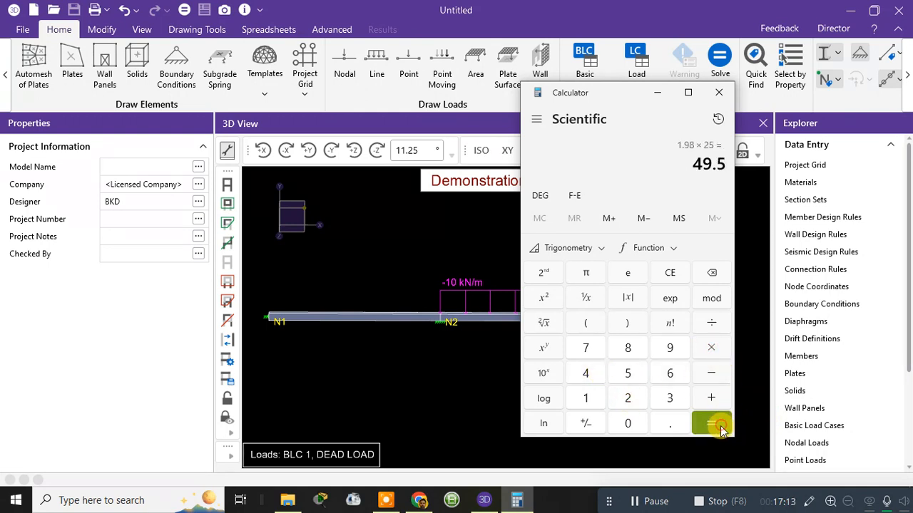
{"action": "left_click", "coordinate": [321, 315]}
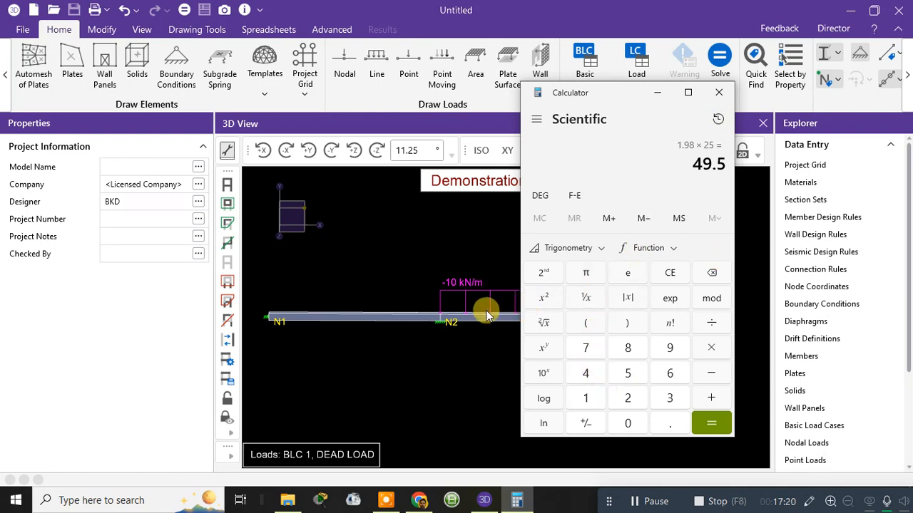
{"action": "left_click", "coordinate": [721, 94]}
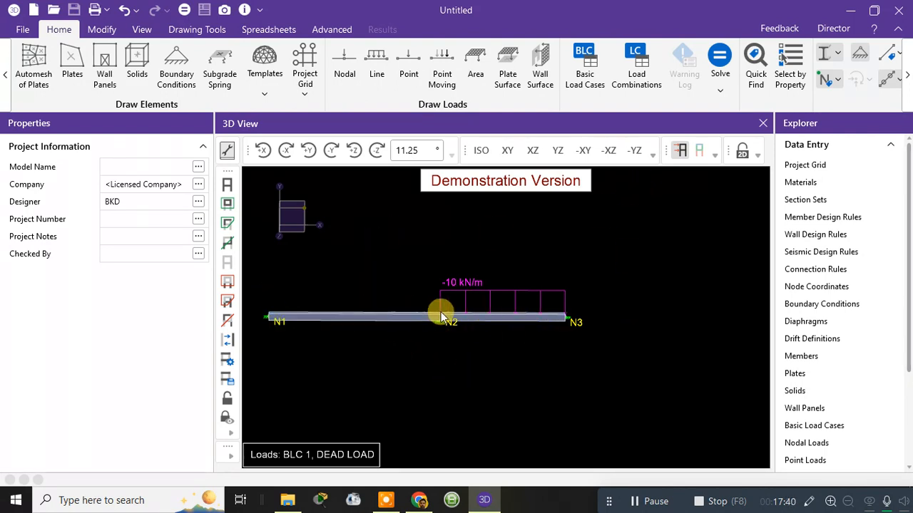
Step: Check the load display types, keep Basic Load Case, and toggle the load display off and on
{"action": "left_click", "coordinate": [715, 154]}
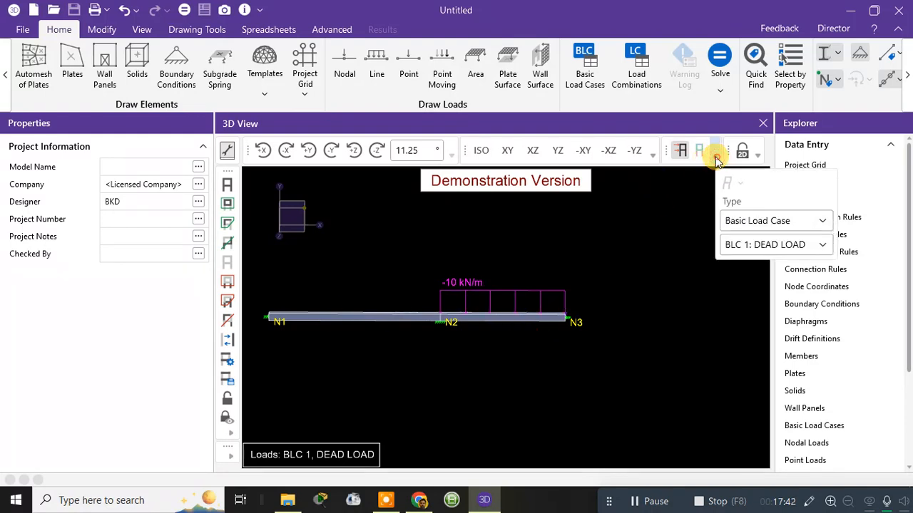
{"action": "left_click", "coordinate": [756, 222]}
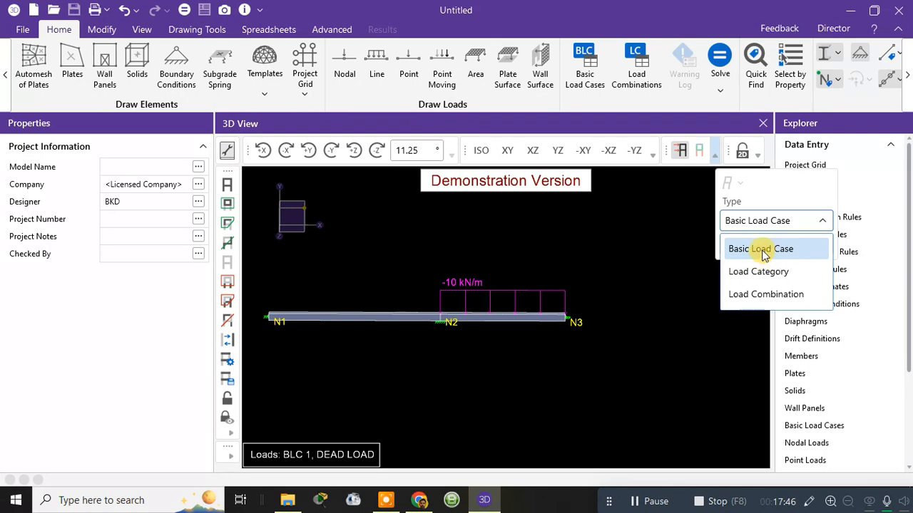
{"action": "left_click", "coordinate": [760, 249]}
{"action": "left_click", "coordinate": [697, 152]}
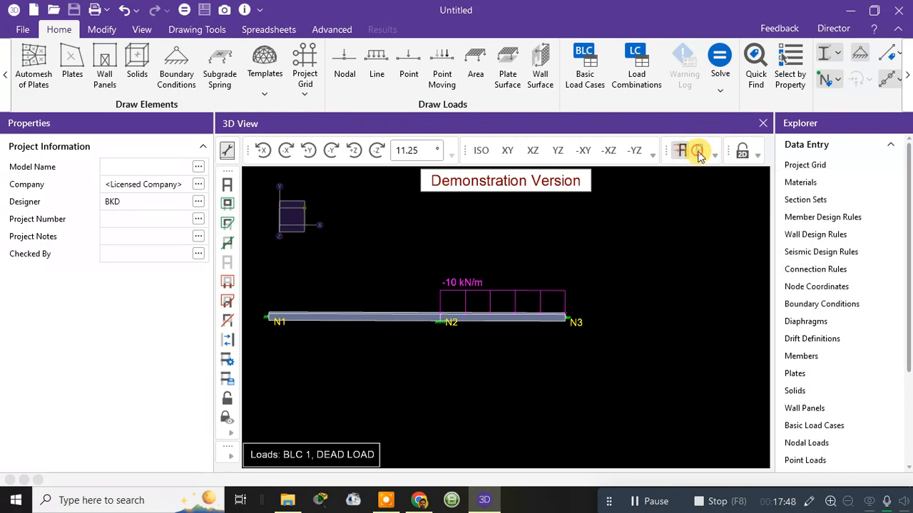
{"action": "left_click", "coordinate": [682, 150]}
{"action": "left_click", "coordinate": [681, 150]}
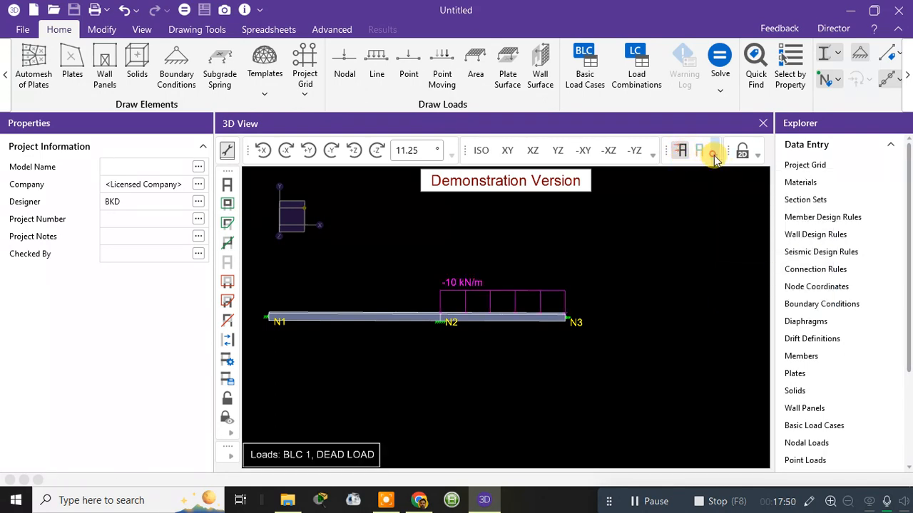
Step: Review the basic load cases available for display in the 3D view
{"action": "left_click", "coordinate": [713, 158]}
{"action": "left_click", "coordinate": [749, 219]}
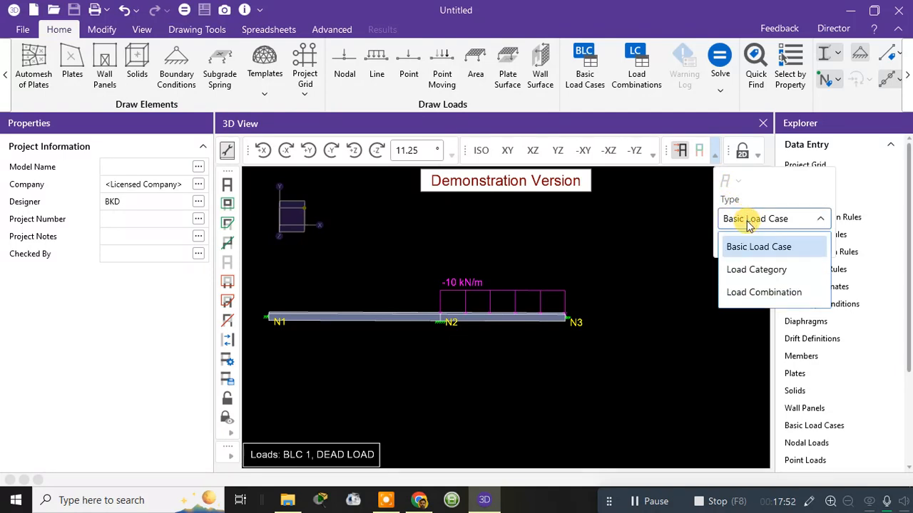
{"action": "left_click", "coordinate": [758, 246]}
{"action": "left_click", "coordinate": [753, 242]}
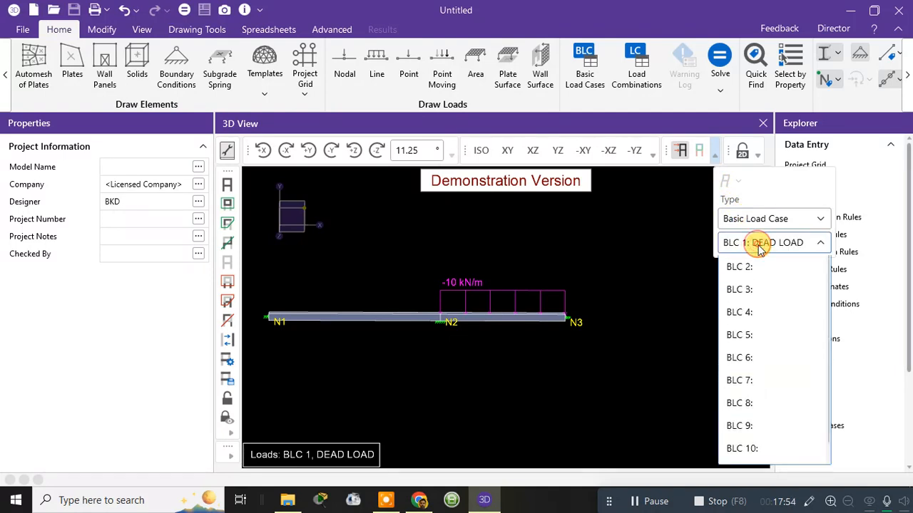
{"action": "left_click", "coordinate": [754, 267]}
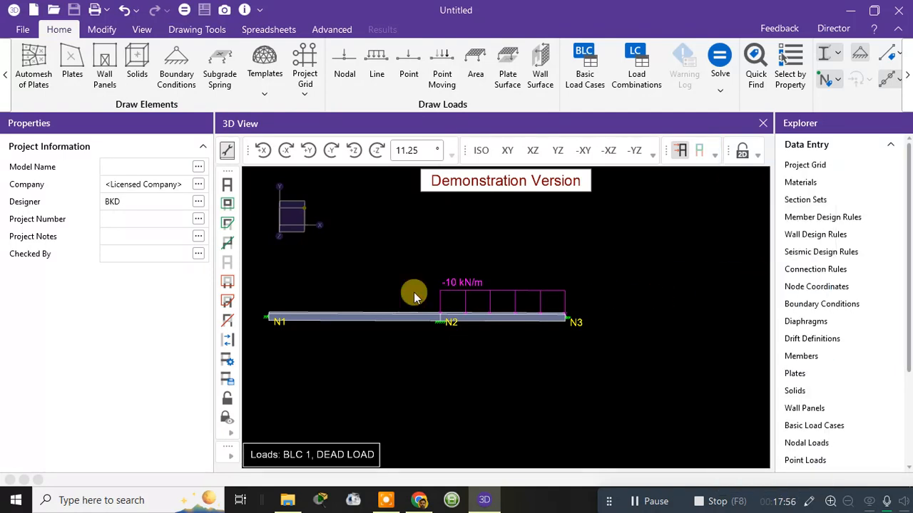
{"action": "right_click", "coordinate": [412, 241]}
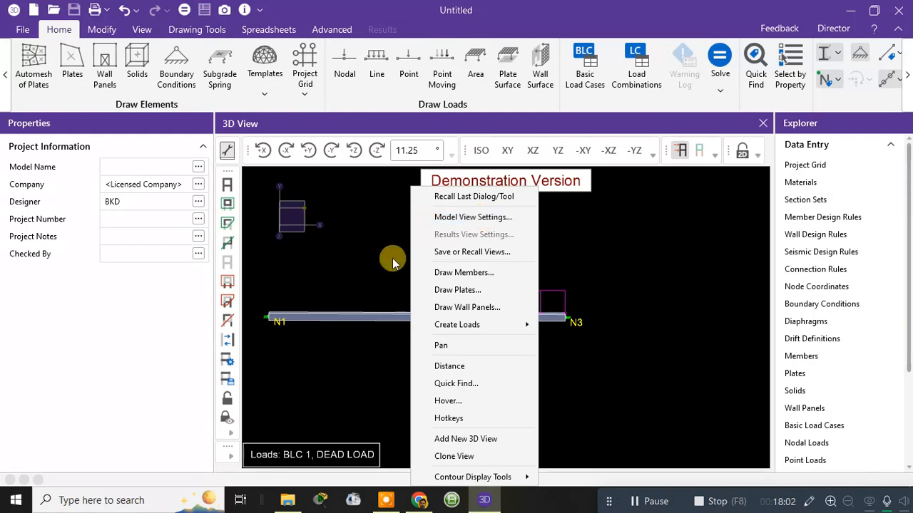
{"action": "left_click", "coordinate": [358, 241]}
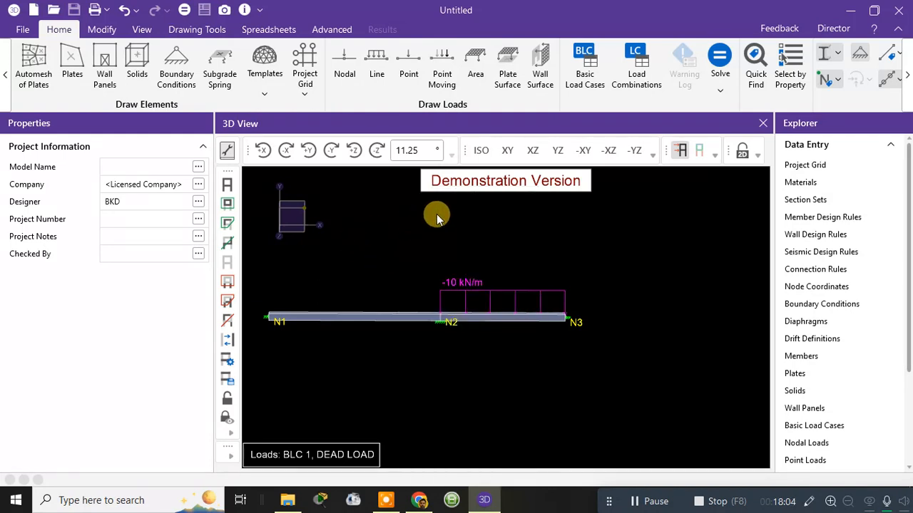
{"action": "left_click", "coordinate": [681, 151]}
{"action": "left_click", "coordinate": [681, 151]}
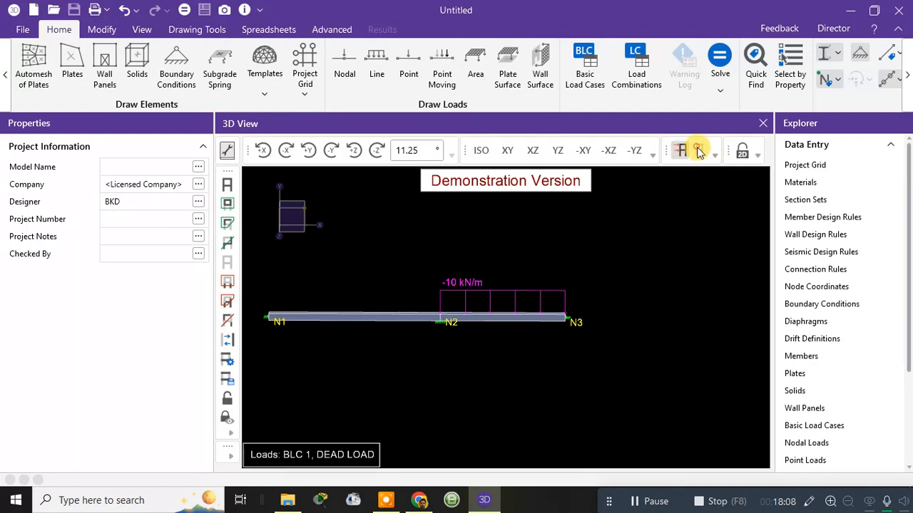
{"action": "left_click", "coordinate": [741, 153]}
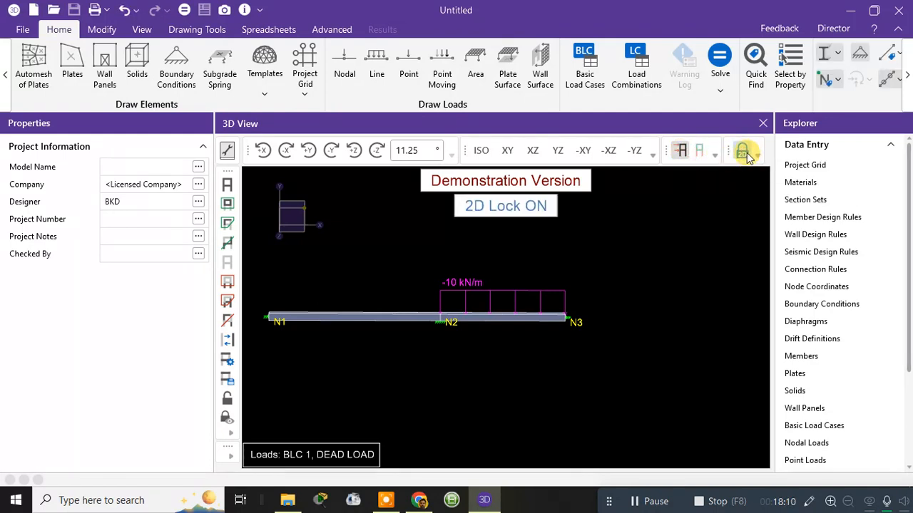
{"action": "left_click", "coordinate": [758, 158]}
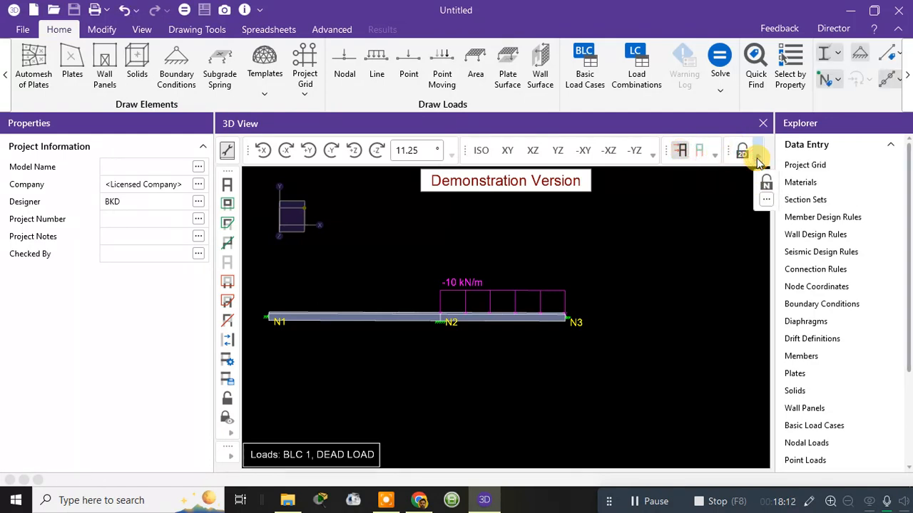
{"action": "left_click", "coordinate": [766, 200]}
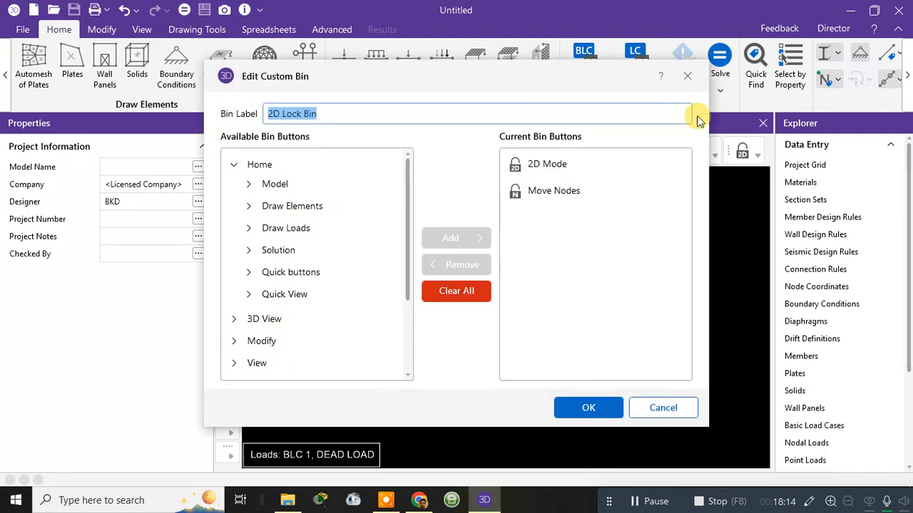
{"action": "left_click", "coordinate": [688, 75]}
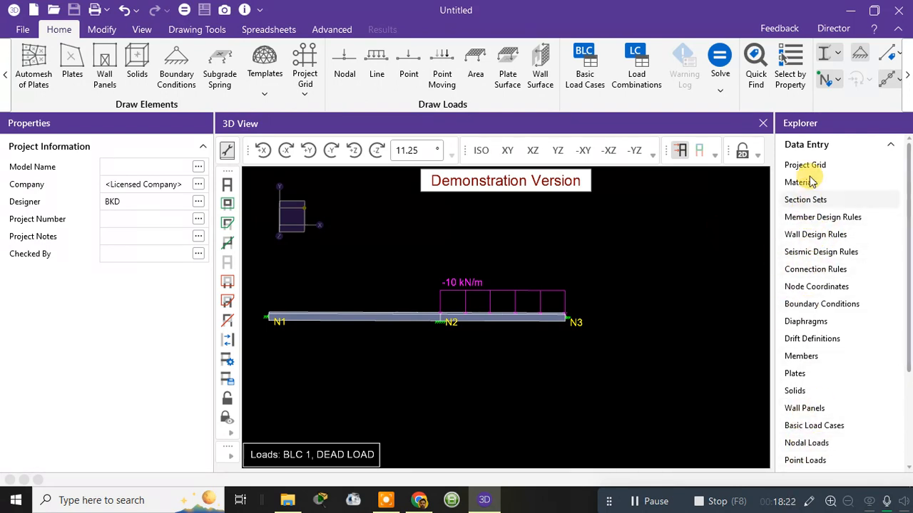
Step: Check the distributed load entry of the DEAD LOAD case in the Basic Load Cases spreadsheet, and close it
{"action": "left_click", "coordinate": [814, 428]}
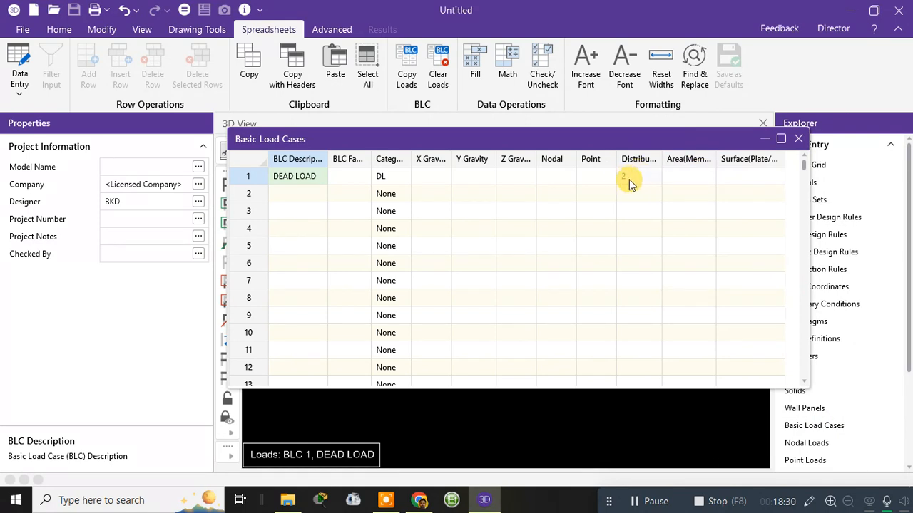
{"action": "left_click", "coordinate": [798, 140]}
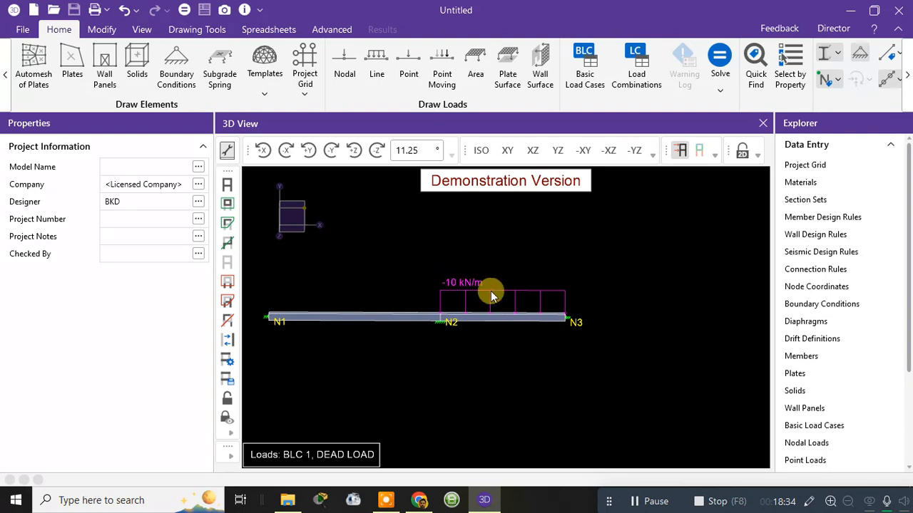
Step: Review the basic load case choices in the load display settings of the model view
{"action": "right_click", "coordinate": [375, 214]}
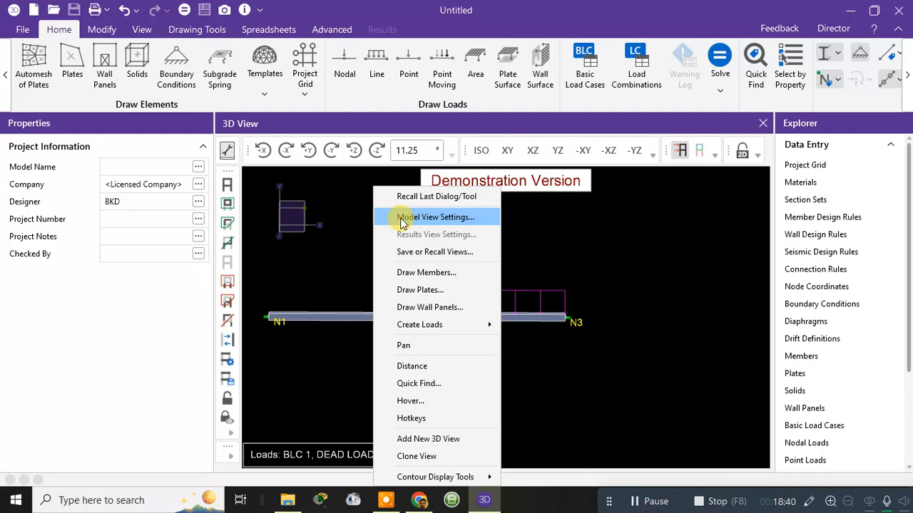
{"action": "left_click", "coordinate": [401, 224]}
{"action": "left_click", "coordinate": [621, 76]}
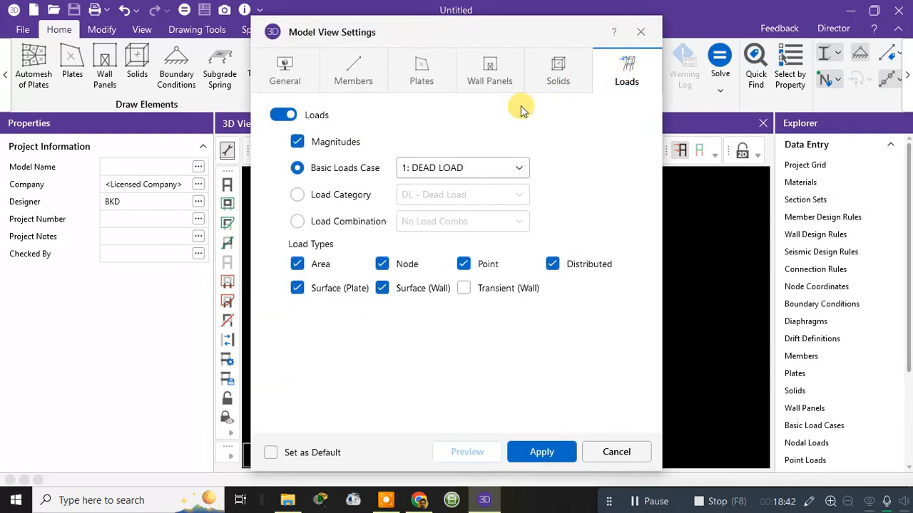
{"action": "left_click", "coordinate": [428, 175]}
{"action": "left_click", "coordinate": [428, 174]}
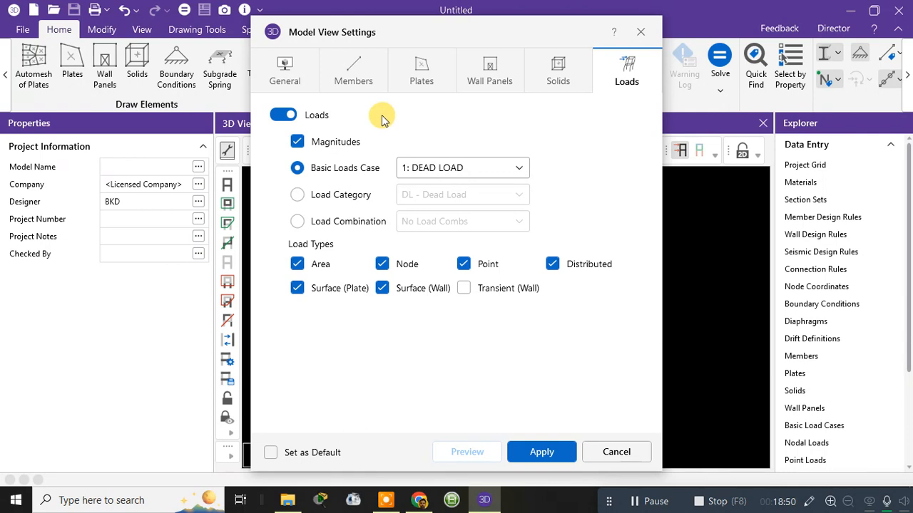
{"action": "left_click", "coordinate": [420, 175]}
{"action": "left_click", "coordinate": [420, 174]}
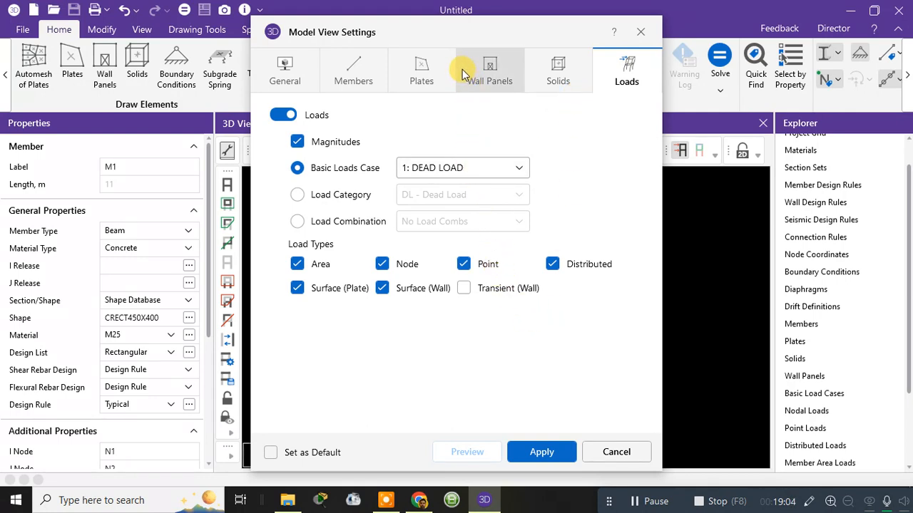
Step: Switch the displayed basic load case to 2 and back to 1: DEAD LOAD, and apply the view settings
{"action": "left_click_drag", "start_coordinate": [463, 36], "coordinate": [719, 20]}
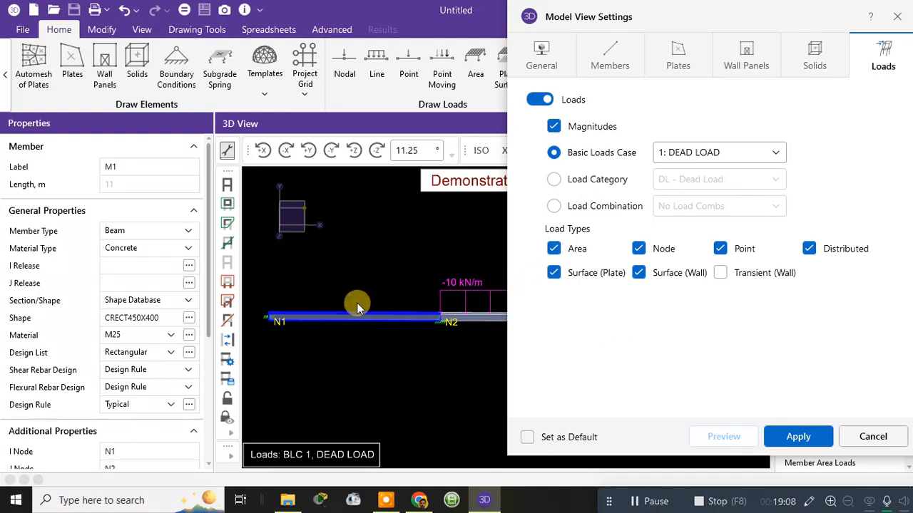
{"action": "left_click", "coordinate": [717, 152]}
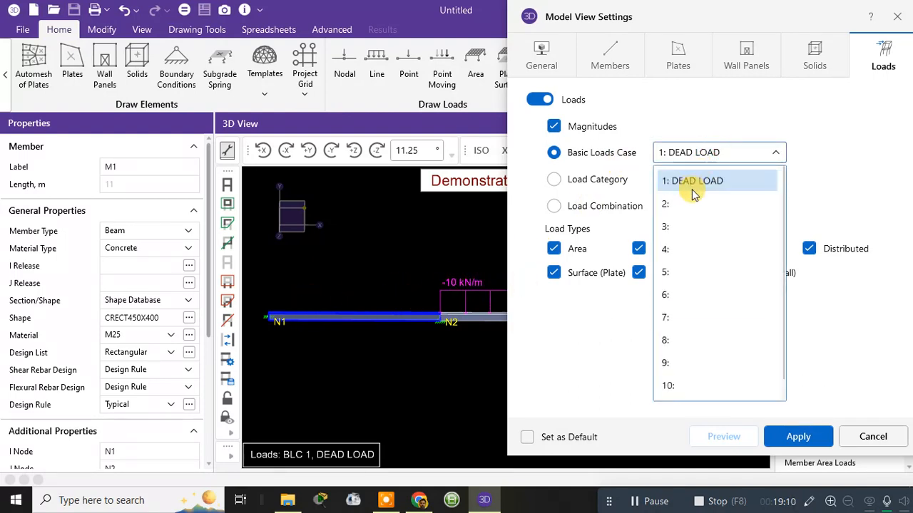
{"action": "left_click", "coordinate": [678, 201]}
{"action": "left_click", "coordinate": [683, 154]}
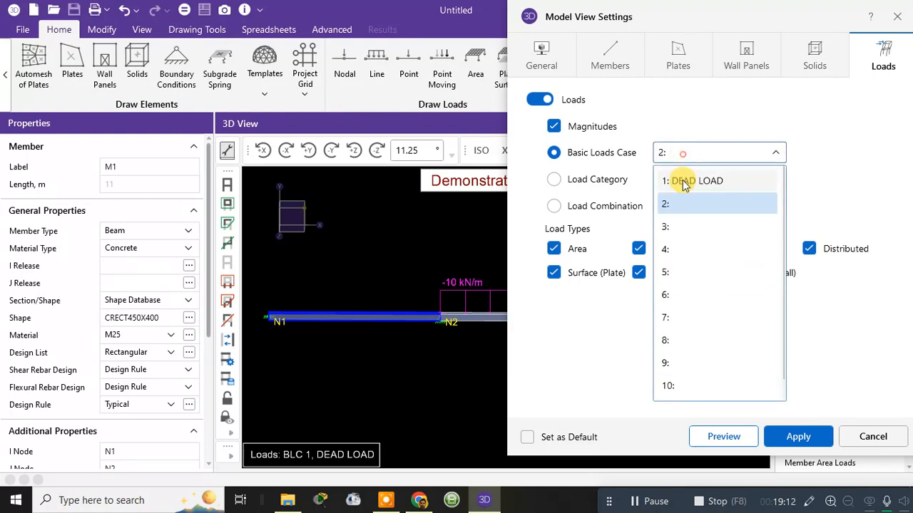
{"action": "left_click", "coordinate": [678, 177]}
{"action": "left_click_drag", "start_coordinate": [771, 20], "coordinate": [703, 30]}
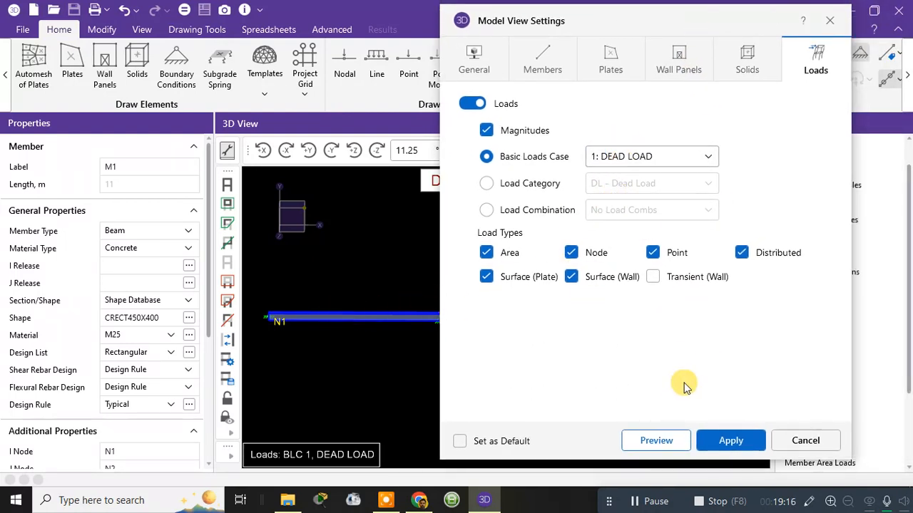
{"action": "left_click", "coordinate": [731, 441]}
{"action": "left_click", "coordinate": [792, 441]}
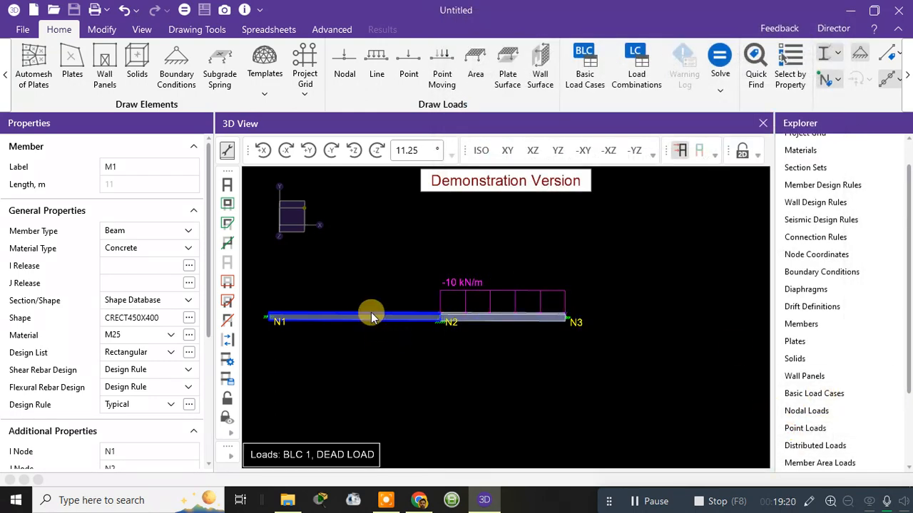
Step: Set member M1's distributed load in the DEAD LOAD case to Active, and close the Member Distributed Loads spreadsheet
{"action": "left_click", "coordinate": [706, 318]}
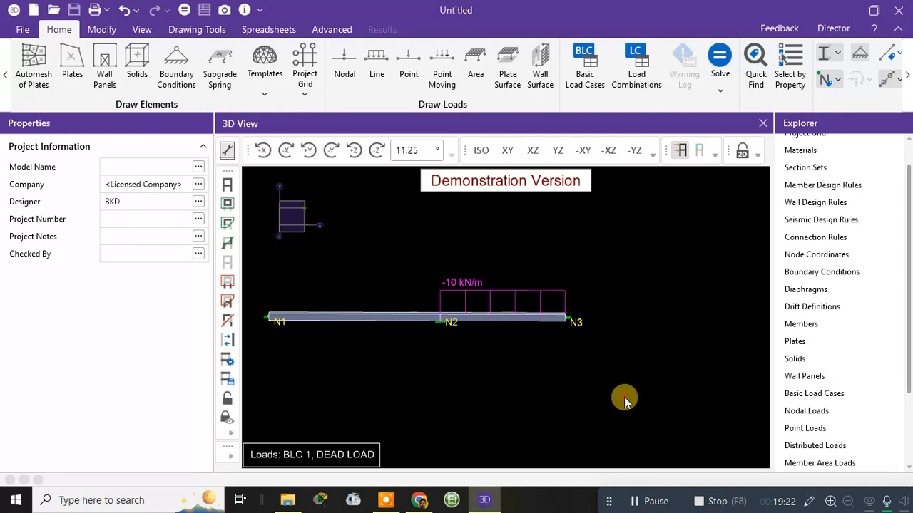
{"action": "double_click", "coordinate": [813, 446]}
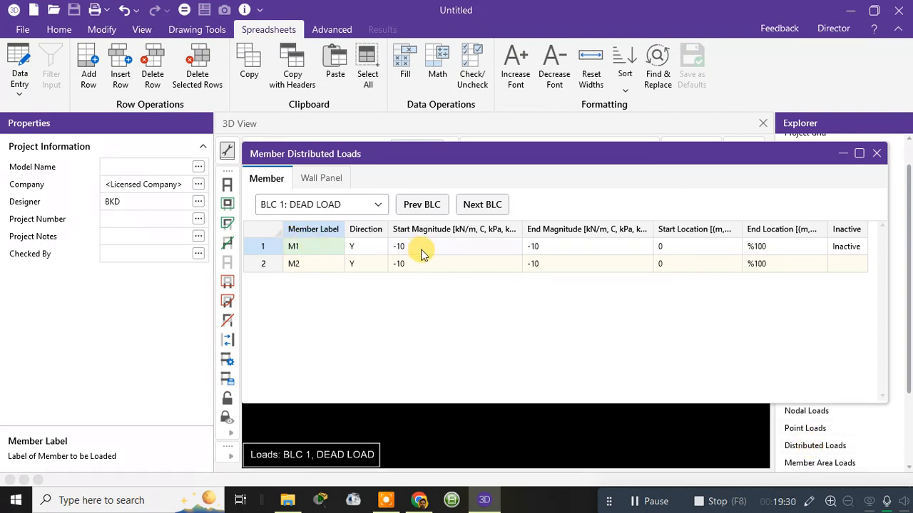
{"action": "left_click", "coordinate": [762, 267]}
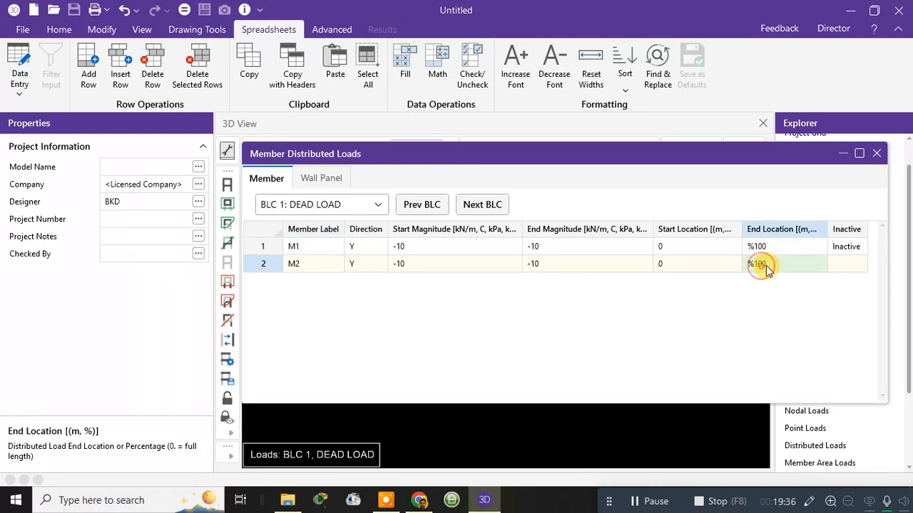
{"action": "left_click", "coordinate": [836, 248]}
{"action": "left_click", "coordinate": [855, 247]}
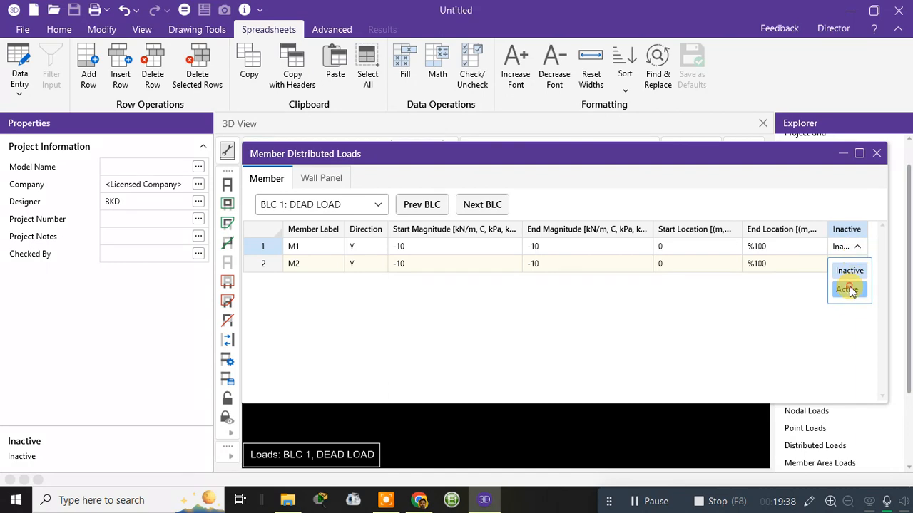
{"action": "left_click", "coordinate": [846, 287]}
{"action": "left_click_drag", "start_coordinate": [737, 159], "coordinate": [477, 188]}
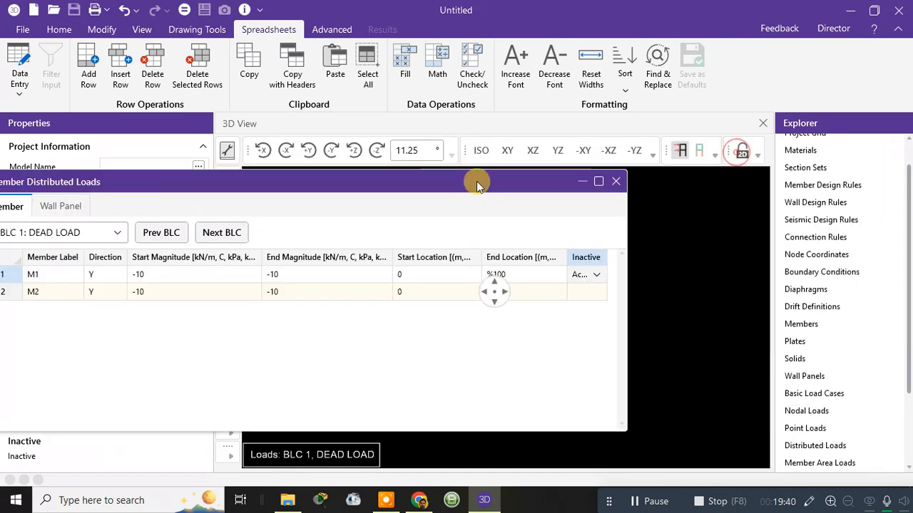
{"action": "left_click", "coordinate": [616, 181]}
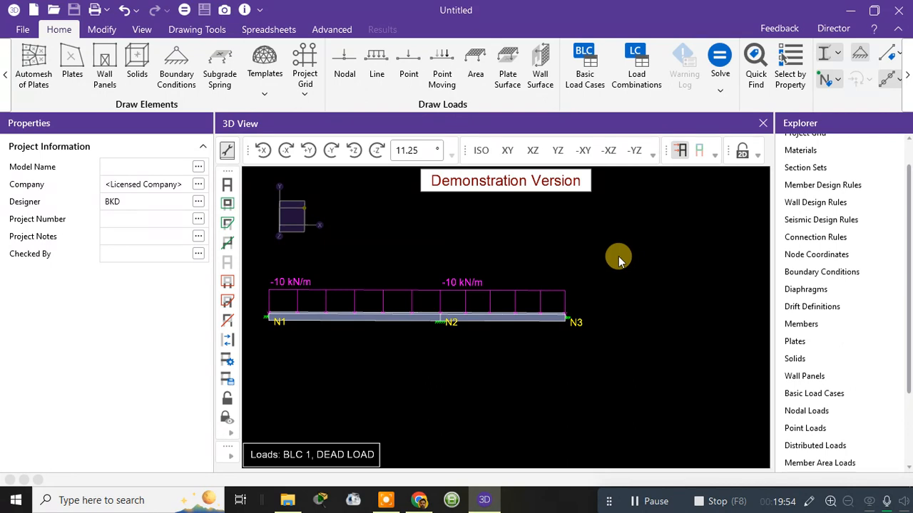
Step: Start a point load, describe basic load case 2 as LIVE LOAD, and open its category choices
{"action": "scroll", "coordinate": [612, 269], "scroll_direction": "down", "scroll_amount": 3}
{"action": "scroll", "coordinate": [579, 248], "scroll_direction": "up", "scroll_amount": 3}
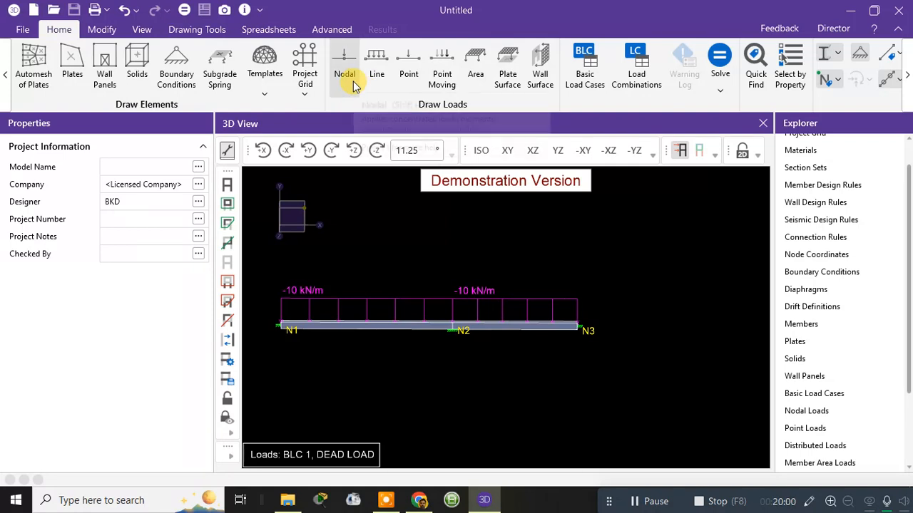
{"action": "left_click", "coordinate": [411, 72]}
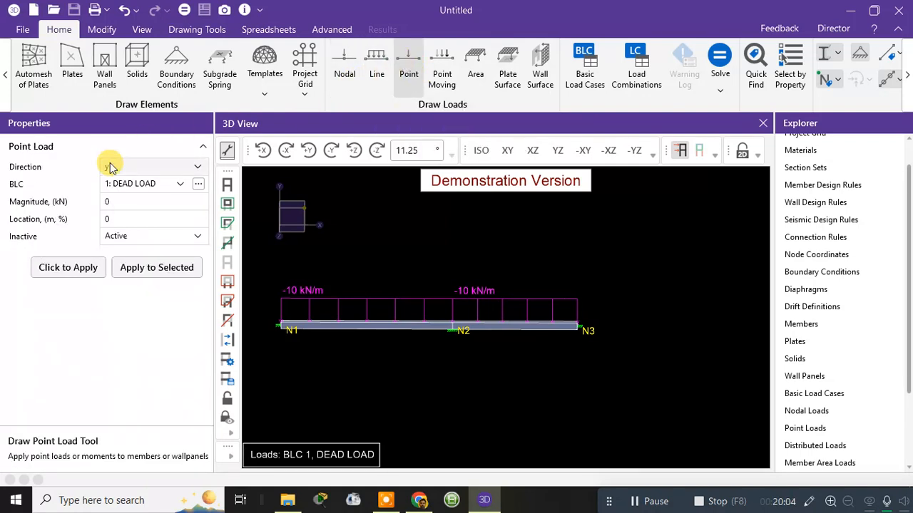
{"action": "left_click", "coordinate": [198, 184]}
{"action": "left_click", "coordinate": [503, 216]}
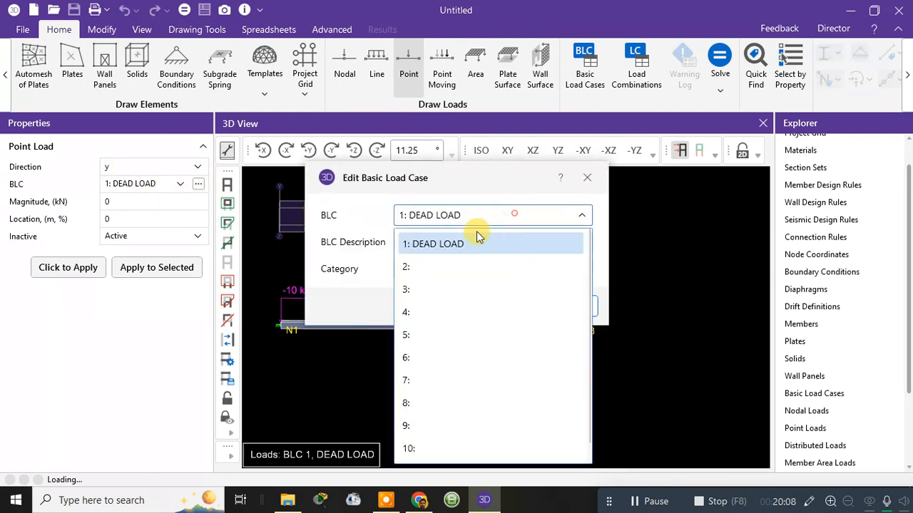
{"action": "left_click", "coordinate": [412, 268]}
{"action": "left_click", "coordinate": [432, 242]}
{"action": "type", "text": "LIVE LOAD"}
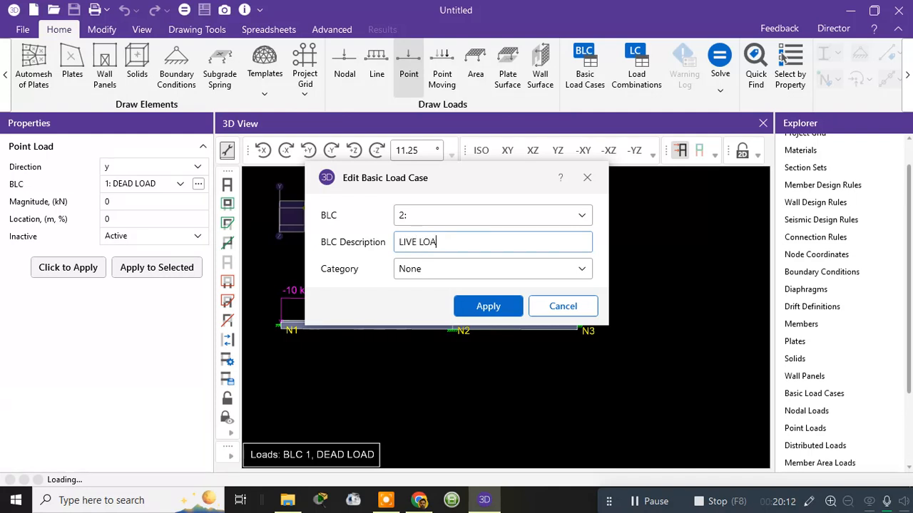
{"action": "left_click", "coordinate": [497, 273]}
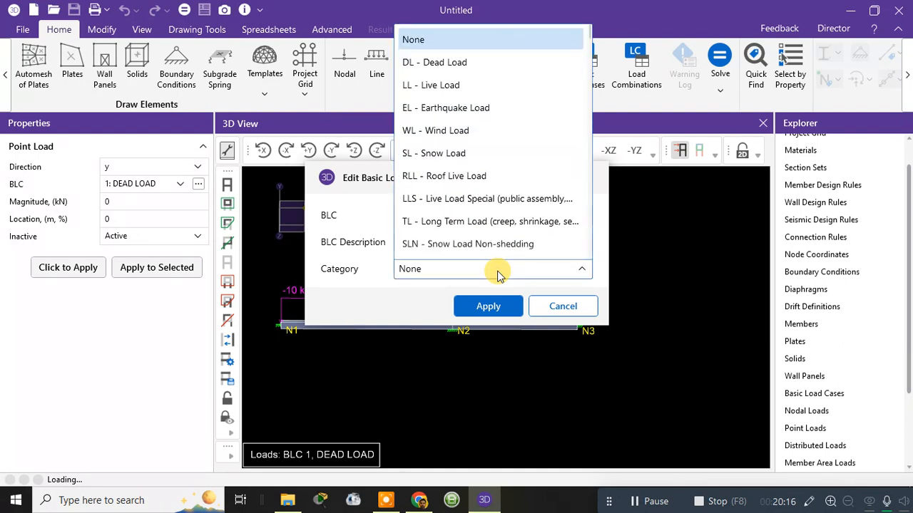
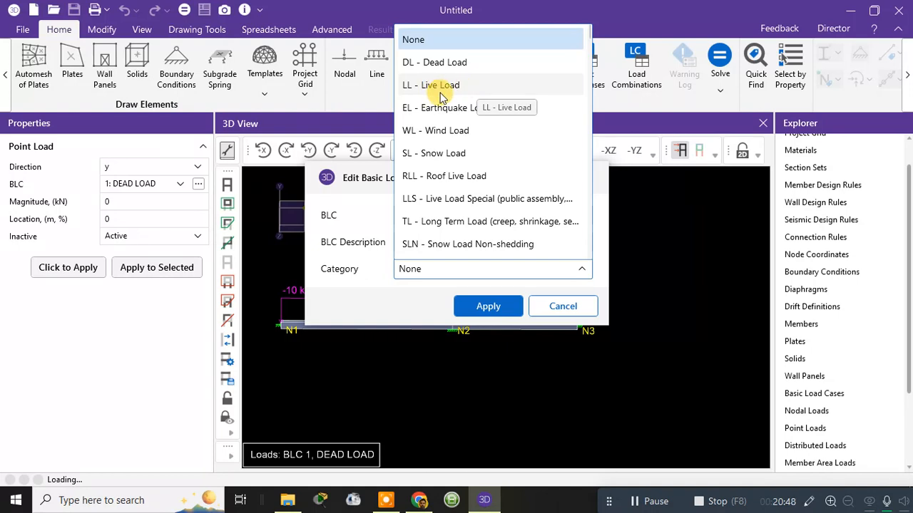
Step: Assign the LL - Live Load category to basic load case 2, and set the point load's magnitude to -40 kN
{"action": "left_click", "coordinate": [442, 93]}
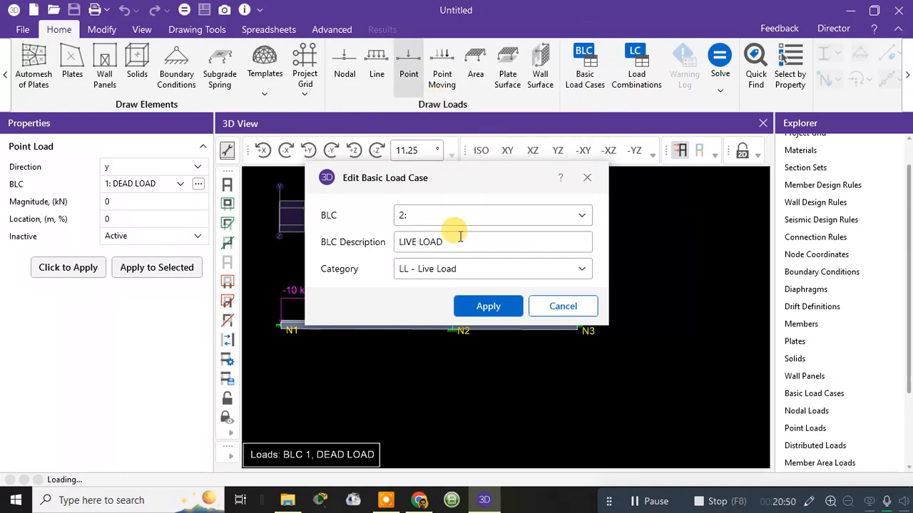
{"action": "left_click", "coordinate": [477, 308]}
{"action": "left_click", "coordinate": [130, 202]}
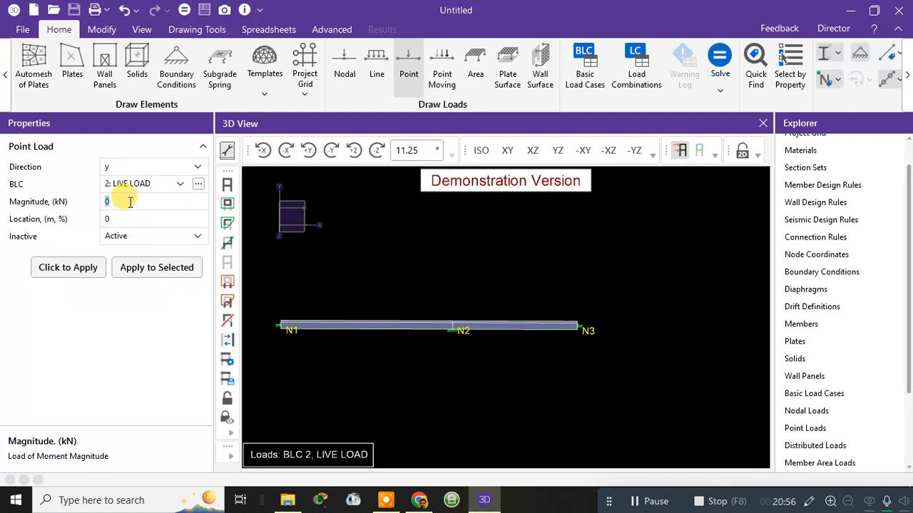
{"action": "type", "text": "-4"}
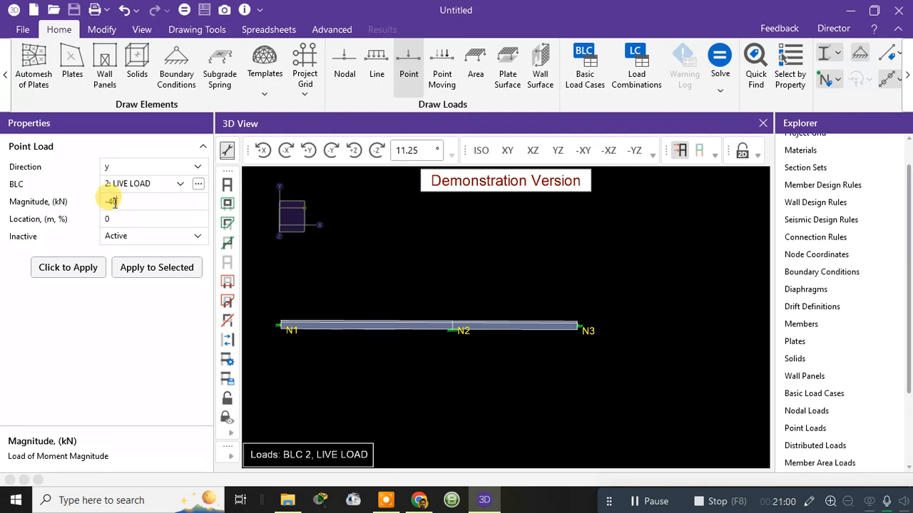
Step: Try to place the point load on member M1 with location values 5, 50 and 1
{"action": "left_click", "coordinate": [146, 221]}
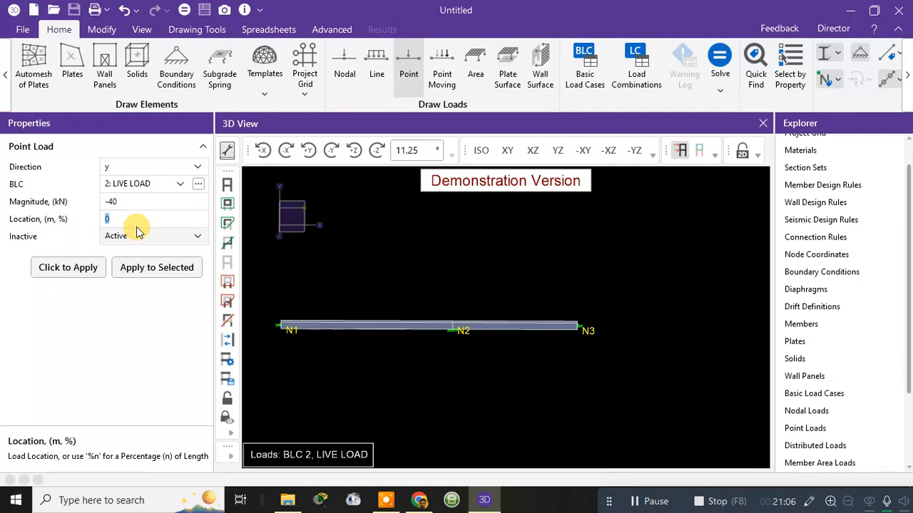
{"action": "type", "text": "5"}
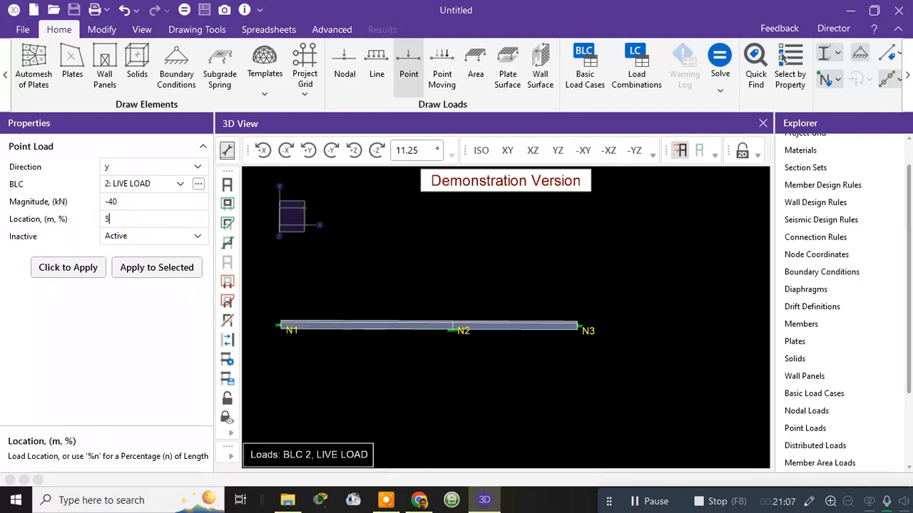
{"action": "left_click", "coordinate": [77, 276]}
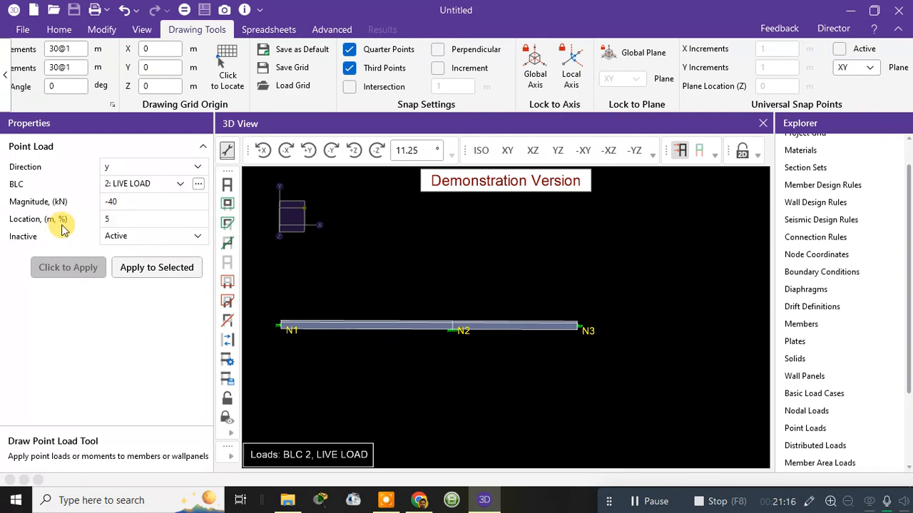
{"action": "left_click", "coordinate": [124, 221]}
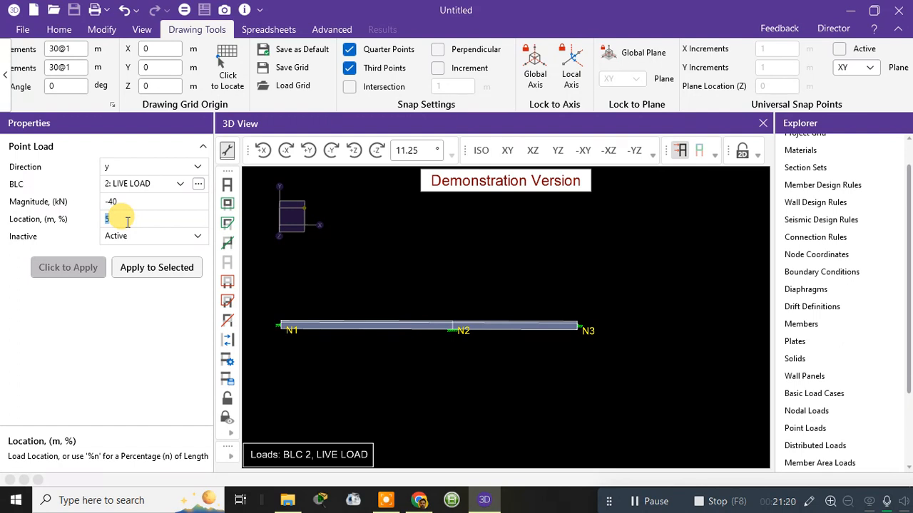
{"action": "left_click", "coordinate": [129, 217]}
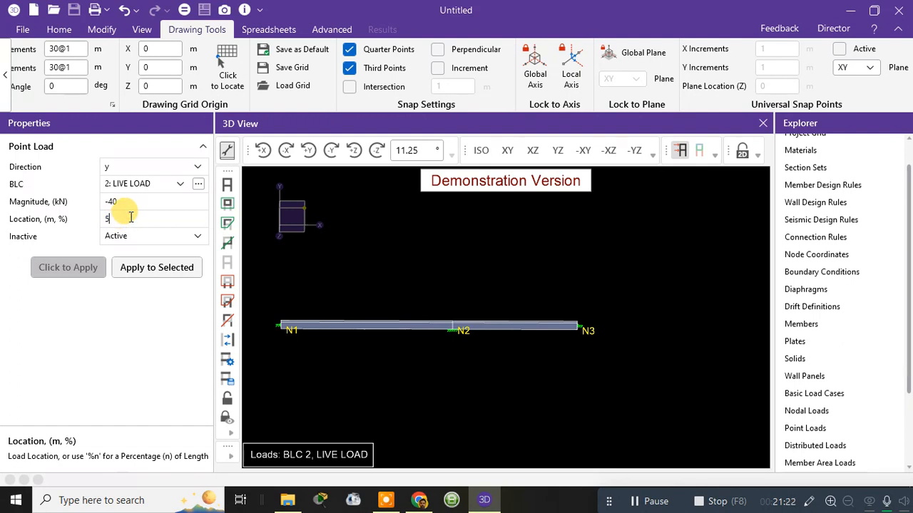
{"action": "type", "text": "0"}
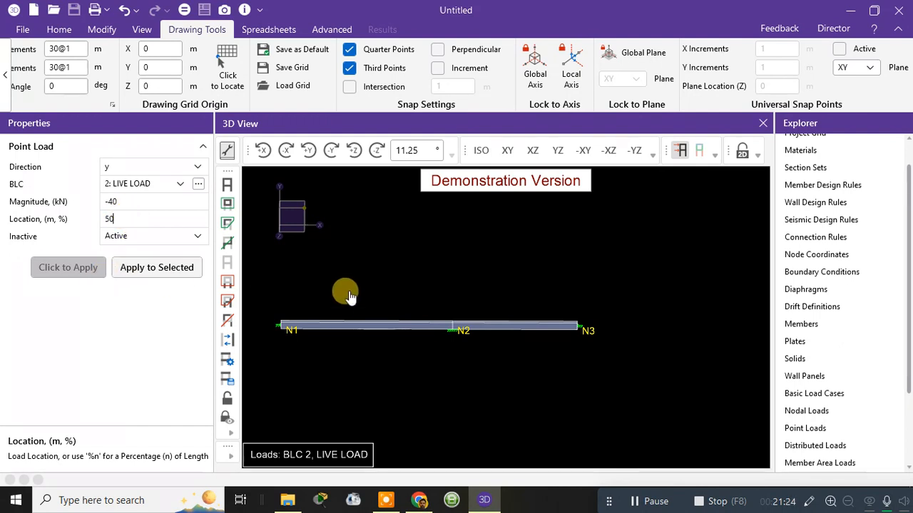
{"action": "left_click", "coordinate": [368, 327]}
{"action": "type", "text": "1"}
{"action": "left_click", "coordinate": [297, 327]}
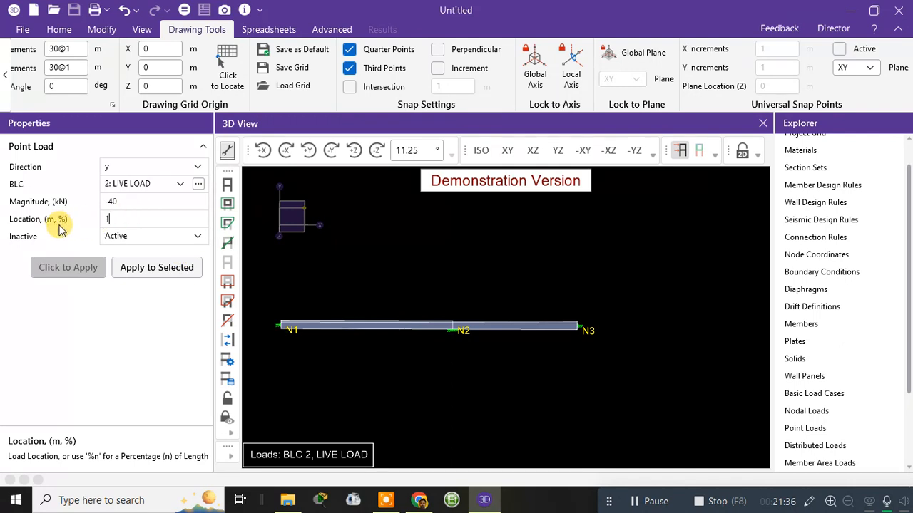
Step: Try to apply the point load with its location set to 10 and to 10M
{"action": "left_click", "coordinate": [107, 218]}
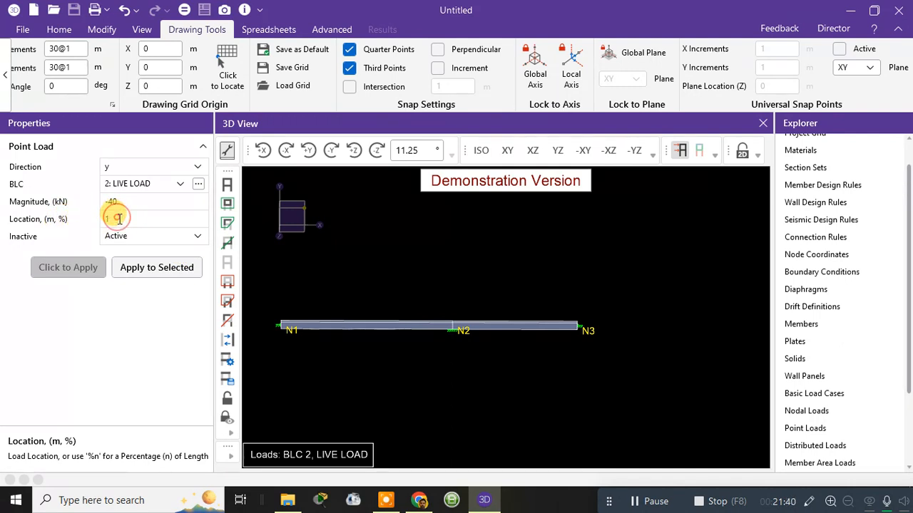
{"action": "type", "text": "10"}
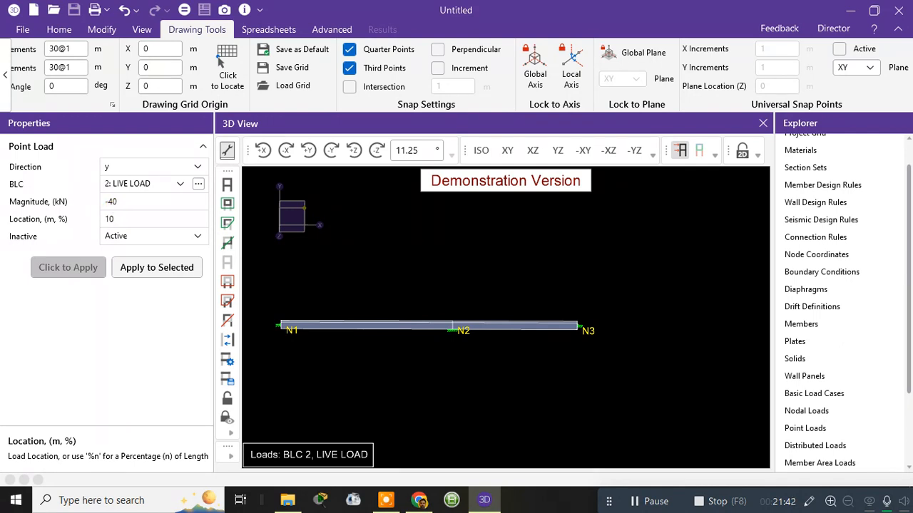
{"action": "left_click", "coordinate": [65, 268]}
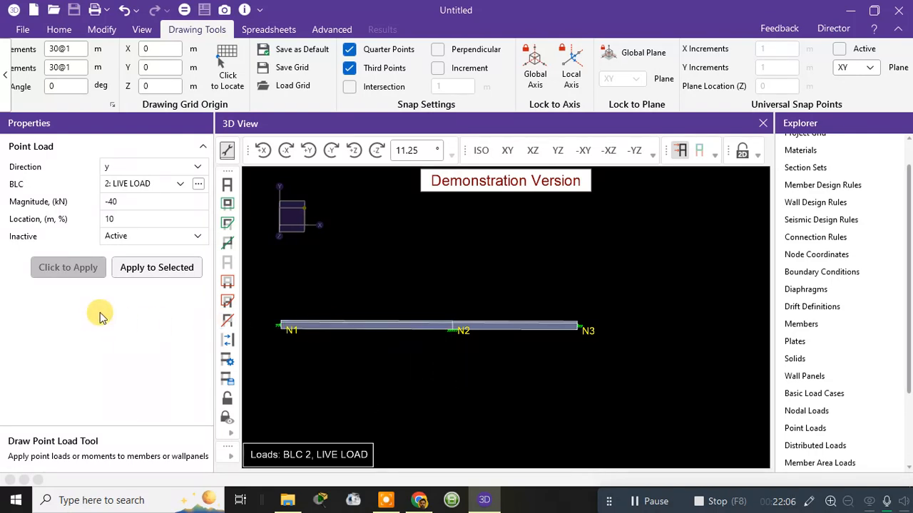
{"action": "left_click", "coordinate": [132, 223]}
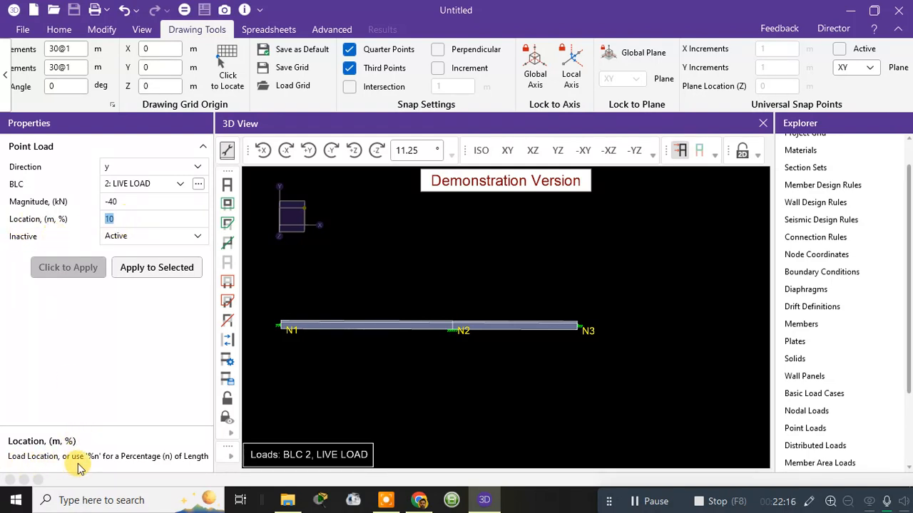
{"action": "left_click", "coordinate": [141, 219]}
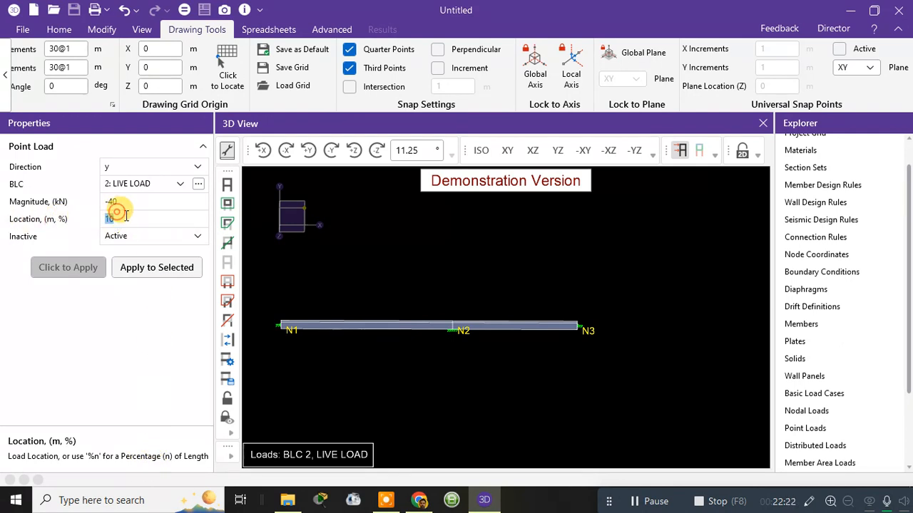
{"action": "left_click", "coordinate": [134, 220]}
{"action": "type", "text": "M"}
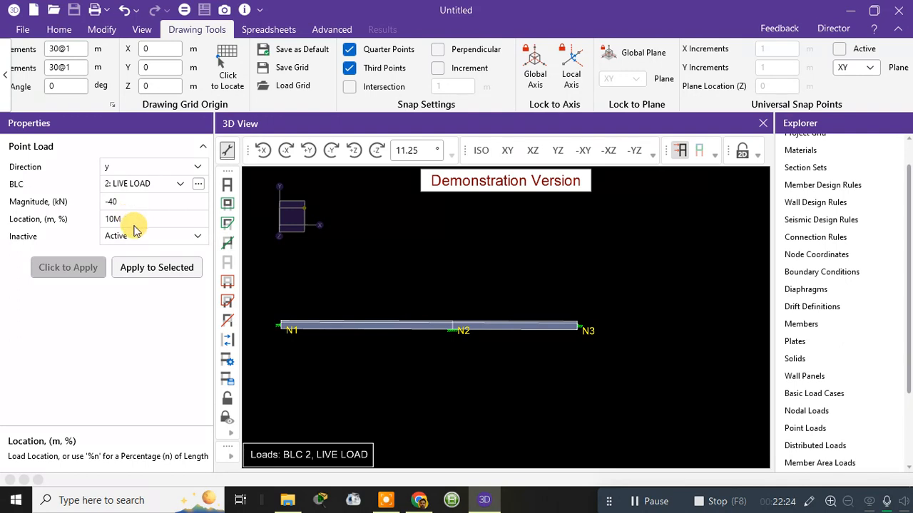
{"action": "left_click", "coordinate": [83, 276]}
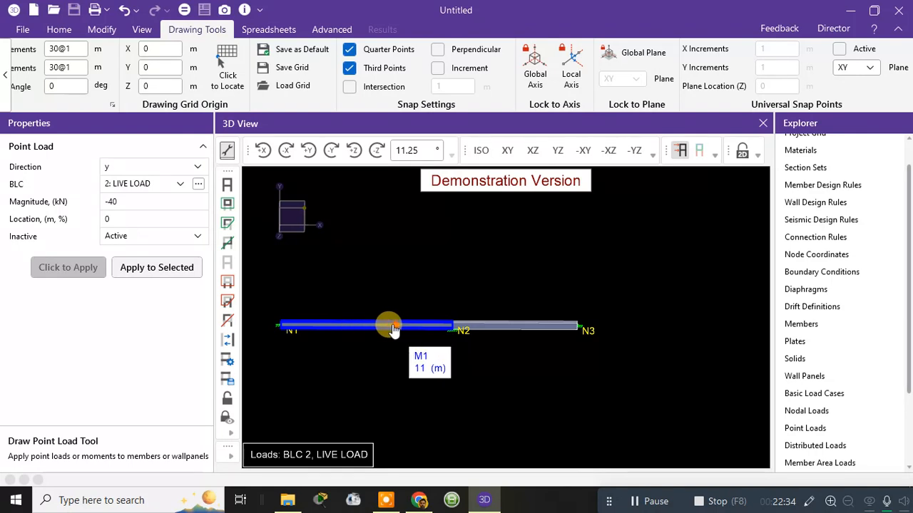
Step: Try to apply the point load with its location set to 5m
{"action": "left_click", "coordinate": [134, 217]}
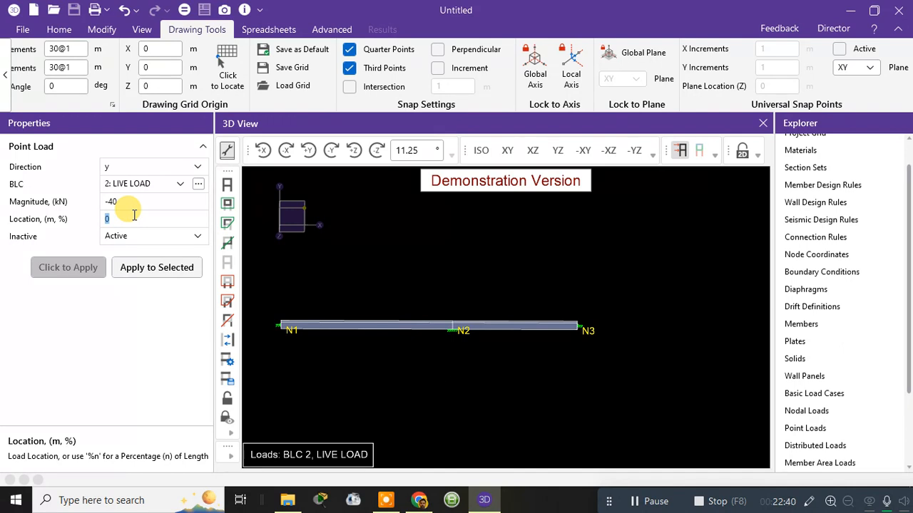
{"action": "type", "text": "5"}
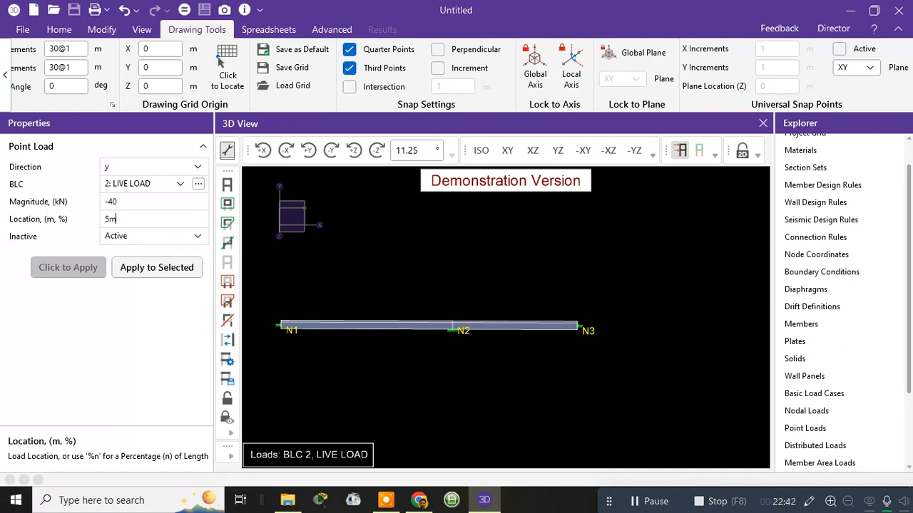
{"action": "type", "text": "m"}
{"action": "left_click", "coordinate": [84, 270]}
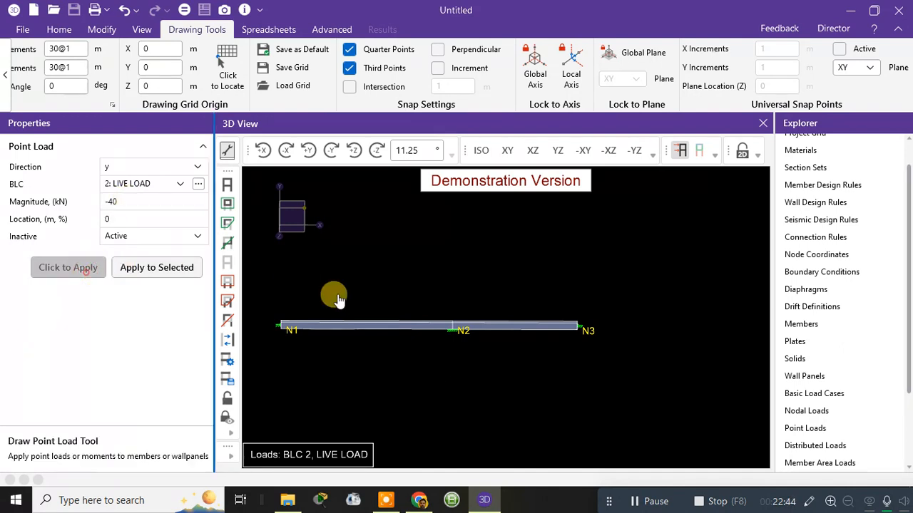
Step: Set the point load's location to %50 and apply the -40 kN load to member M1
{"action": "left_click", "coordinate": [134, 219]}
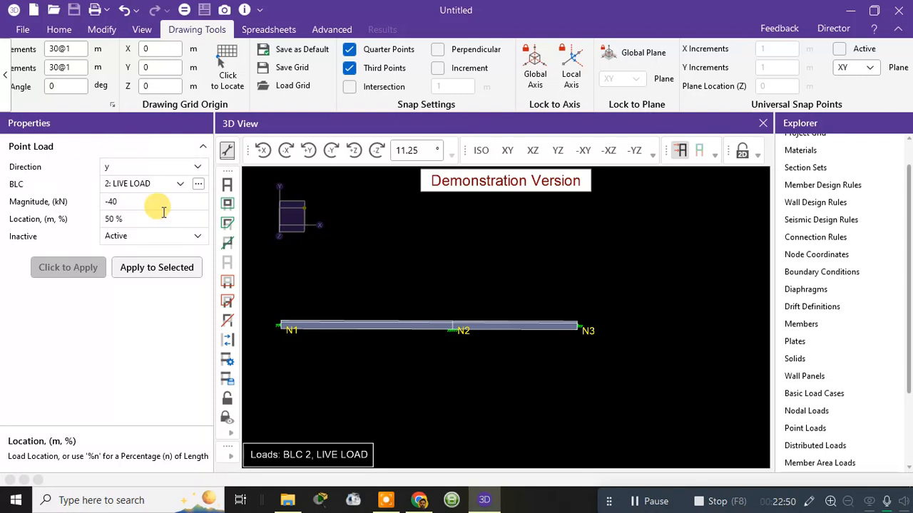
{"action": "left_click", "coordinate": [368, 326]}
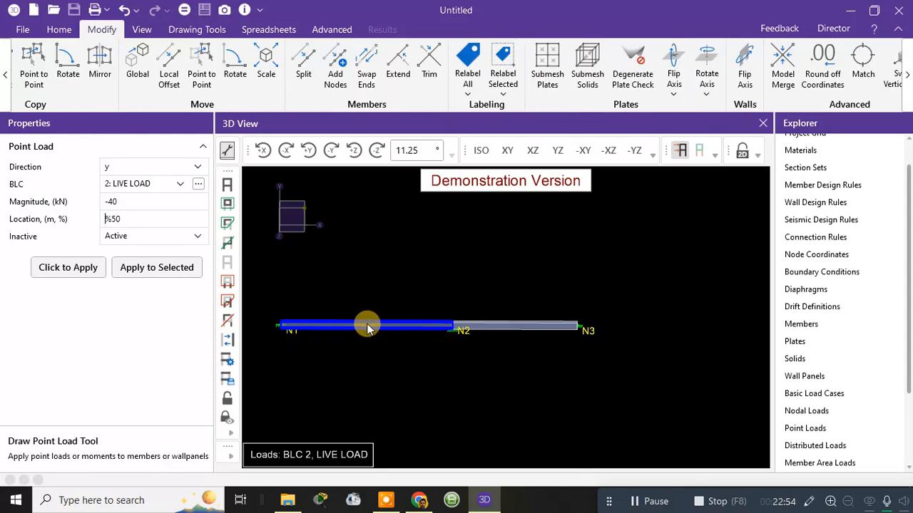
{"action": "left_click", "coordinate": [99, 273]}
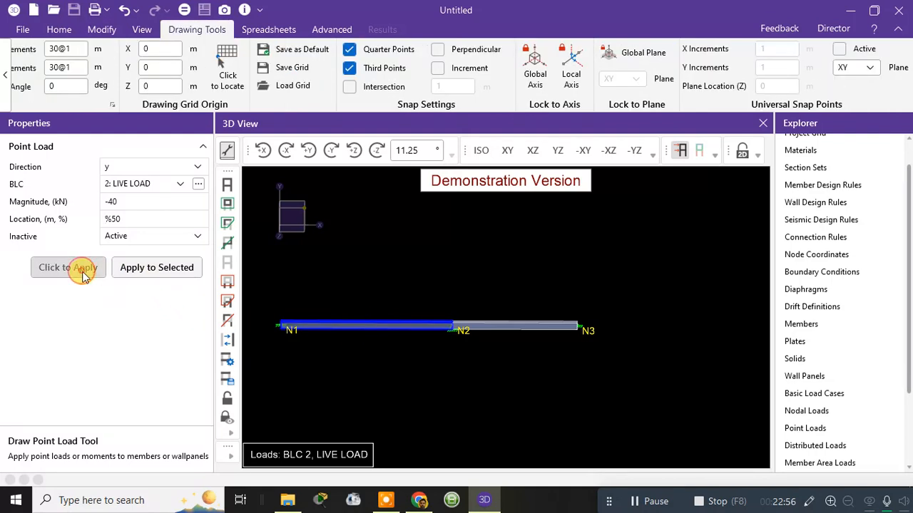
{"action": "left_click", "coordinate": [366, 327]}
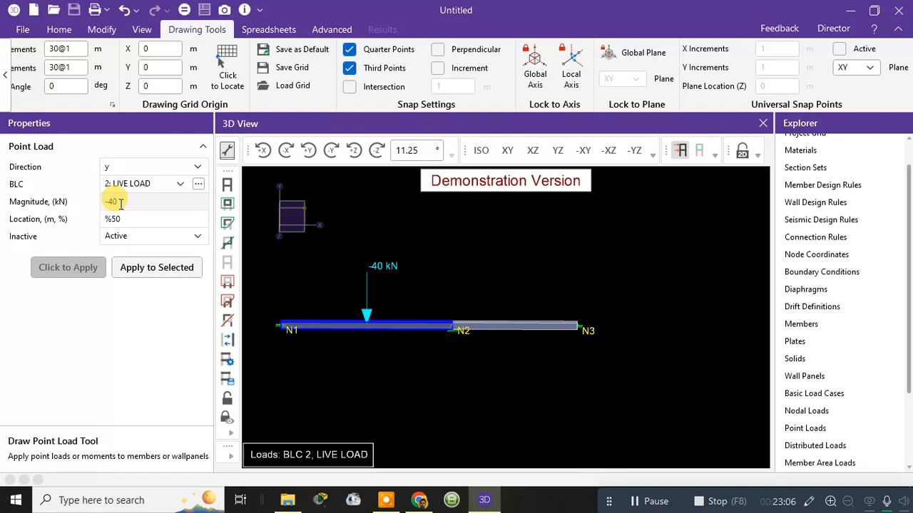
Step: Check the Inactive setting of the M2 load in the DEAD LOAD distributed loads spreadsheet, and close the spreadsheet
{"action": "double_click", "coordinate": [810, 446]}
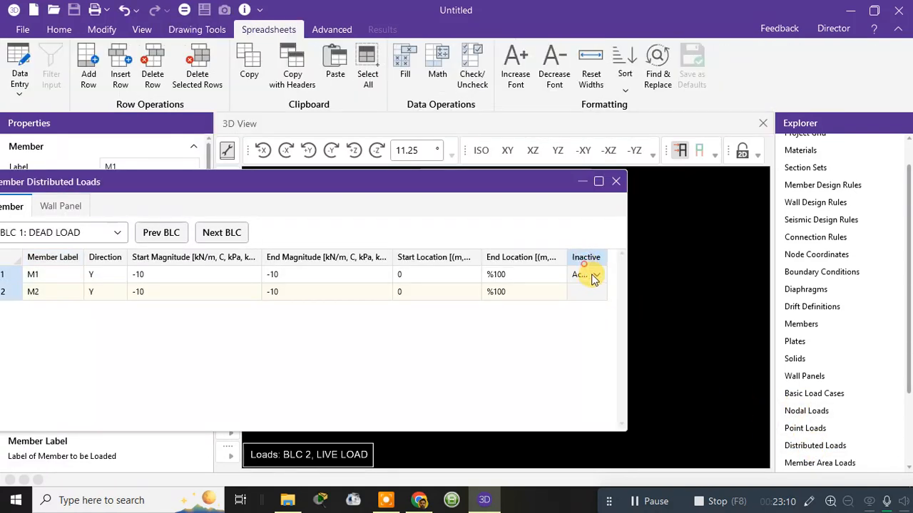
{"action": "left_click", "coordinate": [587, 293]}
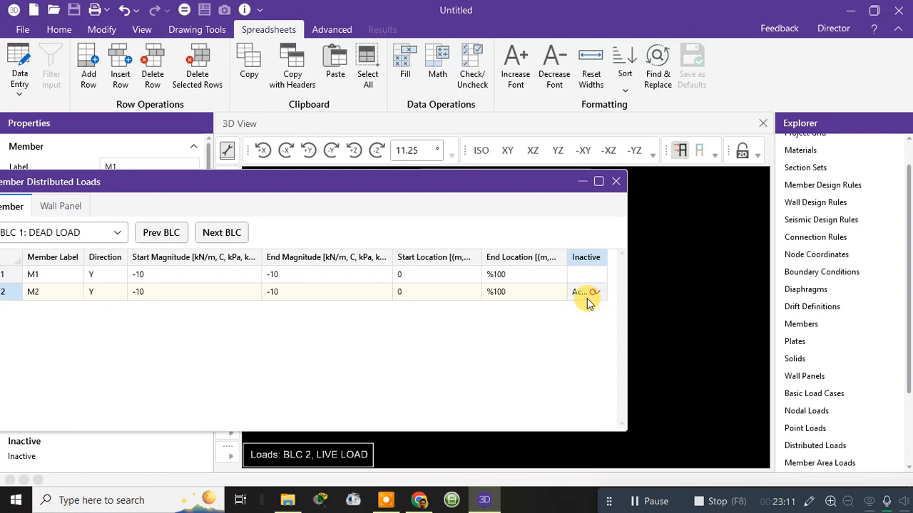
{"action": "left_click", "coordinate": [616, 181]}
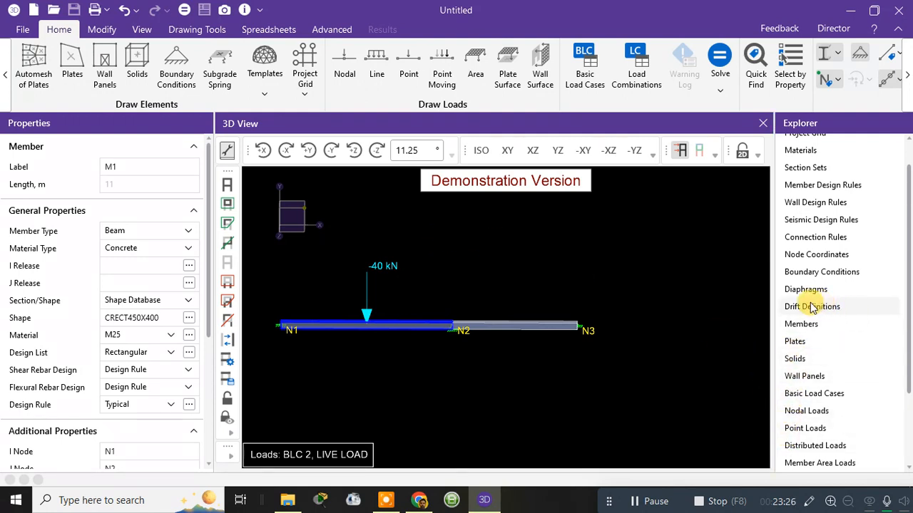
Step: Preview the loads of basic load case 1: DEAD LOAD from the model view settings, with the dialog moved off the beams
{"action": "scroll", "coordinate": [672, 289], "scroll_direction": "down", "scroll_amount": 2}
{"action": "right_click", "coordinate": [524, 255]}
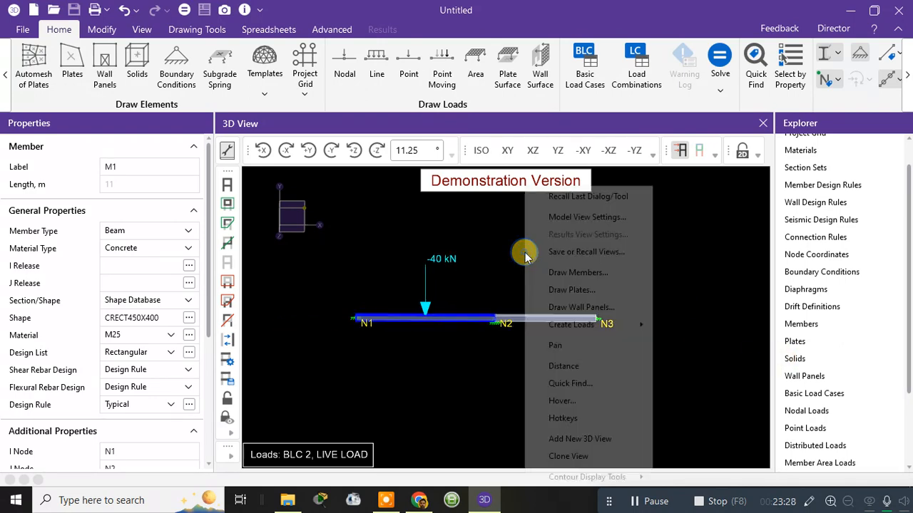
{"action": "left_click", "coordinate": [589, 217]}
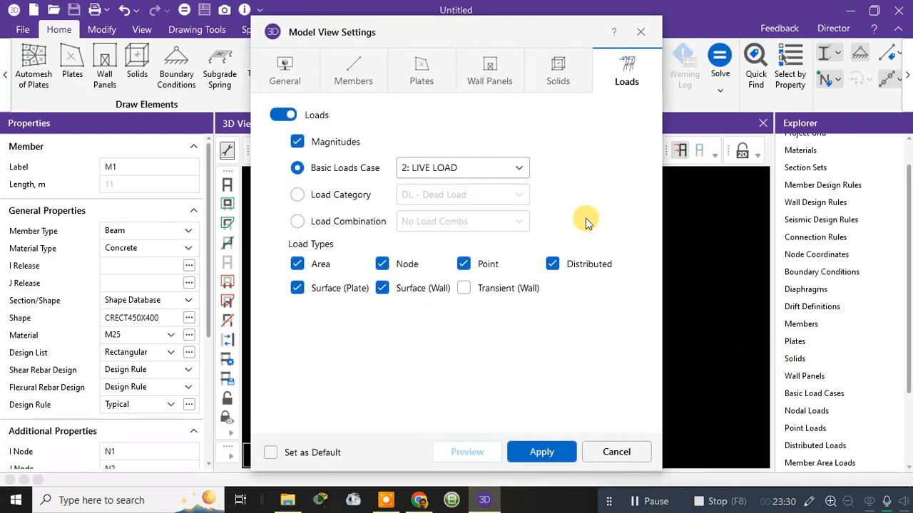
{"action": "left_click", "coordinate": [464, 168]}
{"action": "scroll", "coordinate": [452, 189], "scroll_direction": "up", "scroll_amount": 1}
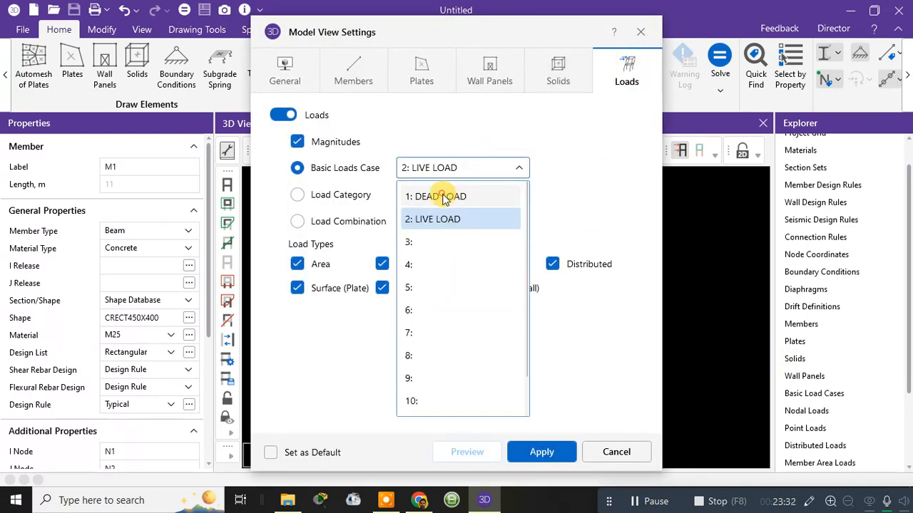
{"action": "left_click", "coordinate": [445, 194]}
{"action": "left_click", "coordinate": [465, 452]}
{"action": "left_click_drag", "start_coordinate": [449, 18], "coordinate": [785, 48]}
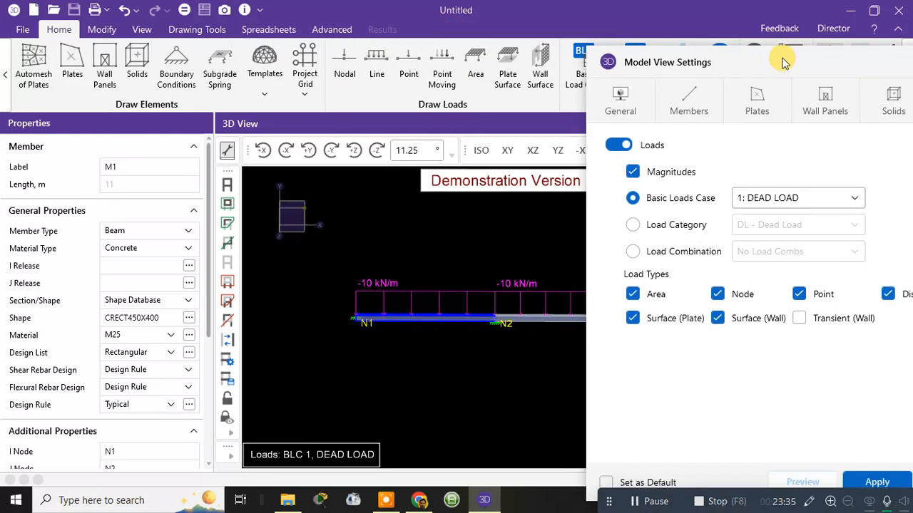
Step: Switch the displayed basic load case back to 2: LIVE LOAD, preview it, and close the model view settings
{"action": "left_click", "coordinate": [748, 197]}
{"action": "left_click", "coordinate": [757, 249]}
{"action": "left_click", "coordinate": [812, 484]}
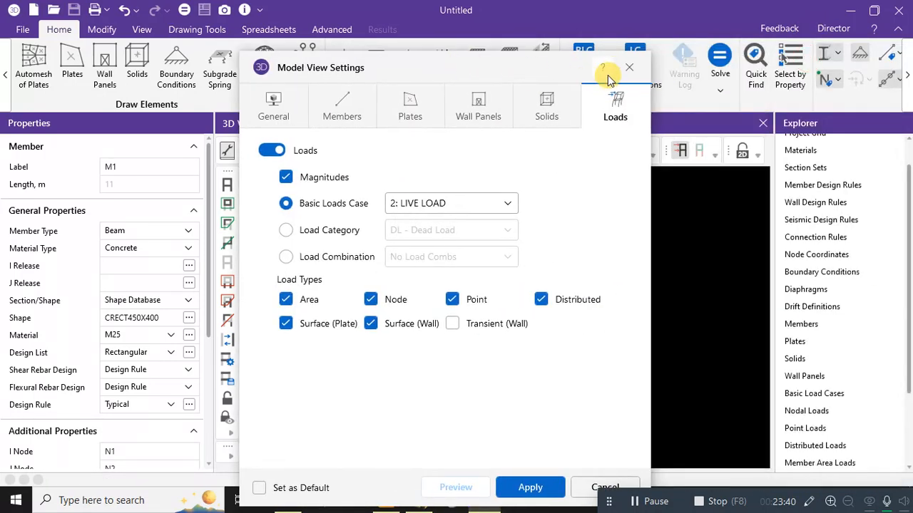
{"action": "left_click", "coordinate": [629, 65]}
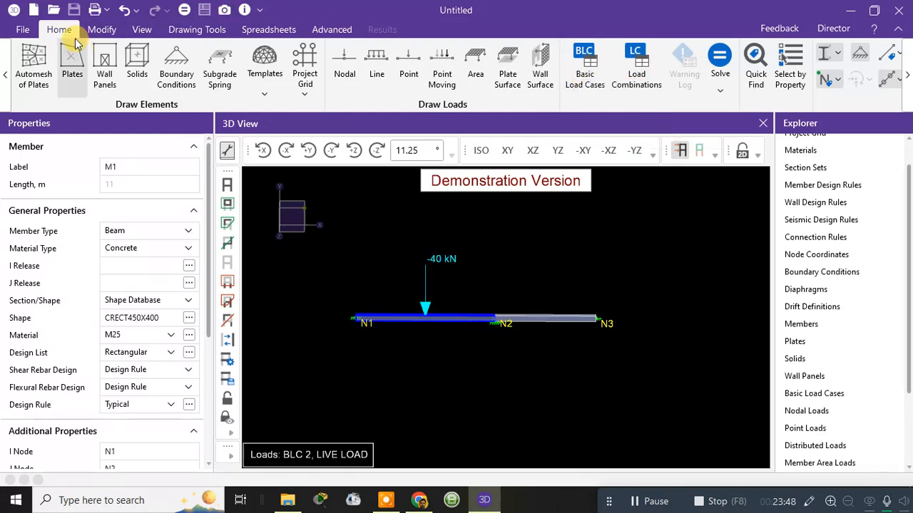
Step: Set the Y Gravity factor of the DEAD LOAD basic load case to -1, and close the Basic Load Cases spreadsheet
{"action": "left_click", "coordinate": [593, 95]}
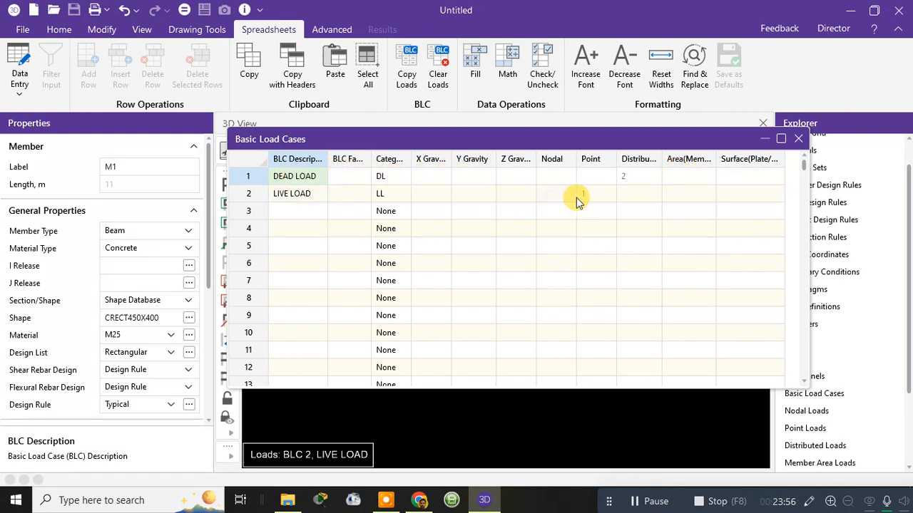
{"action": "left_click", "coordinate": [468, 176]}
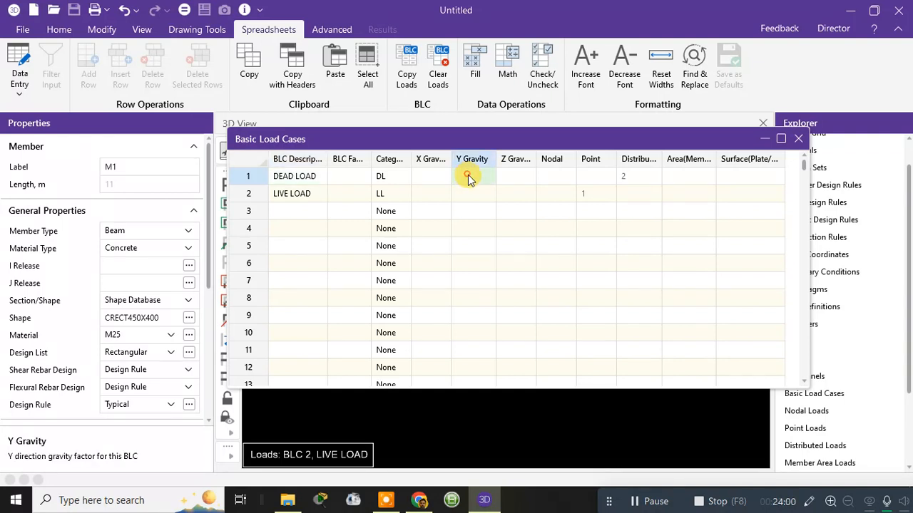
{"action": "left_click", "coordinate": [468, 176]}
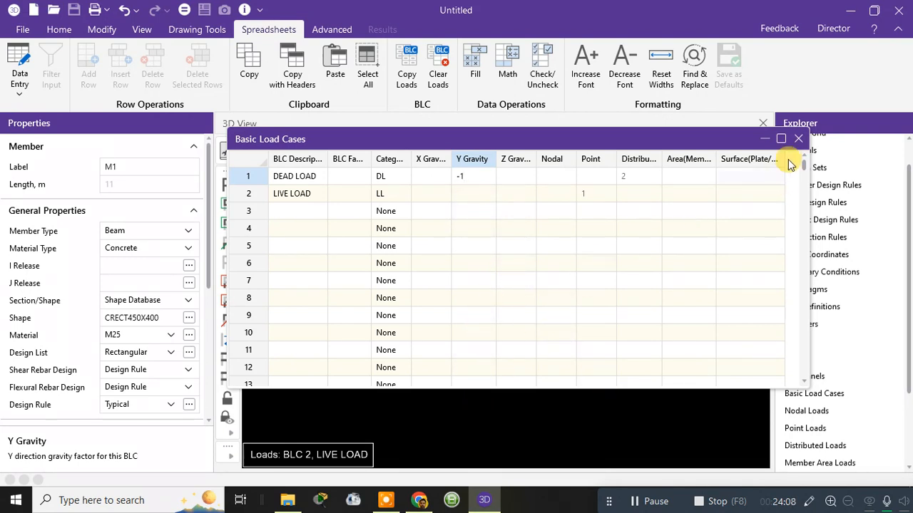
{"action": "double_click", "coordinate": [652, 245]}
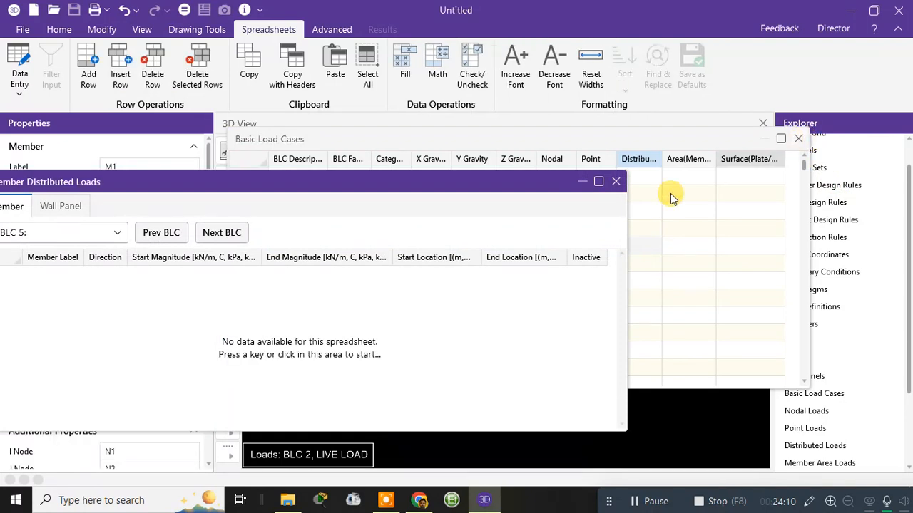
{"action": "left_click", "coordinate": [616, 181]}
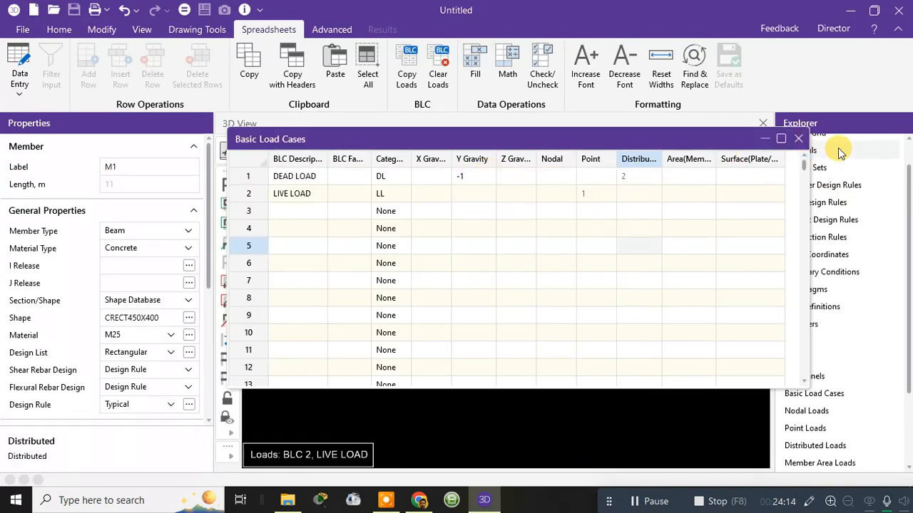
{"action": "left_click", "coordinate": [798, 138]}
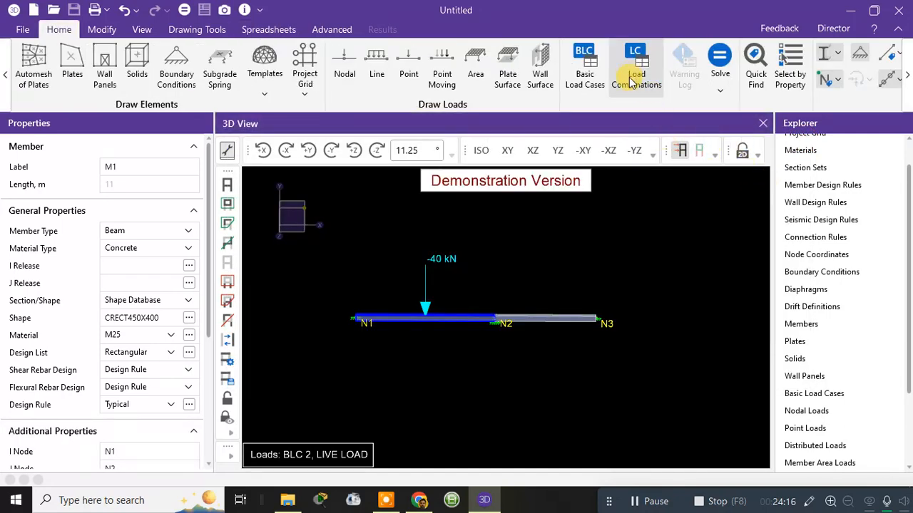
Step: Open the load combination generator for the Load Combinations spreadsheet and select the Indian code IS456 LSD (Collapse)
{"action": "left_click", "coordinate": [636, 79]}
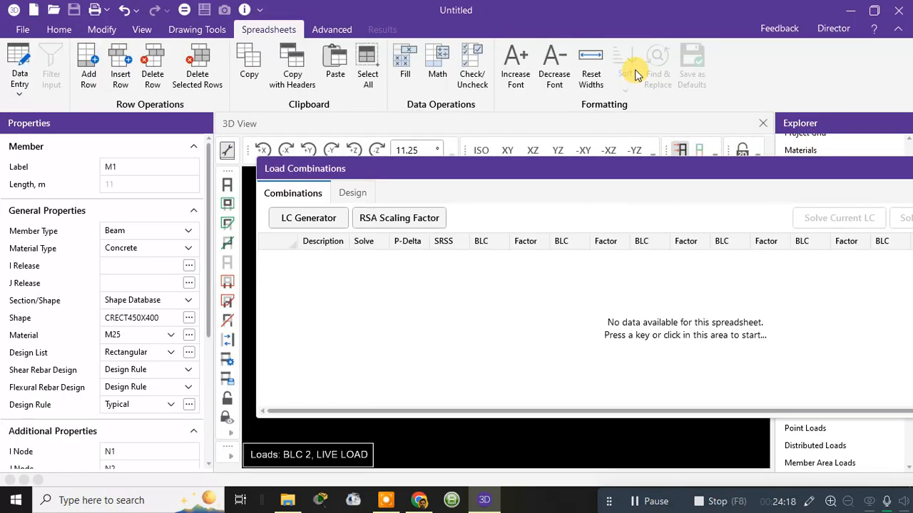
{"action": "left_click_drag", "start_coordinate": [538, 176], "coordinate": [366, 71]}
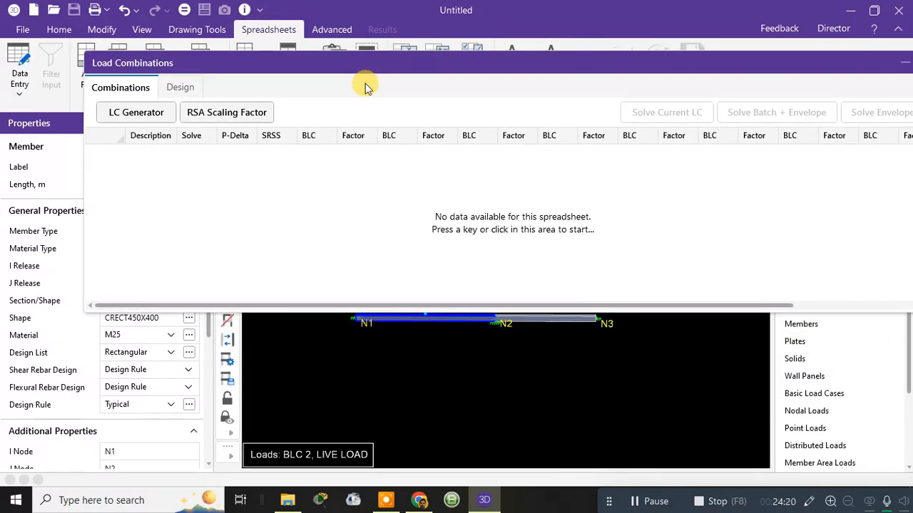
{"action": "left_click", "coordinate": [132, 114]}
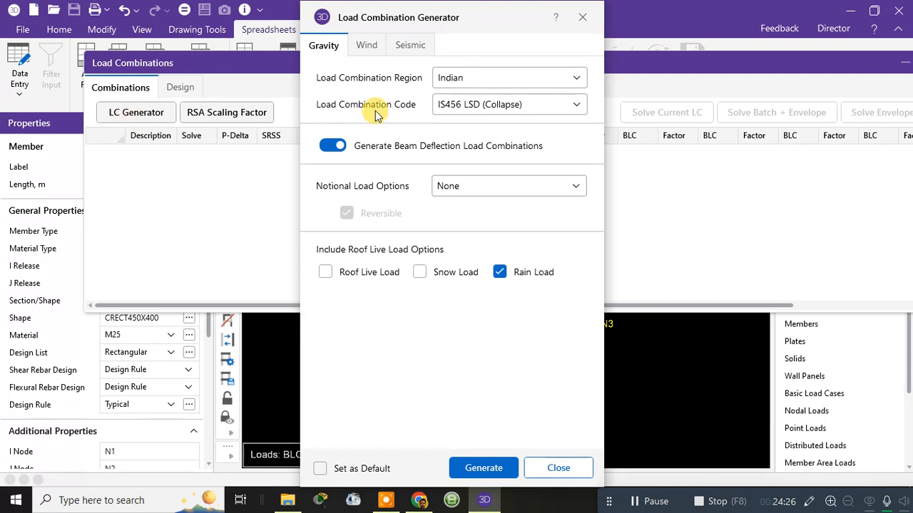
{"action": "left_click", "coordinate": [482, 108]}
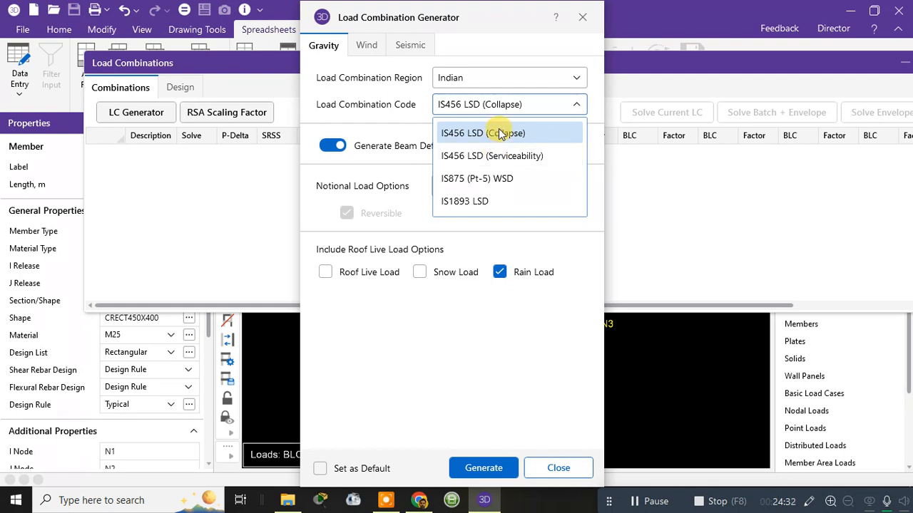
{"action": "left_click", "coordinate": [499, 133]}
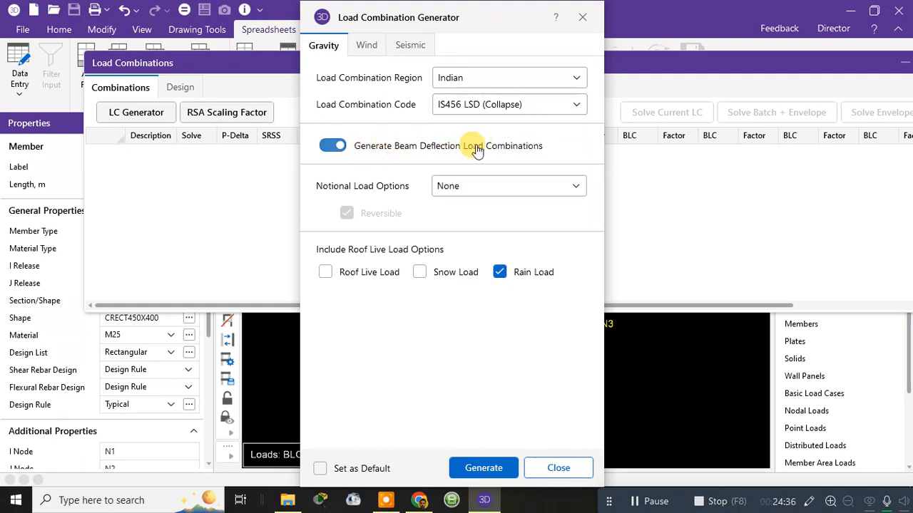
Step: Exclude Rain Load, keep beam deflection load combinations enabled, generate the combinations, and close the generator
{"action": "left_click", "coordinate": [340, 146]}
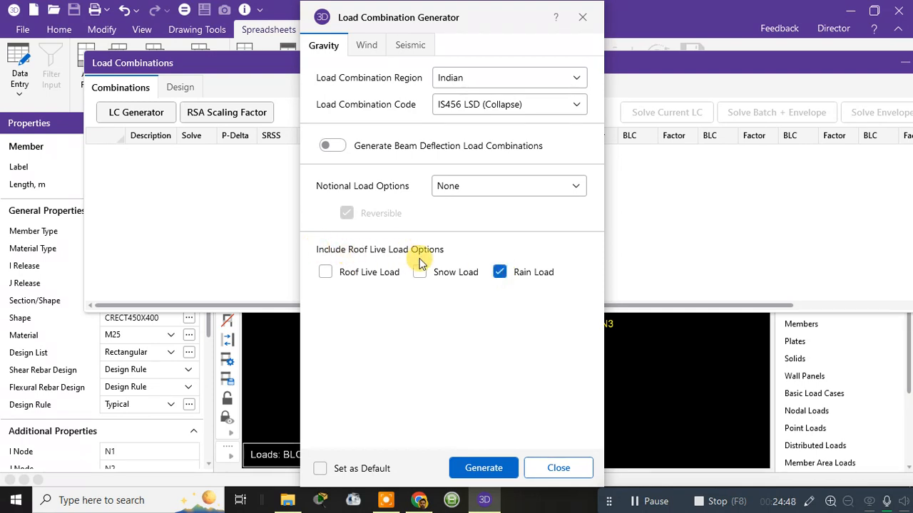
{"action": "left_click", "coordinate": [499, 271]}
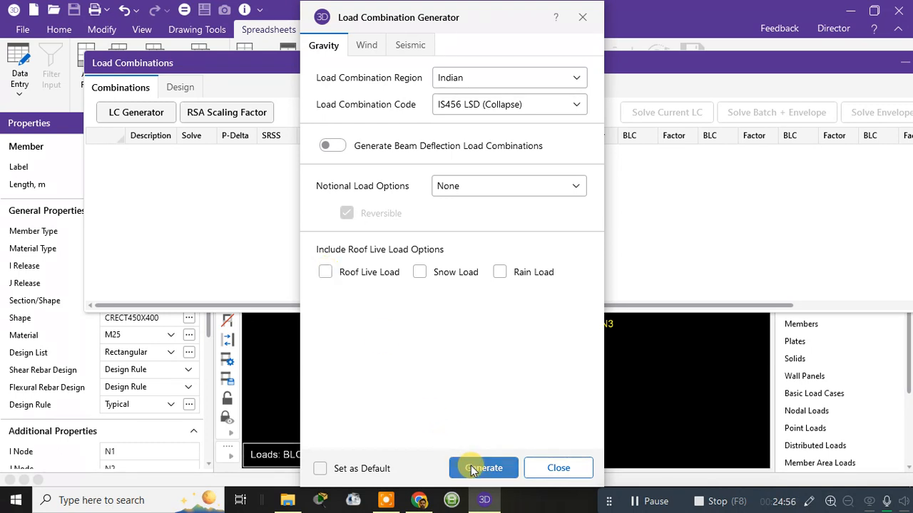
{"action": "left_click", "coordinate": [333, 147]}
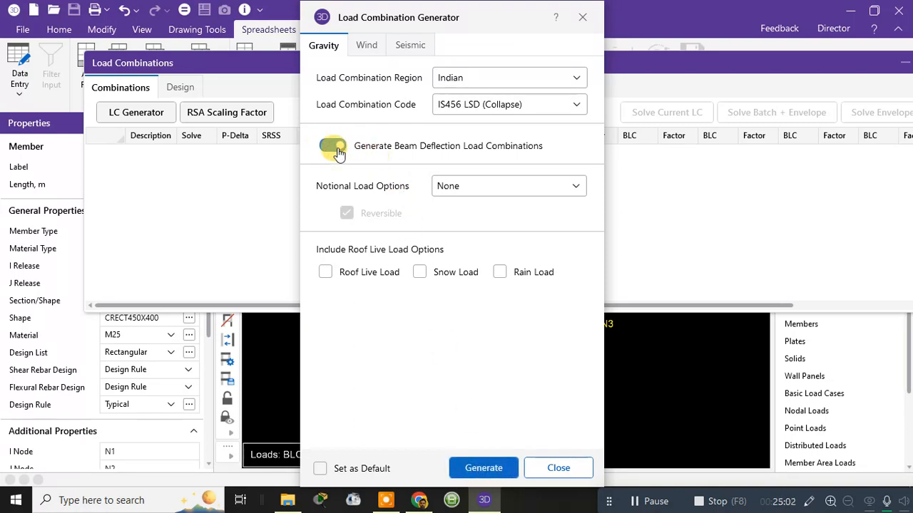
{"action": "left_click", "coordinate": [490, 470]}
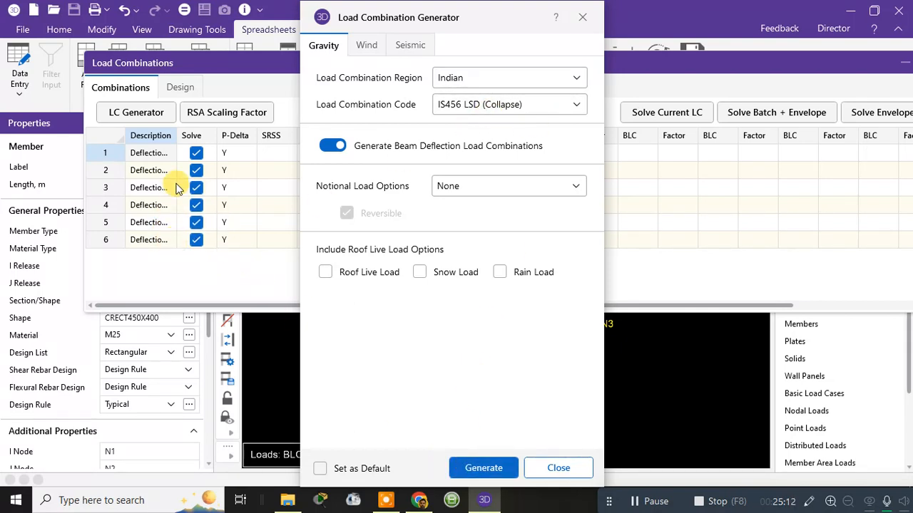
{"action": "left_click", "coordinate": [555, 469]}
Step: Delete the duplicate load combinations in rows 4 to 6, and close the Load Combinations spreadsheet
{"action": "left_click", "coordinate": [95, 206]}
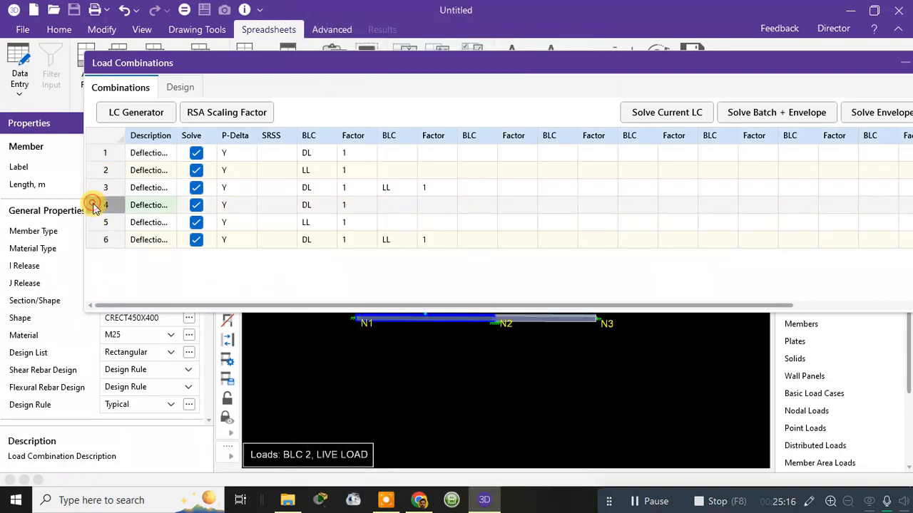
{"action": "left_click", "coordinate": [95, 222], "text": "shift"}
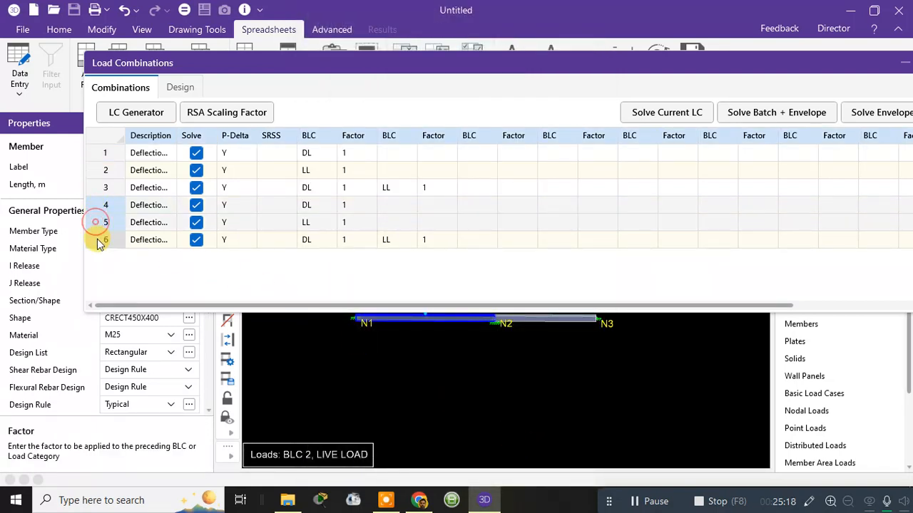
{"action": "right_click", "coordinate": [99, 240]}
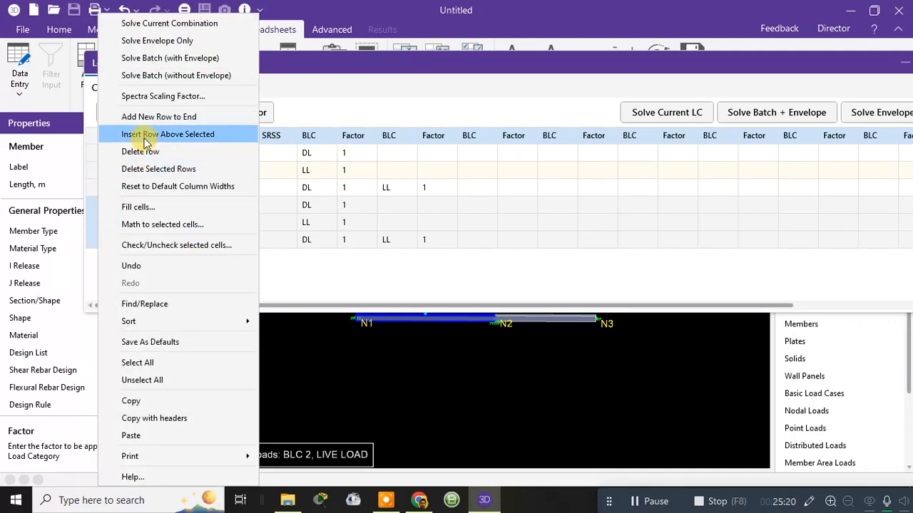
{"action": "left_click", "coordinate": [151, 169]}
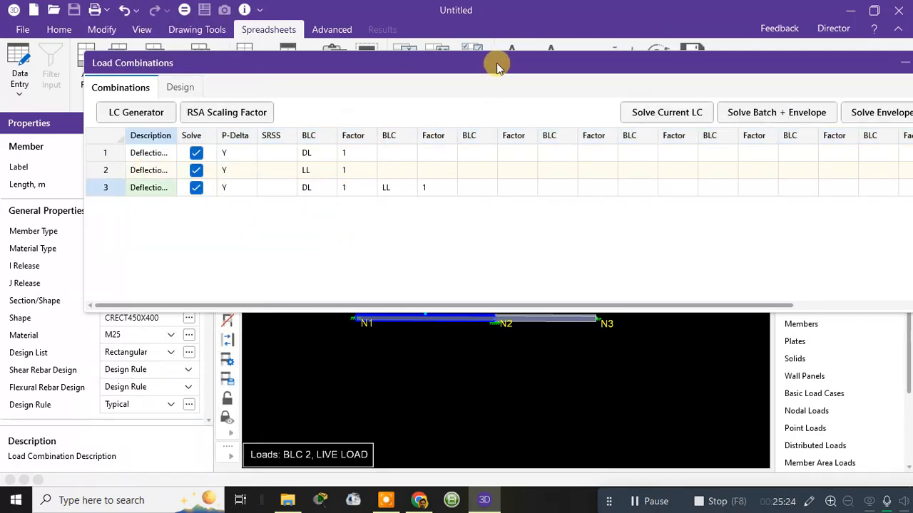
{"action": "left_click_drag", "start_coordinate": [511, 64], "coordinate": [346, 90]}
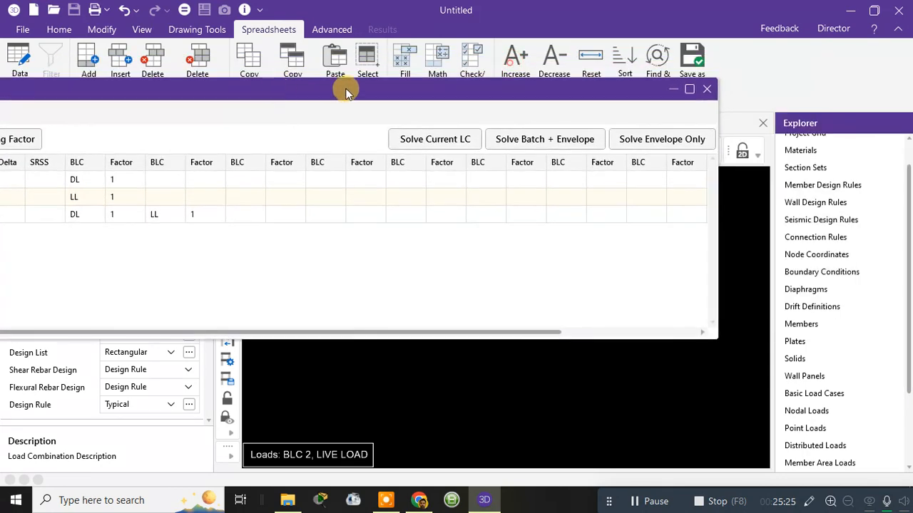
{"action": "left_click", "coordinate": [707, 90]}
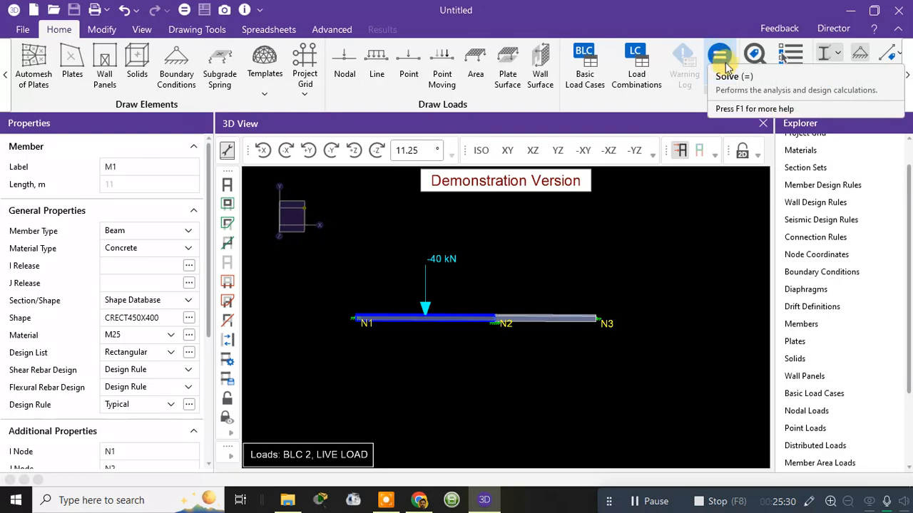
Step: Solve the model for the single load combination LC 1: Deflection 1, and close the warning log and node reactions
{"action": "left_click", "coordinate": [183, 11]}
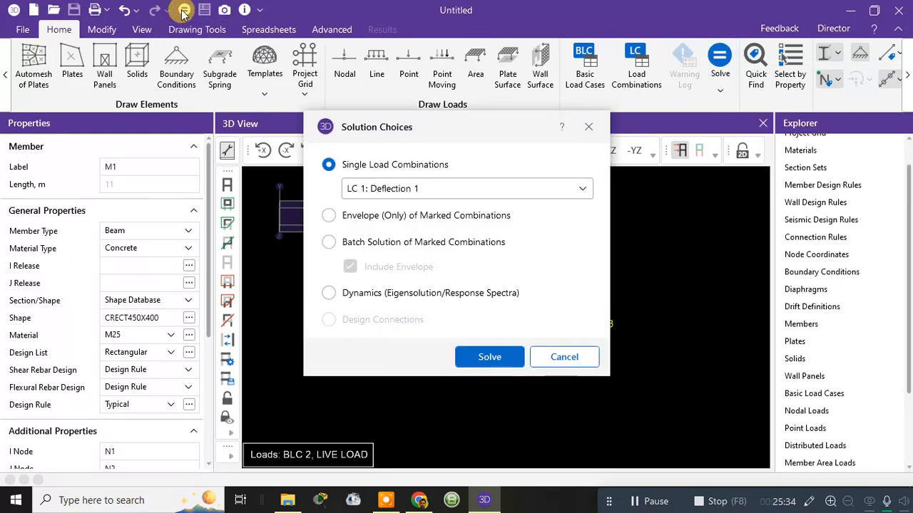
{"action": "left_click", "coordinate": [431, 187]}
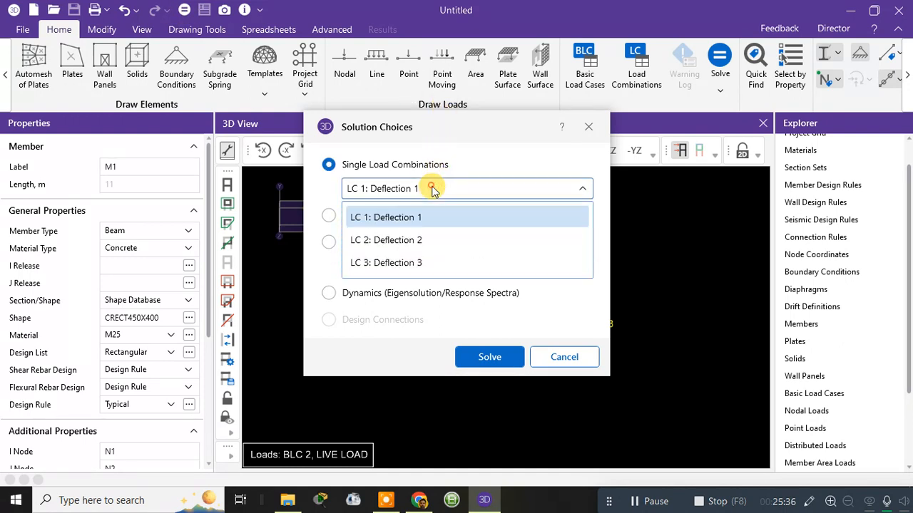
{"action": "left_click", "coordinate": [386, 218]}
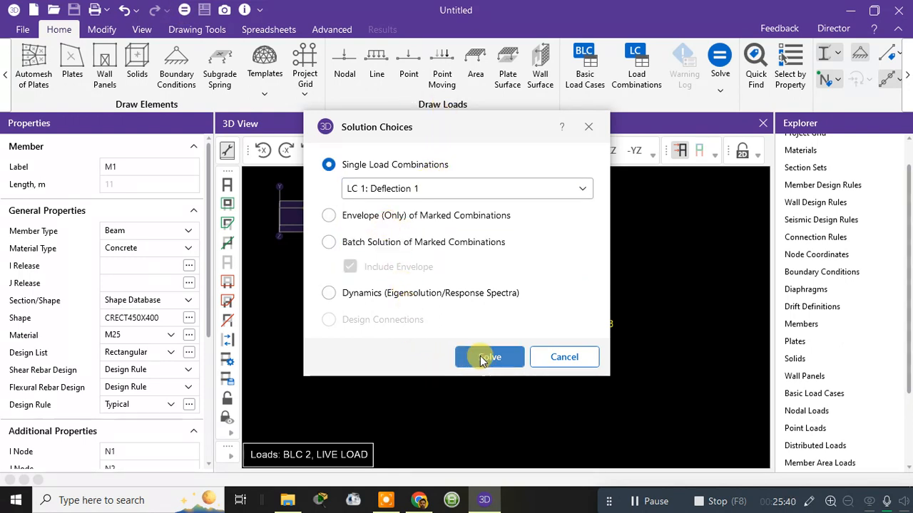
{"action": "left_click", "coordinate": [409, 226]}
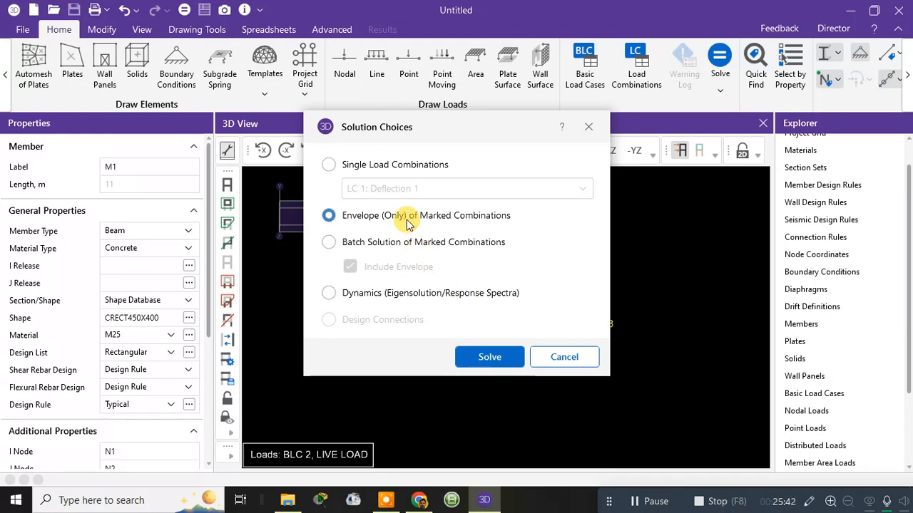
{"action": "left_click", "coordinate": [396, 166]}
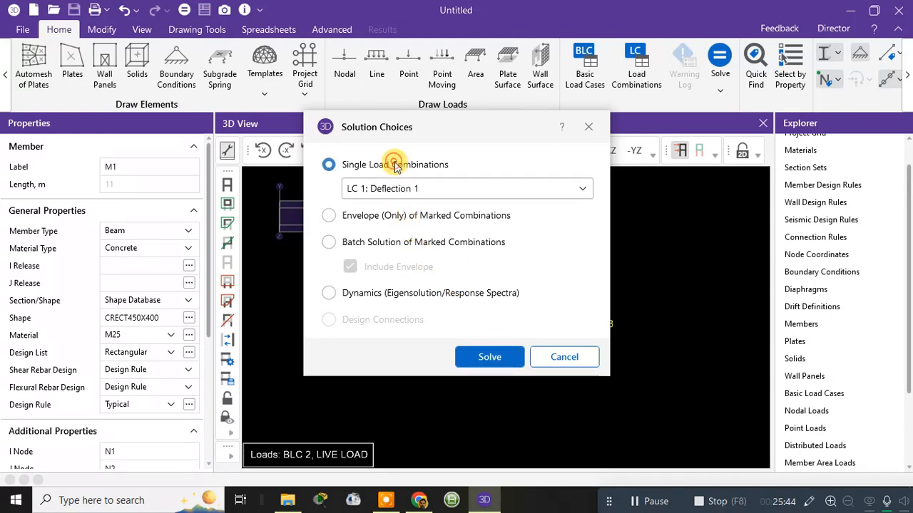
{"action": "left_click", "coordinate": [503, 361]}
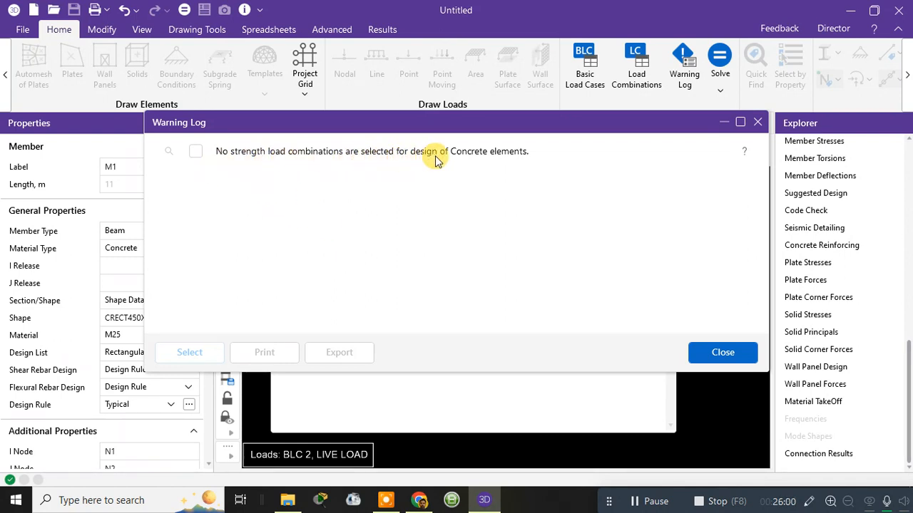
{"action": "left_click", "coordinate": [724, 351]}
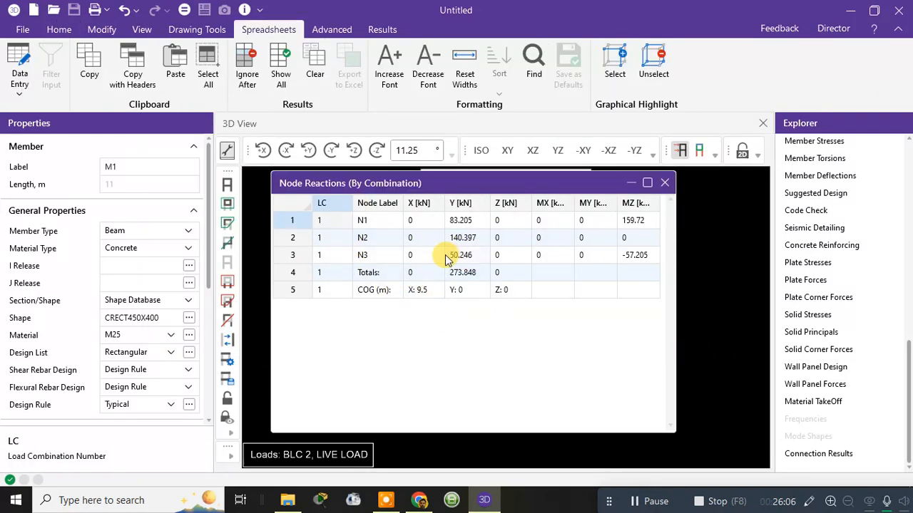
{"action": "left_click", "coordinate": [664, 184]}
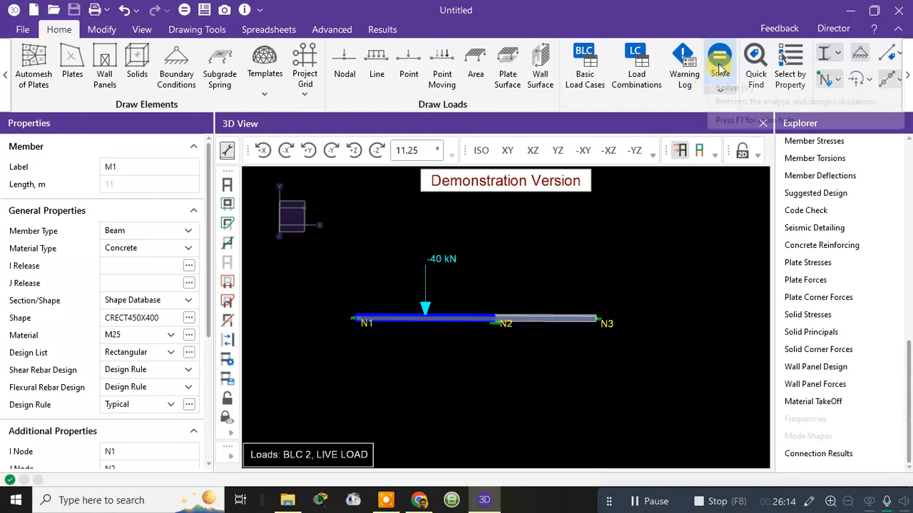
Step: Hide the applied loads in the 3D view and display the member results
{"action": "left_click", "coordinate": [681, 152]}
{"action": "left_click", "coordinate": [681, 152]}
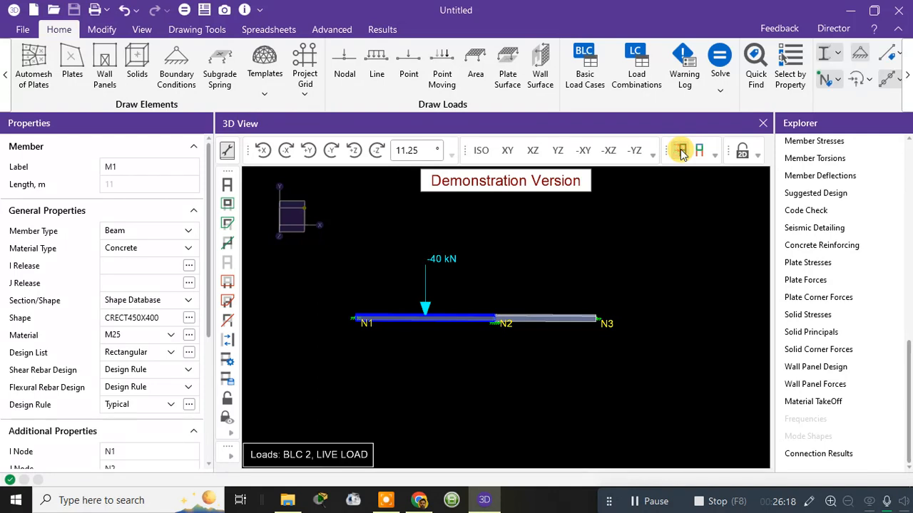
{"action": "left_click", "coordinate": [701, 152]}
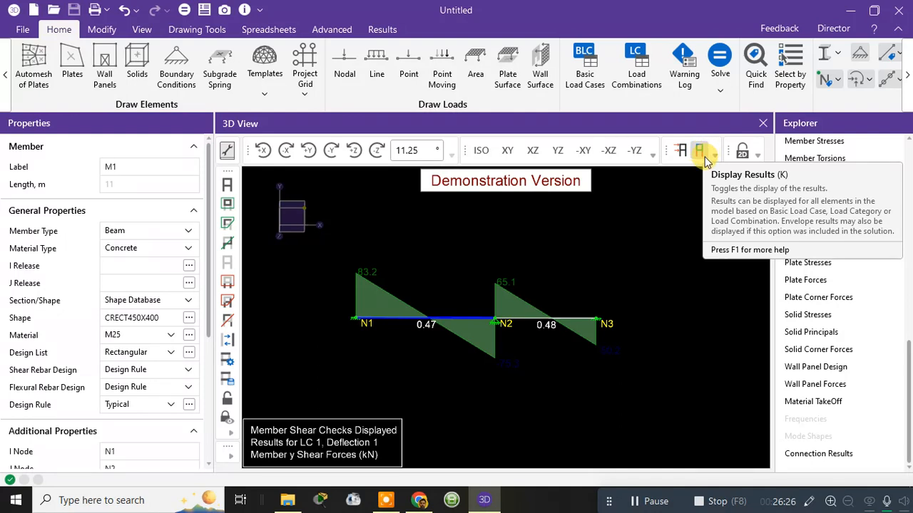
Step: Keep LC 1: Deflection 1 as the load combination for the displayed results
{"action": "left_click", "coordinate": [711, 156]}
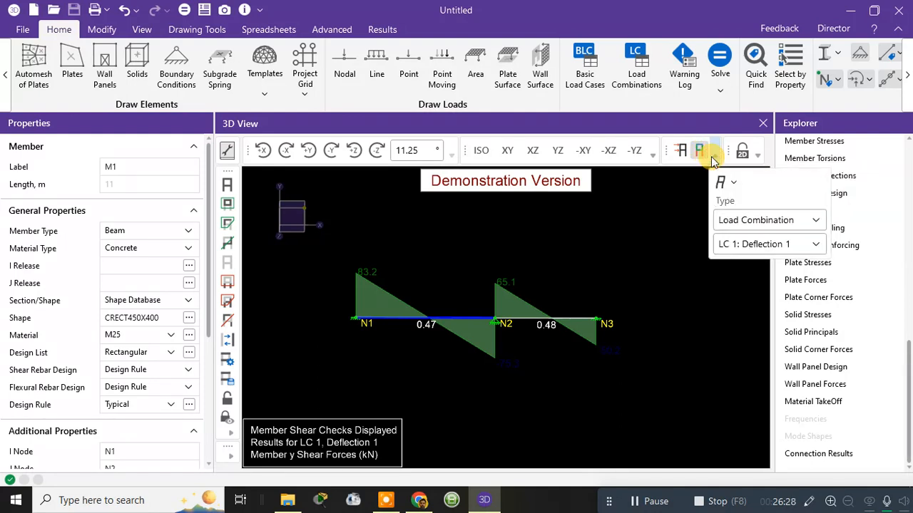
{"action": "left_click", "coordinate": [754, 251]}
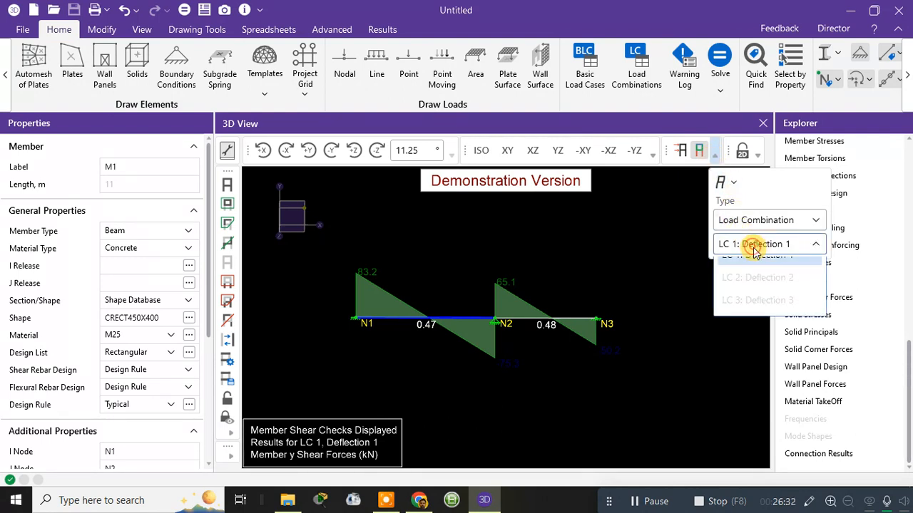
{"action": "left_click", "coordinate": [753, 248]}
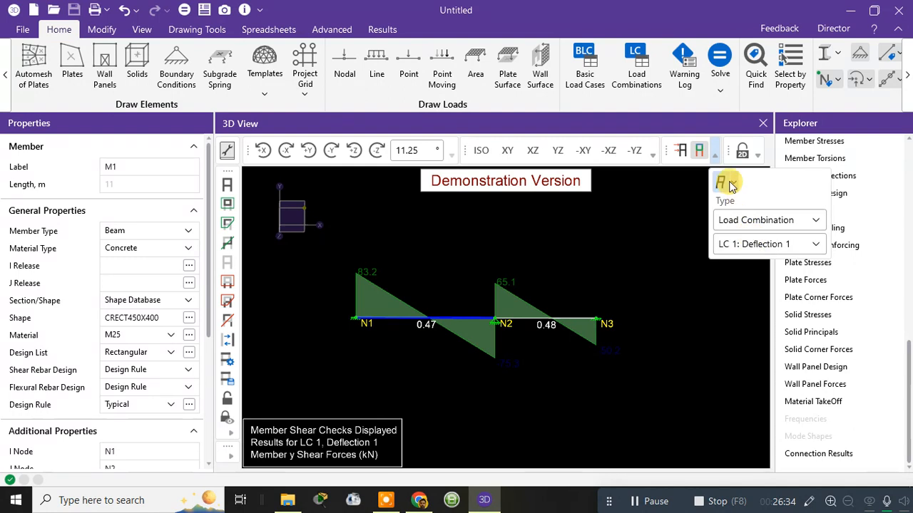
{"action": "left_click", "coordinate": [703, 153]}
{"action": "left_click", "coordinate": [696, 149]}
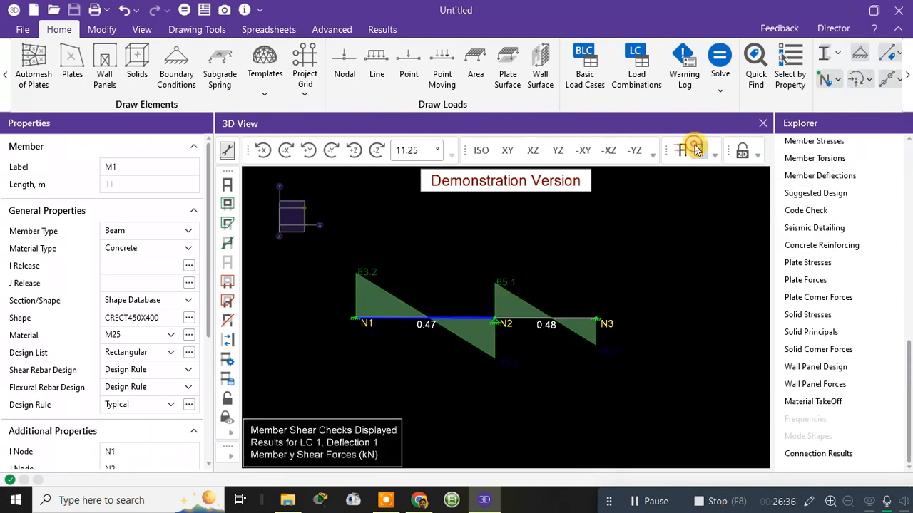
Step: View the beams' deflected shape with its undeflected shadow, and return to the member shear force display
{"action": "left_click", "coordinate": [712, 157]}
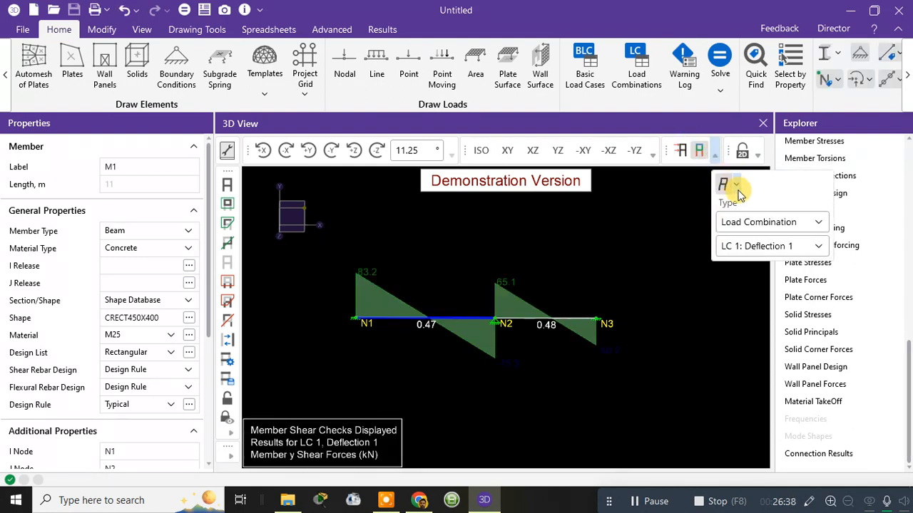
{"action": "left_click", "coordinate": [737, 189]}
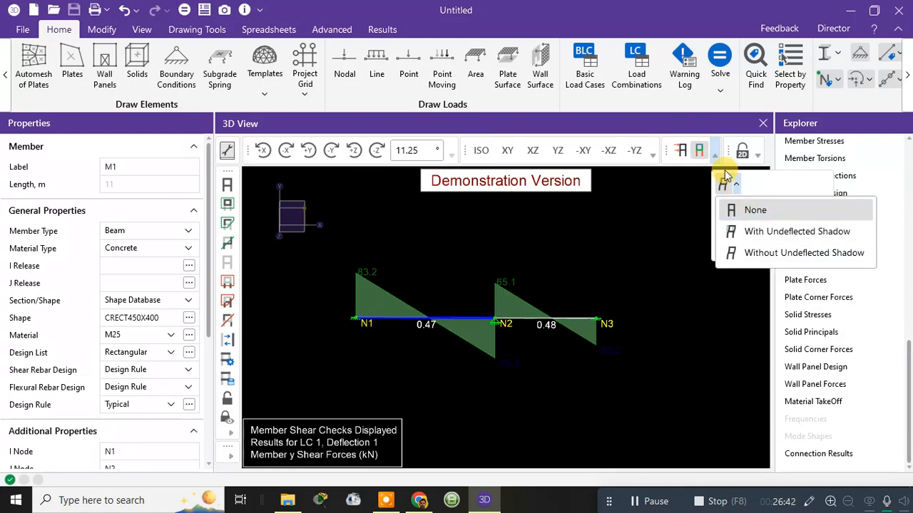
{"action": "left_click", "coordinate": [753, 232]}
{"action": "scroll", "coordinate": [499, 313], "scroll_direction": "up", "scroll_amount": 5}
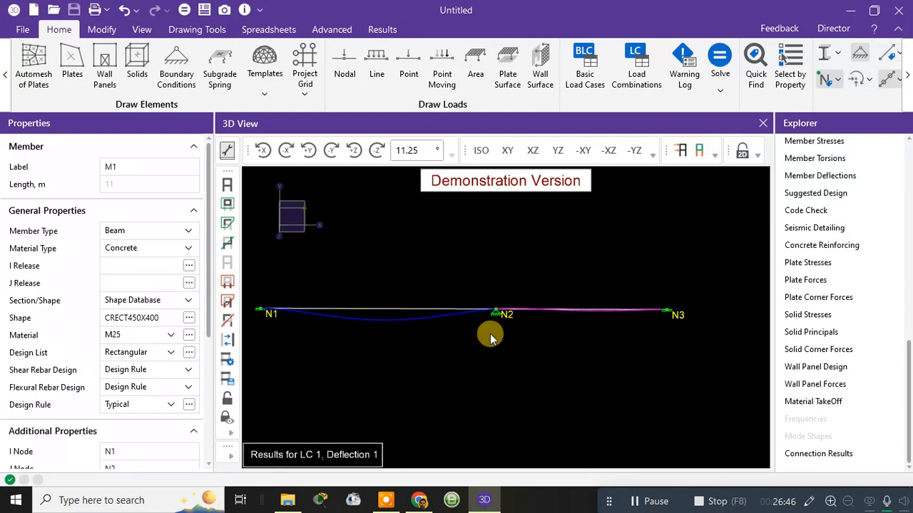
{"action": "scroll", "coordinate": [504, 303], "scroll_direction": "down", "scroll_amount": 4}
{"action": "scroll", "coordinate": [520, 312], "scroll_direction": "up", "scroll_amount": 5}
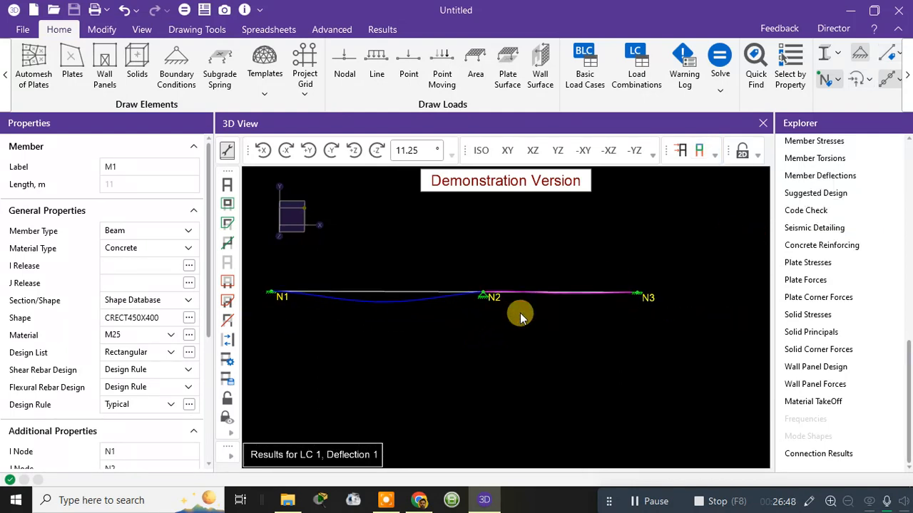
{"action": "scroll", "coordinate": [512, 261], "scroll_direction": "down", "scroll_amount": 5}
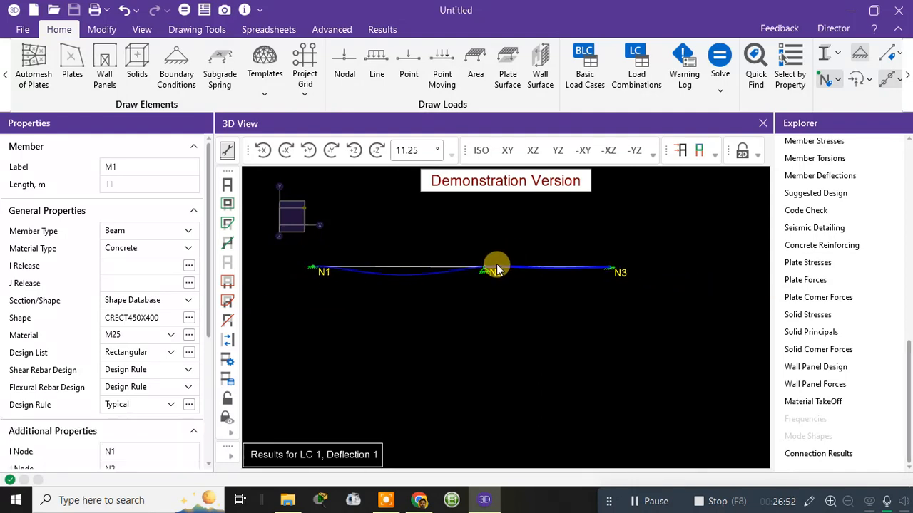
{"action": "left_click", "coordinate": [699, 150]}
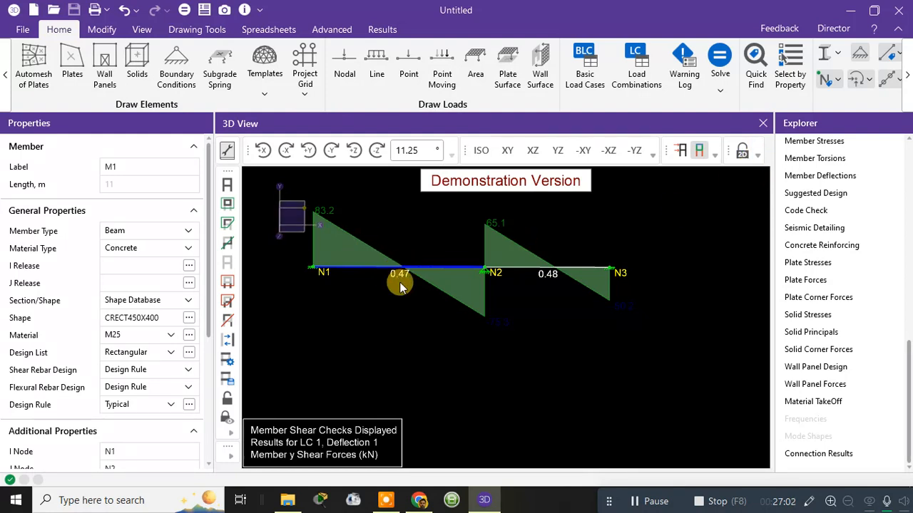
Step: Edit the 2D Lock Bin and add Basic Load Cases and Load Combinations from the Solution group to its current buttons
{"action": "left_click", "coordinate": [756, 158]}
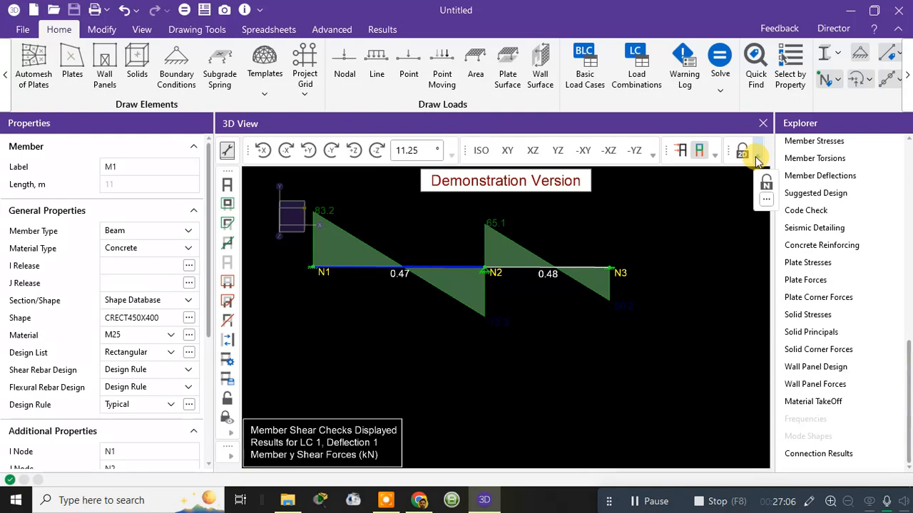
{"action": "left_click", "coordinate": [765, 201]}
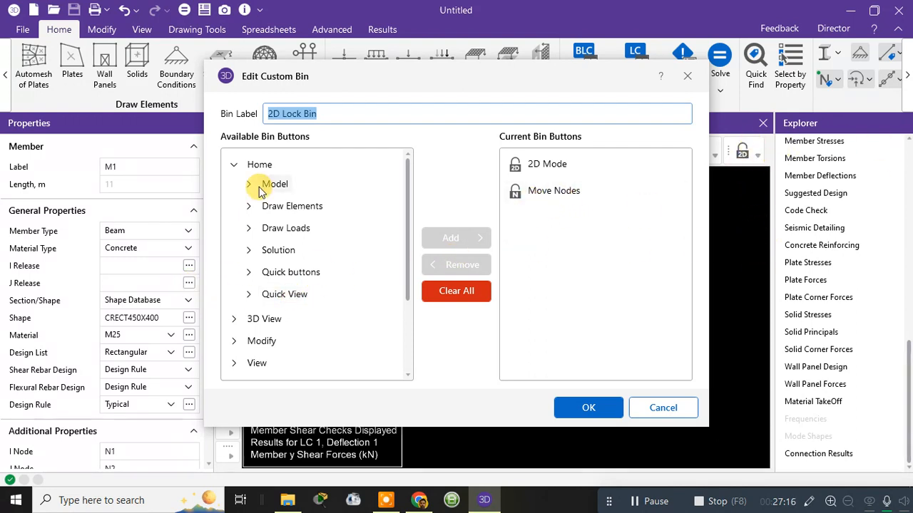
{"action": "left_click", "coordinate": [250, 251]}
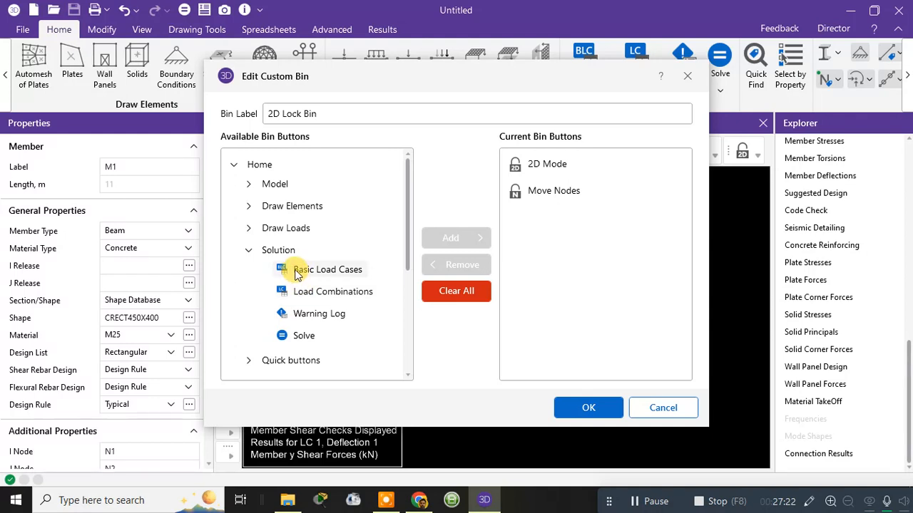
{"action": "left_click", "coordinate": [296, 271]}
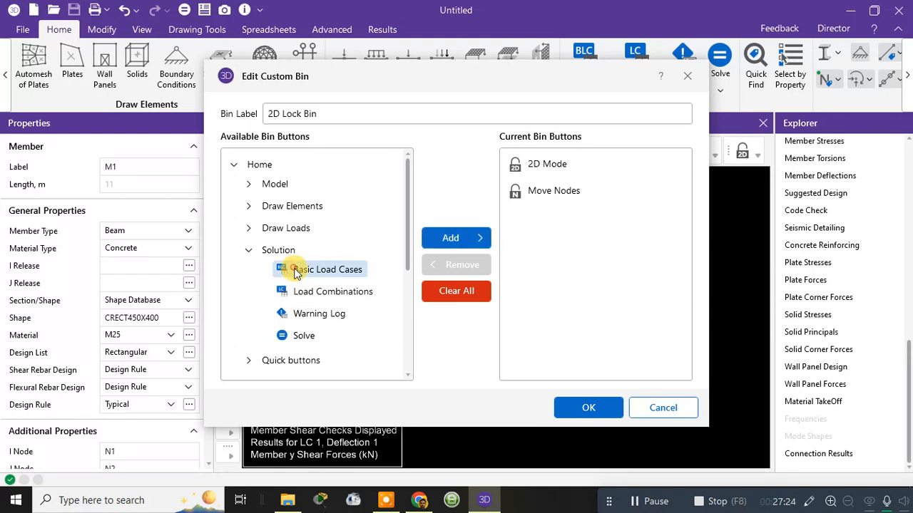
{"action": "left_click", "coordinate": [440, 240]}
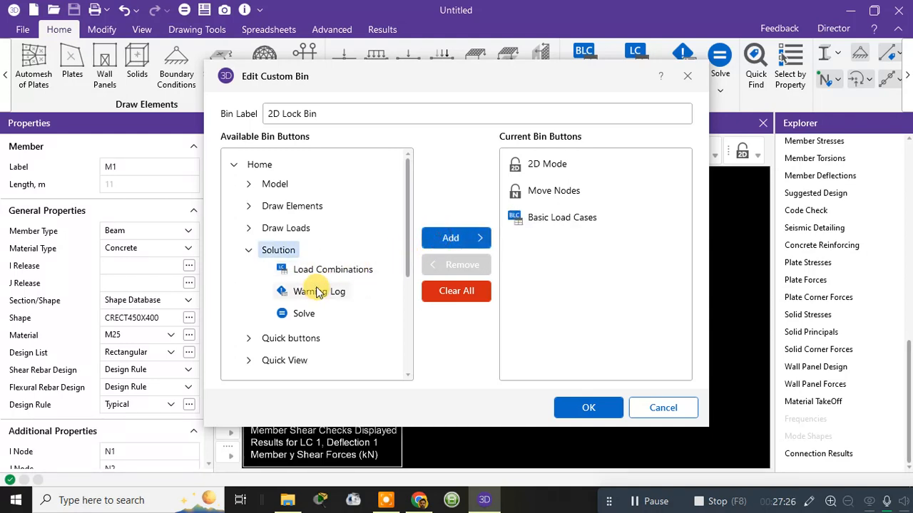
{"action": "left_click", "coordinate": [326, 270]}
{"action": "left_click", "coordinate": [450, 239]}
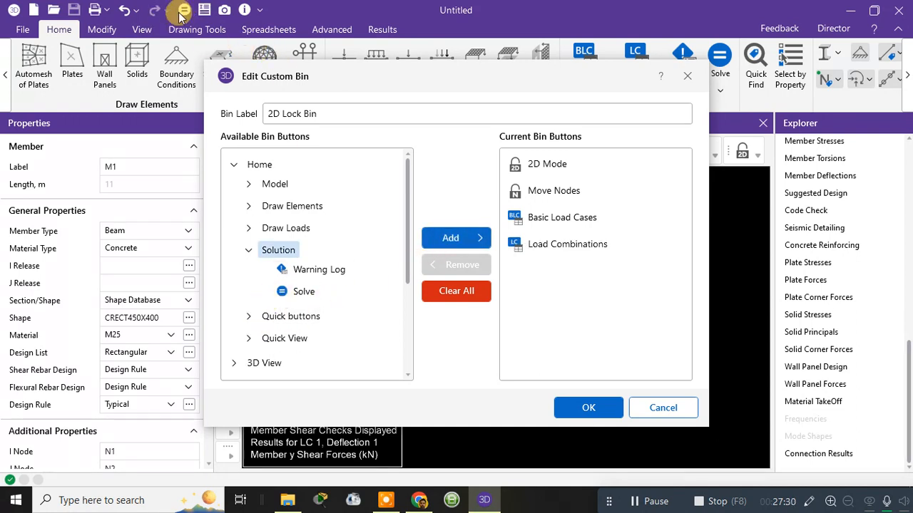
Step: Add View Member Forces and Node Reactions from the Quick View group to the 2D Lock Bin
{"action": "left_click", "coordinate": [247, 316]}
{"action": "left_click", "coordinate": [247, 316]}
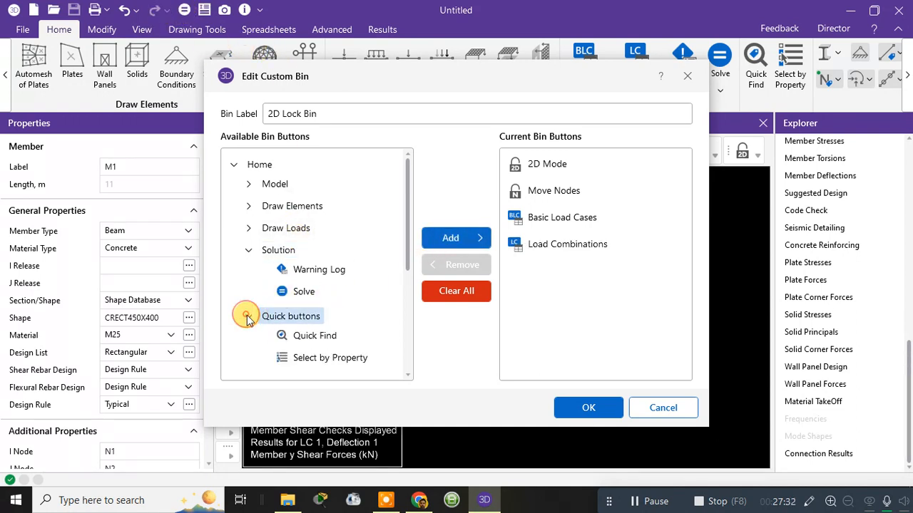
{"action": "scroll", "coordinate": [250, 316], "scroll_direction": "down", "scroll_amount": 2}
{"action": "left_click", "coordinate": [248, 318]}
{"action": "scroll", "coordinate": [278, 299], "scroll_direction": "down", "scroll_amount": 5}
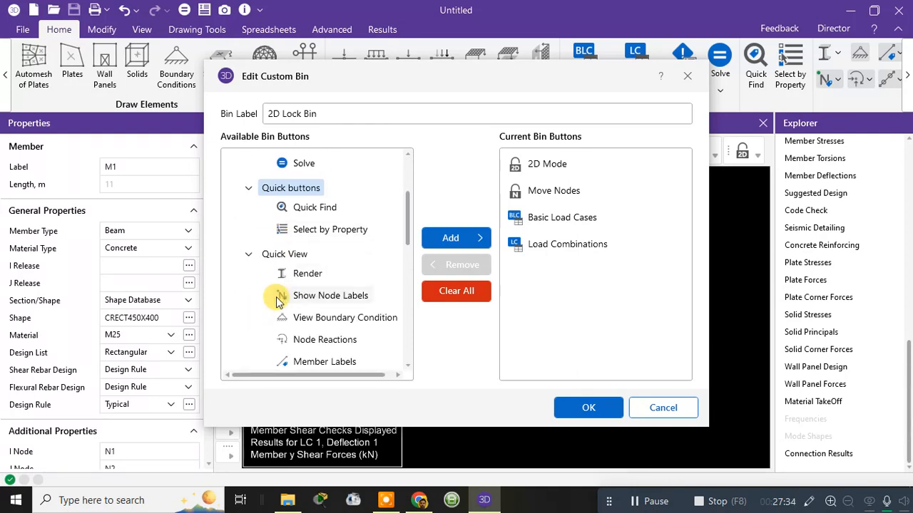
{"action": "scroll", "coordinate": [283, 298], "scroll_direction": "up", "scroll_amount": 5}
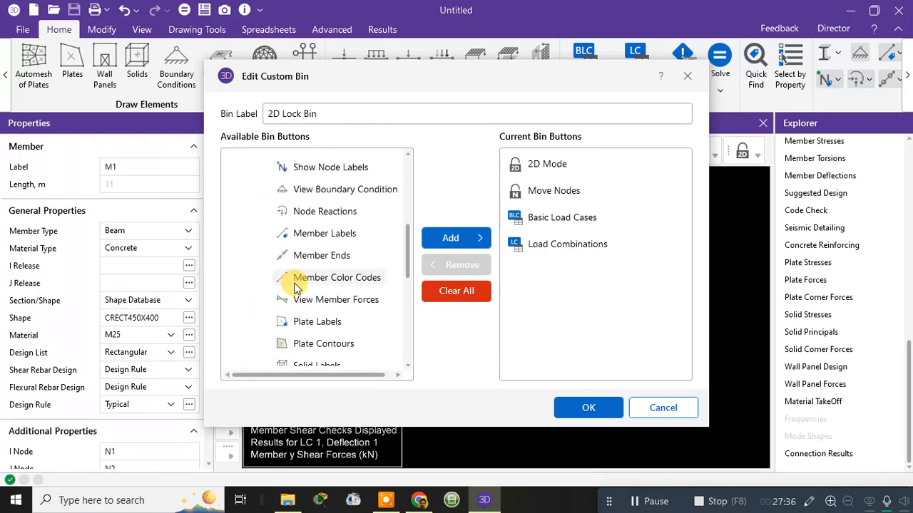
{"action": "scroll", "coordinate": [283, 259], "scroll_direction": "down", "scroll_amount": 3}
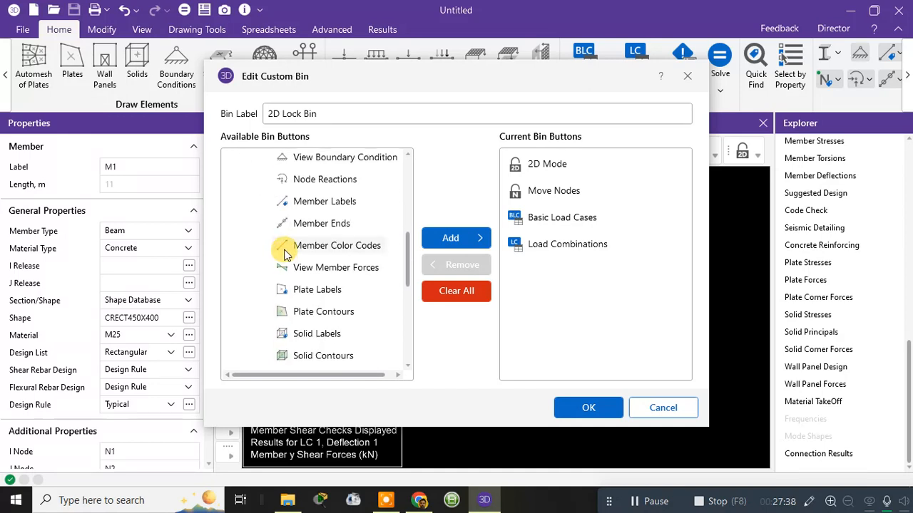
{"action": "left_click", "coordinate": [308, 271]}
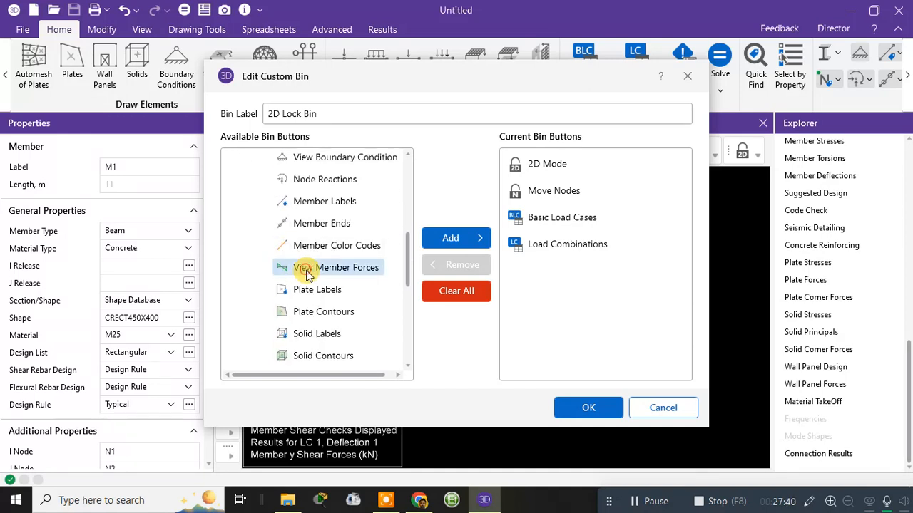
{"action": "left_click", "coordinate": [473, 238]}
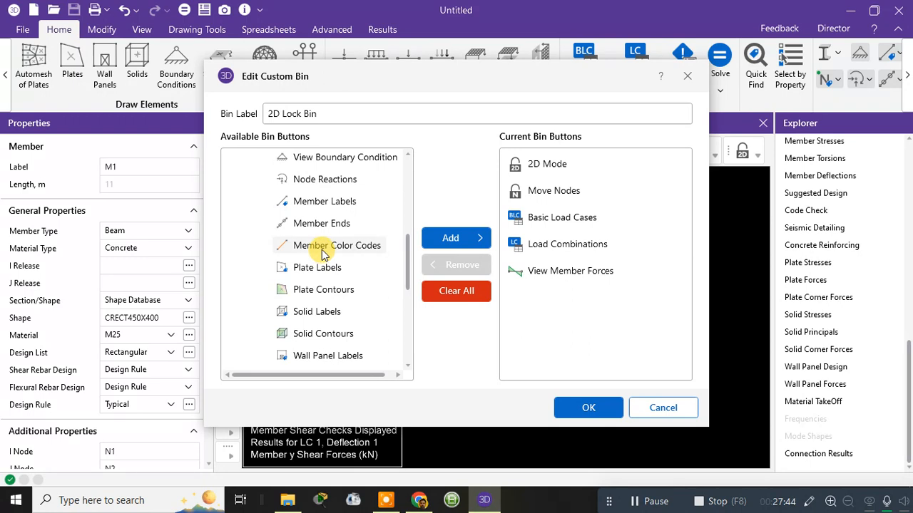
{"action": "left_click", "coordinate": [320, 184]}
{"action": "left_click", "coordinate": [448, 238]}
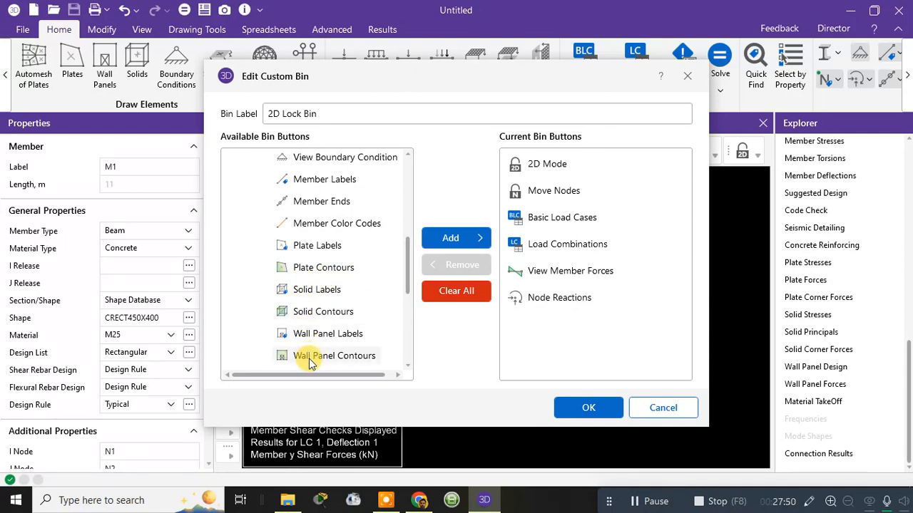
Step: Add Wall Panel Labels and the Distance Measure Tool to the 2D Lock Bin
{"action": "left_click", "coordinate": [316, 335]}
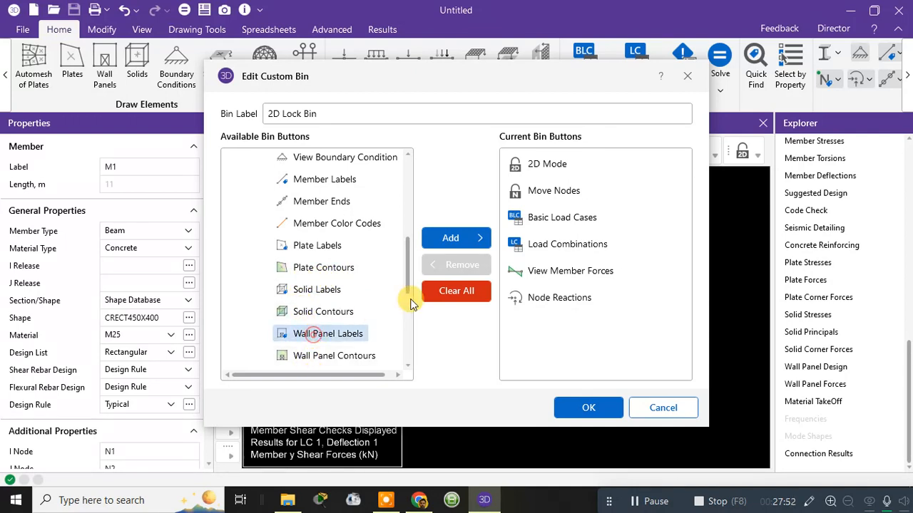
{"action": "left_click", "coordinate": [448, 238]}
{"action": "scroll", "coordinate": [330, 332], "scroll_direction": "down", "scroll_amount": 1}
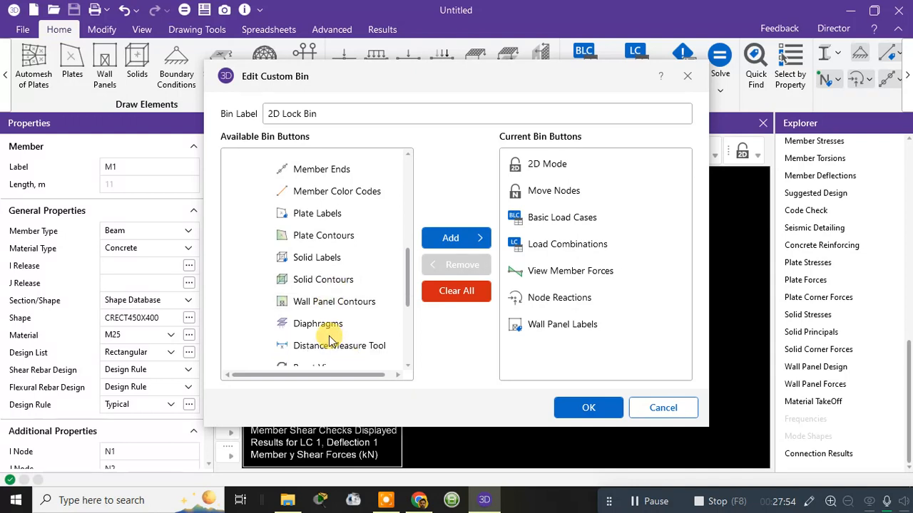
{"action": "scroll", "coordinate": [328, 343], "scroll_direction": "down", "scroll_amount": 1}
{"action": "left_click", "coordinate": [340, 314]}
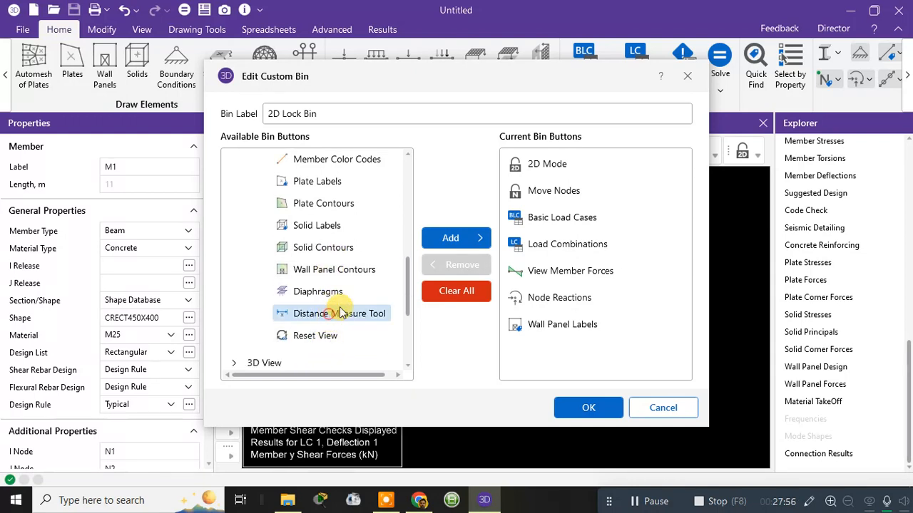
{"action": "left_click", "coordinate": [445, 238]}
Step: Add Solid Contours, Plate Contours and Plate Labels to the 2D Lock Bin
{"action": "left_click", "coordinate": [312, 248]}
{"action": "left_click", "coordinate": [430, 246]}
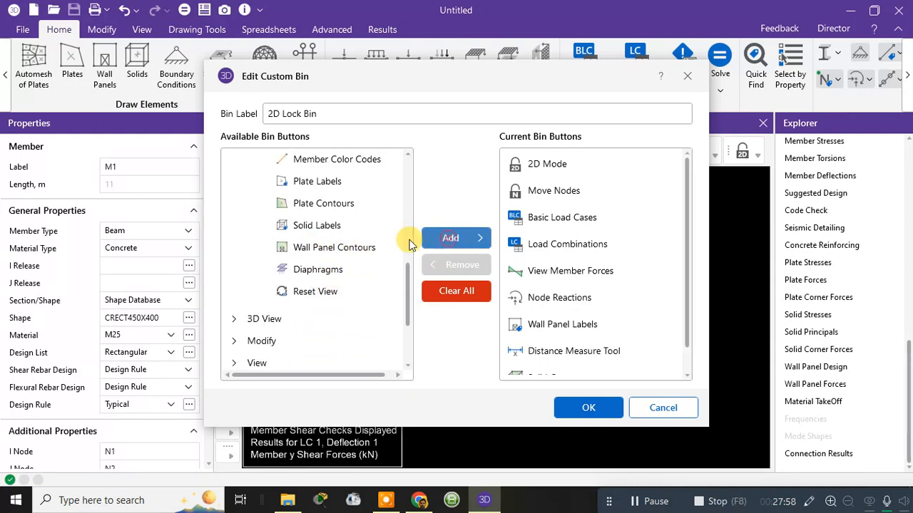
{"action": "left_click", "coordinate": [305, 203]}
{"action": "left_click", "coordinate": [438, 239]}
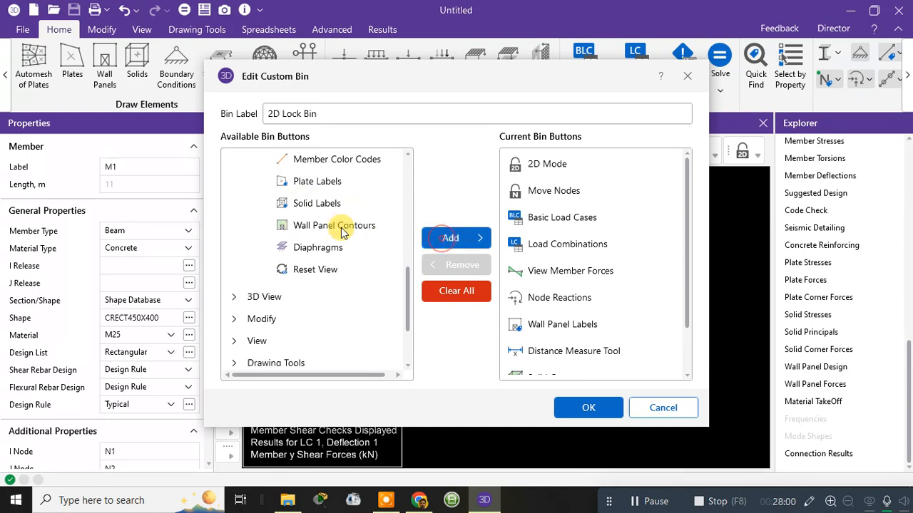
{"action": "left_click", "coordinate": [307, 181]}
{"action": "left_click", "coordinate": [444, 239]}
Step: Add the Animate group from the View category to the 2D Lock Bin
{"action": "scroll", "coordinate": [340, 240], "scroll_direction": "down", "scroll_amount": 1}
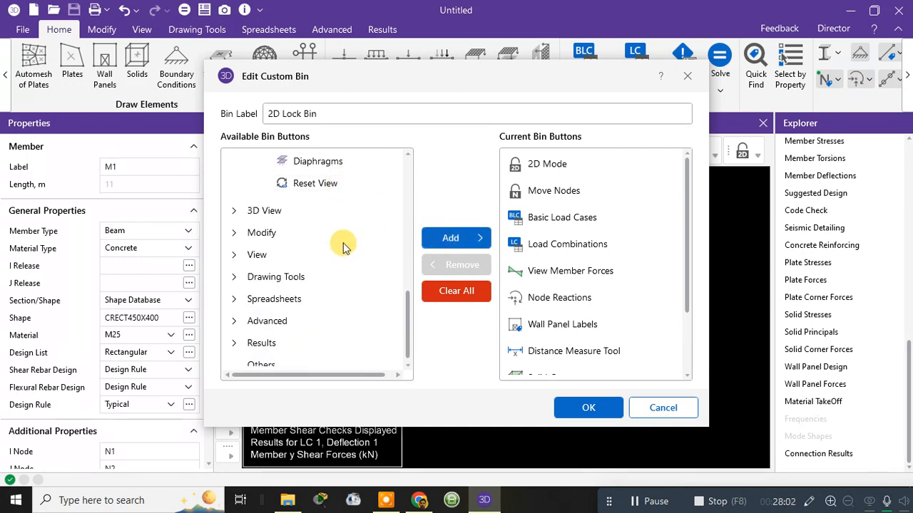
{"action": "left_click", "coordinate": [259, 211]}
{"action": "left_click", "coordinate": [233, 211]}
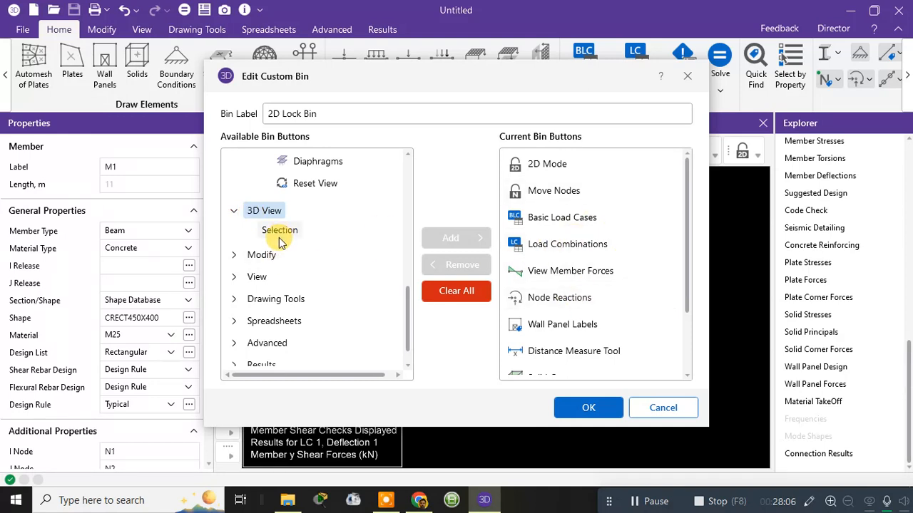
{"action": "left_click", "coordinate": [233, 254]}
{"action": "scroll", "coordinate": [269, 295], "scroll_direction": "down", "scroll_amount": 2}
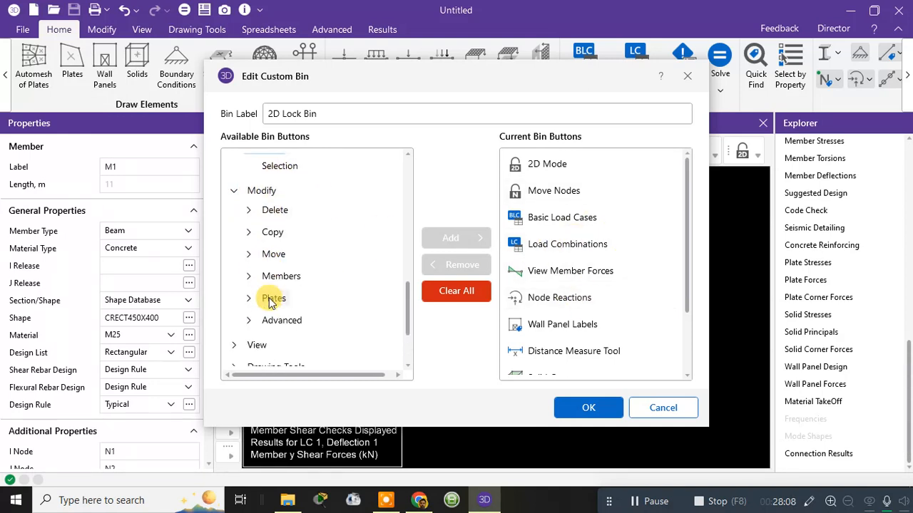
{"action": "left_click", "coordinate": [234, 314]}
{"action": "scroll", "coordinate": [279, 292], "scroll_direction": "down", "scroll_amount": 3}
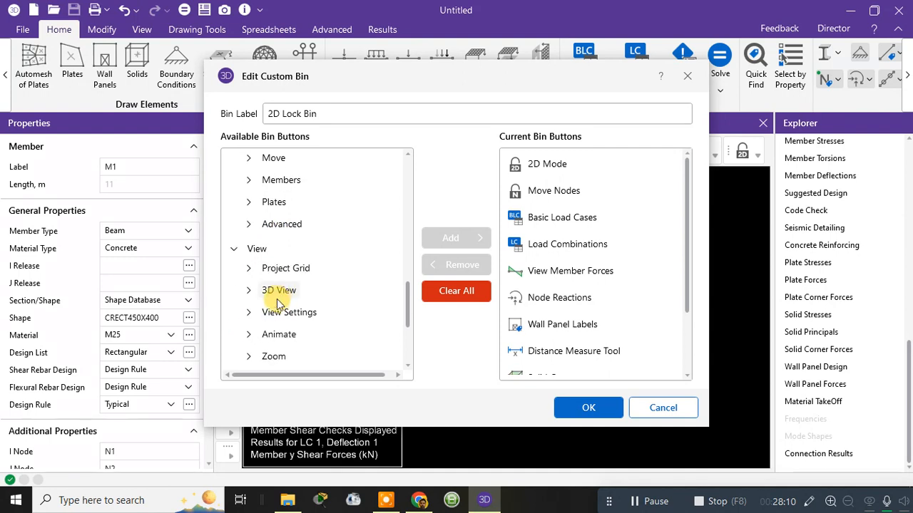
{"action": "scroll", "coordinate": [279, 321], "scroll_direction": "down", "scroll_amount": 3}
{"action": "left_click", "coordinate": [274, 238]}
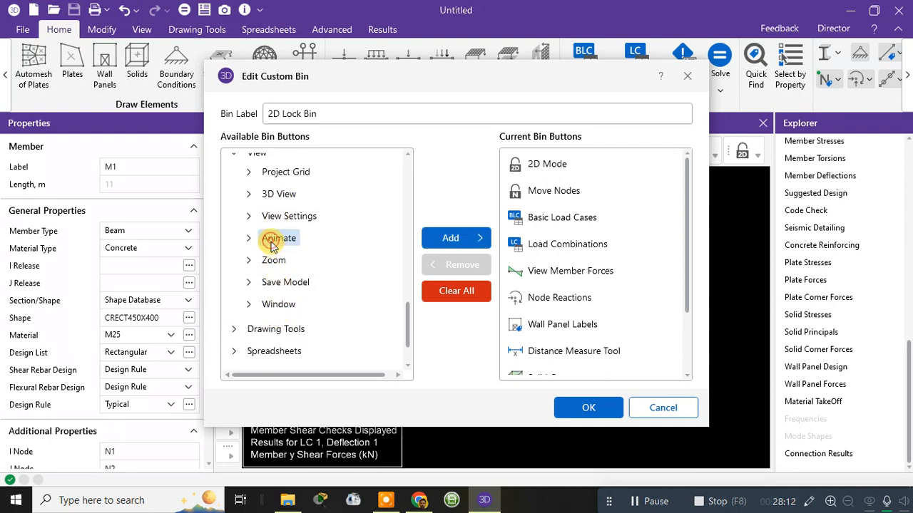
{"action": "left_click", "coordinate": [453, 240]}
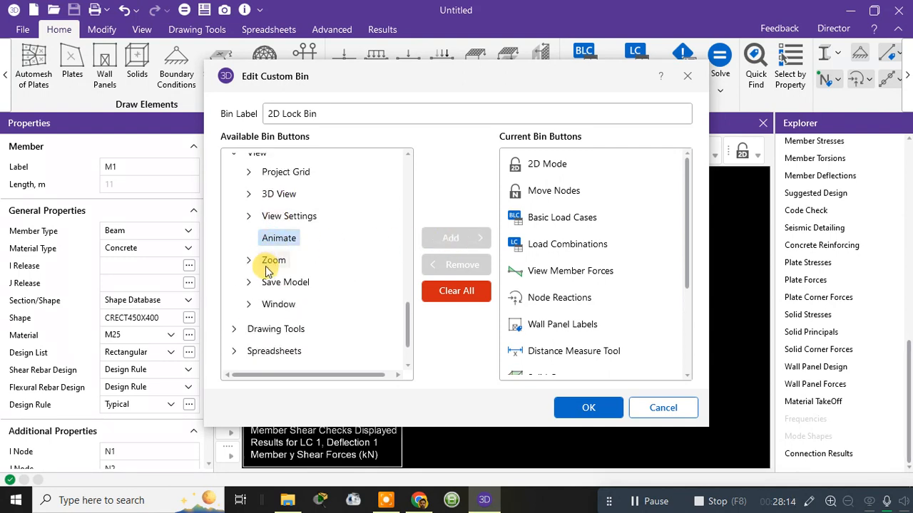
{"action": "scroll", "coordinate": [251, 296], "scroll_direction": "down", "scroll_amount": 1}
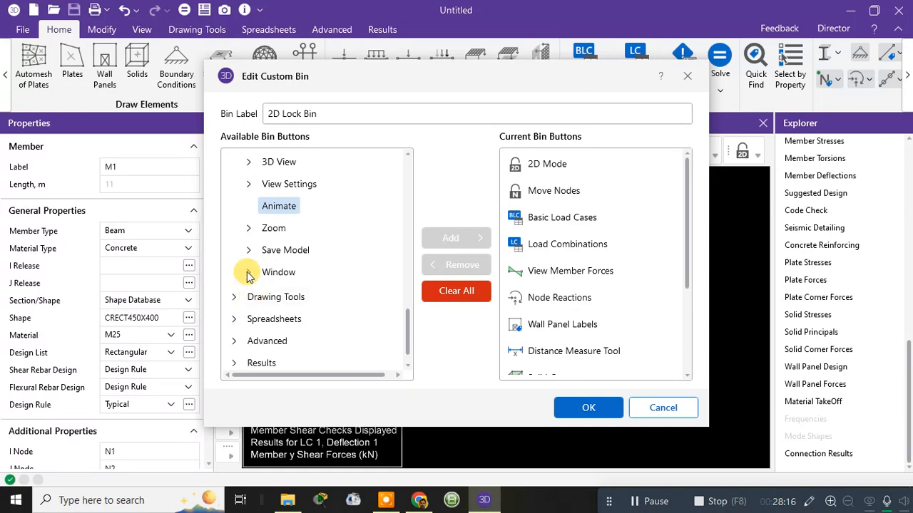
Step: Add the Display Grid group from the Drawing Tools category to the 2D Lock Bin
{"action": "left_click", "coordinate": [247, 271]}
{"action": "left_click", "coordinate": [247, 271]}
{"action": "left_click", "coordinate": [234, 296]}
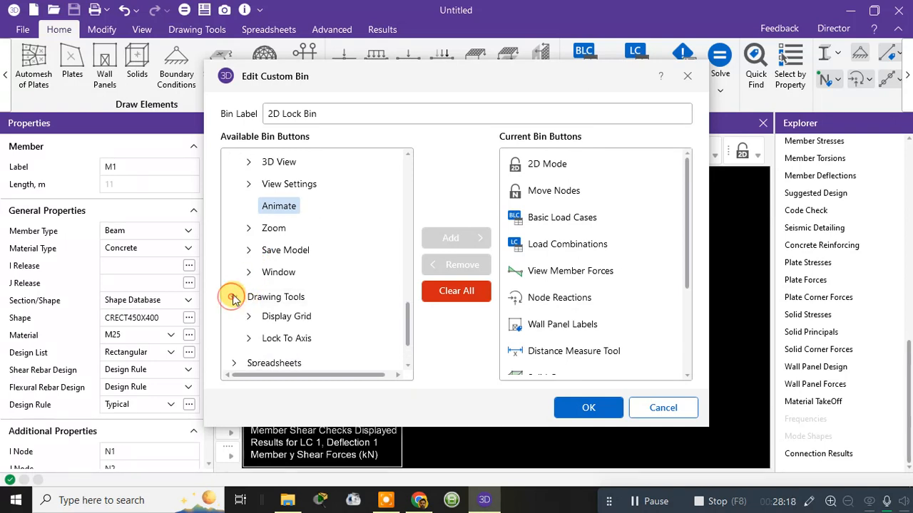
{"action": "scroll", "coordinate": [241, 292], "scroll_direction": "down", "scroll_amount": 1}
{"action": "left_click", "coordinate": [252, 253]}
{"action": "left_click", "coordinate": [252, 253]}
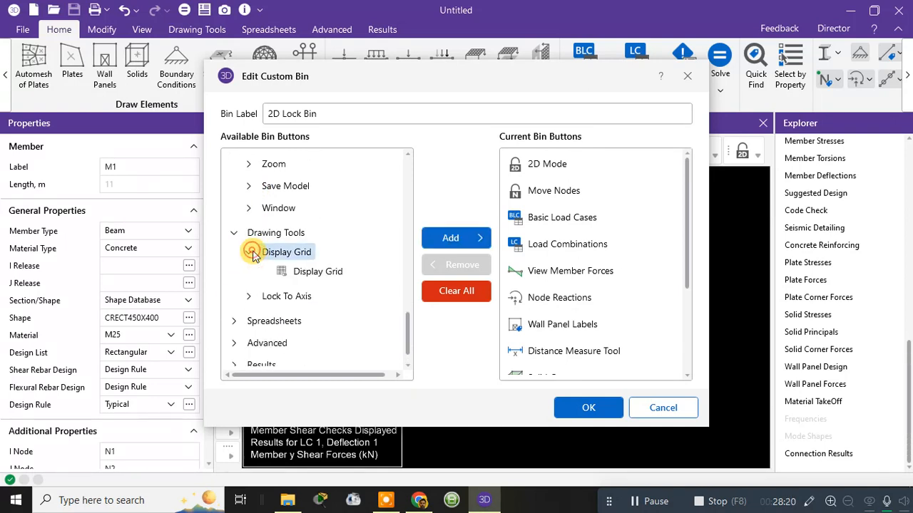
{"action": "left_click", "coordinate": [252, 253]}
{"action": "left_click", "coordinate": [250, 253]}
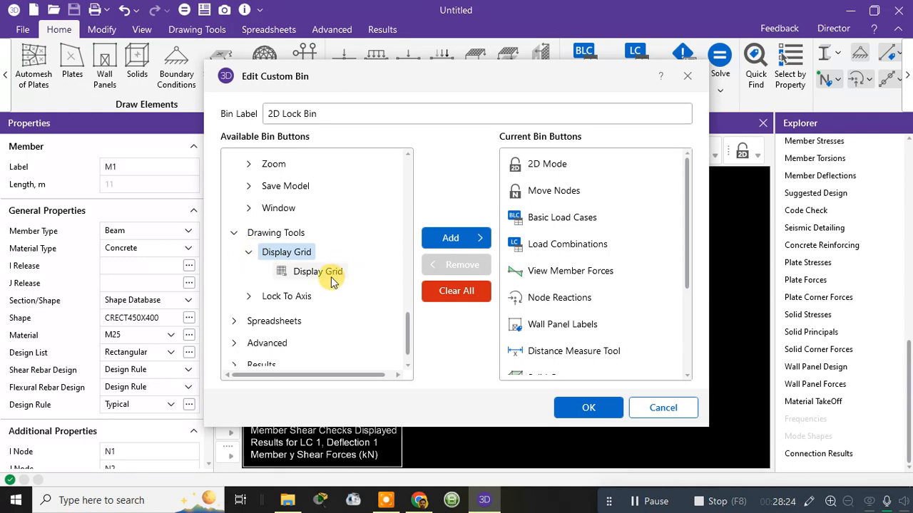
{"action": "left_click", "coordinate": [428, 238]}
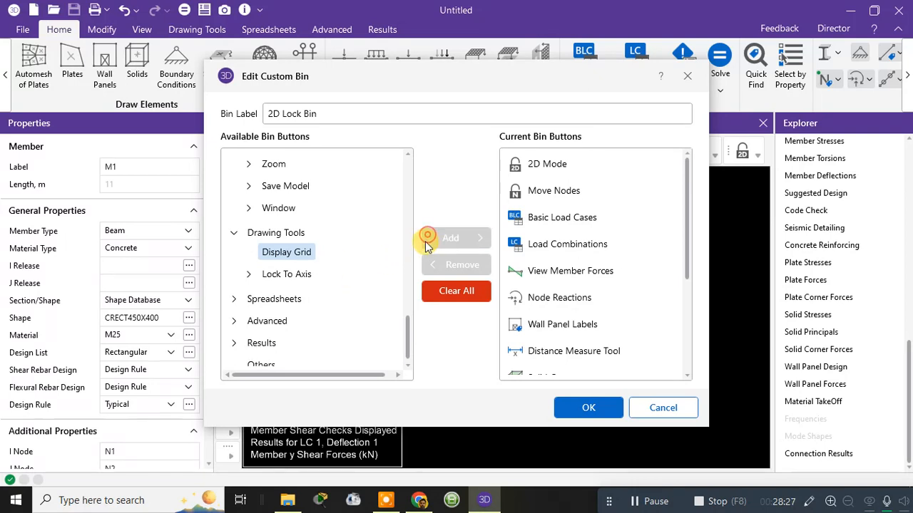
Step: Check the Spreadsheets, Advanced and Results categories for further bin buttons and save the customized 2D Lock Bin
{"action": "left_click", "coordinate": [234, 300]}
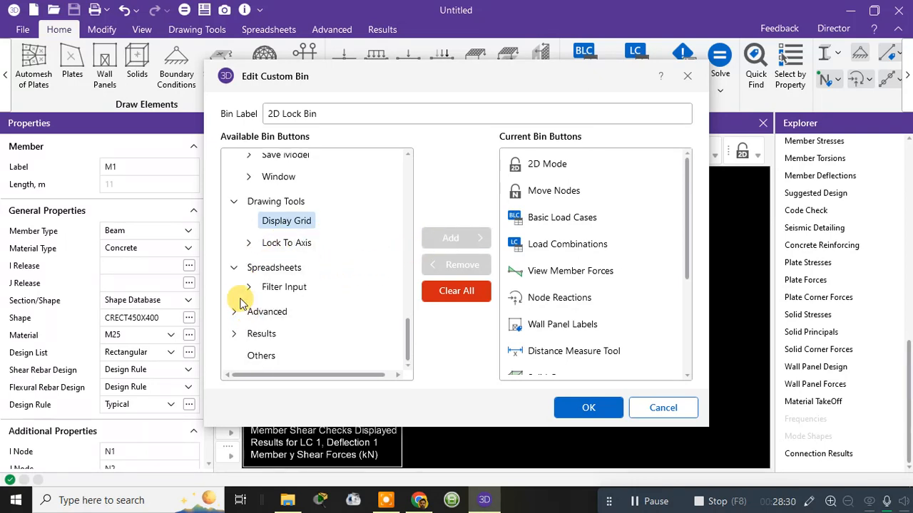
{"action": "left_click", "coordinate": [234, 309]}
{"action": "left_click", "coordinate": [246, 321]}
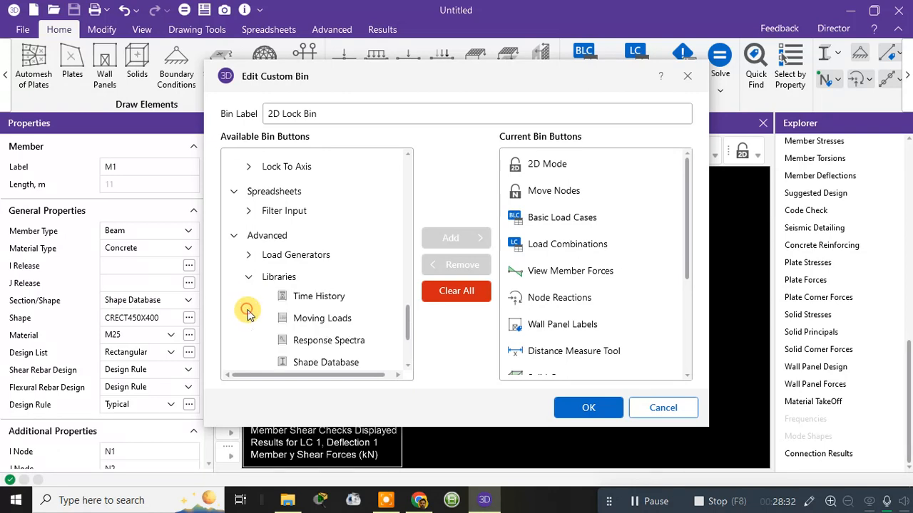
{"action": "scroll", "coordinate": [299, 286], "scroll_direction": "down", "scroll_amount": 4}
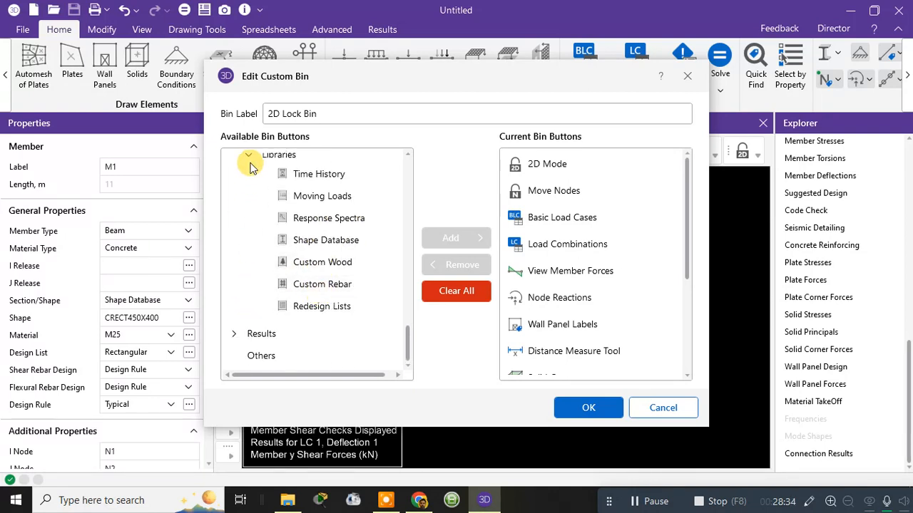
{"action": "left_click", "coordinate": [250, 156]}
{"action": "left_click", "coordinate": [235, 334]}
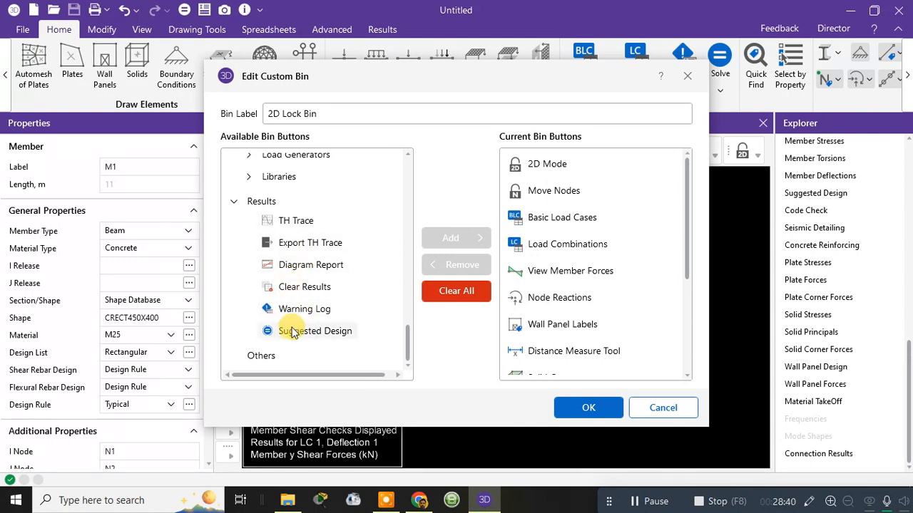
{"action": "left_click", "coordinate": [586, 407]}
Step: Display the Mzz bending moment diagram on the beam members using the bin's View Member Forces tool
{"action": "left_click", "coordinate": [758, 157]}
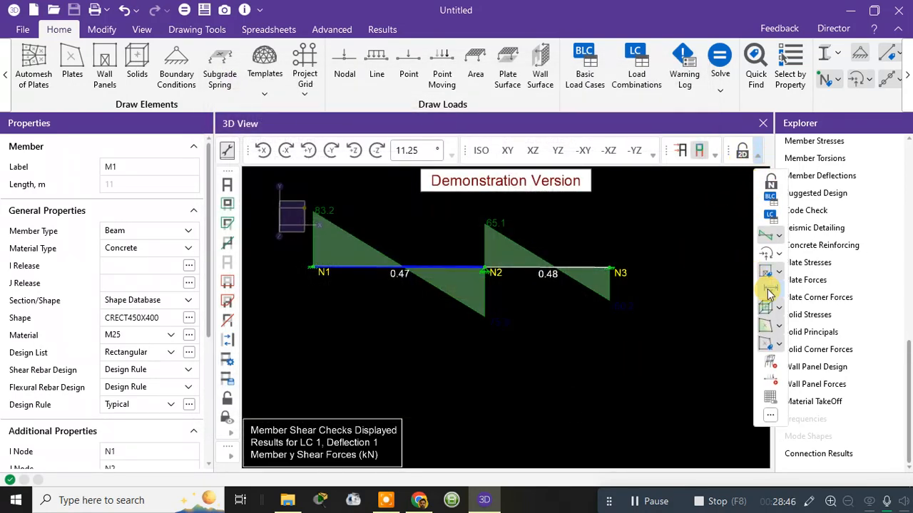
{"action": "left_click", "coordinate": [781, 237]}
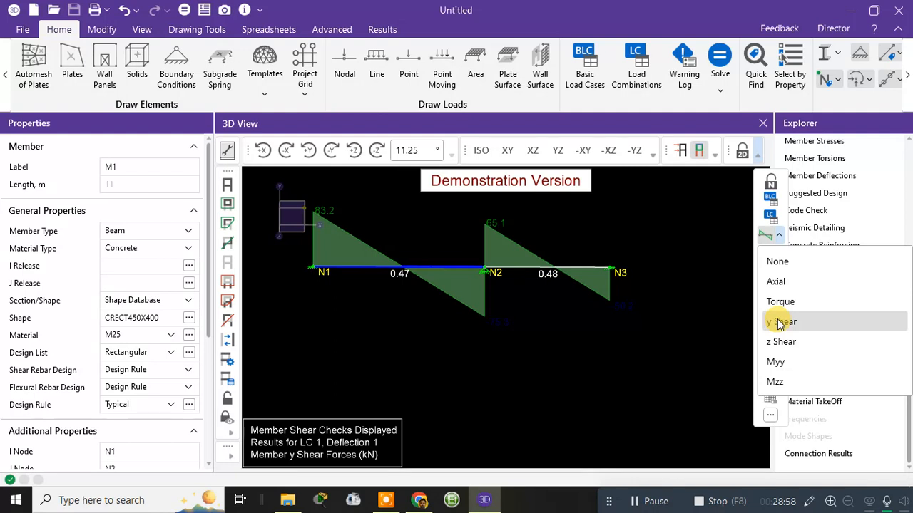
{"action": "left_click", "coordinate": [775, 382]}
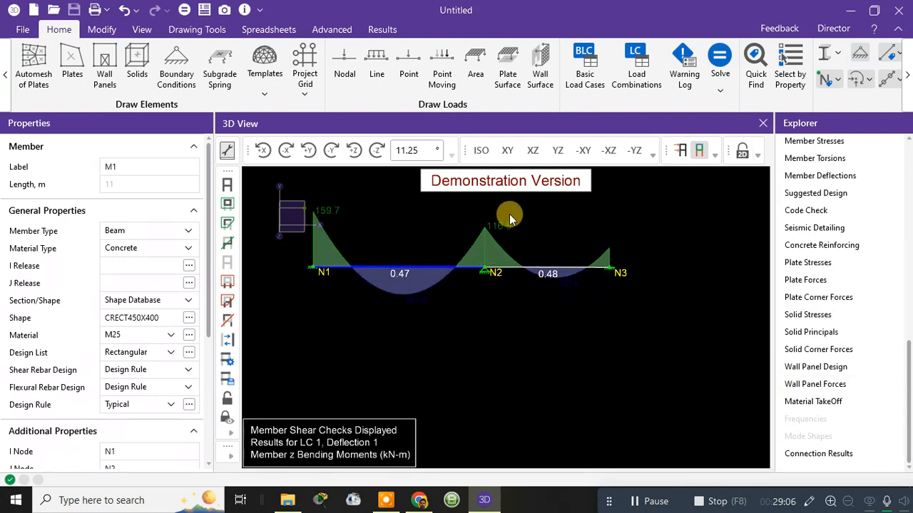
{"action": "scroll", "coordinate": [507, 223], "scroll_direction": "up", "scroll_amount": 2}
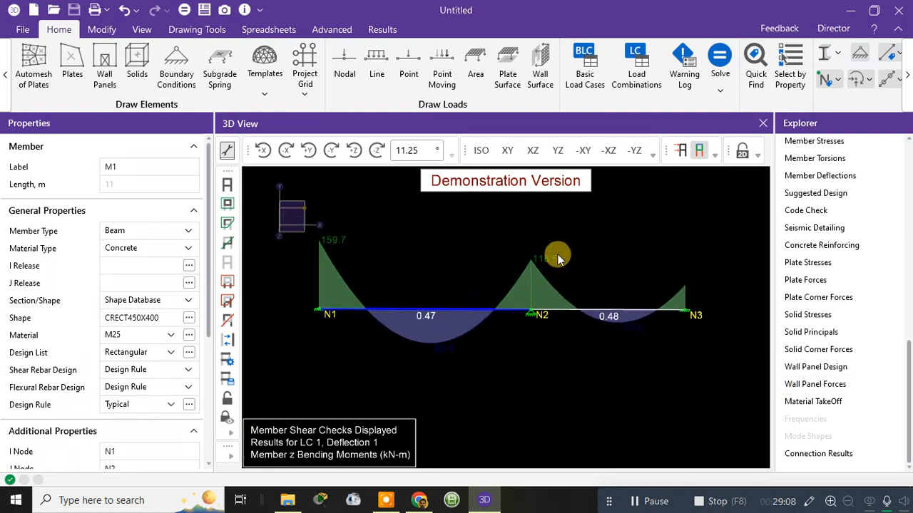
Step: Start an image capture of the bending moment view and set the snapshot's paper size to A4
{"action": "left_click", "coordinate": [226, 11]}
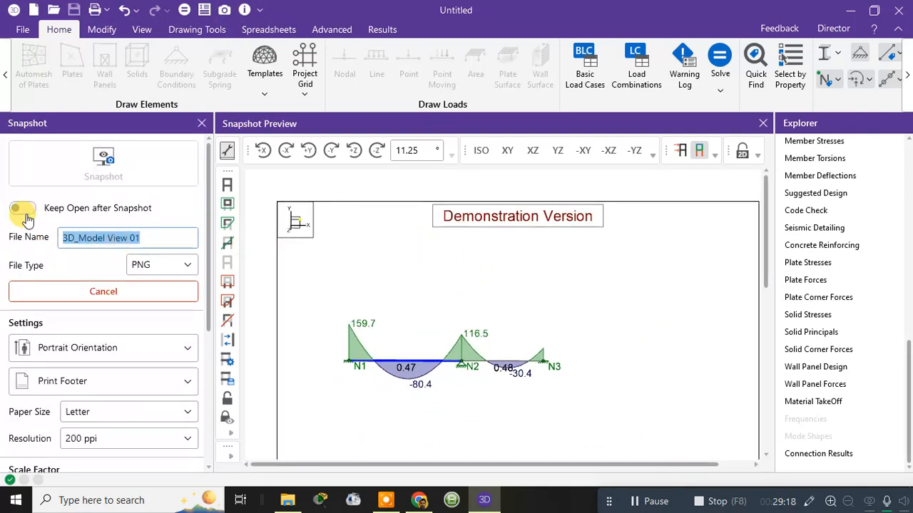
{"action": "left_click", "coordinate": [143, 266]}
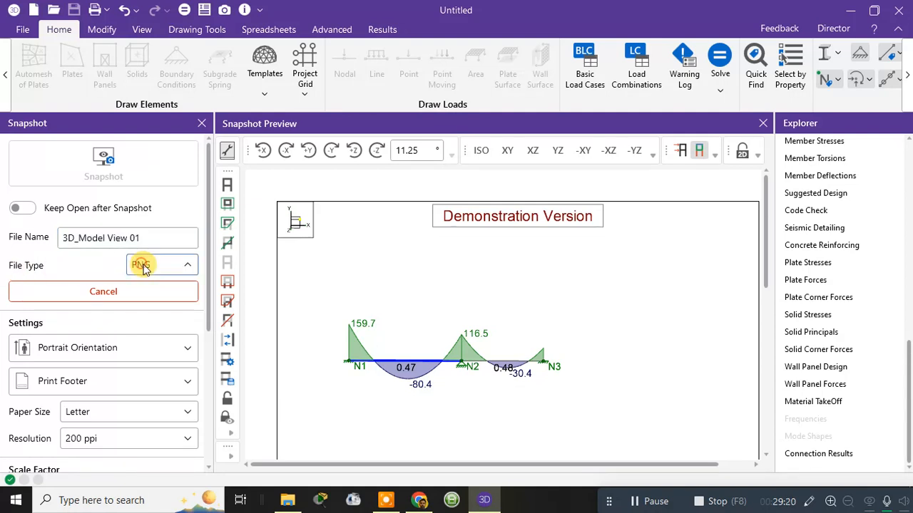
{"action": "left_click", "coordinate": [141, 265]}
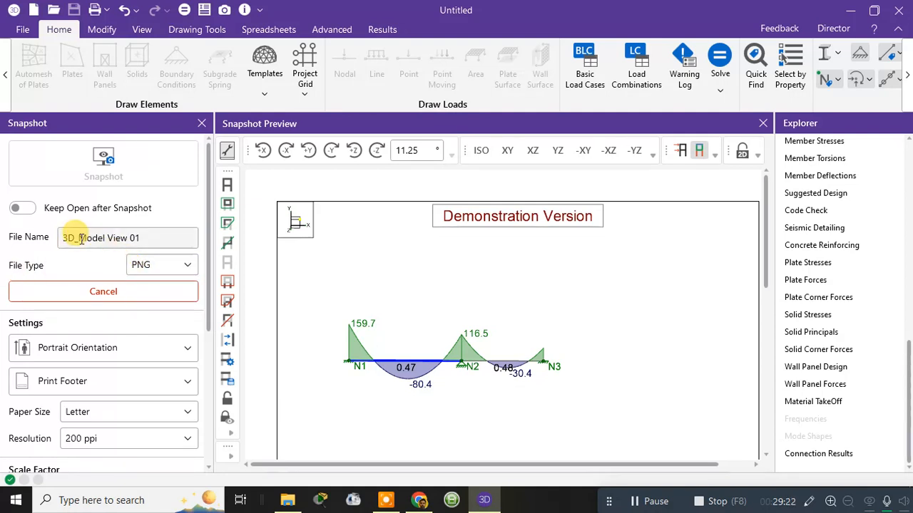
{"action": "scroll", "coordinate": [78, 409], "scroll_direction": "down", "scroll_amount": 5}
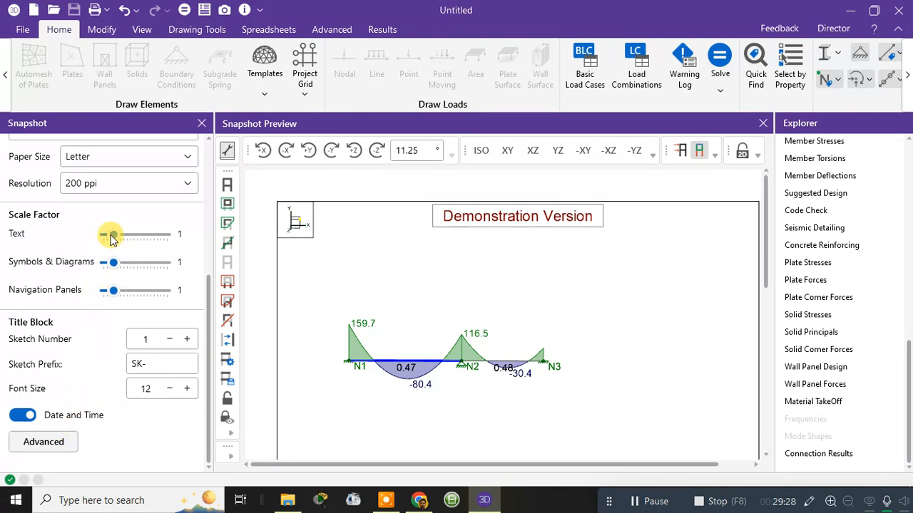
{"action": "scroll", "coordinate": [50, 399], "scroll_direction": "up", "scroll_amount": 5}
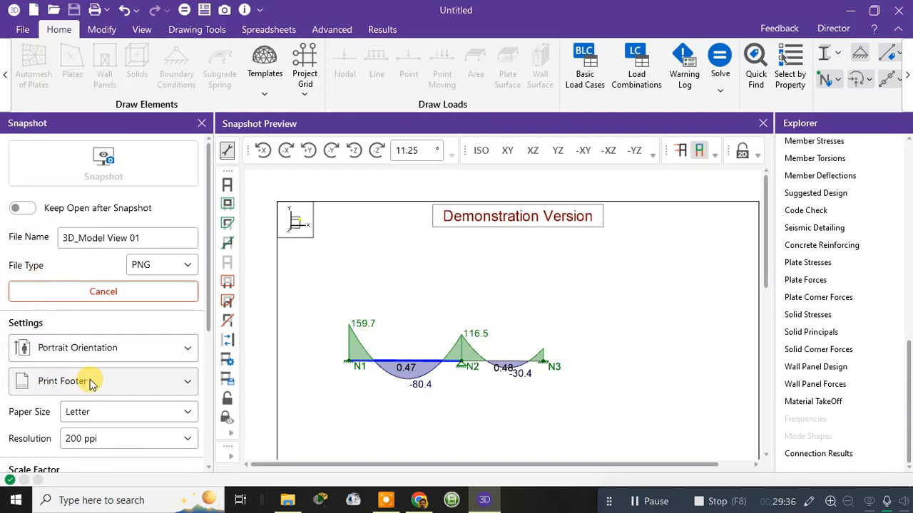
{"action": "scroll", "coordinate": [91, 380], "scroll_direction": "down", "scroll_amount": 2}
{"action": "left_click", "coordinate": [98, 250]}
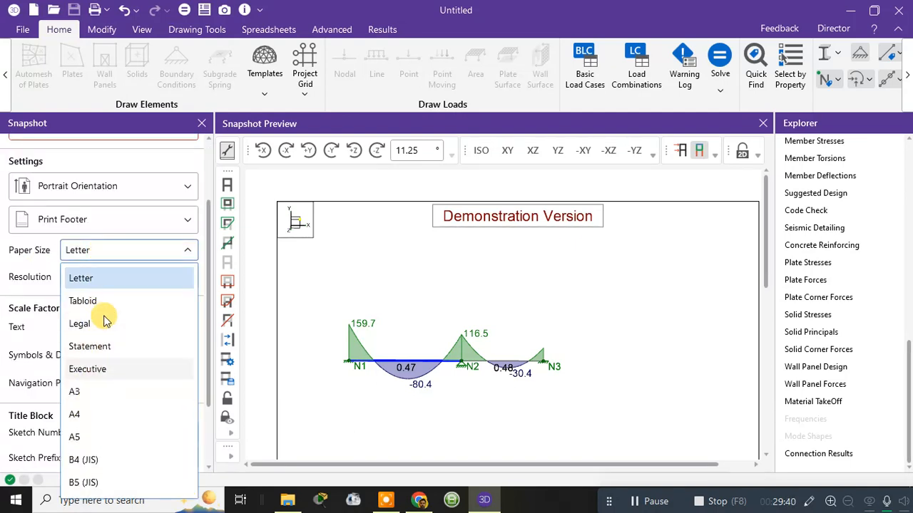
{"action": "left_click", "coordinate": [87, 415]}
{"action": "scroll", "coordinate": [103, 335], "scroll_direction": "down", "scroll_amount": 2}
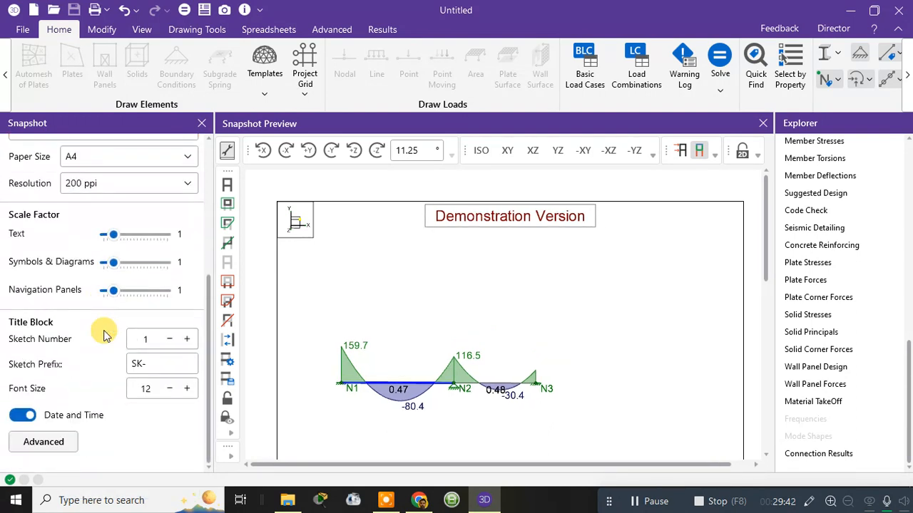
Step: Set the snapshot's resolution to 600 ppi
{"action": "right_click", "coordinate": [429, 247]}
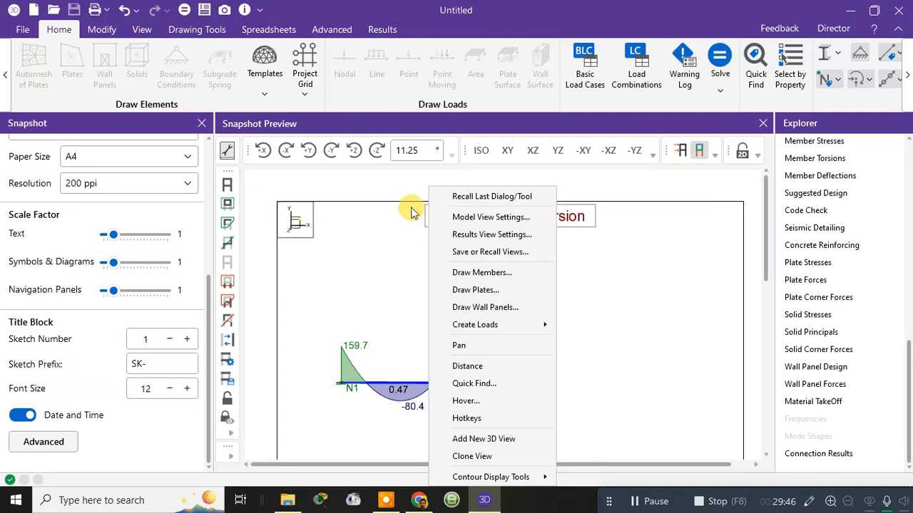
{"action": "left_click", "coordinate": [385, 189]}
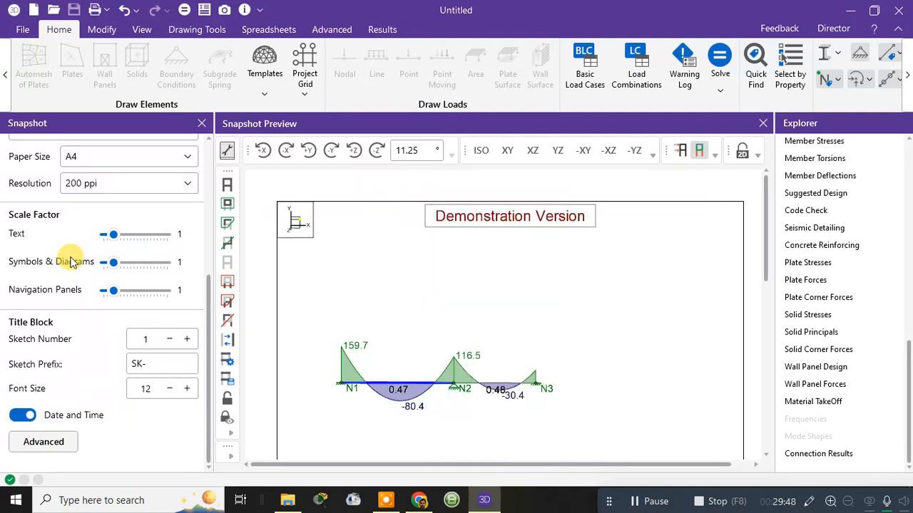
{"action": "scroll", "coordinate": [72, 262], "scroll_direction": "up", "scroll_amount": 3}
{"action": "left_click", "coordinate": [89, 391]}
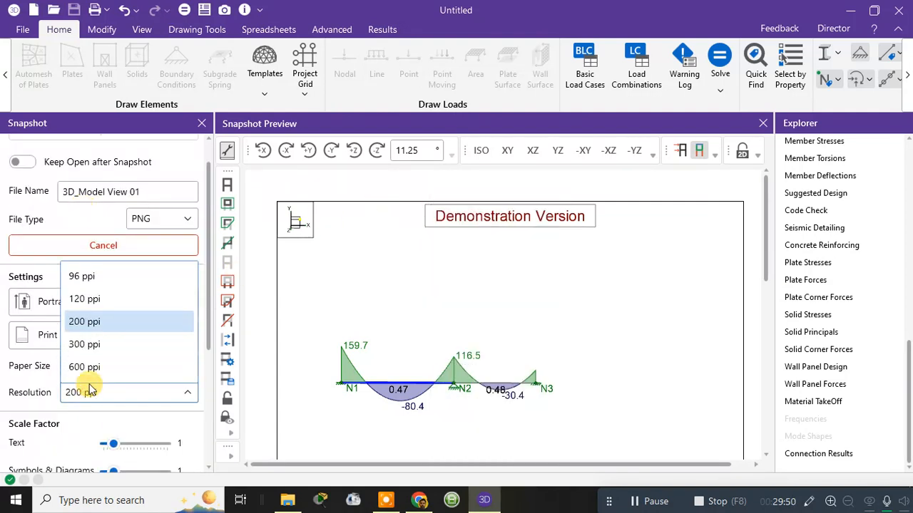
{"action": "left_click", "coordinate": [88, 369]}
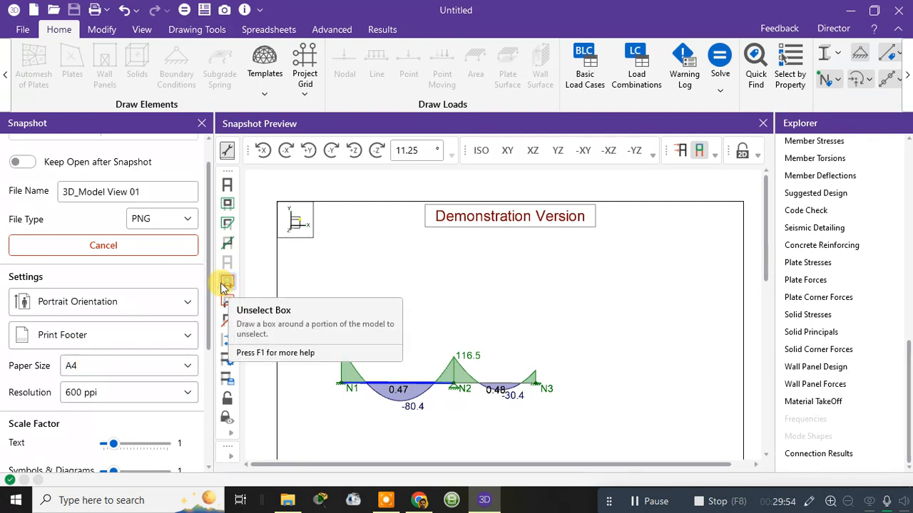
{"action": "scroll", "coordinate": [136, 223], "scroll_direction": "up", "scroll_amount": 1}
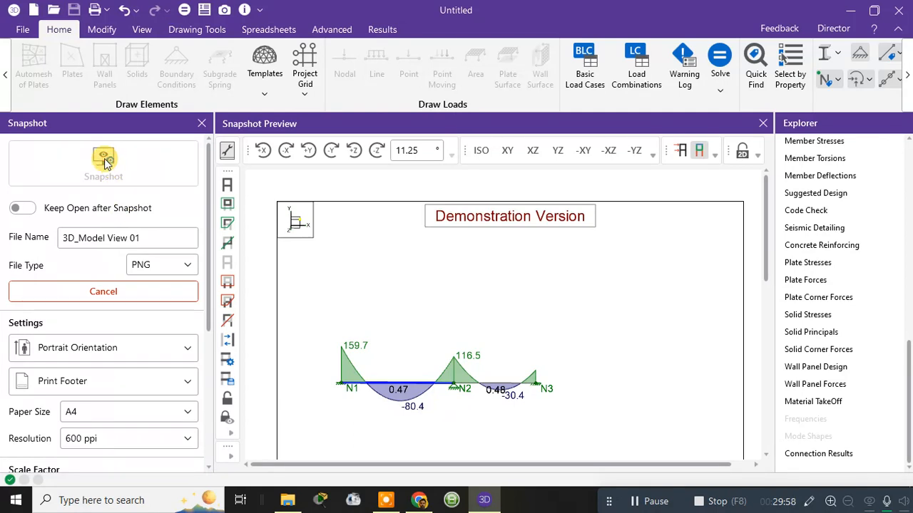
Step: Review the logo and margin options in the snapshot's advanced graphic print settings
{"action": "scroll", "coordinate": [108, 351], "scroll_direction": "down", "scroll_amount": 6}
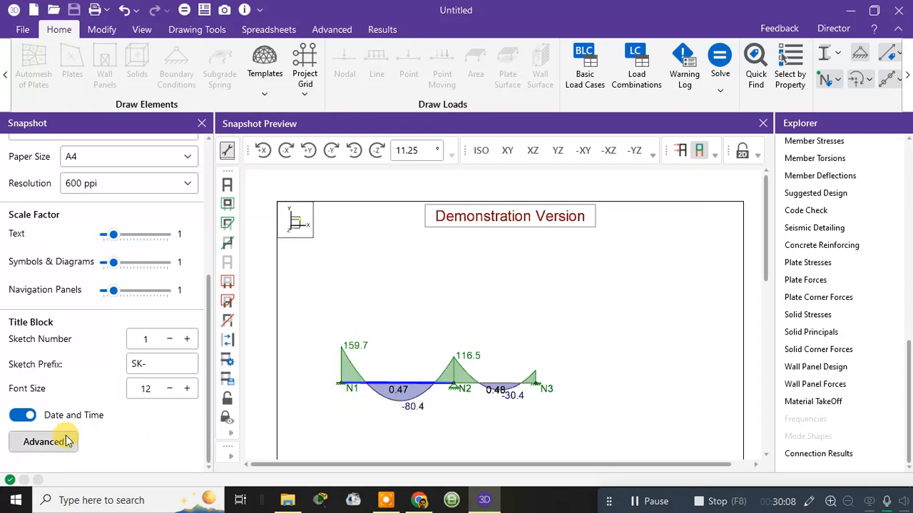
{"action": "left_click", "coordinate": [44, 443]}
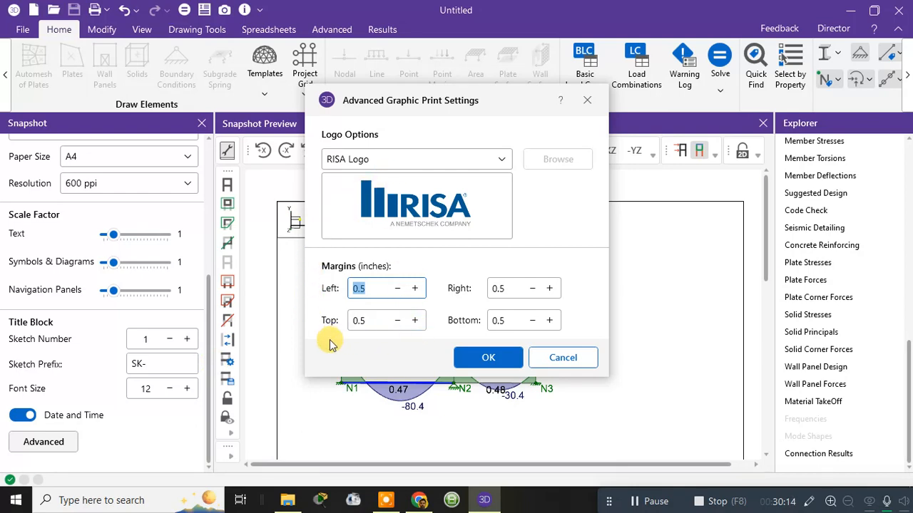
{"action": "left_click", "coordinate": [484, 358]}
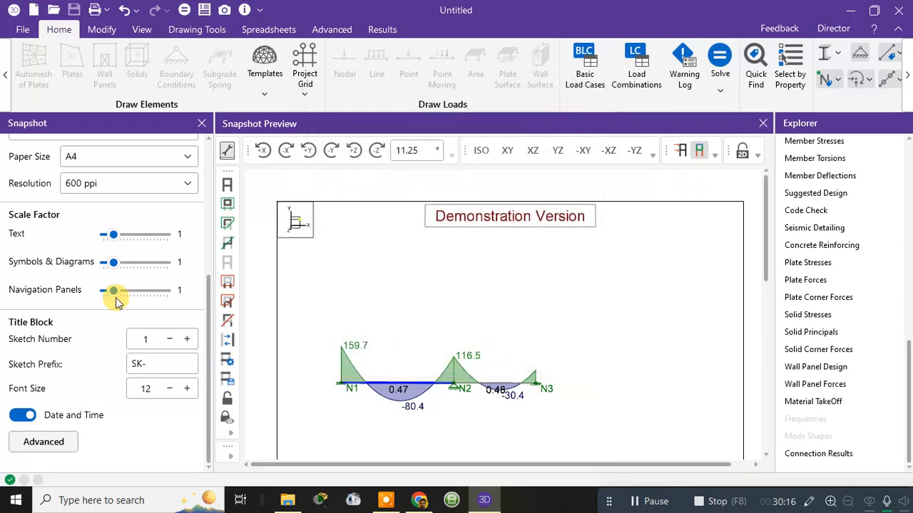
{"action": "scroll", "coordinate": [116, 300], "scroll_direction": "up", "scroll_amount": 5}
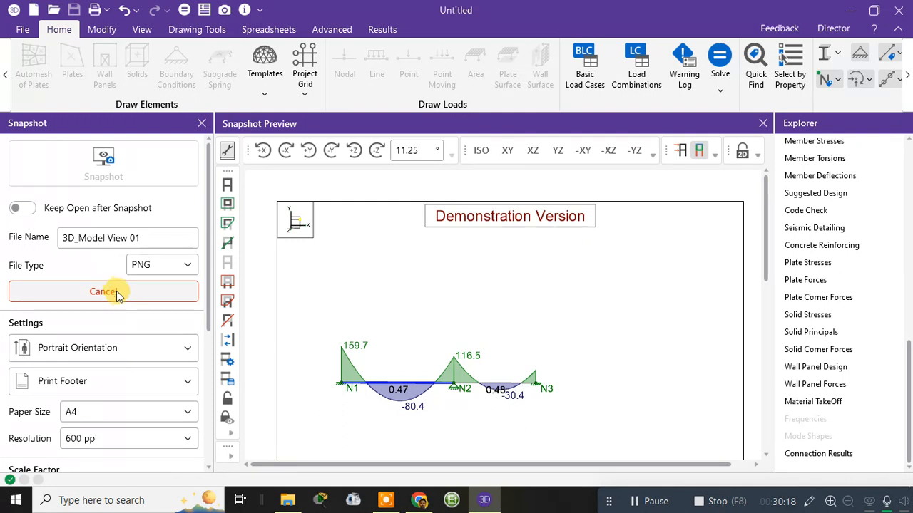
Step: Turn on Keep Open after Snapshot, check the file type options and cancel the image capture
{"action": "left_click", "coordinate": [21, 210]}
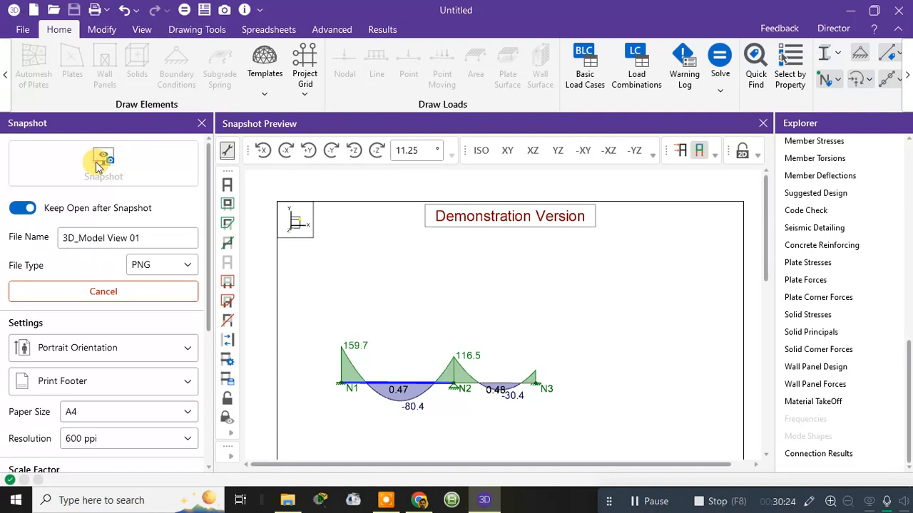
{"action": "left_click", "coordinate": [108, 239]}
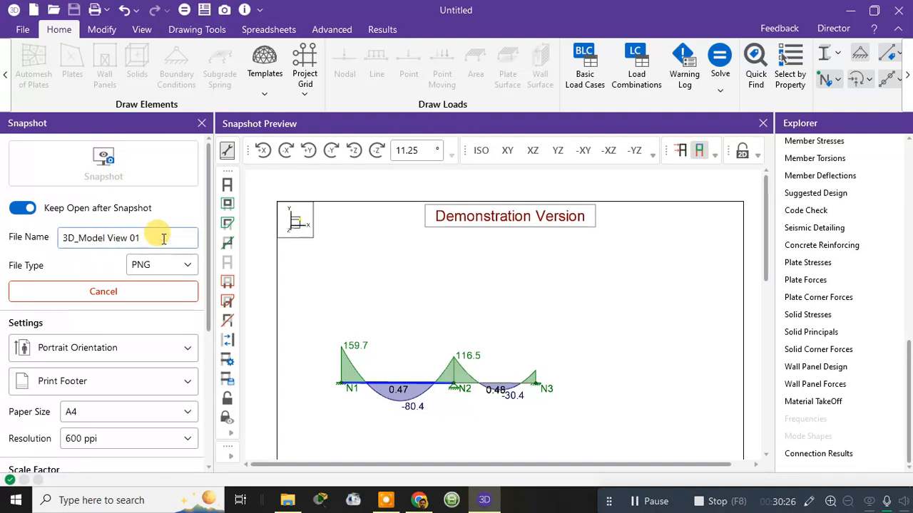
{"action": "left_click", "coordinate": [142, 265]}
{"action": "left_click", "coordinate": [129, 289]}
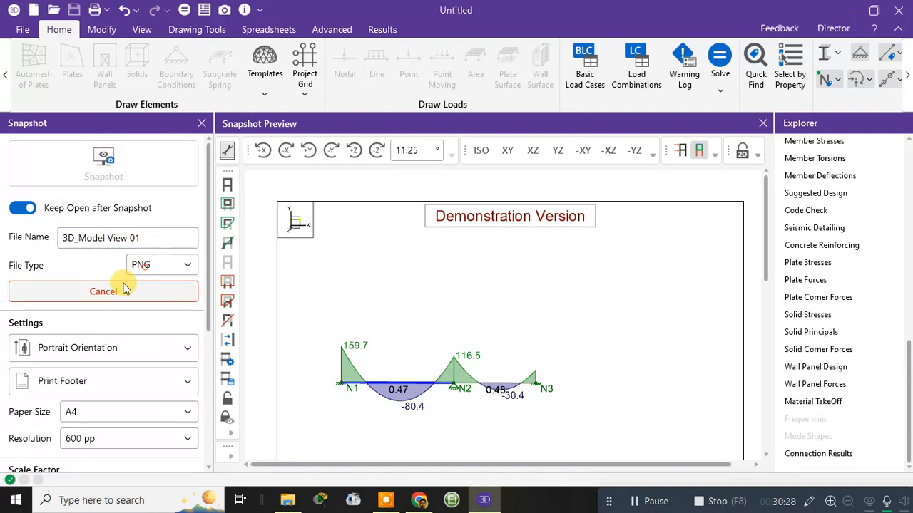
{"action": "left_click", "coordinate": [122, 288]}
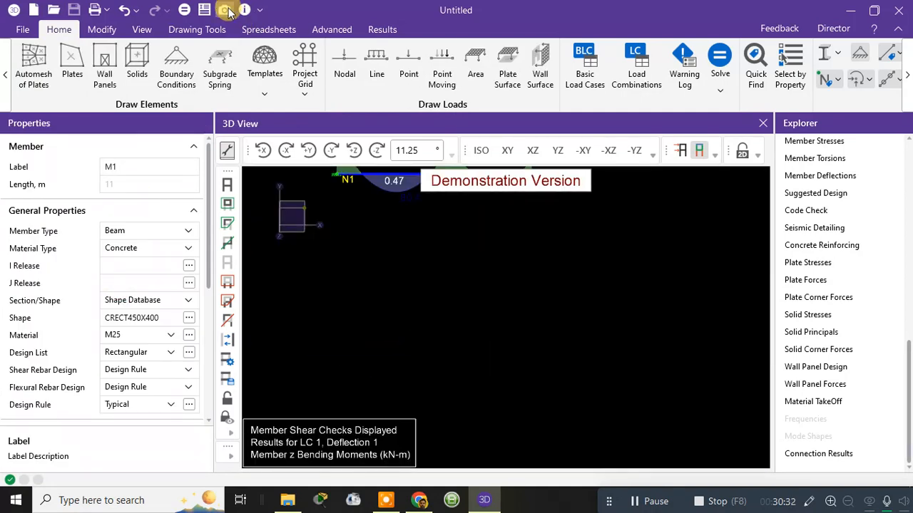
Step: Center the beams in the 3D view and switch the member force diagram to y Shear
{"action": "middle_click_drag", "start_coordinate": [397, 235], "coordinate": [421, 300]}
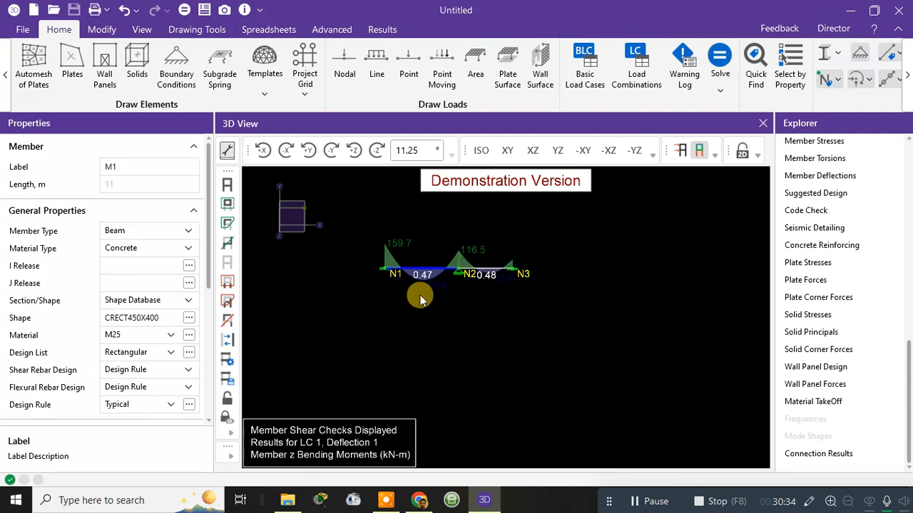
{"action": "scroll", "coordinate": [438, 244], "scroll_direction": "up", "scroll_amount": 4}
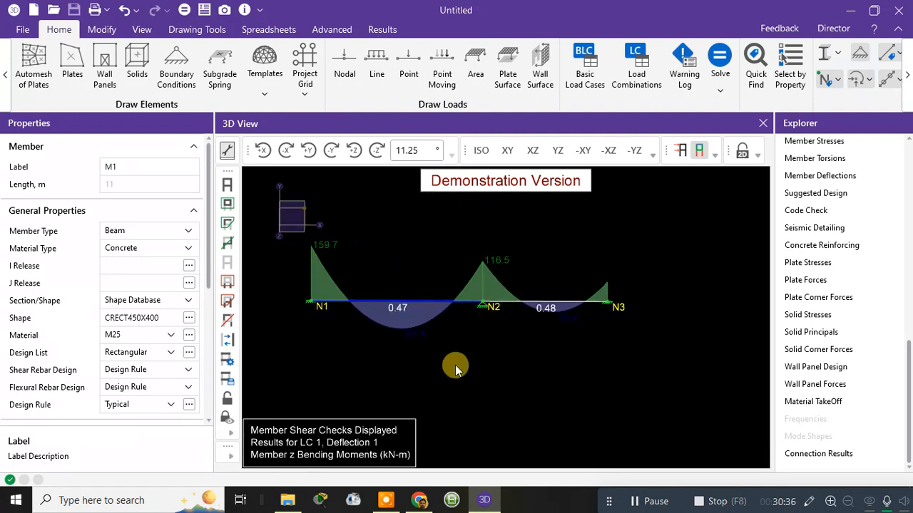
{"action": "left_click", "coordinate": [761, 156]}
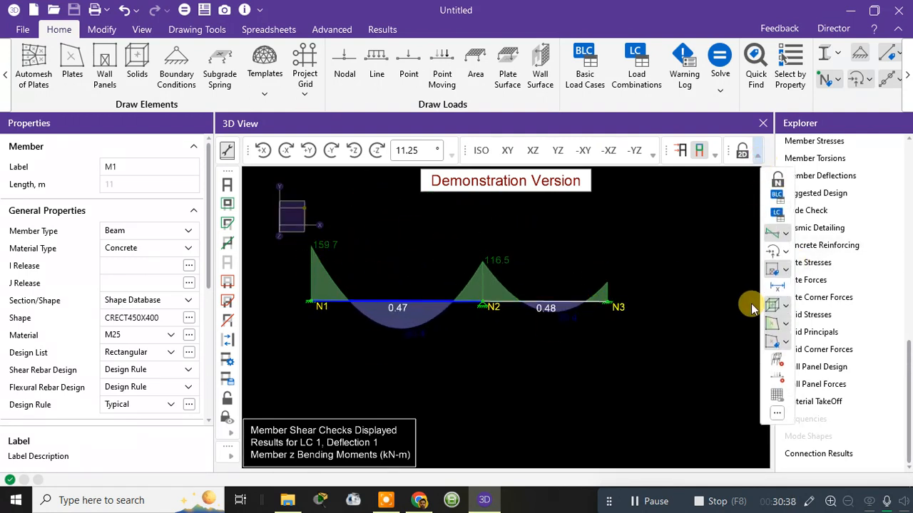
{"action": "left_click", "coordinate": [785, 235]}
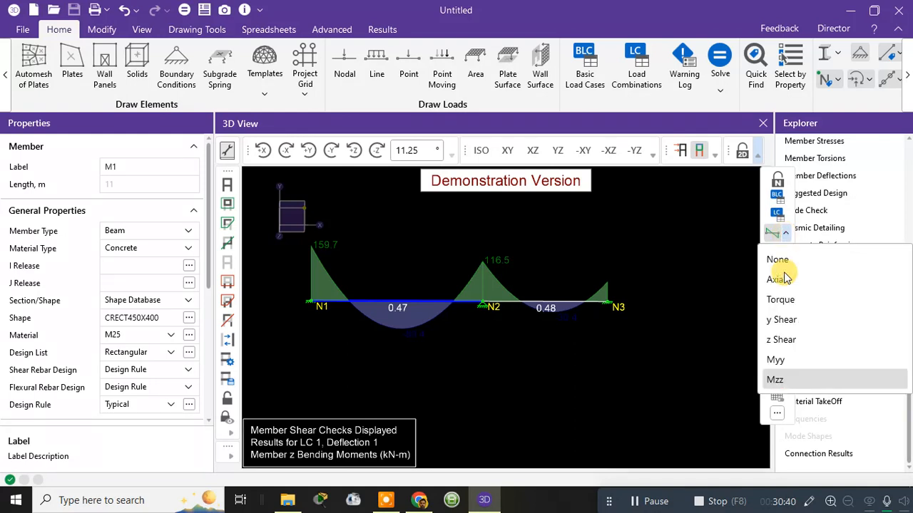
{"action": "left_click", "coordinate": [784, 320]}
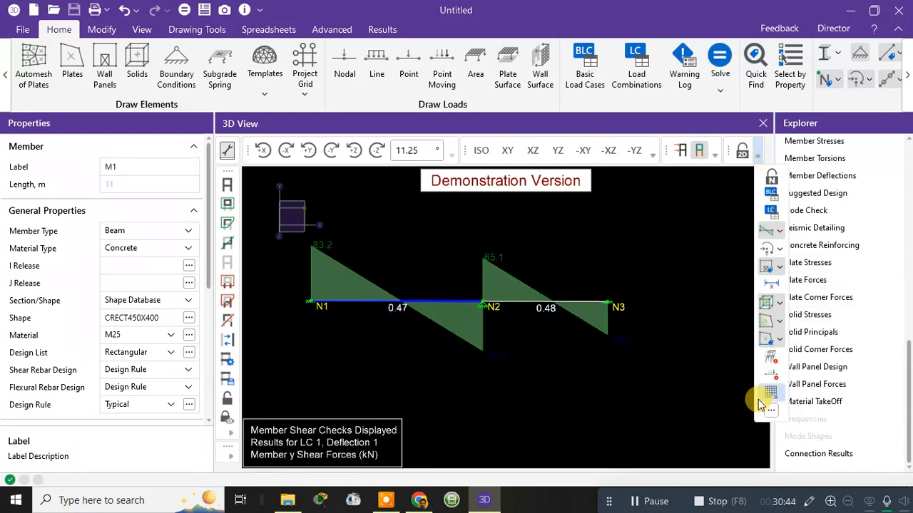
{"action": "left_click", "coordinate": [720, 264]}
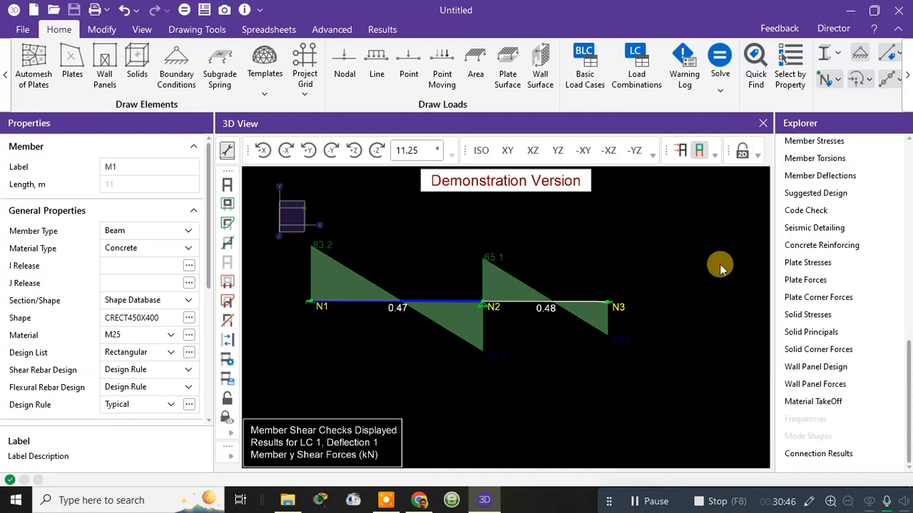
Step: Display the deflected shape of the beams for load combination LC 1: Deflection 1
{"action": "left_click", "coordinate": [713, 158]}
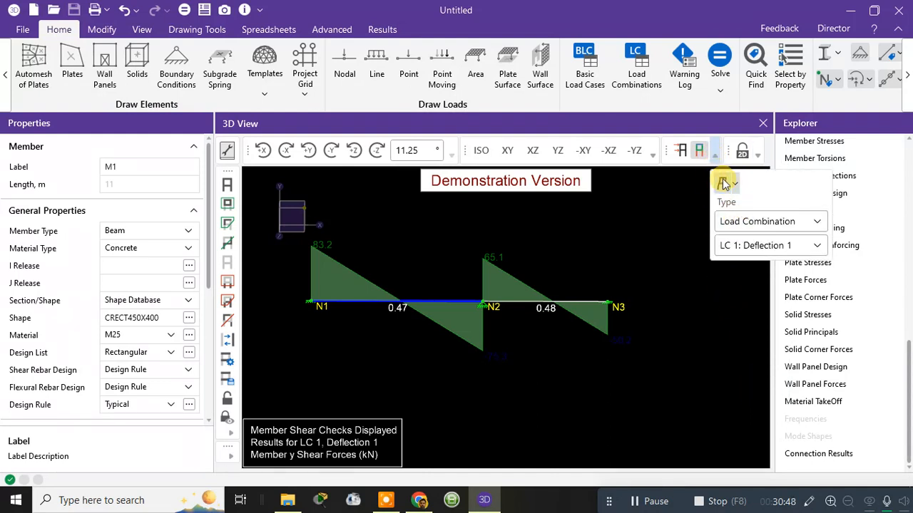
{"action": "left_click", "coordinate": [722, 184]}
{"action": "scroll", "coordinate": [583, 270], "scroll_direction": "up", "scroll_amount": 2}
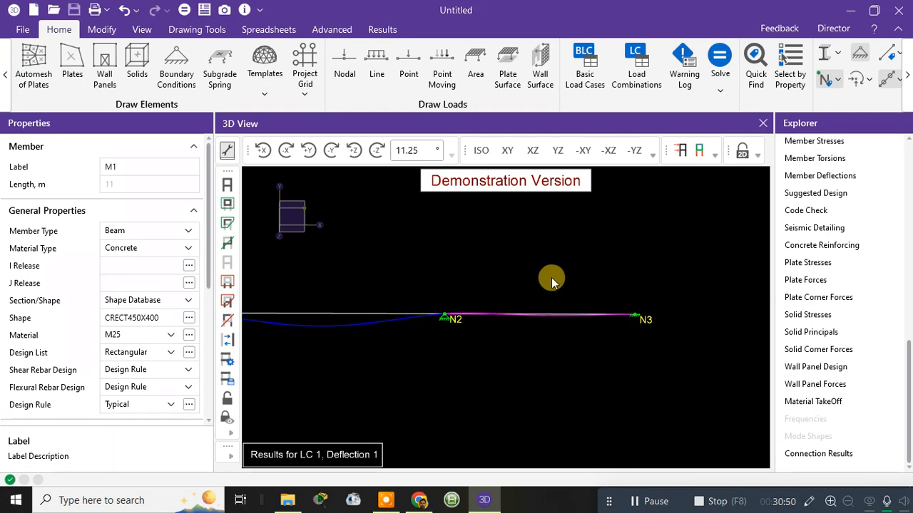
{"action": "left_click", "coordinate": [347, 326]}
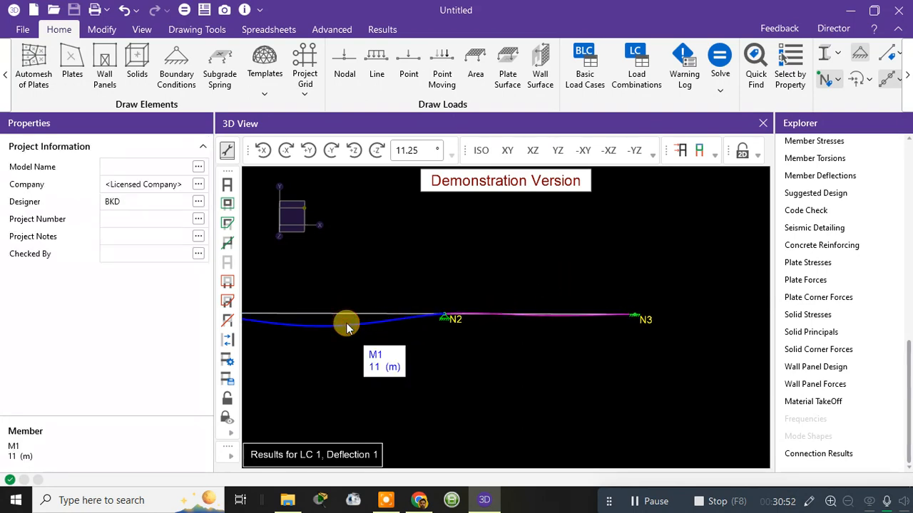
{"action": "left_click", "coordinate": [347, 329]}
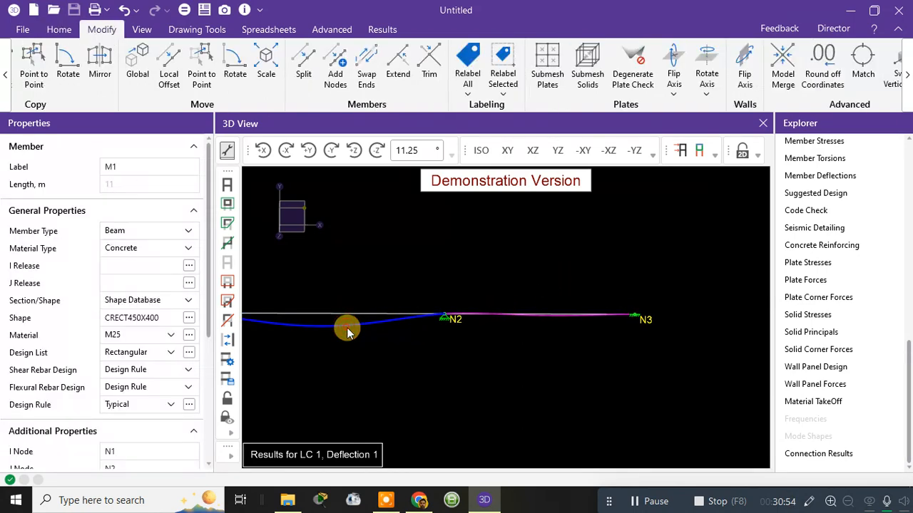
{"action": "right_click", "coordinate": [348, 326]}
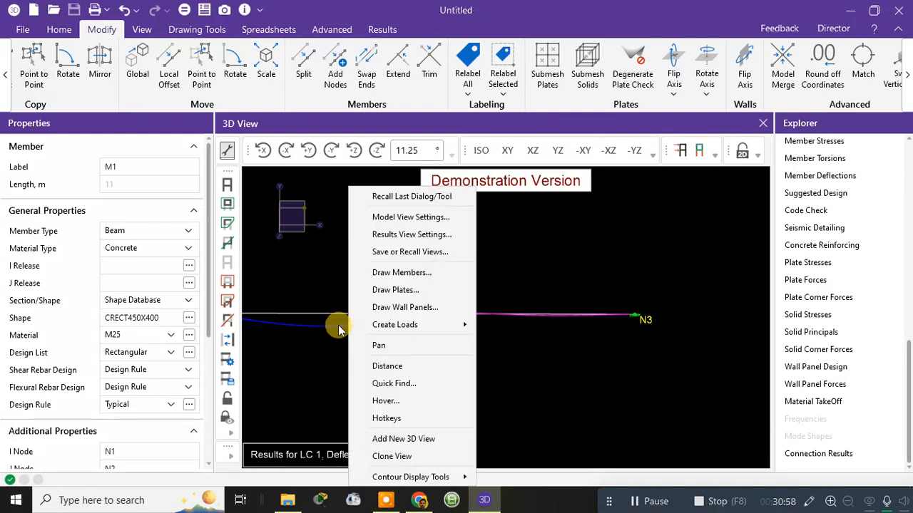
{"action": "left_click", "coordinate": [339, 329]}
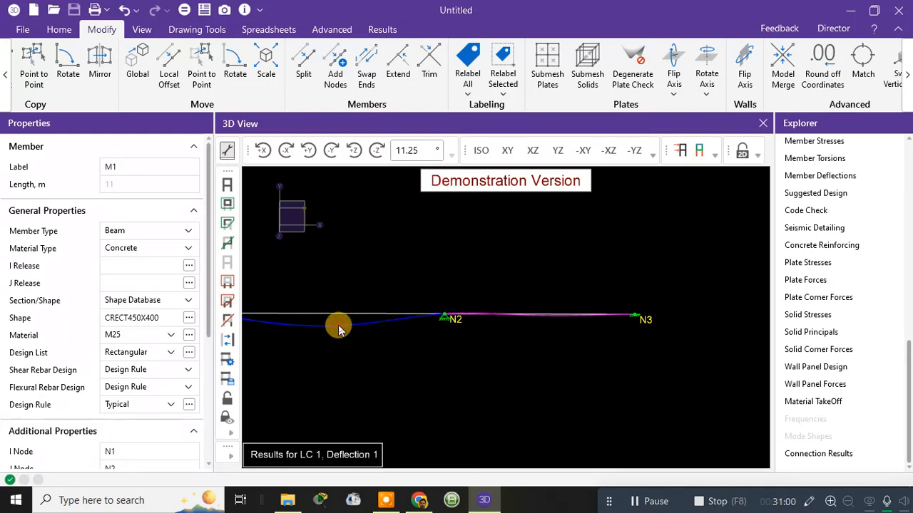
{"action": "left_click", "coordinate": [354, 329]}
Step: Preview the static deflection at a scale of 2 and again at 64 in the Results View Settings
{"action": "right_click", "coordinate": [354, 328]}
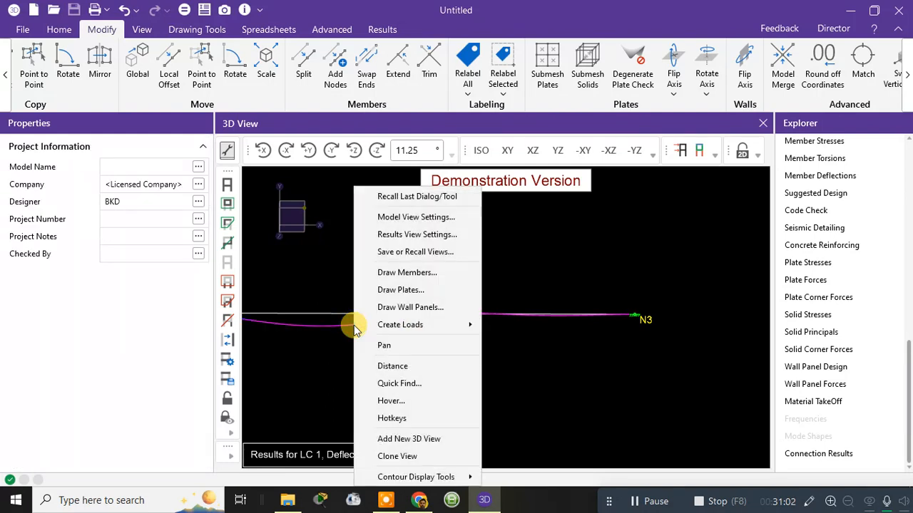
{"action": "left_click", "coordinate": [421, 240]}
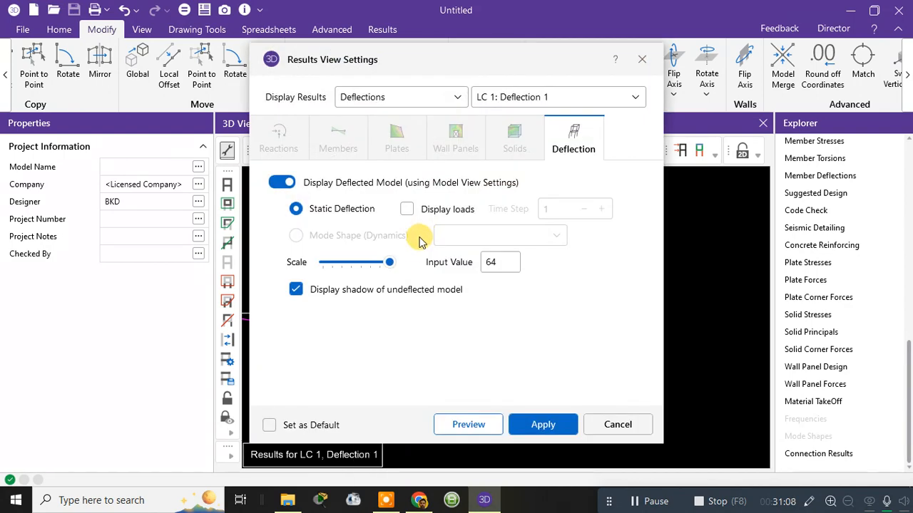
{"action": "left_click_drag", "start_coordinate": [392, 264], "coordinate": [346, 261]}
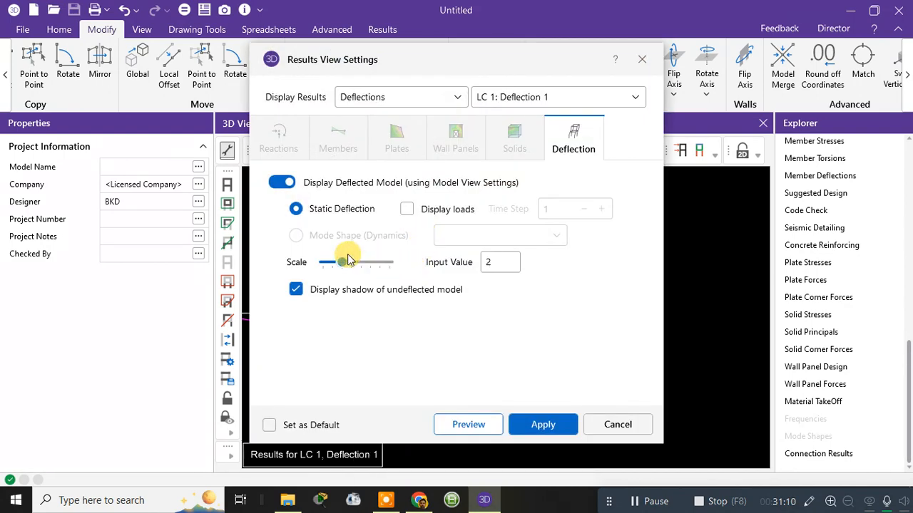
{"action": "left_click_drag", "start_coordinate": [444, 70], "coordinate": [706, 49]}
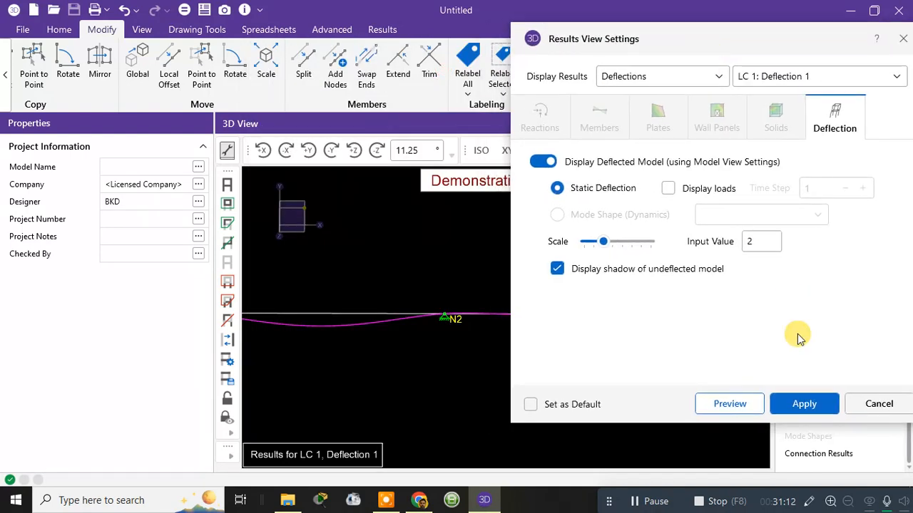
{"action": "left_click", "coordinate": [742, 409]}
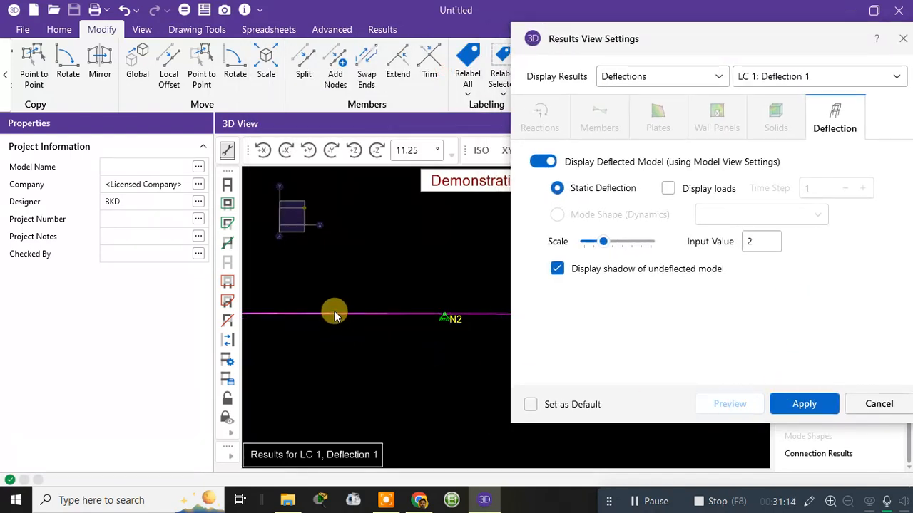
{"action": "left_click_drag", "start_coordinate": [604, 241], "coordinate": [766, 241]}
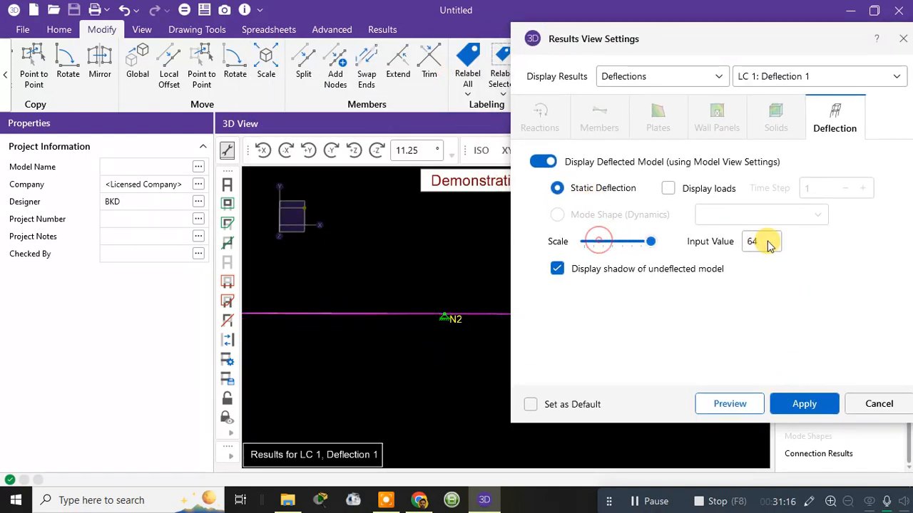
{"action": "left_click", "coordinate": [744, 407]}
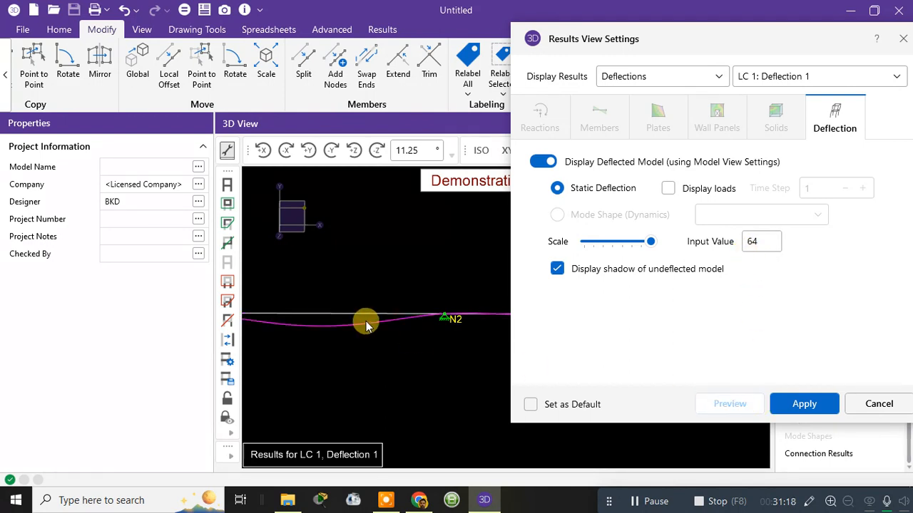
Step: Display the loads on the deflected model, hide the shadow of the undeflected model and apply the settings
{"action": "left_click", "coordinate": [669, 190]}
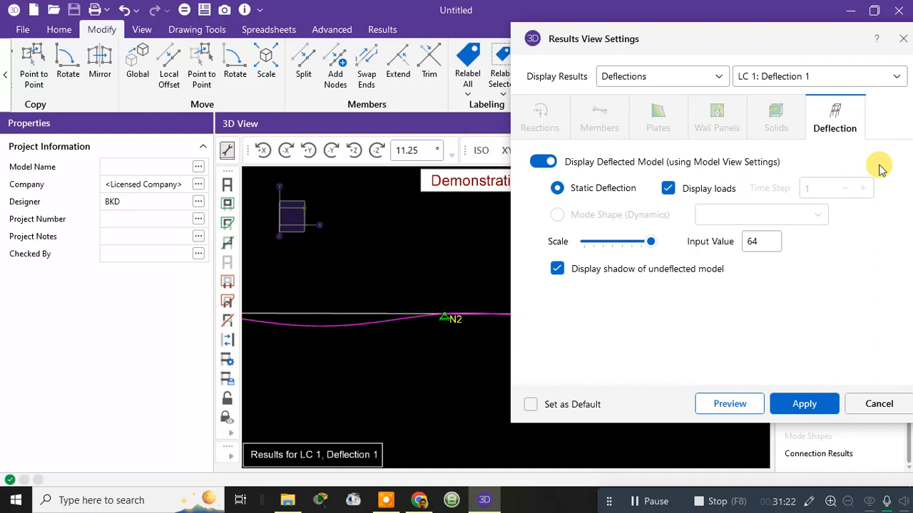
{"action": "left_click", "coordinate": [743, 404]}
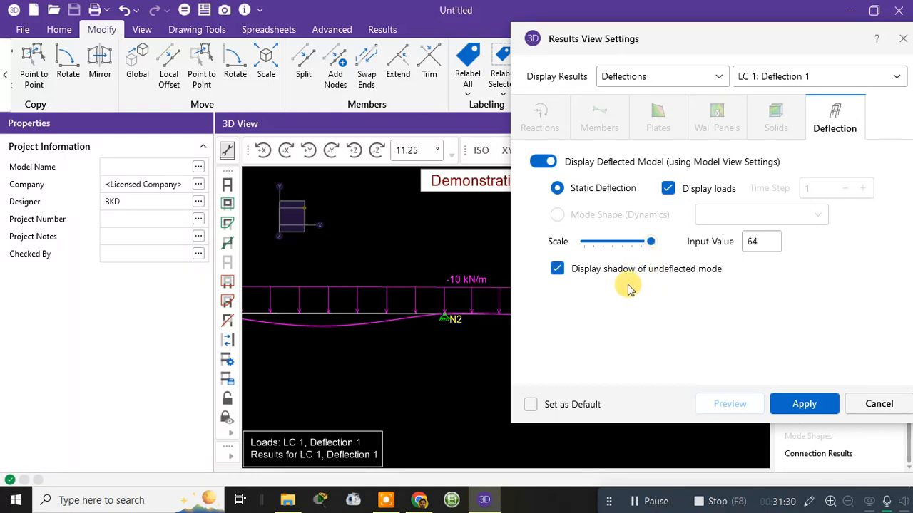
{"action": "left_click", "coordinate": [589, 276]}
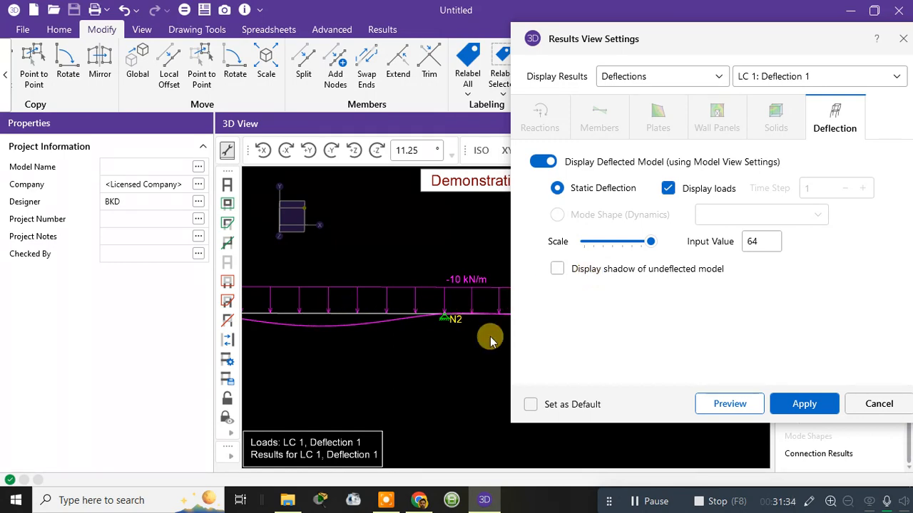
{"action": "left_click", "coordinate": [781, 407]}
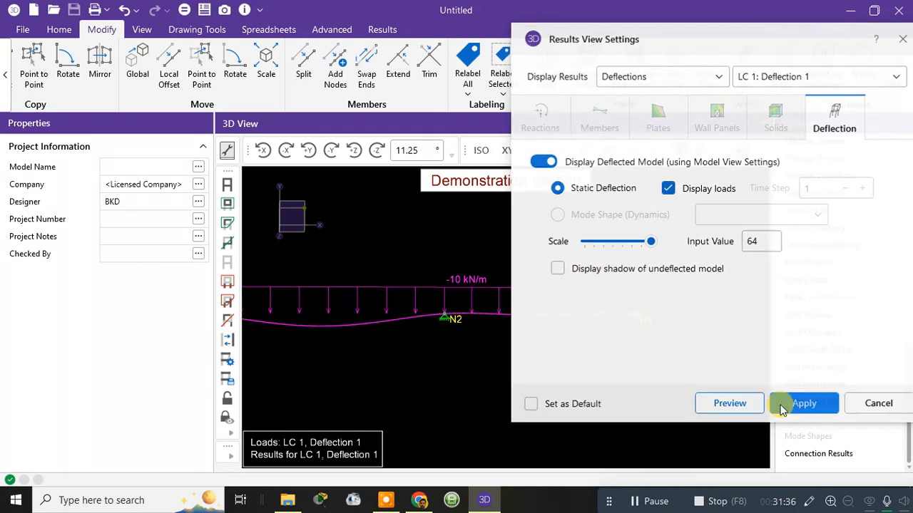
Step: Turn the shadow of the undeflected model back on in the Results View Settings and apply it
{"action": "right_click", "coordinate": [407, 320]}
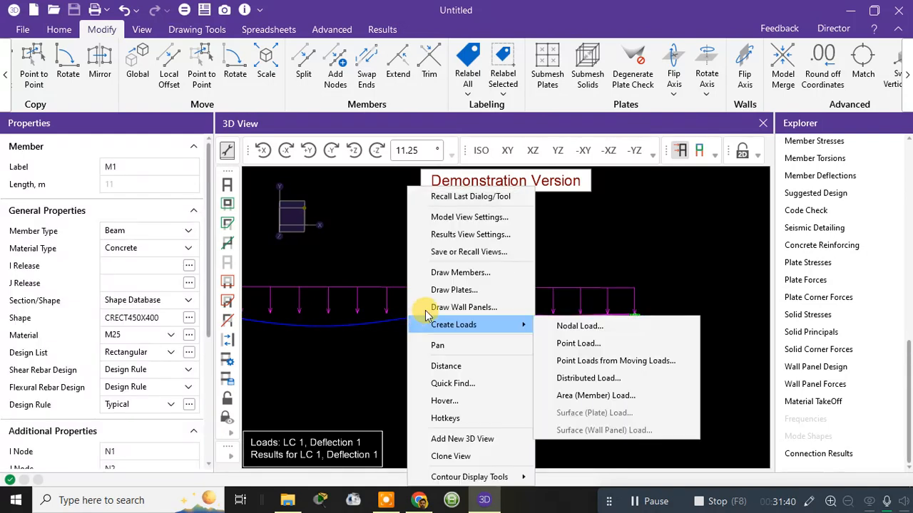
{"action": "left_click", "coordinate": [470, 234]}
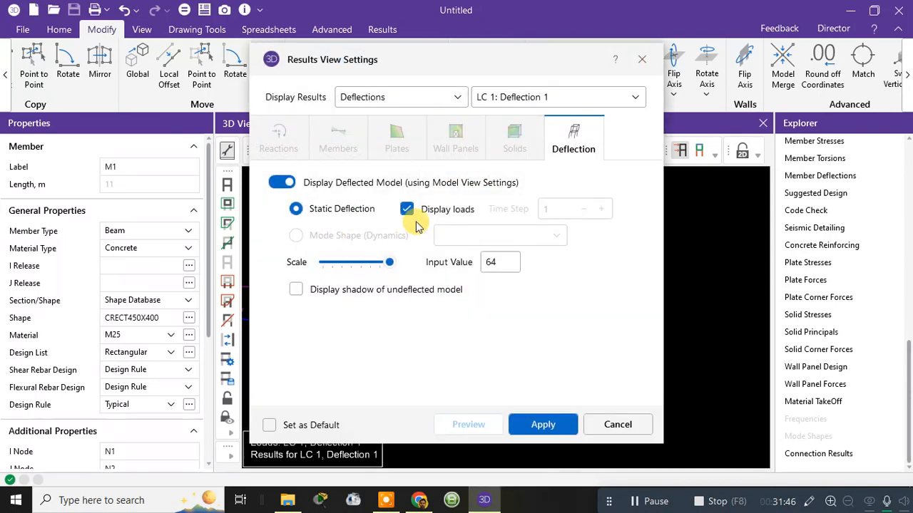
{"action": "left_click", "coordinate": [296, 290]}
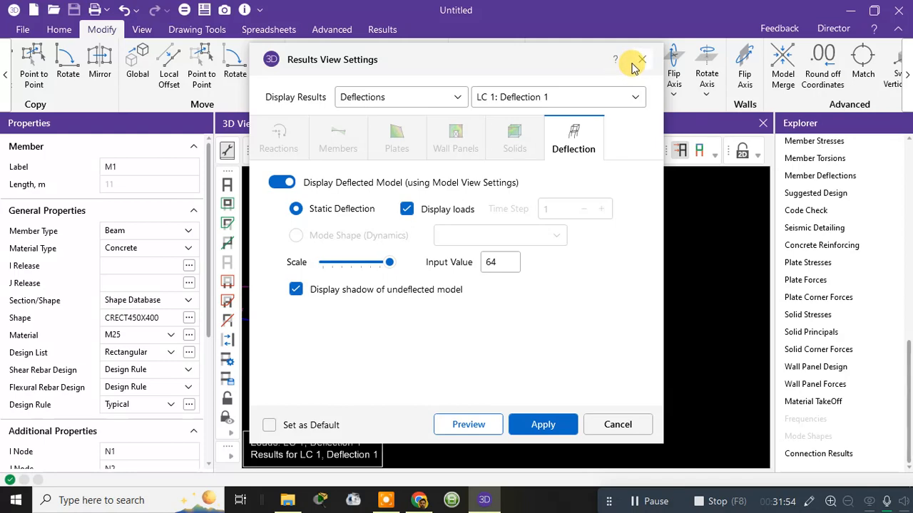
{"action": "left_click", "coordinate": [540, 426]}
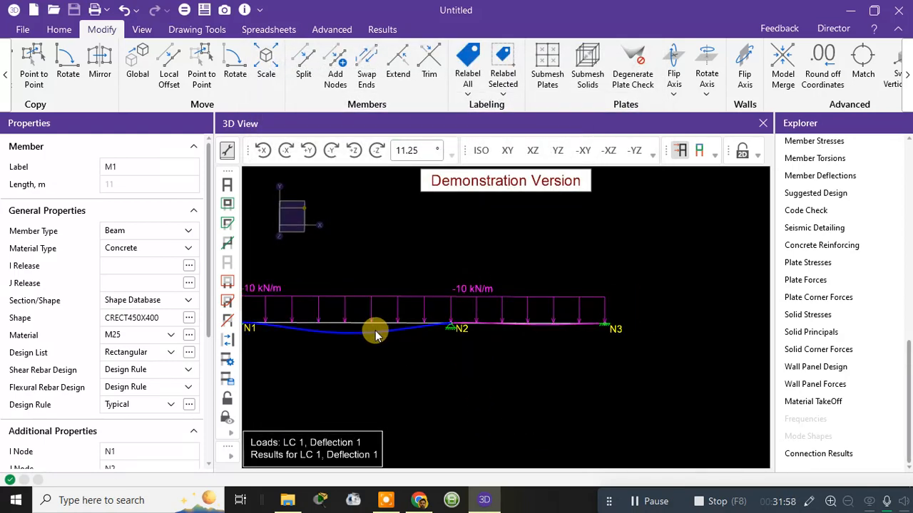
Step: Set the displayed loads to load combination LC 2: Deflection 2 in the Model View Settings and apply it
{"action": "right_click", "coordinate": [377, 330]}
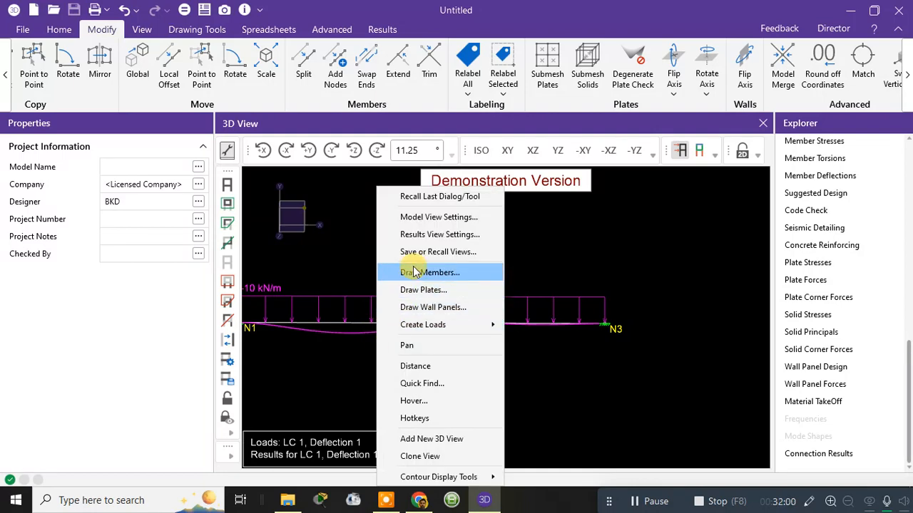
{"action": "left_click", "coordinate": [425, 218]}
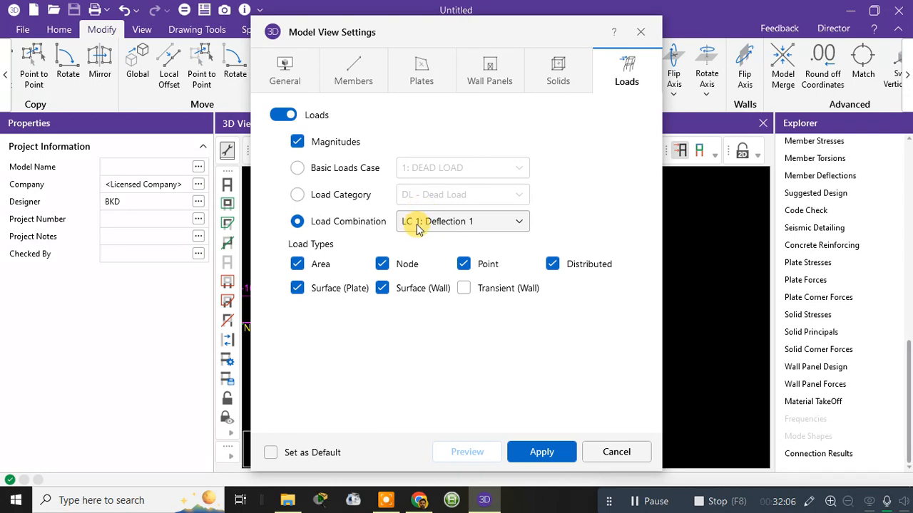
{"action": "left_click", "coordinate": [413, 228]}
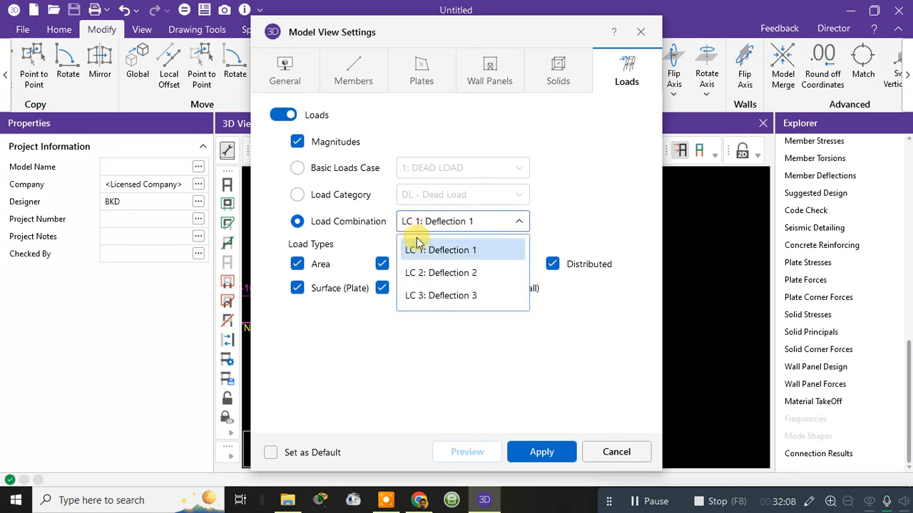
{"action": "left_click", "coordinate": [425, 279]}
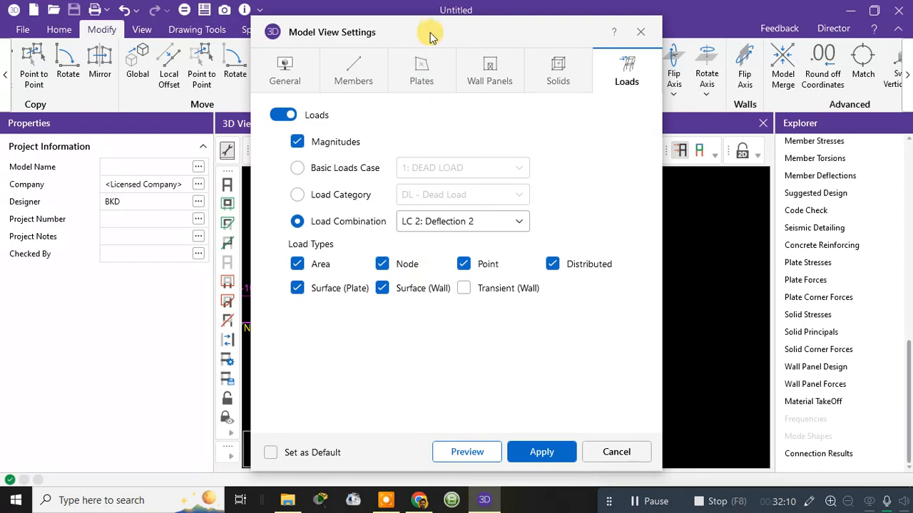
{"action": "left_click_drag", "start_coordinate": [428, 35], "coordinate": [712, 19]}
{"action": "left_click", "coordinate": [821, 438]}
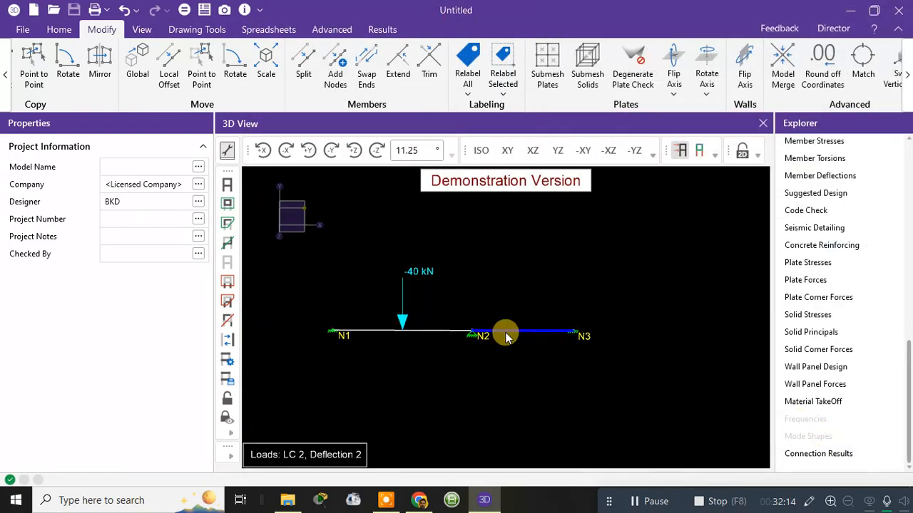
Step: Turn the results display back on and show the LC 1: Deflection 1 deflected shape with its undeflected shadow
{"action": "left_click", "coordinate": [758, 156]}
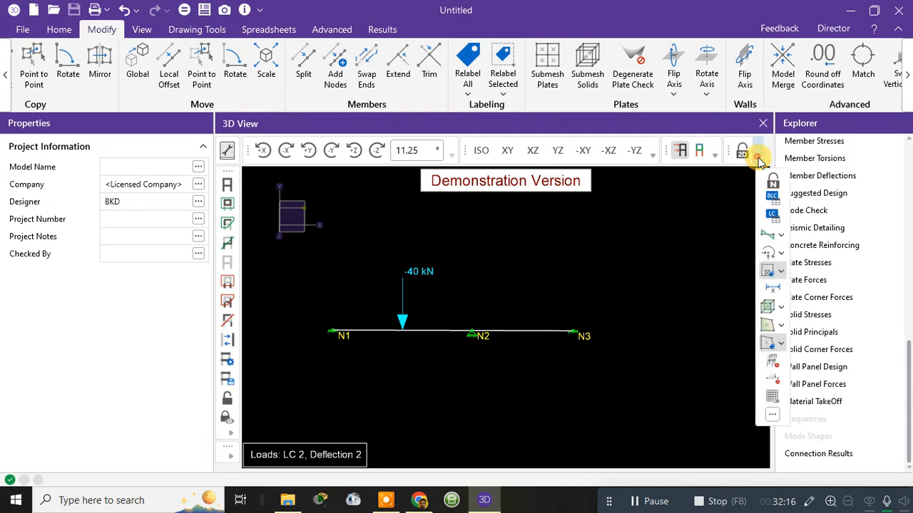
{"action": "left_click", "coordinate": [699, 151]}
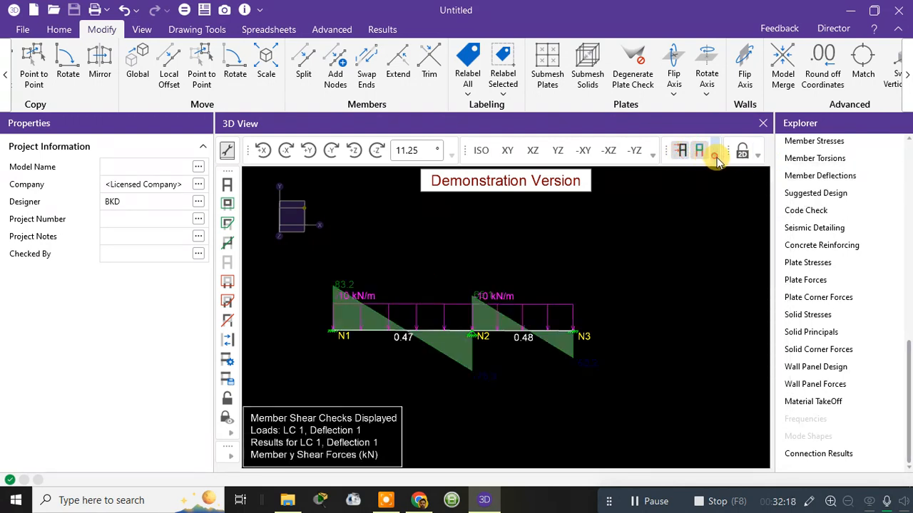
{"action": "left_click", "coordinate": [715, 155]}
{"action": "left_click", "coordinate": [756, 243]}
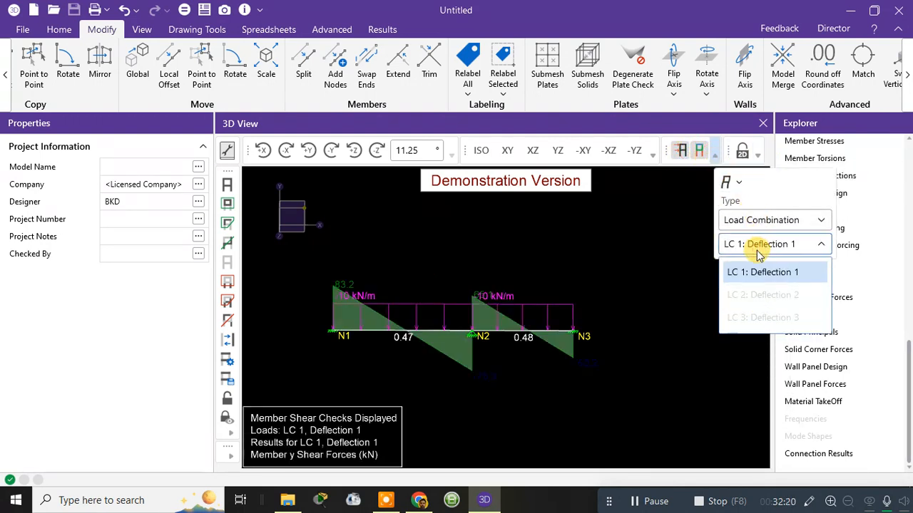
{"action": "left_click", "coordinate": [755, 242]}
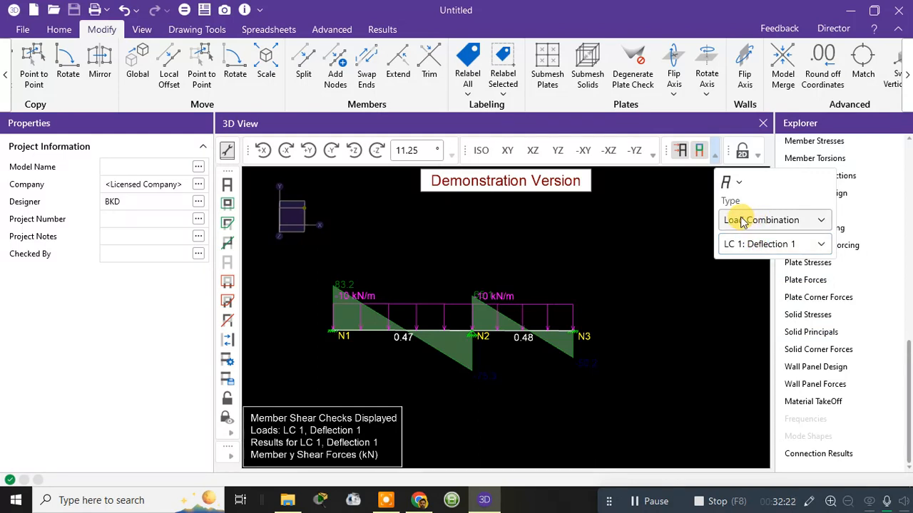
{"action": "left_click", "coordinate": [729, 183]}
{"action": "left_click", "coordinate": [743, 229]}
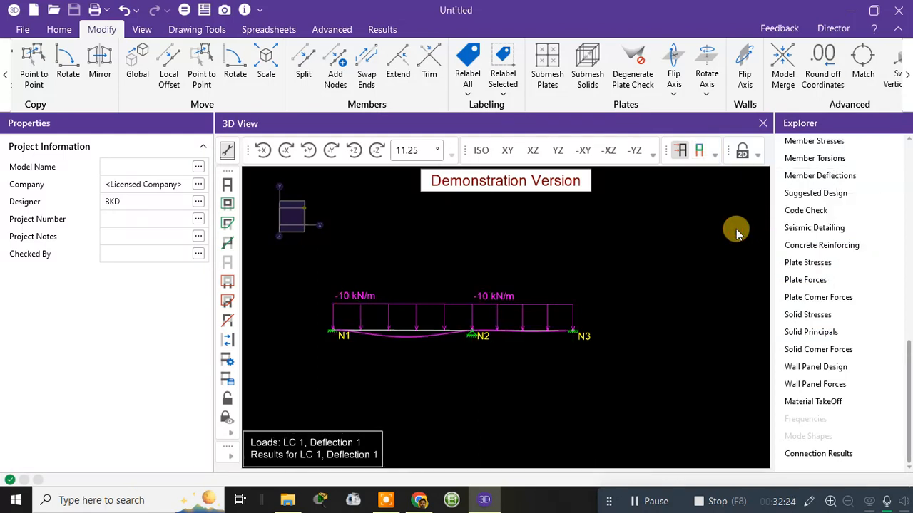
Step: Switch the display type from Load Combination to Load Category for the beam in the 3D view
{"action": "scroll", "coordinate": [409, 347], "scroll_direction": "up", "scroll_amount": 2}
{"action": "scroll", "coordinate": [409, 347], "scroll_direction": "down", "scroll_amount": 3}
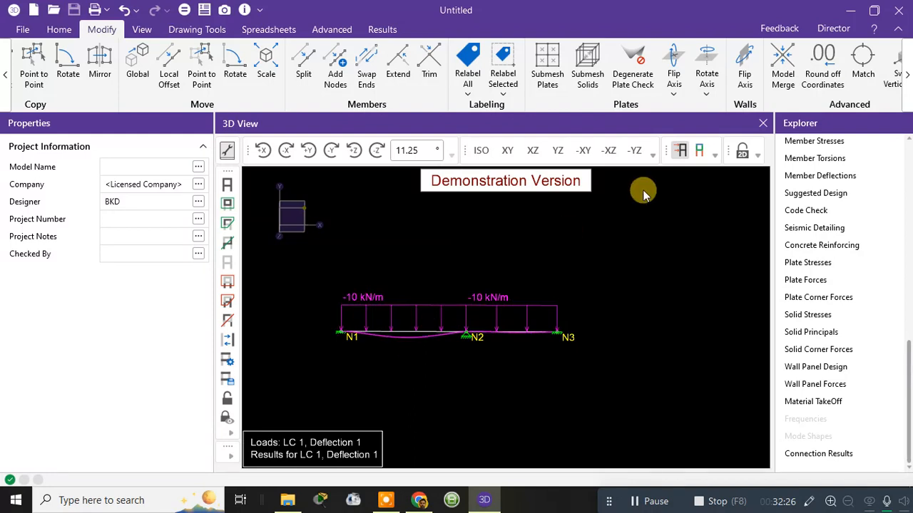
{"action": "left_click", "coordinate": [712, 154]}
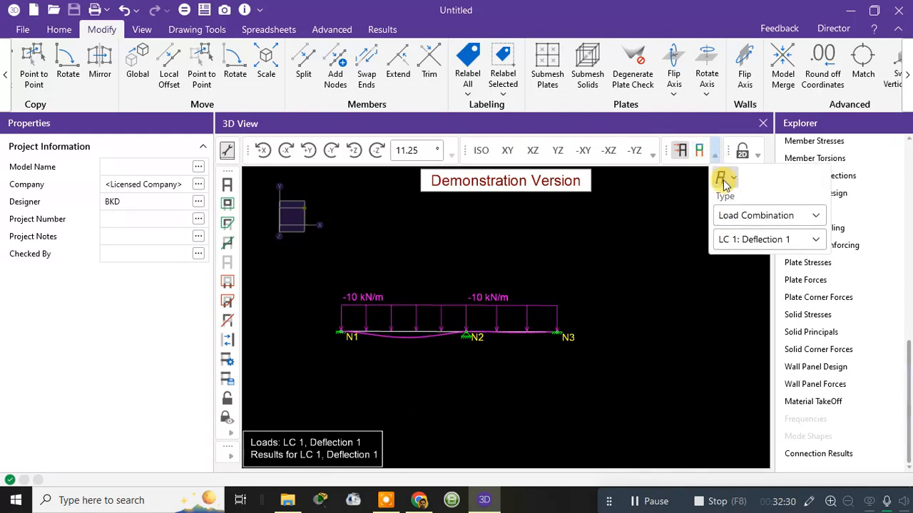
{"action": "left_click", "coordinate": [730, 215]}
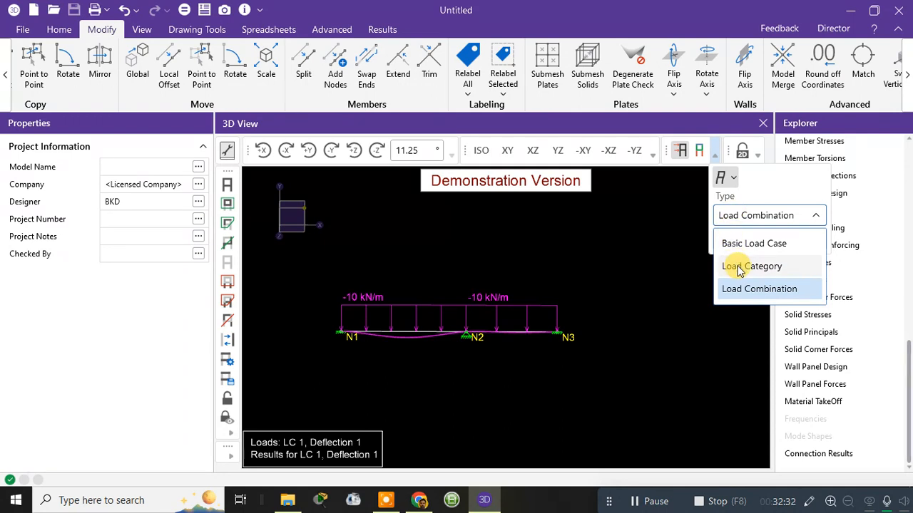
{"action": "left_click", "coordinate": [734, 267]}
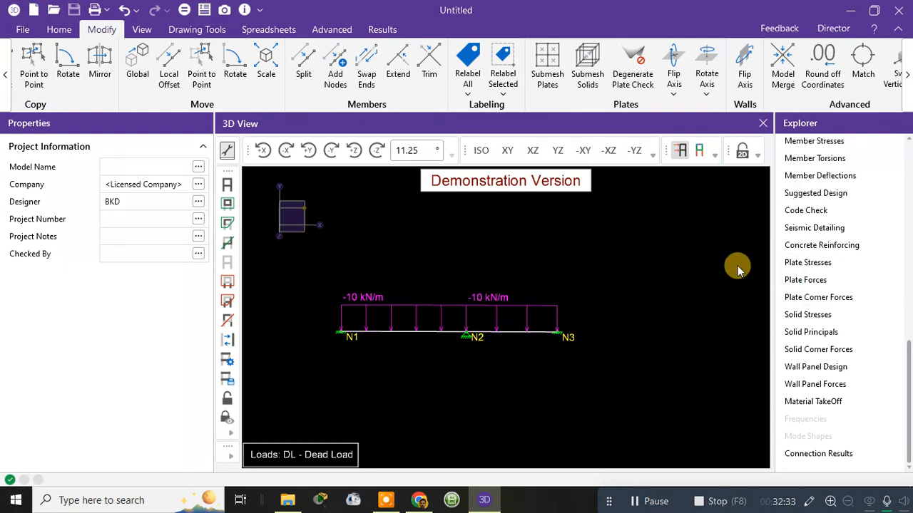
Step: Check the load category choices and display the deflected beam without the undeflected shadow
{"action": "left_click", "coordinate": [715, 153]}
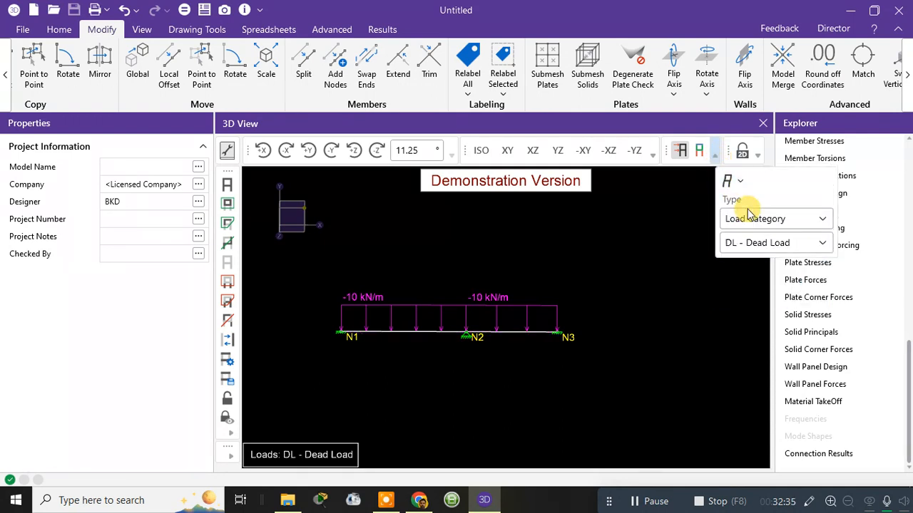
{"action": "left_click", "coordinate": [757, 246]}
{"action": "left_click", "coordinate": [757, 246]}
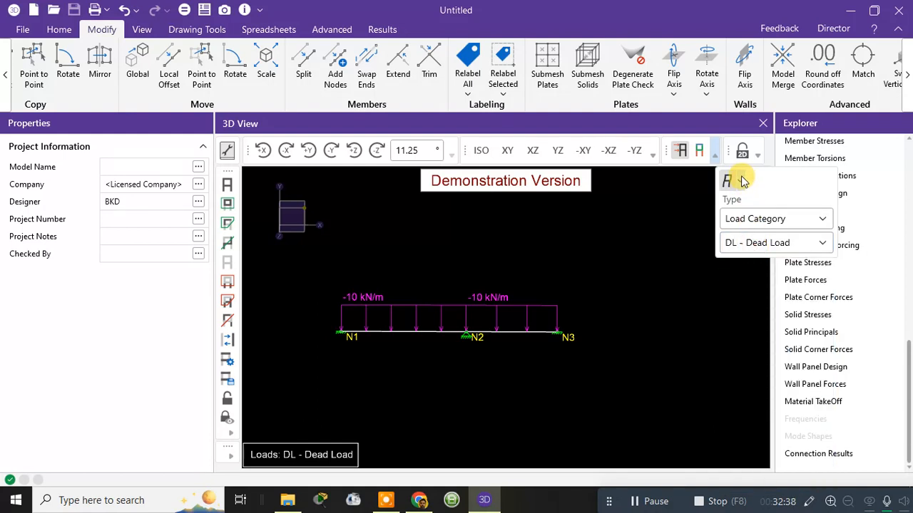
{"action": "left_click", "coordinate": [742, 181]}
{"action": "left_click", "coordinate": [760, 251]}
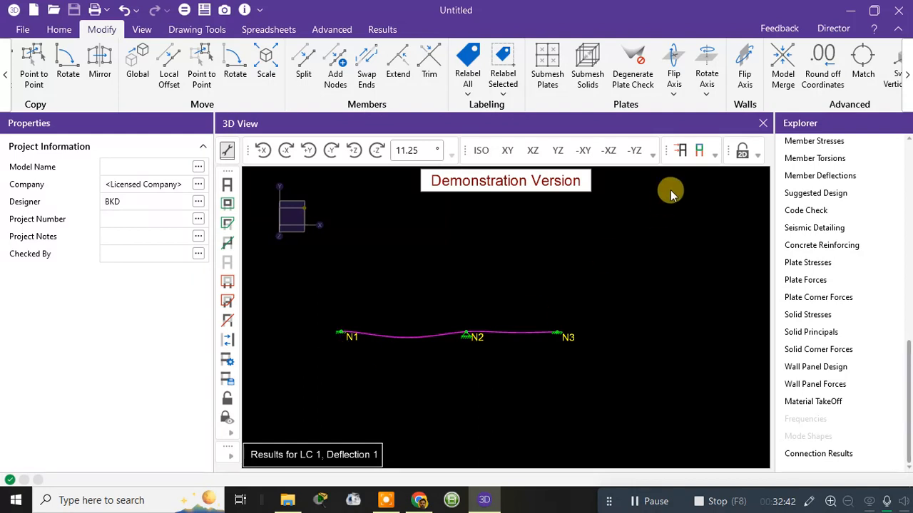
Step: Set the deflected shape display to include the undeflected shadow
{"action": "left_click", "coordinate": [714, 154]}
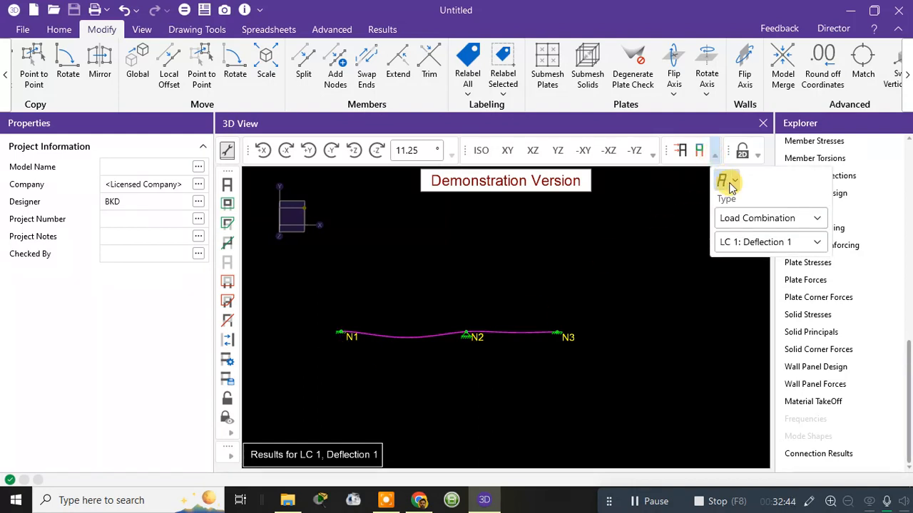
{"action": "left_click", "coordinate": [737, 181]}
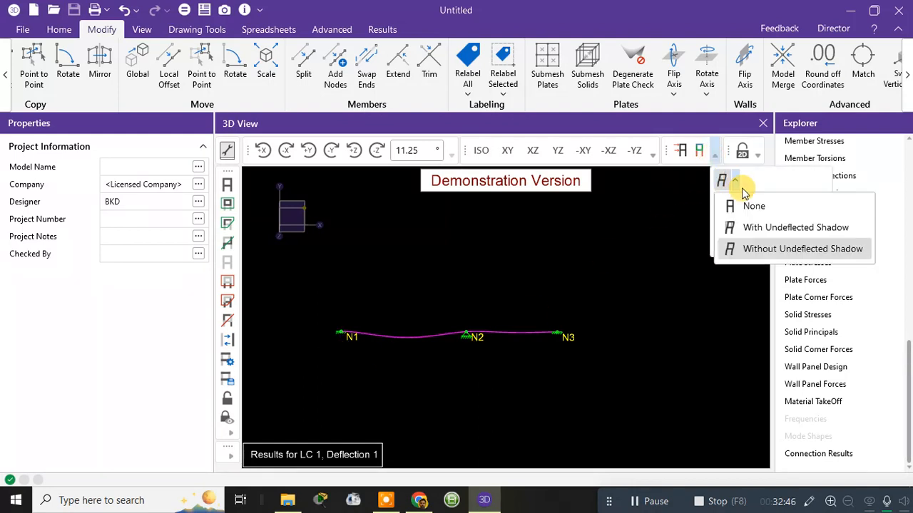
{"action": "left_click", "coordinate": [749, 227]}
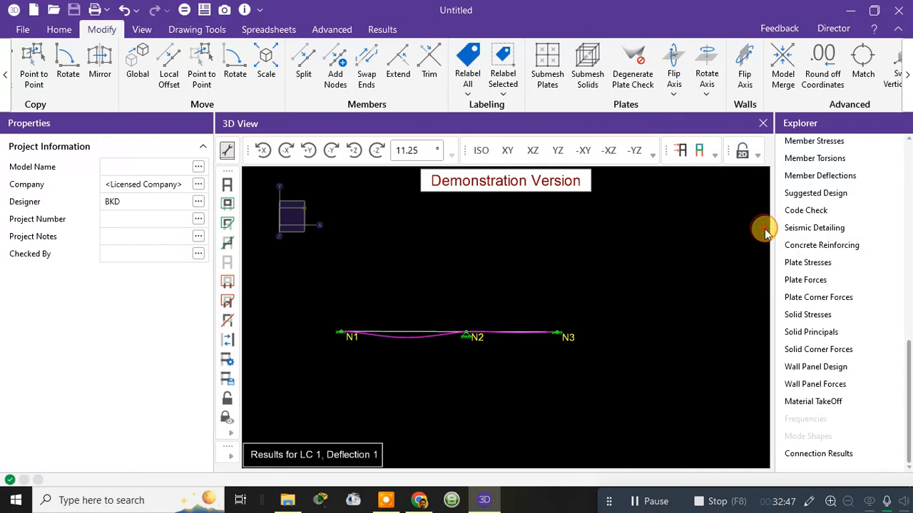
{"action": "left_click", "coordinate": [718, 152]}
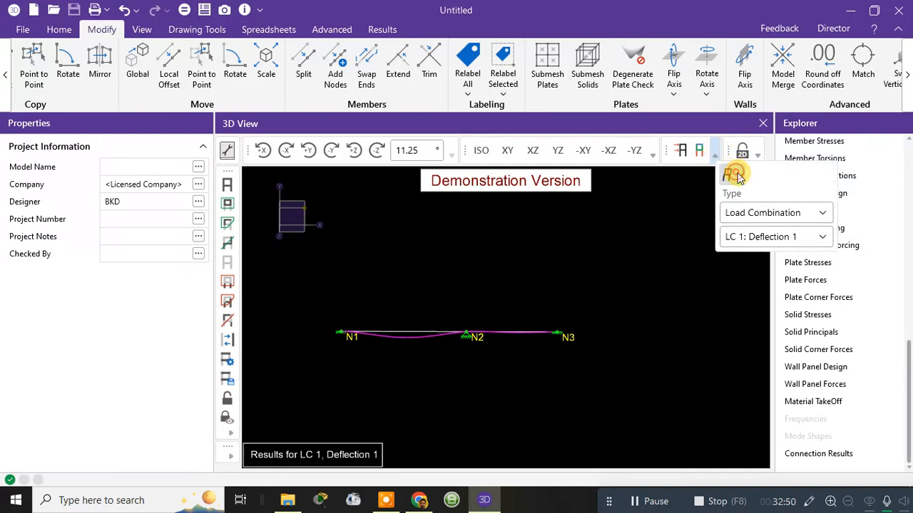
{"action": "left_click", "coordinate": [739, 176]}
{"action": "left_click", "coordinate": [739, 175]}
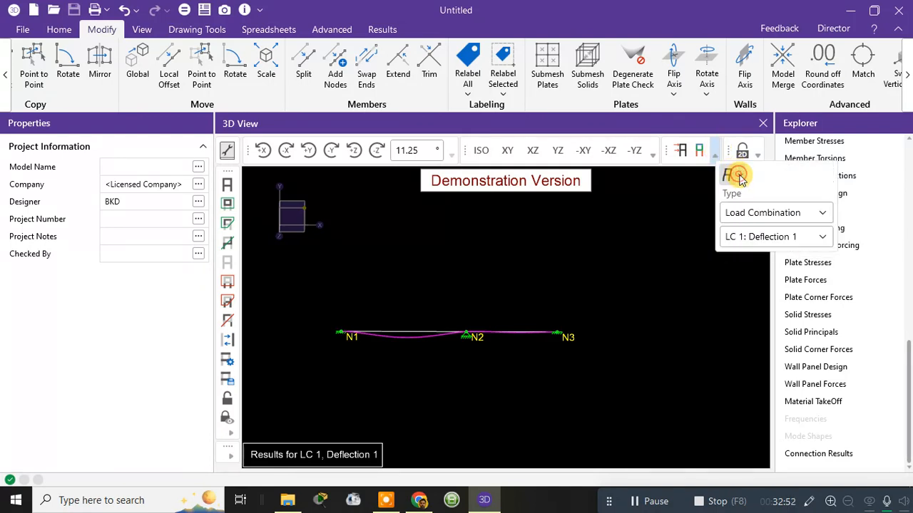
{"action": "left_click", "coordinate": [694, 208]}
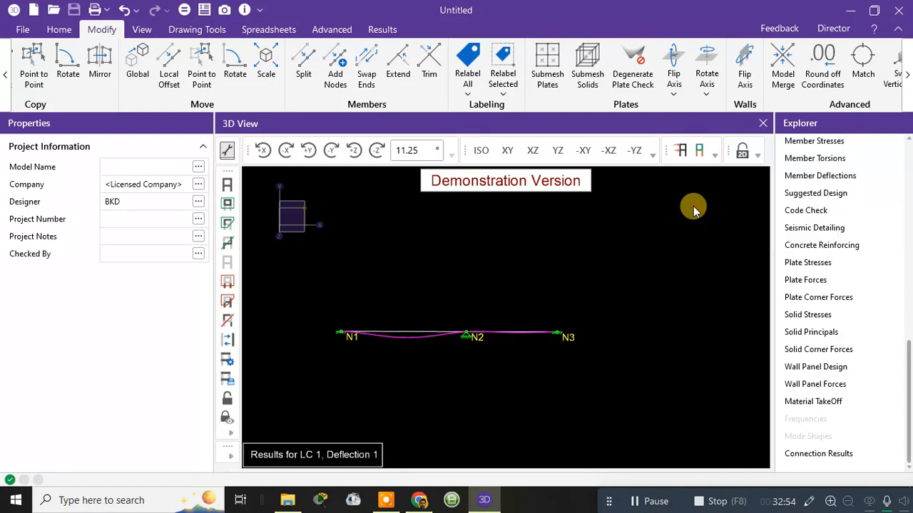
{"action": "left_click", "coordinate": [185, 11]}
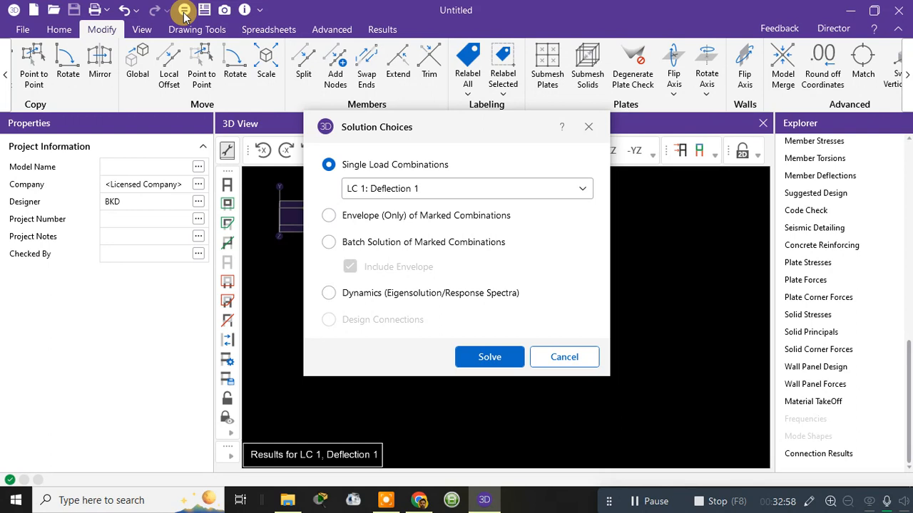
{"action": "left_click", "coordinate": [434, 188]}
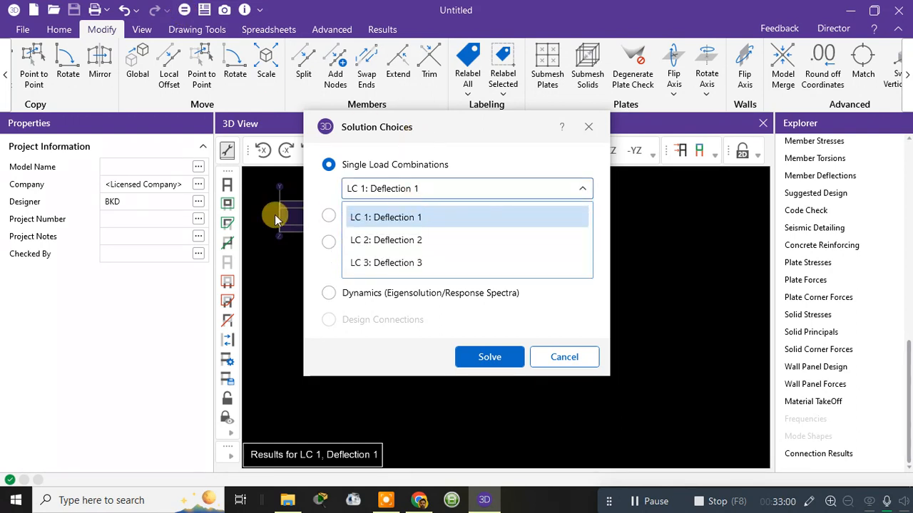
{"action": "left_click", "coordinate": [356, 240]}
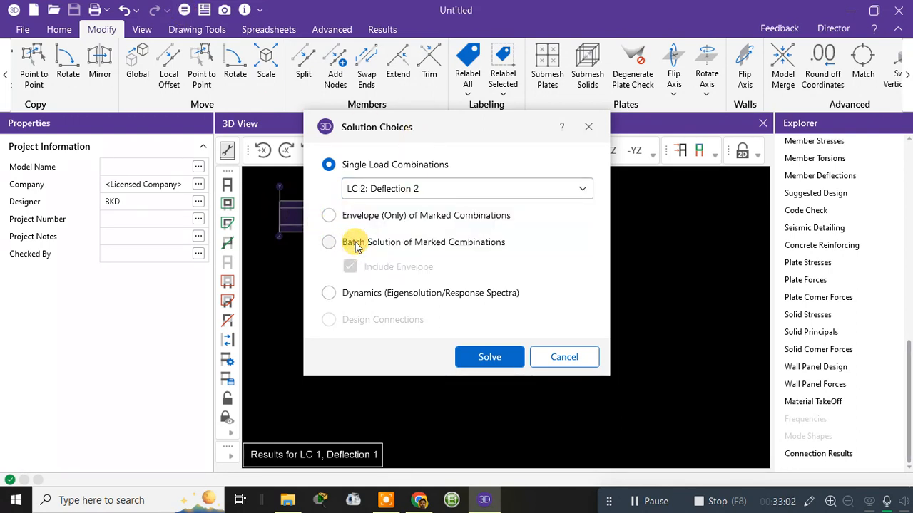
{"action": "left_click", "coordinate": [555, 361]}
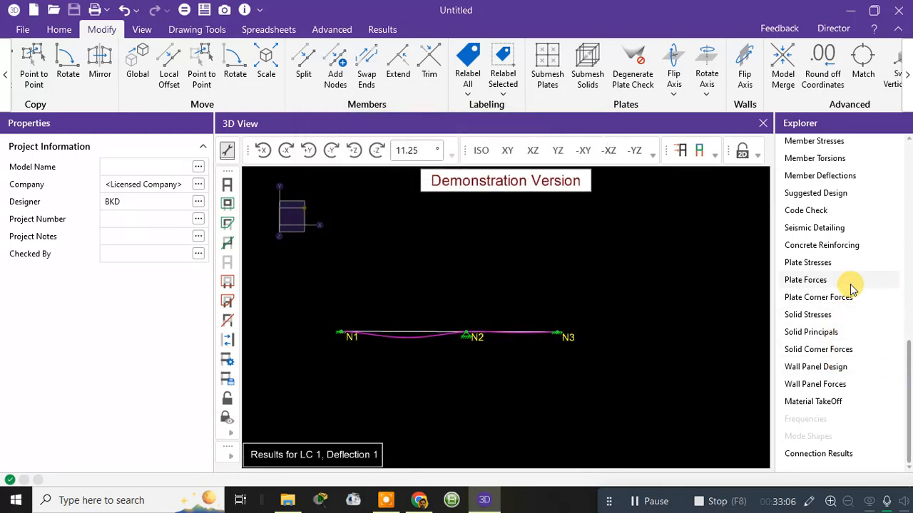
Step: Display the member force diagrams on the beam and set them to y Shear
{"action": "scroll", "coordinate": [851, 287], "scroll_direction": "up", "scroll_amount": 5}
{"action": "scroll", "coordinate": [850, 287], "scroll_direction": "up", "scroll_amount": 3}
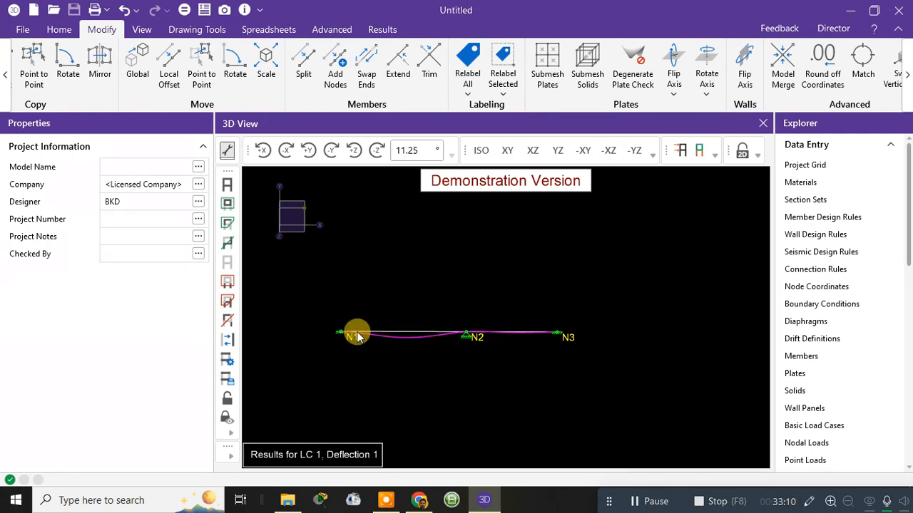
{"action": "left_click", "coordinate": [758, 154]}
{"action": "left_click", "coordinate": [769, 231]}
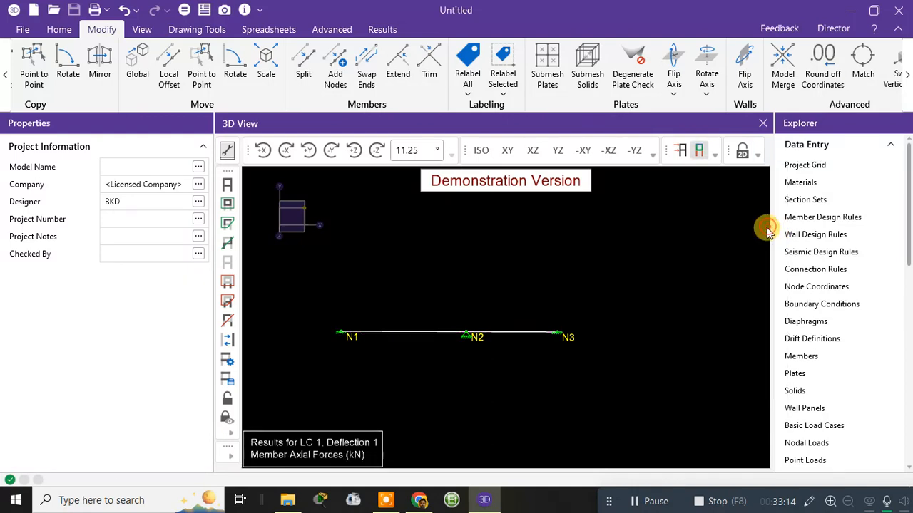
{"action": "left_click", "coordinate": [757, 154]}
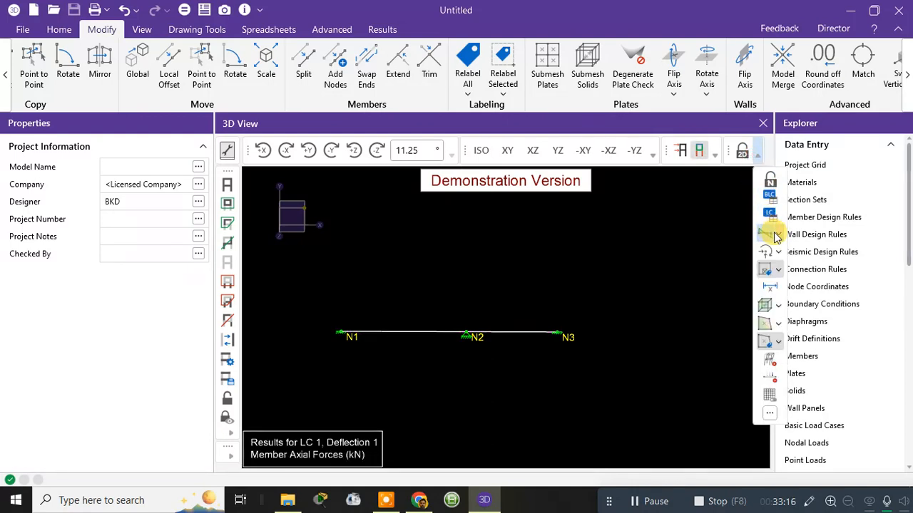
{"action": "left_click", "coordinate": [770, 232]}
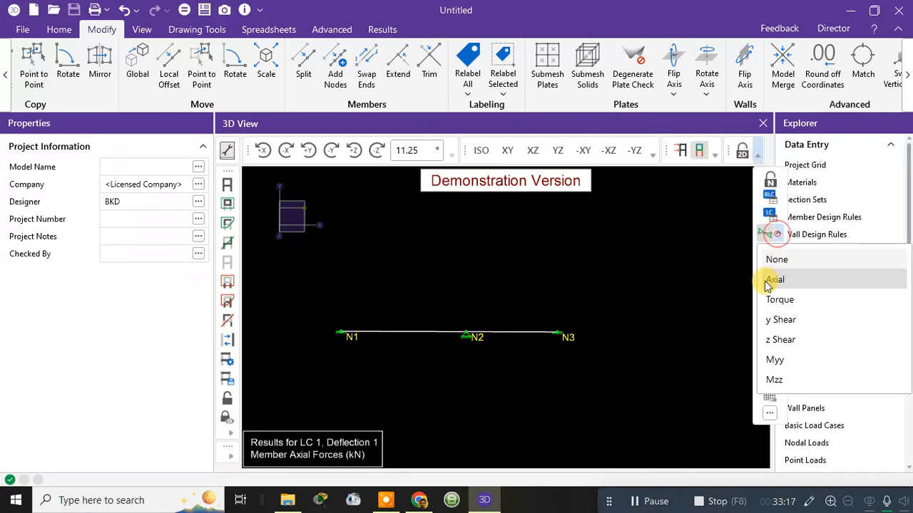
{"action": "left_click", "coordinate": [777, 319]}
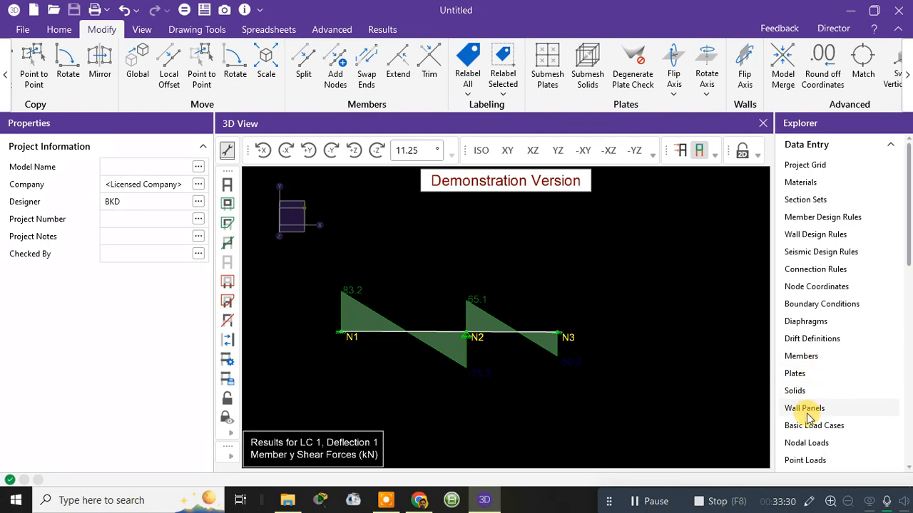
Step: Review the point, nodal and distributed load spreadsheets, including the wall panel point loads, and close each one
{"action": "scroll", "coordinate": [810, 378], "scroll_direction": "down", "scroll_amount": 3}
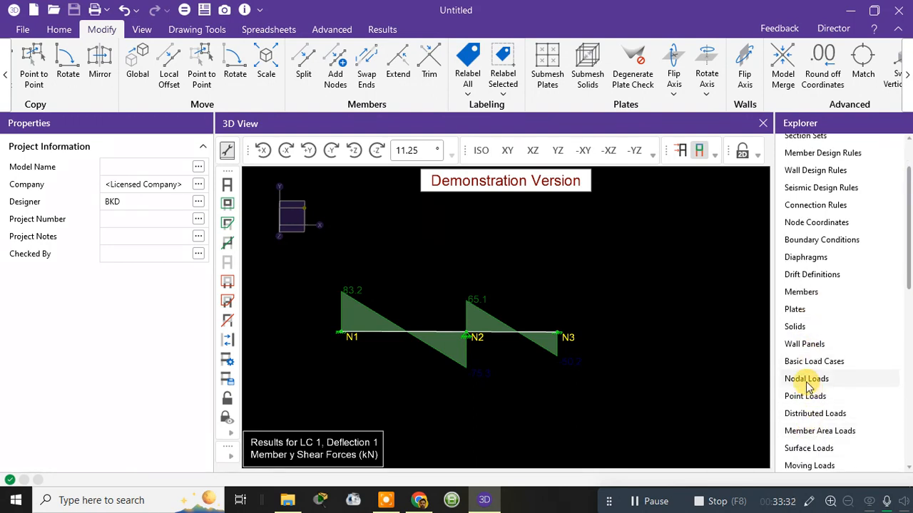
{"action": "left_click", "coordinate": [805, 396]}
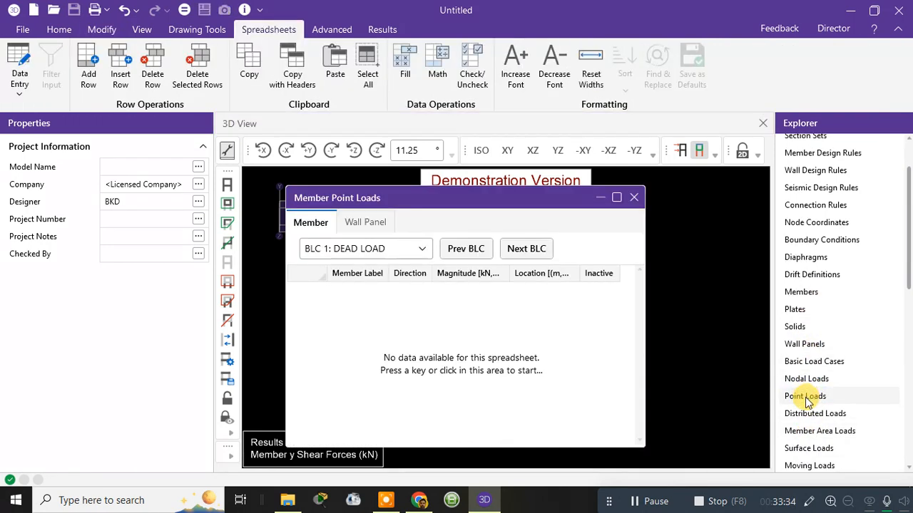
{"action": "left_click", "coordinate": [379, 225]}
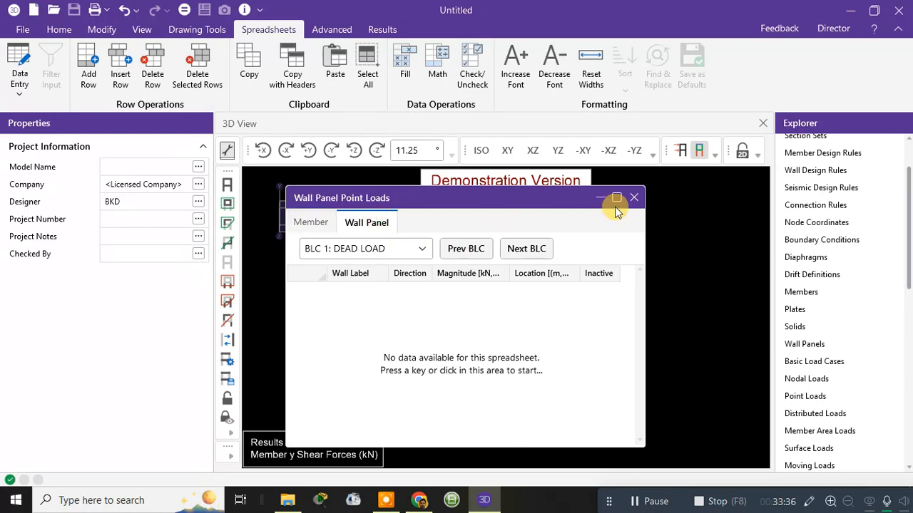
{"action": "left_click", "coordinate": [636, 197]}
{"action": "left_click", "coordinate": [806, 378]}
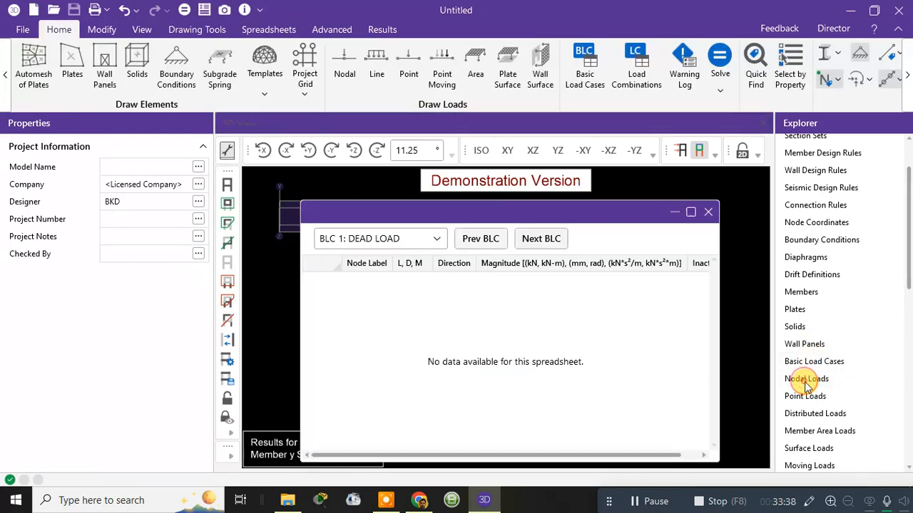
{"action": "left_click", "coordinate": [708, 211]}
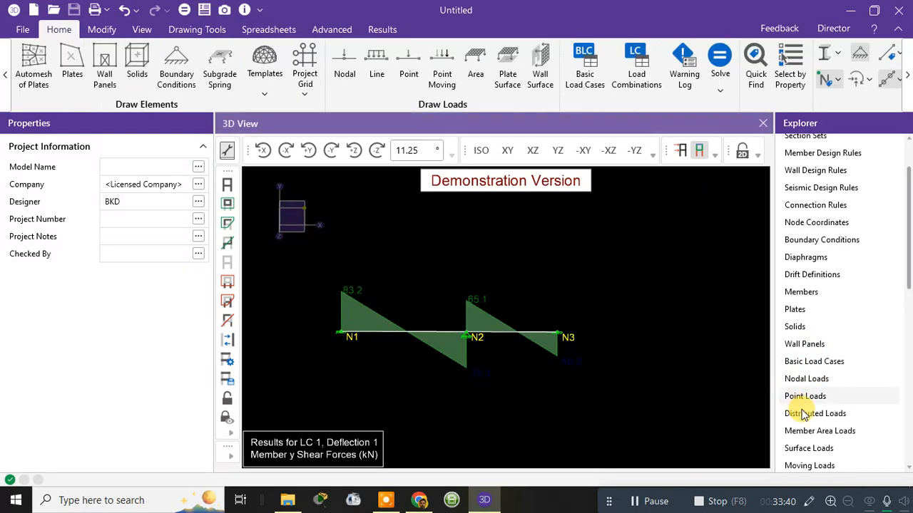
{"action": "left_click", "coordinate": [806, 414]}
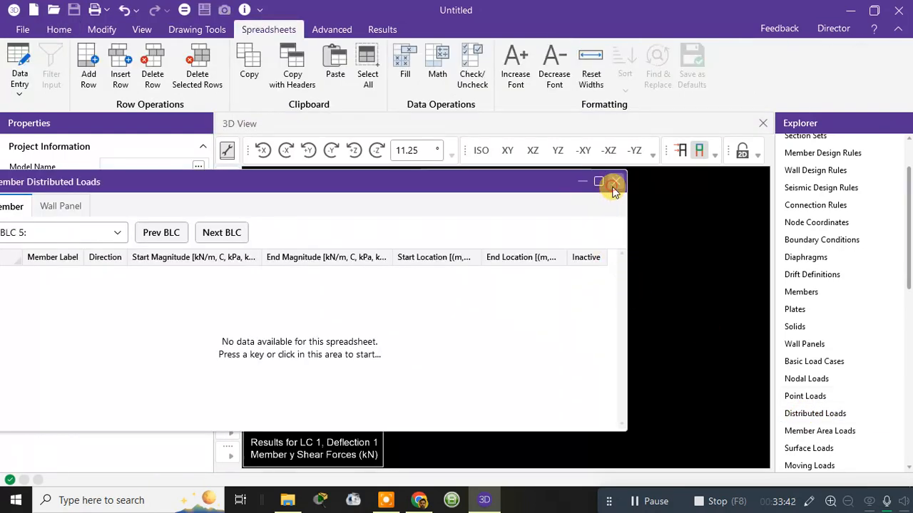
{"action": "left_click", "coordinate": [612, 180]}
Step: Open the Load Combinations spreadsheet to examine the defined combinations and their factors
{"action": "scroll", "coordinate": [817, 424], "scroll_direction": "down", "scroll_amount": 3}
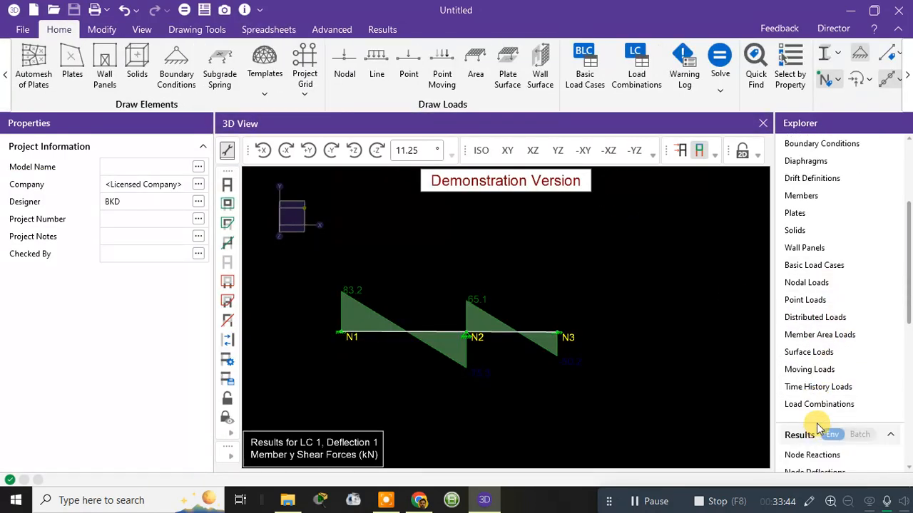
{"action": "left_click", "coordinate": [817, 405]}
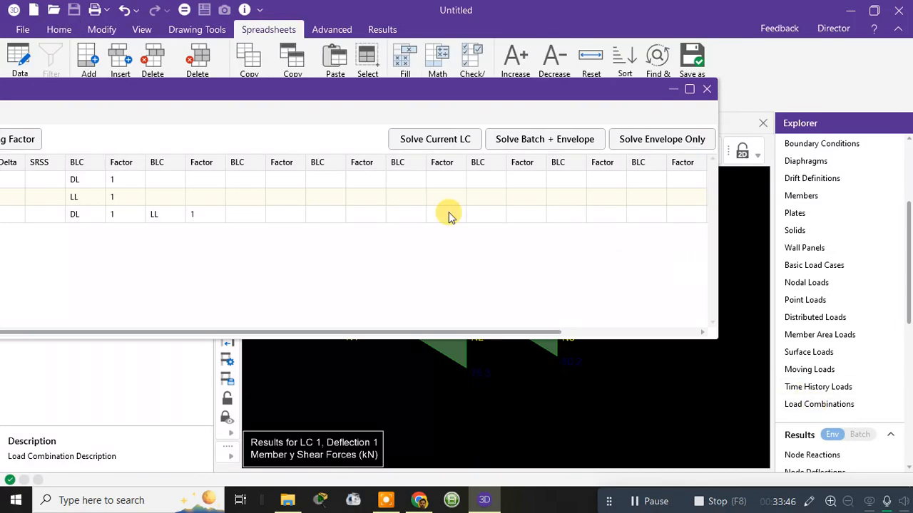
Step: Close the Load Combinations spreadsheet, then review the members' primary data spreadsheet and close it
{"action": "left_click", "coordinate": [707, 89]}
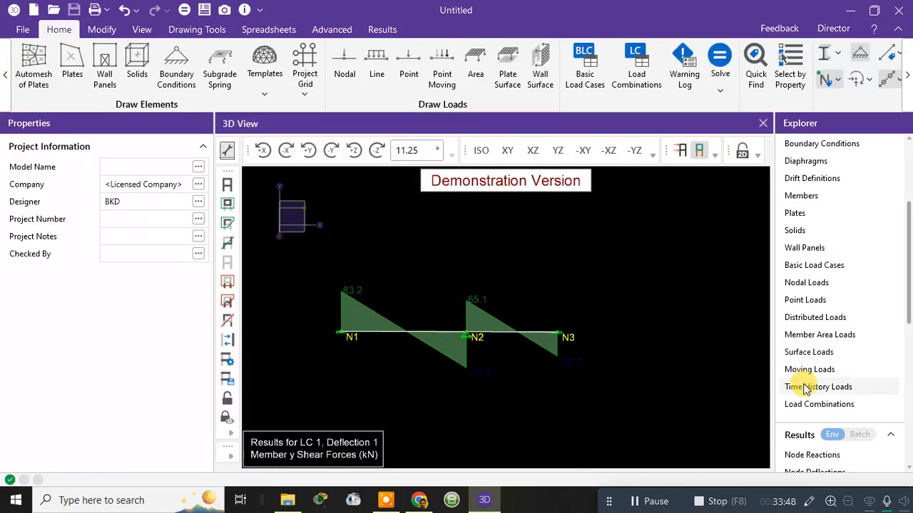
{"action": "scroll", "coordinate": [798, 281], "scroll_direction": "up", "scroll_amount": 1}
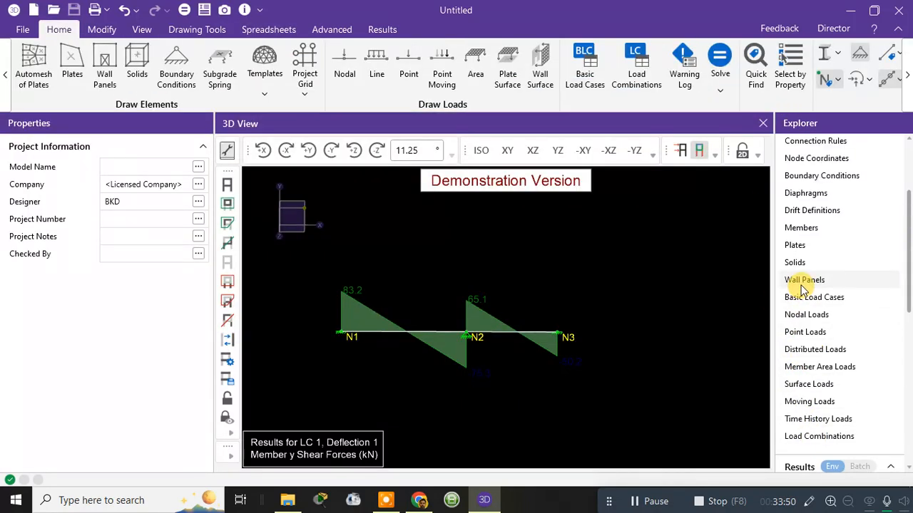
{"action": "left_click", "coordinate": [799, 229]}
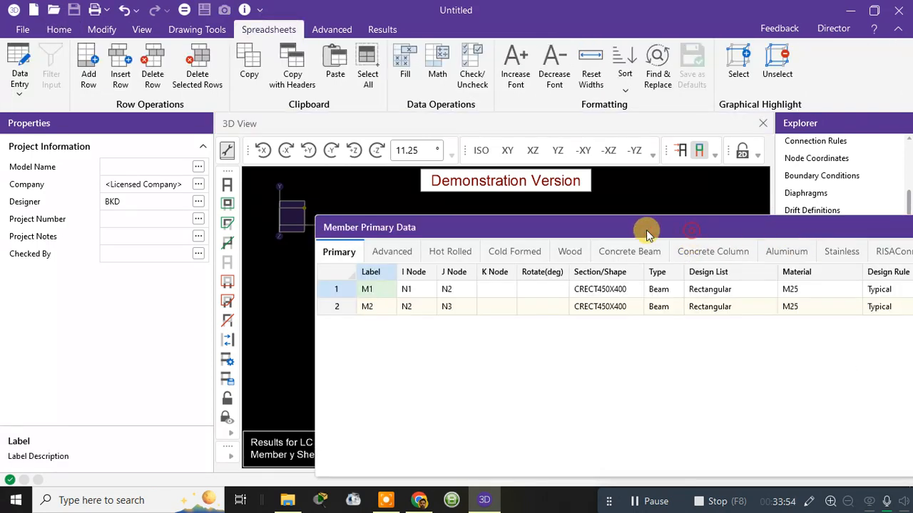
{"action": "left_click_drag", "start_coordinate": [646, 228], "coordinate": [528, 227]}
{"action": "left_click_drag", "start_coordinate": [780, 226], "coordinate": [604, 236]}
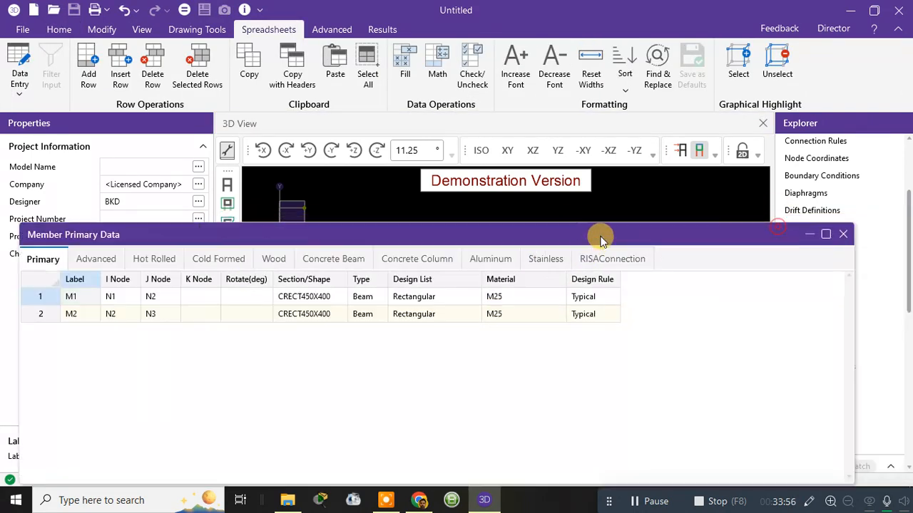
{"action": "left_click", "coordinate": [845, 235]}
Step: Review the Node Reactions and Node Deflections results for the solved load combination and close both
{"action": "scroll", "coordinate": [810, 229], "scroll_direction": "up", "scroll_amount": 1}
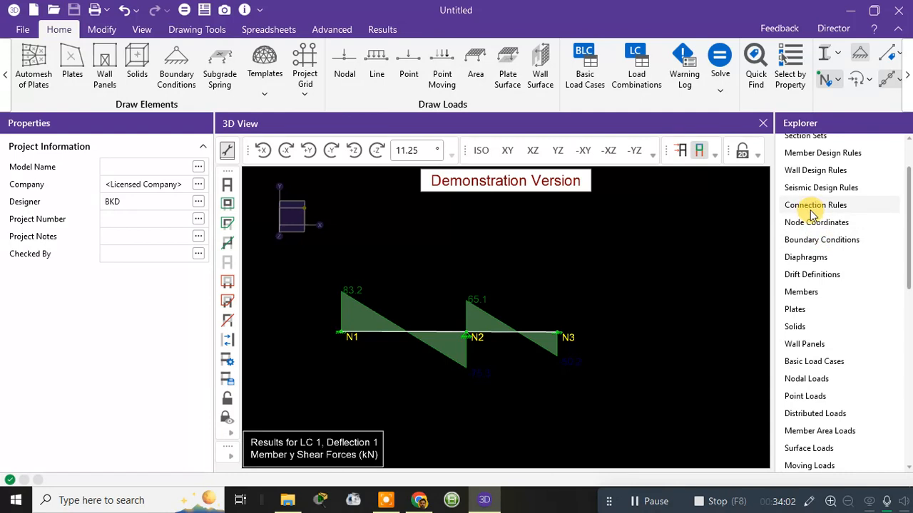
{"action": "scroll", "coordinate": [809, 265], "scroll_direction": "down", "scroll_amount": 1}
{"action": "scroll", "coordinate": [815, 399], "scroll_direction": "down", "scroll_amount": 1}
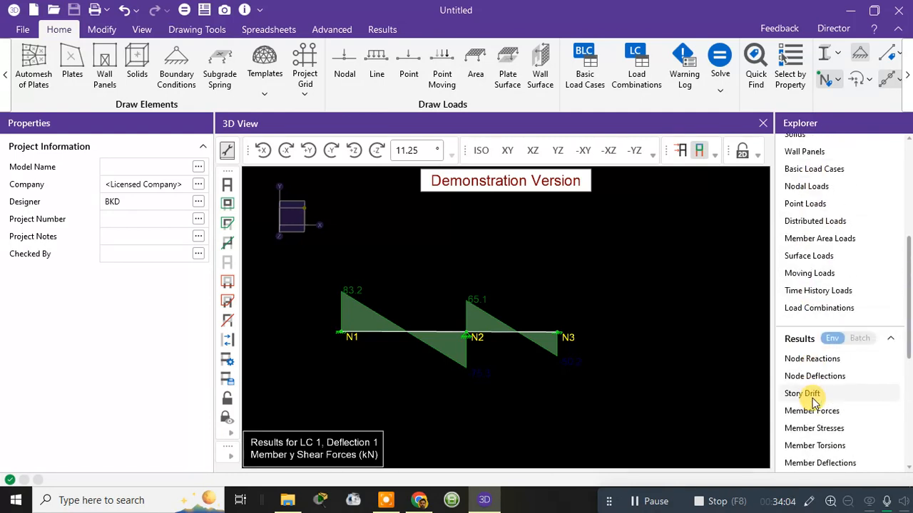
{"action": "scroll", "coordinate": [815, 356], "scroll_direction": "up", "scroll_amount": 2}
{"action": "scroll", "coordinate": [813, 324], "scroll_direction": "down", "scroll_amount": 5}
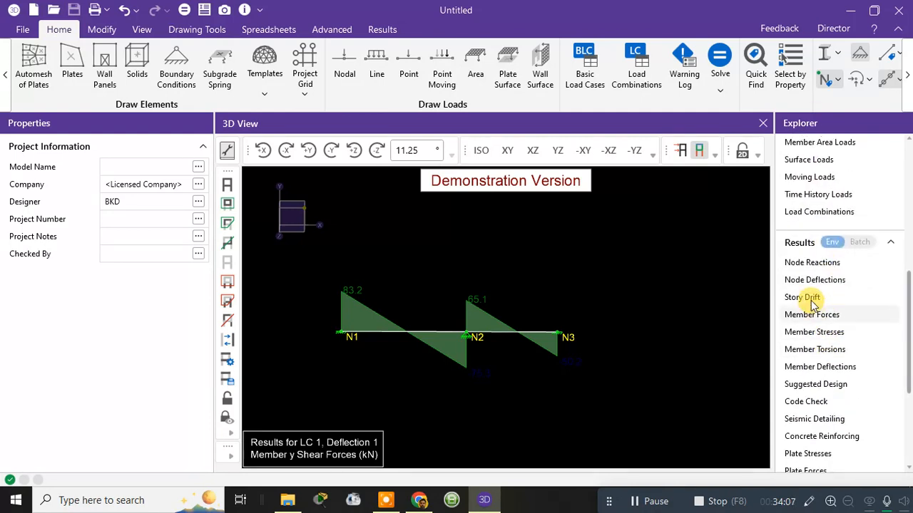
{"action": "left_click", "coordinate": [812, 264]}
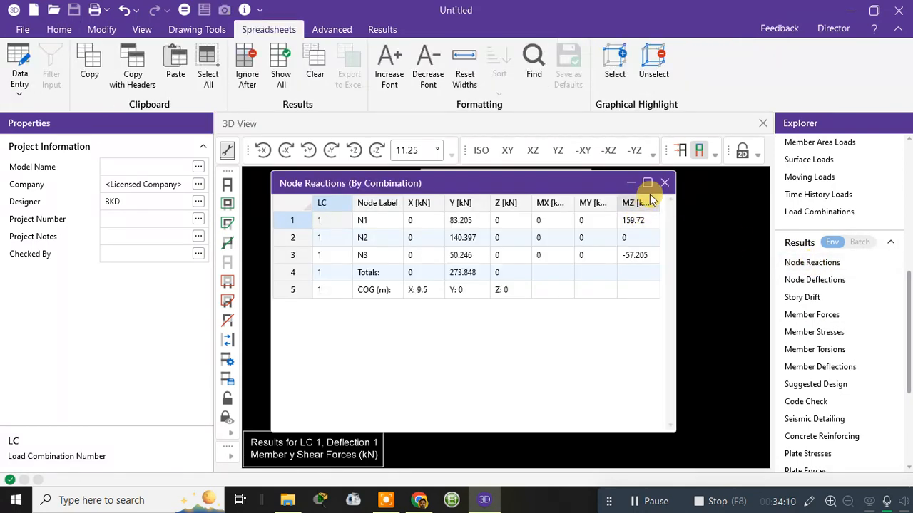
{"action": "left_click", "coordinate": [662, 185]}
{"action": "left_click", "coordinate": [820, 280]}
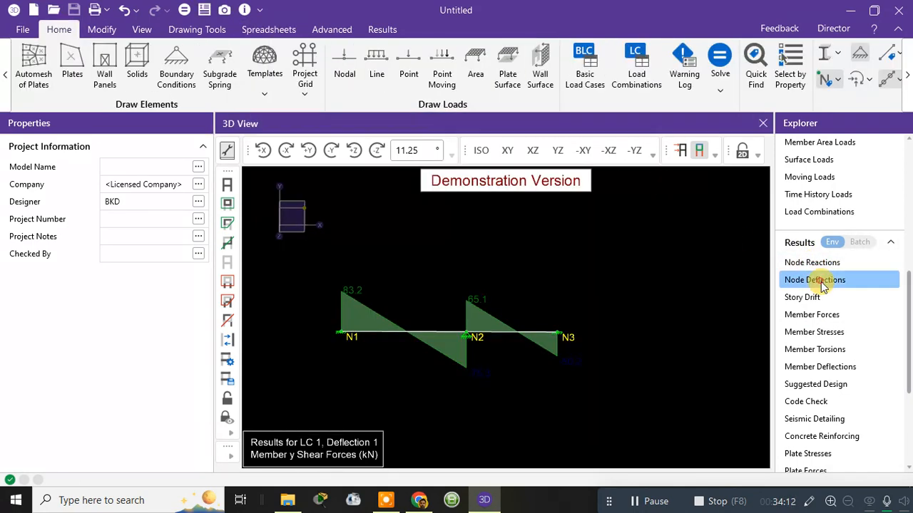
{"action": "left_click", "coordinate": [792, 241]}
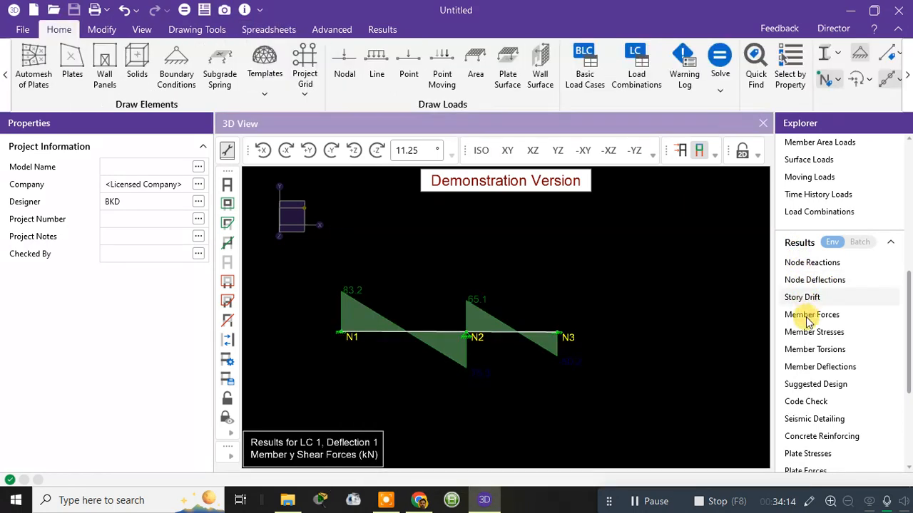
Step: Review the Member Forces results for sections, maximums and end reactions, and close the spreadsheet
{"action": "left_click", "coordinate": [815, 317]}
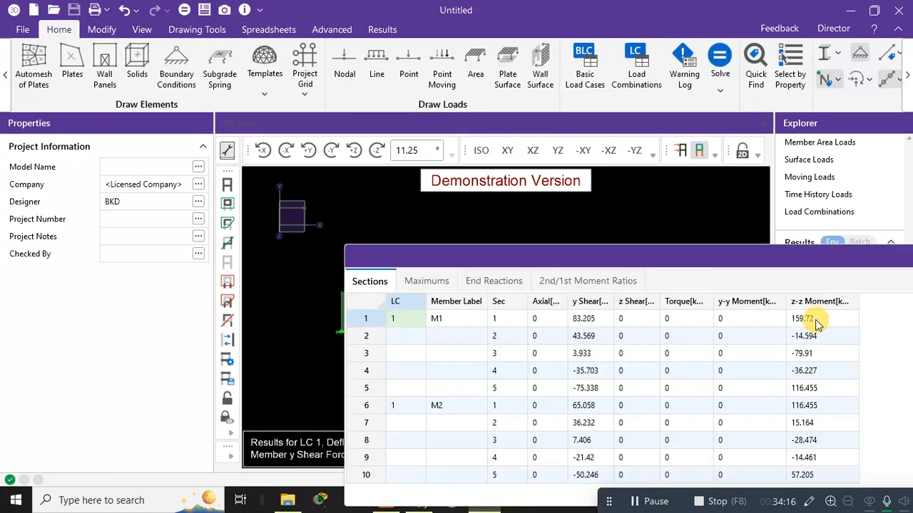
{"action": "left_click_drag", "start_coordinate": [810, 256], "coordinate": [627, 218]}
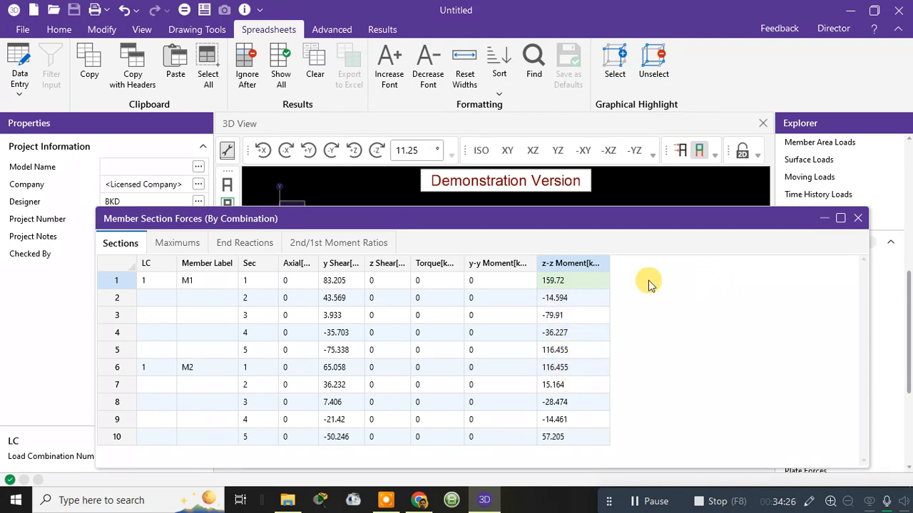
{"action": "left_click", "coordinate": [197, 244]}
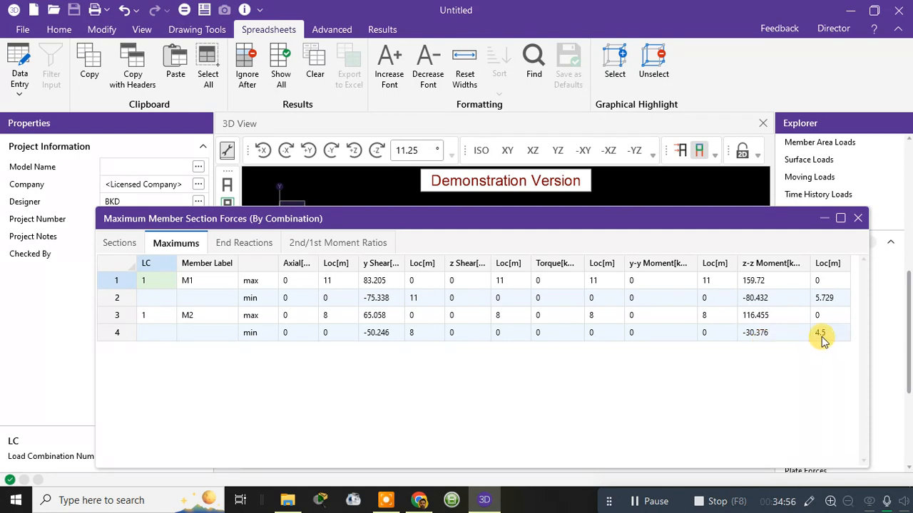
{"action": "left_click", "coordinate": [255, 244]}
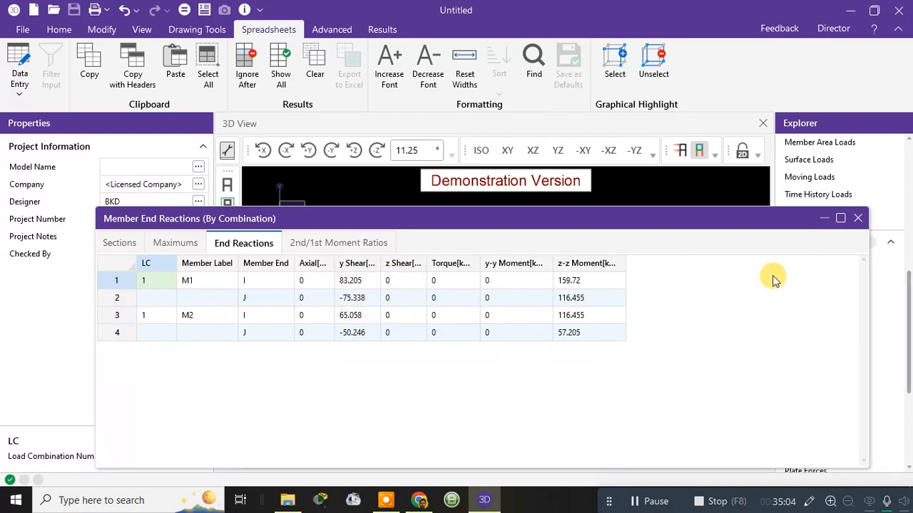
{"action": "left_click", "coordinate": [857, 218]}
Step: Check the Code Check results for each material from Hot Rolled Steel through Concrete, and close the spreadsheet
{"action": "scroll", "coordinate": [821, 405], "scroll_direction": "down", "scroll_amount": 1}
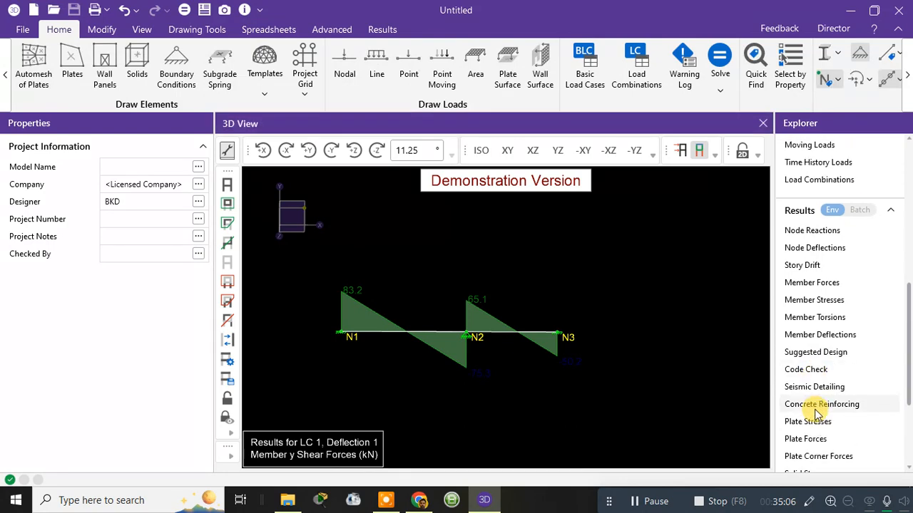
{"action": "left_click", "coordinate": [805, 372]}
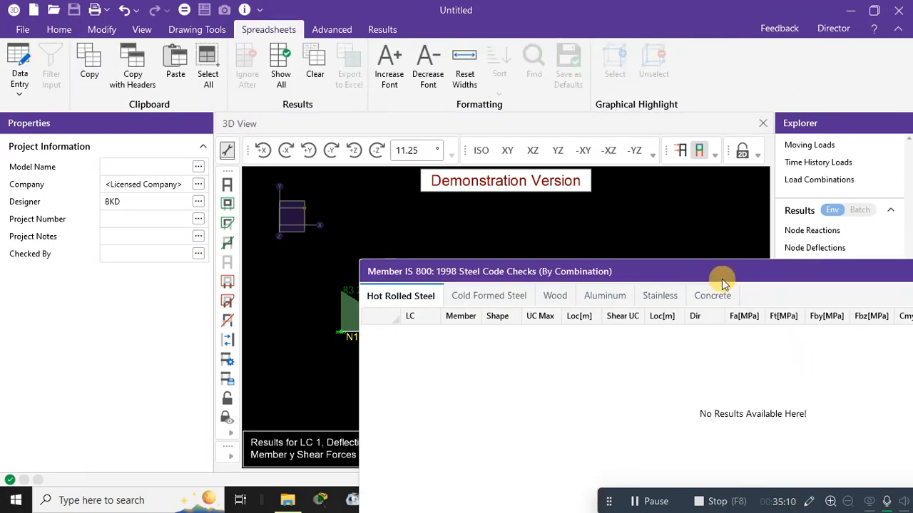
{"action": "left_click_drag", "start_coordinate": [709, 269], "coordinate": [442, 217]}
{"action": "left_click", "coordinate": [240, 238]}
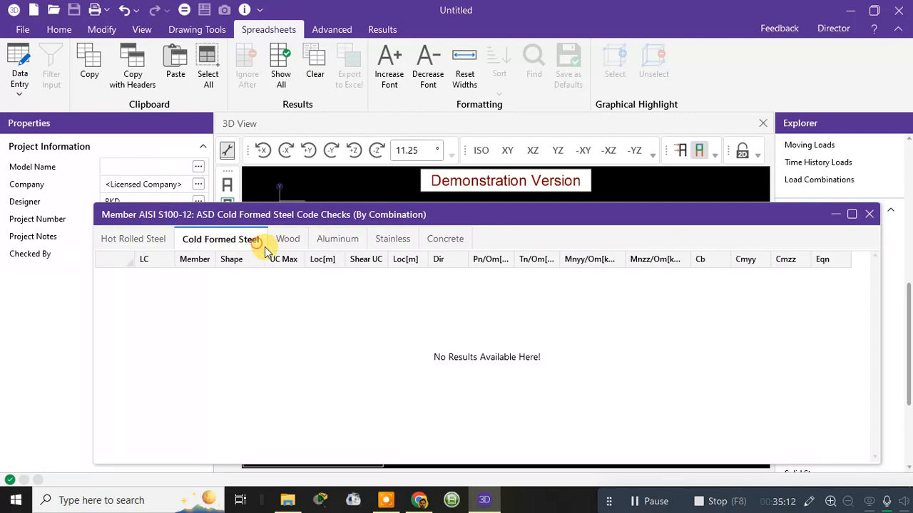
{"action": "left_click", "coordinate": [301, 240]}
{"action": "left_click", "coordinate": [314, 244]}
{"action": "left_click", "coordinate": [391, 239]}
{"action": "left_click", "coordinate": [444, 239]}
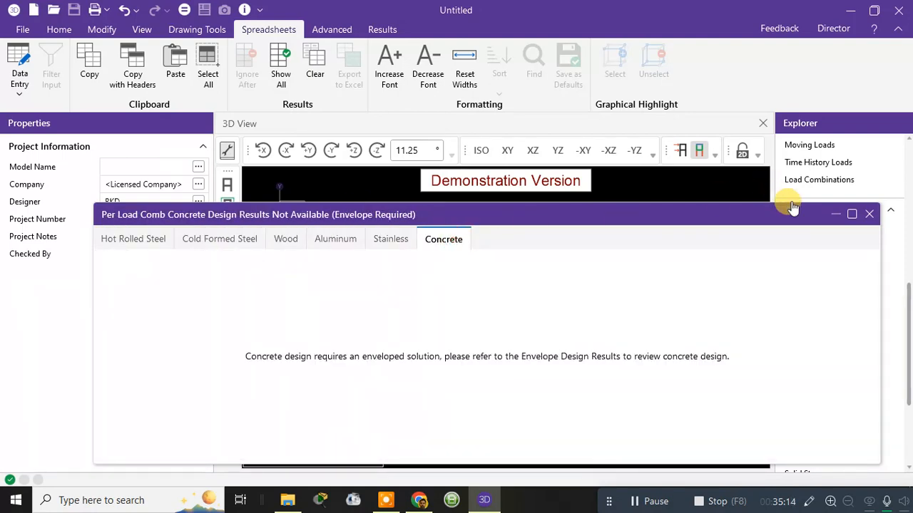
{"action": "left_click", "coordinate": [865, 218]}
Step: View the Connection Results spreadsheet and close it
{"action": "scroll", "coordinate": [824, 342], "scroll_direction": "down", "scroll_amount": 4}
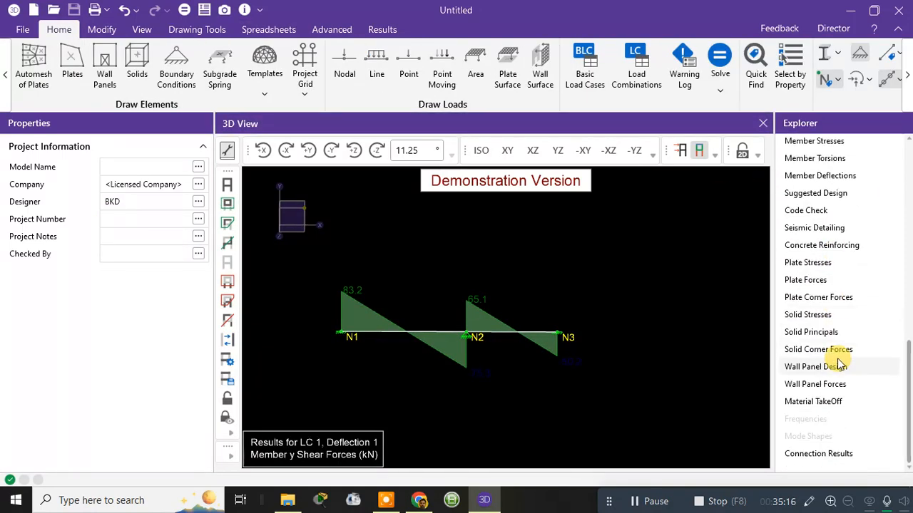
{"action": "left_click", "coordinate": [831, 455]}
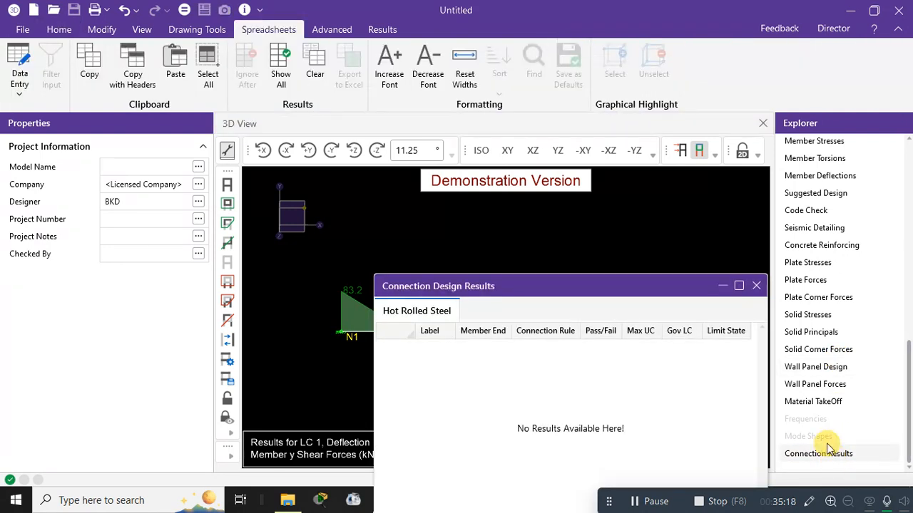
{"action": "left_click", "coordinate": [757, 286]}
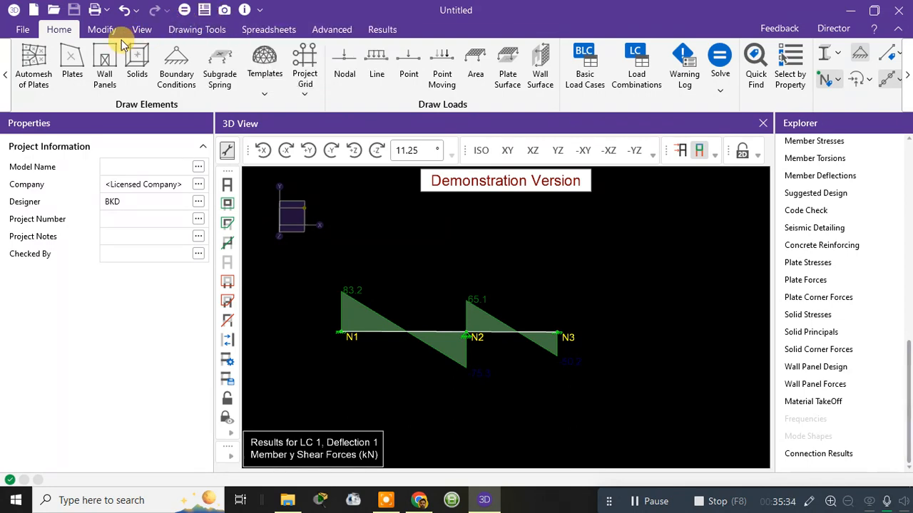
Step: Solve the model for the single load combination LC 2: Deflection 2, clearing the existing results
{"action": "left_click", "coordinate": [184, 11]}
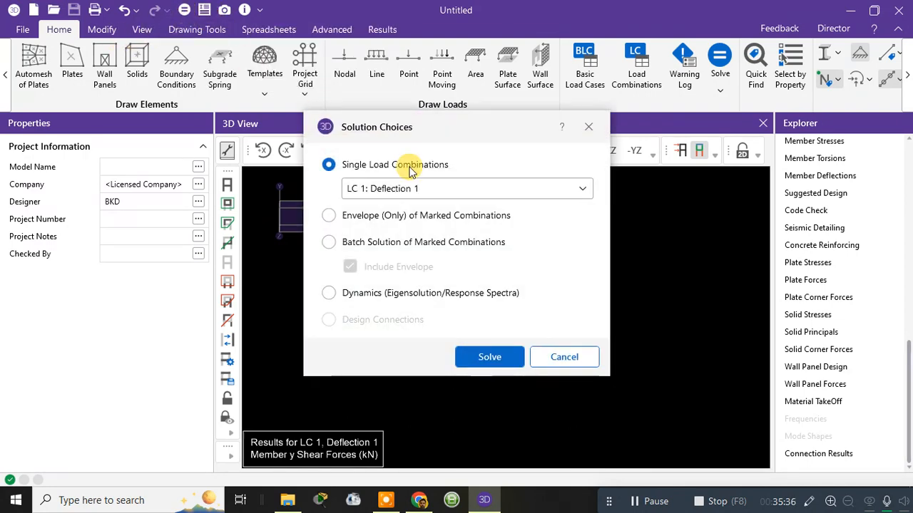
{"action": "left_click", "coordinate": [414, 188]}
{"action": "left_click", "coordinate": [410, 240]}
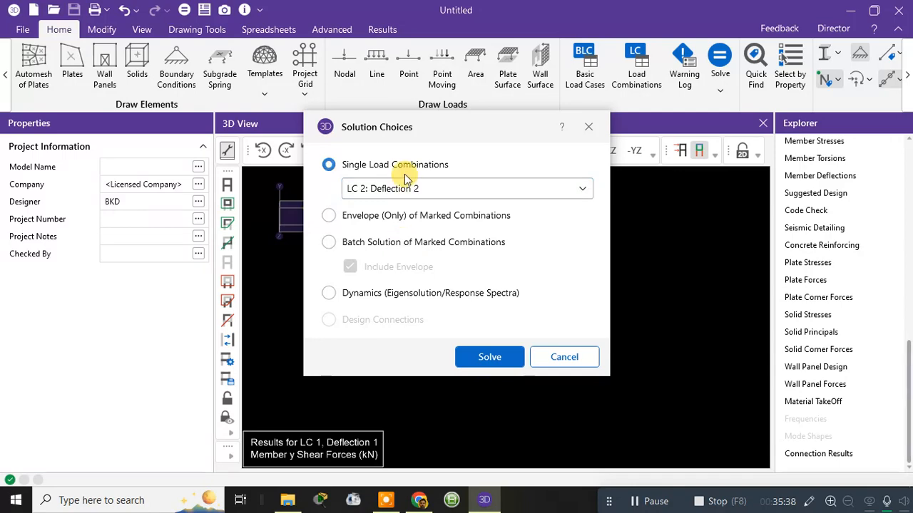
{"action": "left_click", "coordinate": [474, 362]}
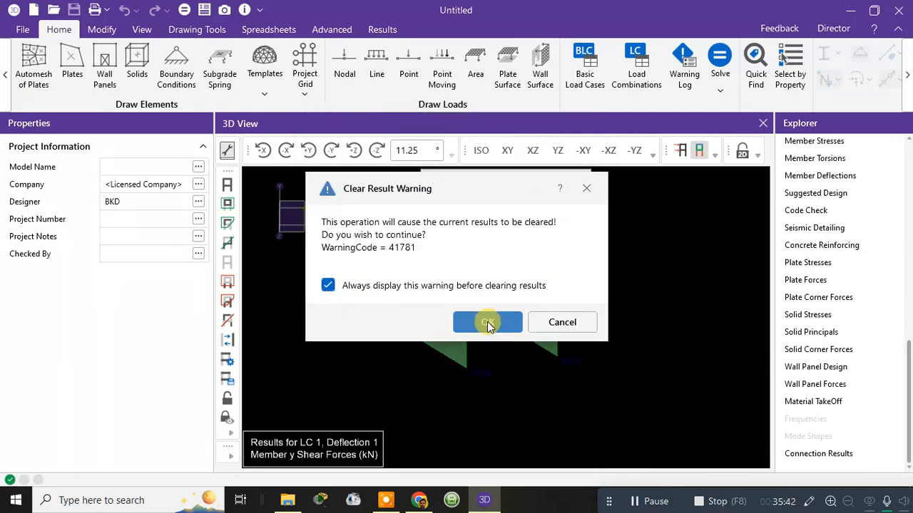
{"action": "left_click", "coordinate": [487, 322]}
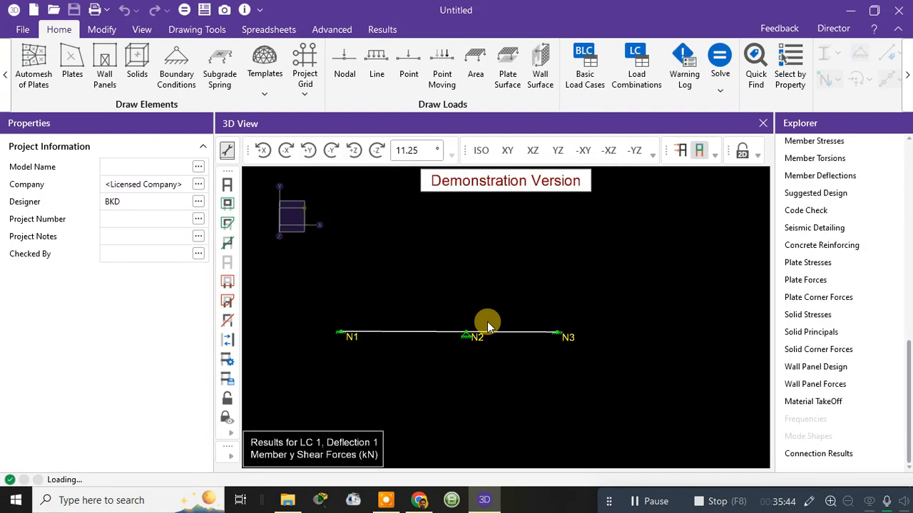
{"action": "left_click", "coordinate": [714, 352]}
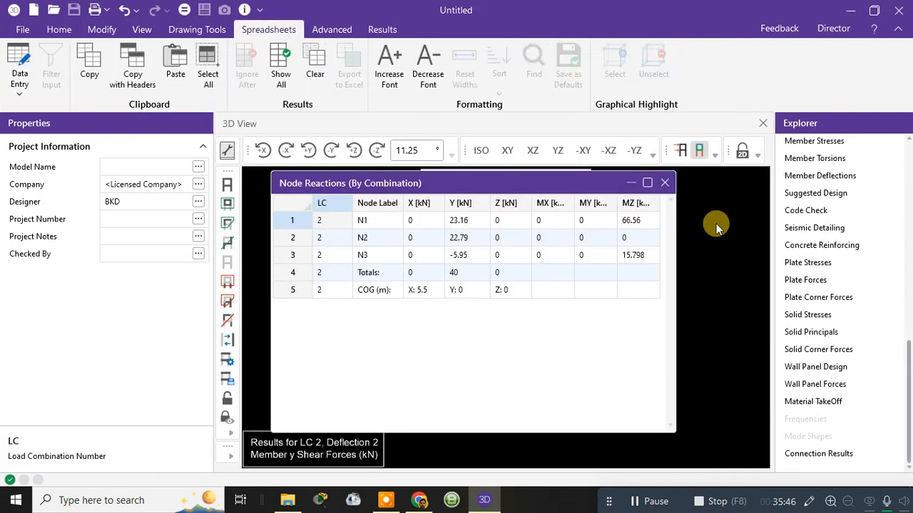
Step: Display the deflected shape for LC 2: Deflection 2 with the undeflected shadow and inspect it along the beam
{"action": "left_click", "coordinate": [713, 160]}
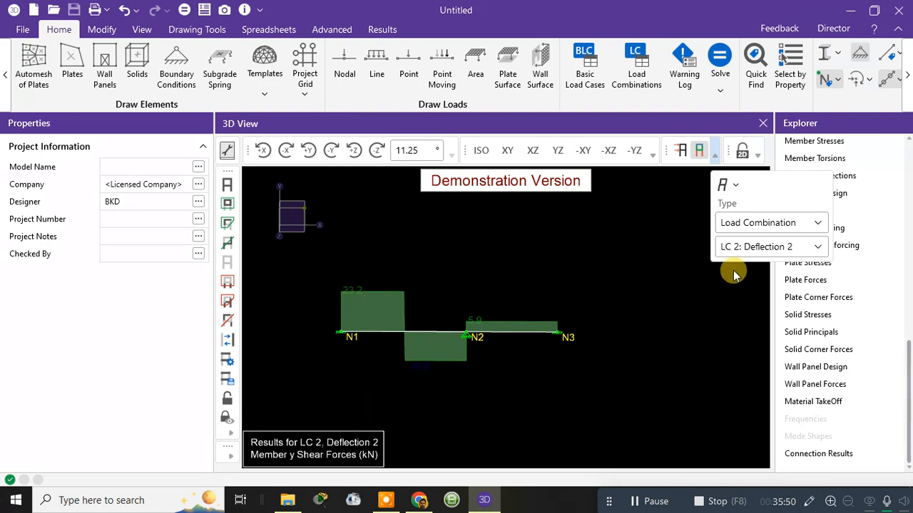
{"action": "left_click", "coordinate": [753, 224]}
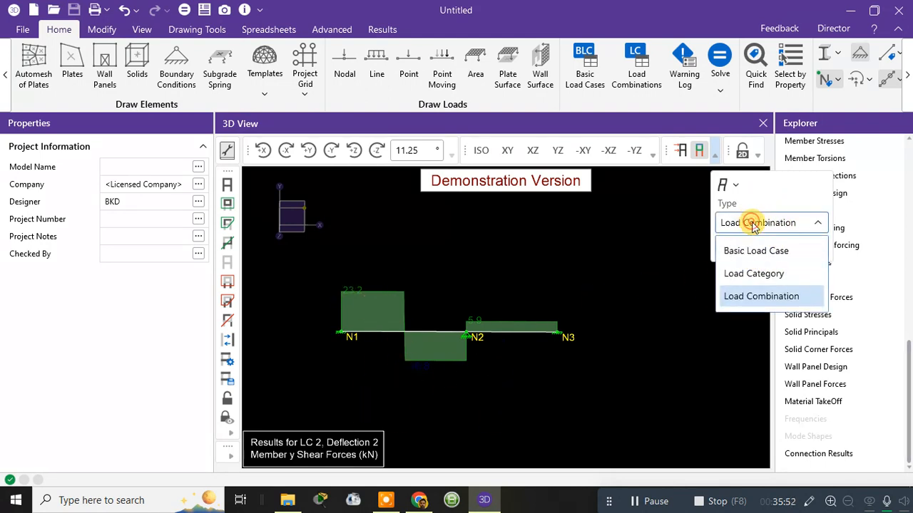
{"action": "left_click", "coordinate": [753, 224]}
{"action": "left_click", "coordinate": [745, 246]}
{"action": "left_click", "coordinate": [754, 247]}
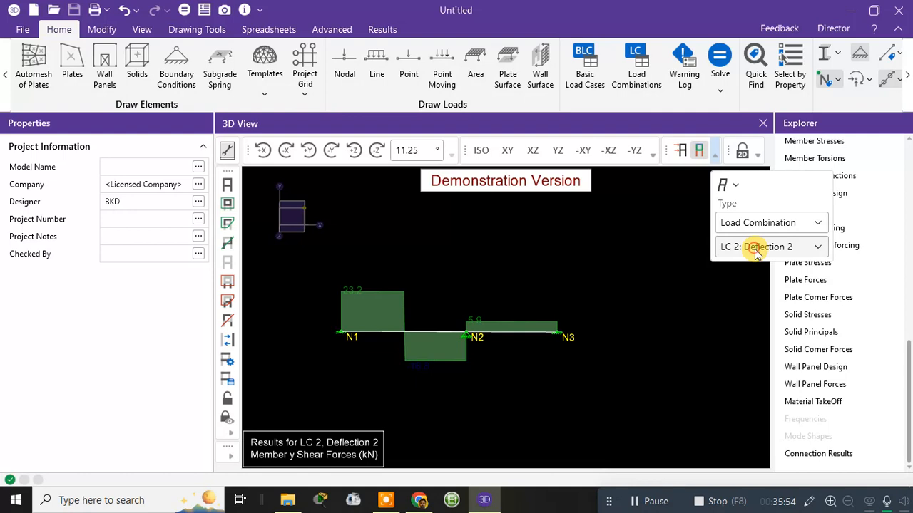
{"action": "left_click", "coordinate": [728, 187]}
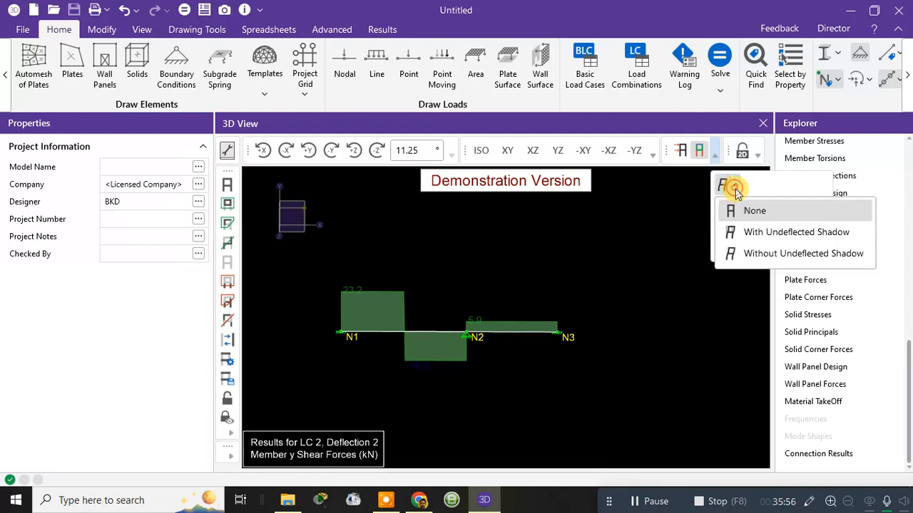
{"action": "left_click", "coordinate": [729, 231]}
{"action": "scroll", "coordinate": [485, 314], "scroll_direction": "up", "scroll_amount": 2}
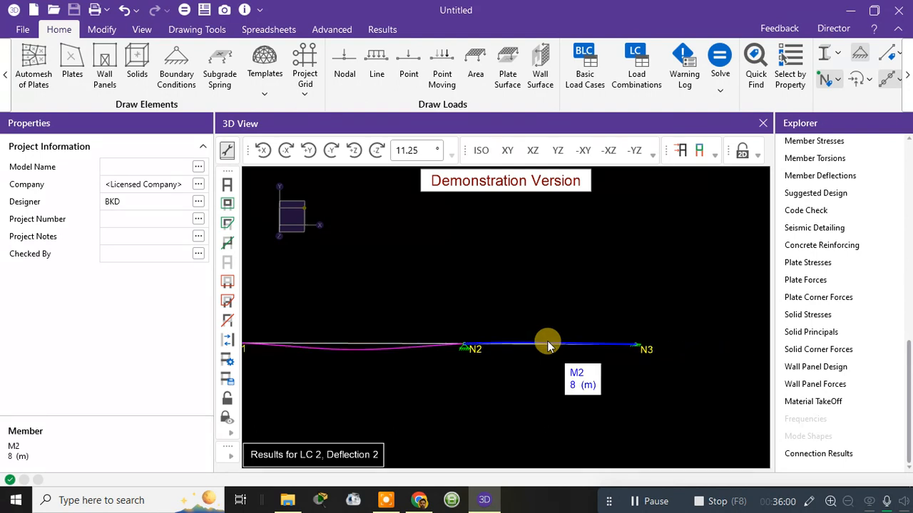
{"action": "scroll", "coordinate": [547, 344], "scroll_direction": "down", "scroll_amount": 2}
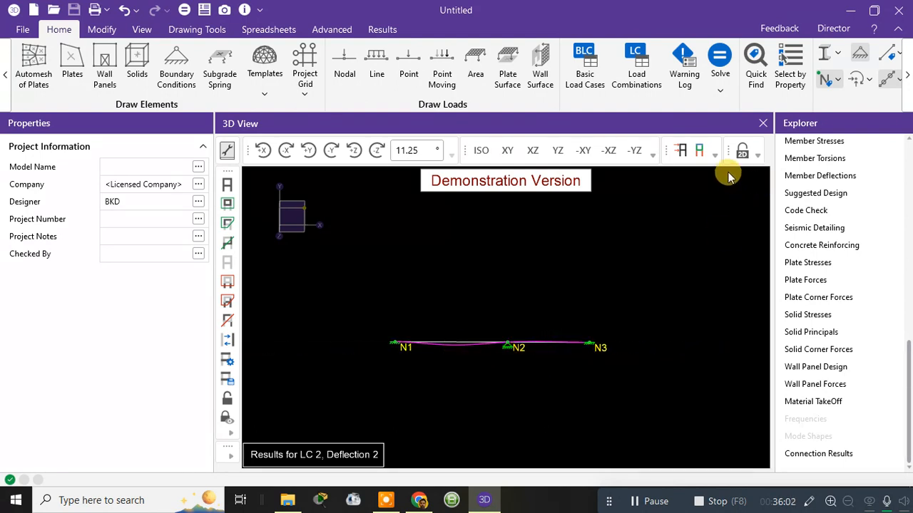
Step: Display the member z bending moment diagram (Mzz) on the beam for LC 2: Deflection 2
{"action": "left_click", "coordinate": [716, 152]}
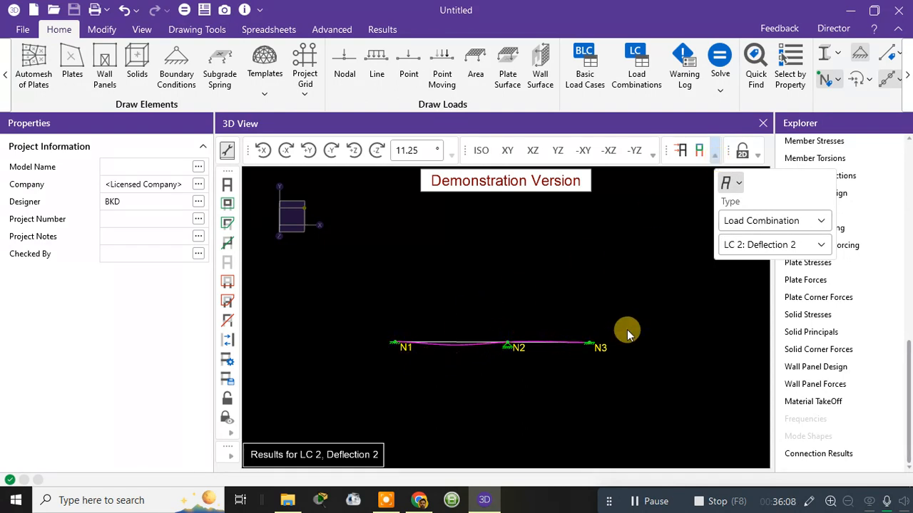
{"action": "left_click", "coordinate": [758, 154]}
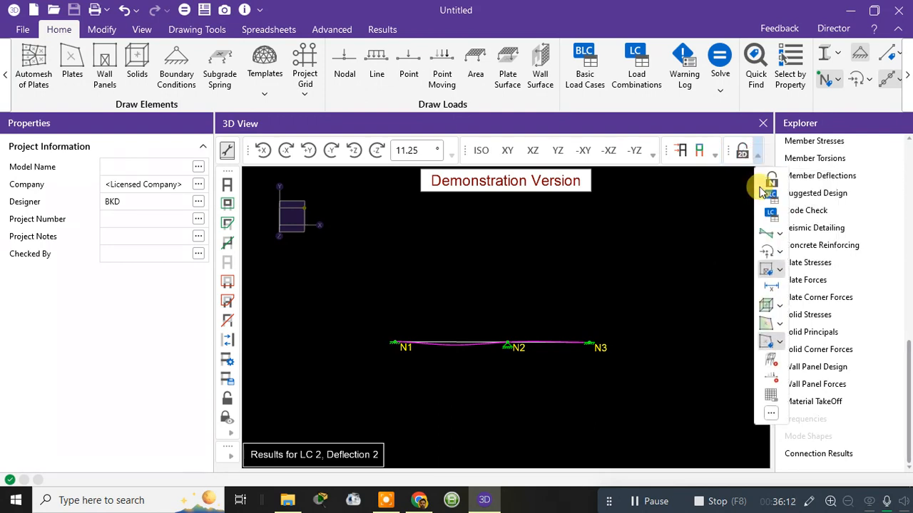
{"action": "left_click", "coordinate": [780, 233]}
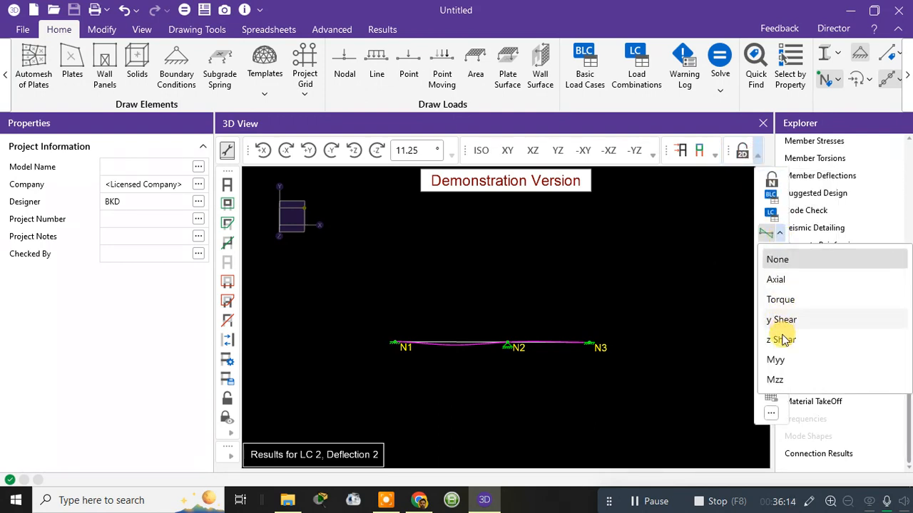
{"action": "left_click", "coordinate": [776, 380]}
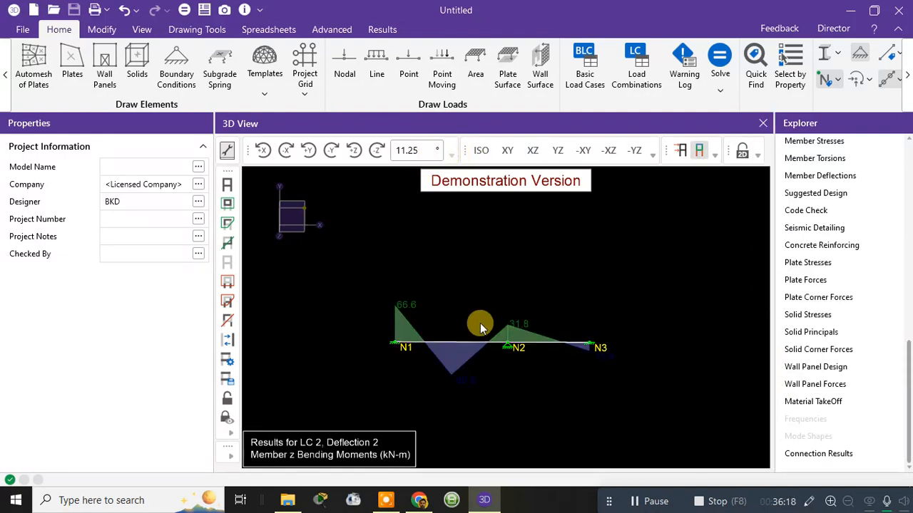
Step: Review the load cases and factors in the Load Combinations spreadsheet, and close it
{"action": "left_click", "coordinate": [653, 79]}
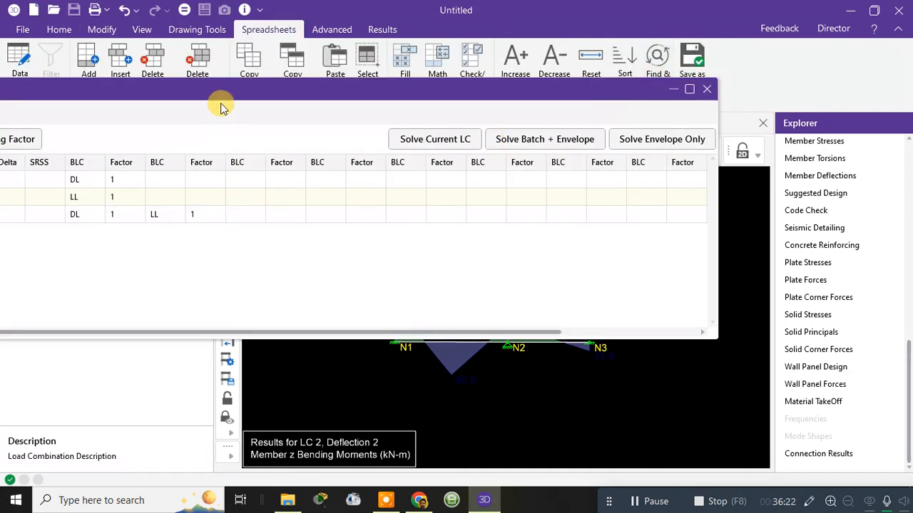
{"action": "left_click_drag", "start_coordinate": [238, 100], "coordinate": [457, 94]}
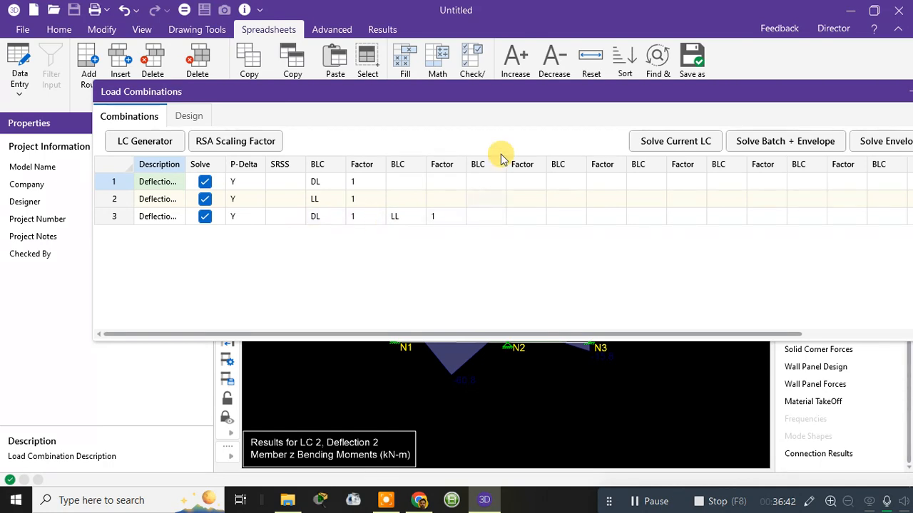
{"action": "left_click_drag", "start_coordinate": [521, 92], "coordinate": [336, 221]}
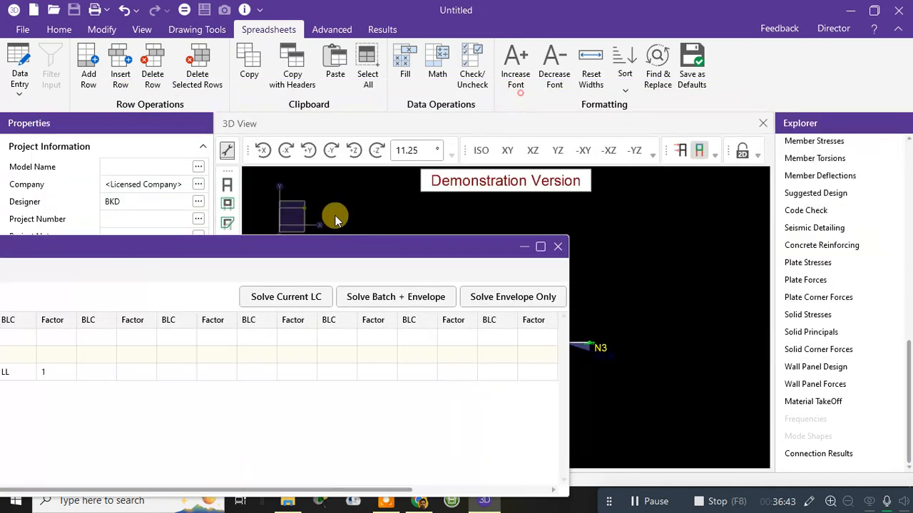
{"action": "left_click", "coordinate": [557, 247]}
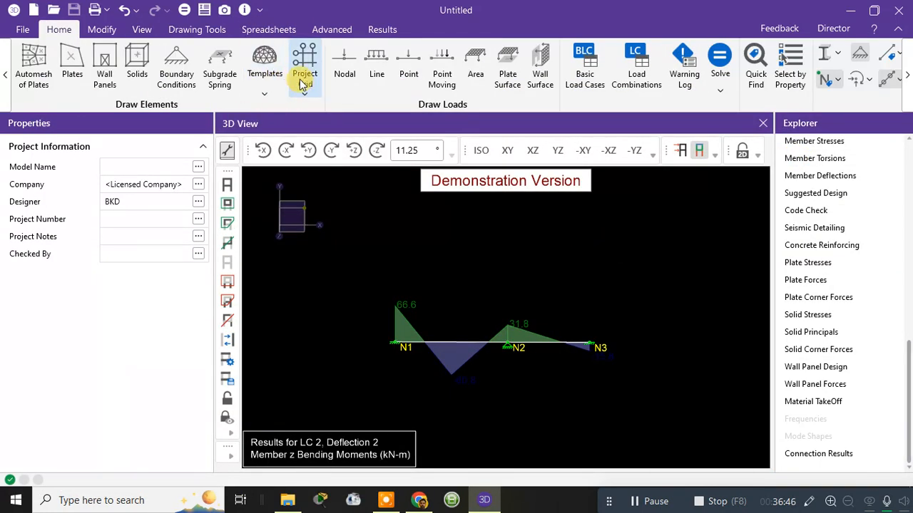
Step: Solve the model for the single load combination LC 3: Deflection 3, clearing the existing results, and dismiss the Warning Log
{"action": "left_click", "coordinate": [184, 10]}
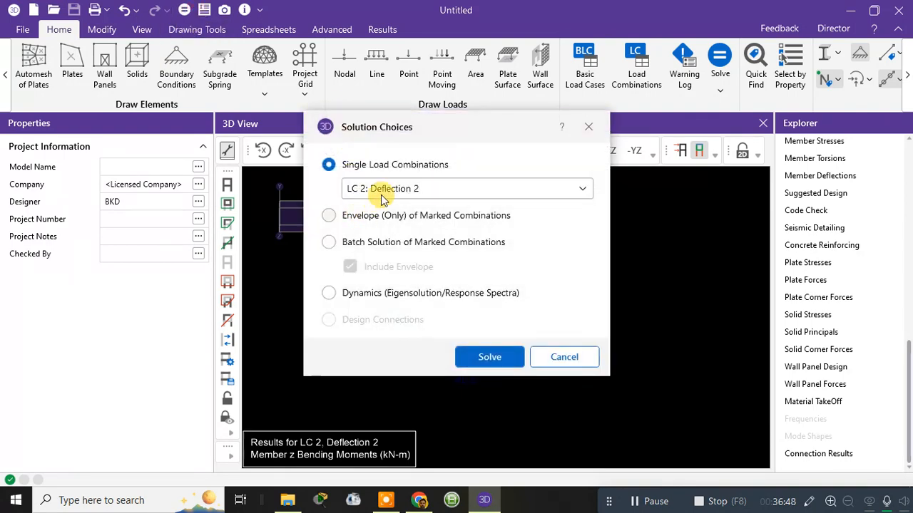
{"action": "left_click", "coordinate": [385, 188]}
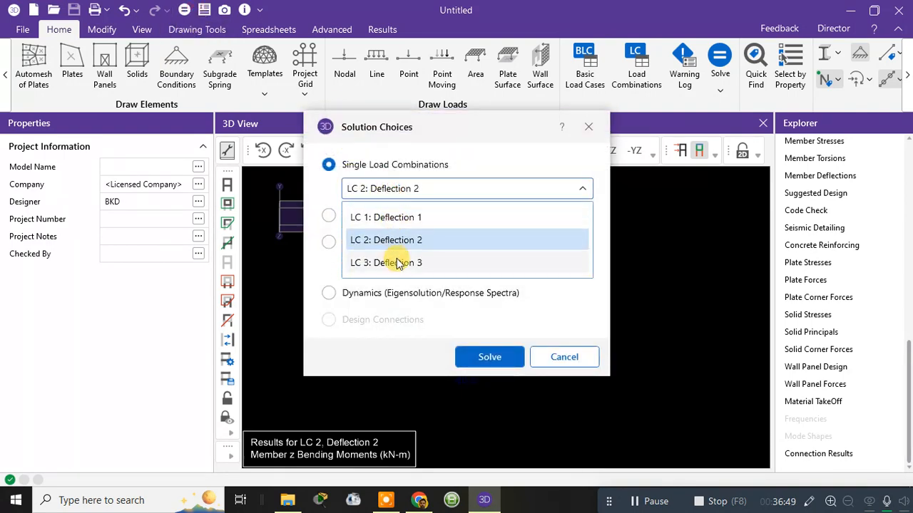
{"action": "left_click", "coordinate": [498, 358]}
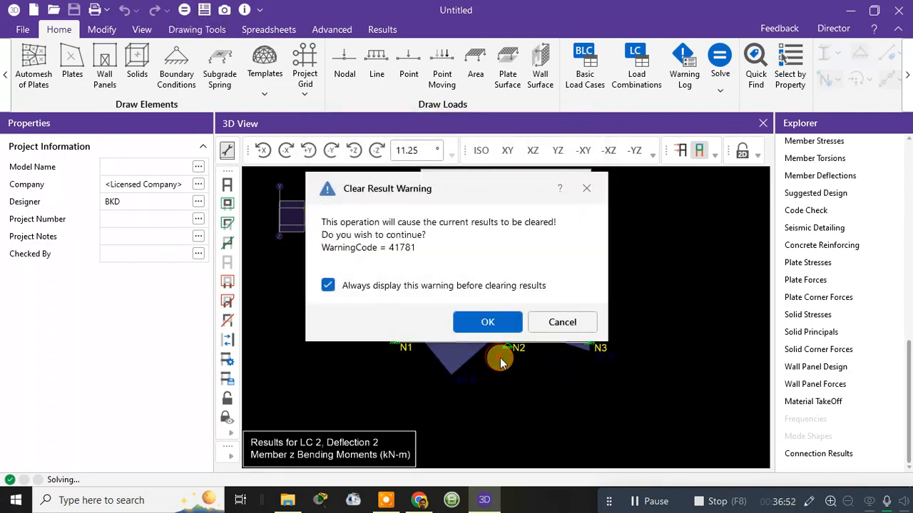
{"action": "left_click", "coordinate": [499, 325]}
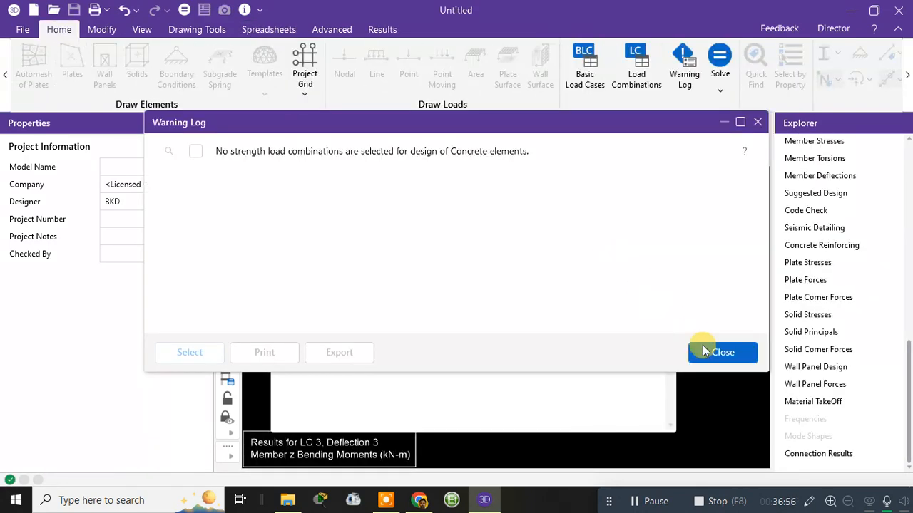
{"action": "left_click", "coordinate": [700, 351]}
Step: Switch the member force diagram on the beam to y Shear for LC 3: Deflection 3
{"action": "left_click", "coordinate": [755, 152]}
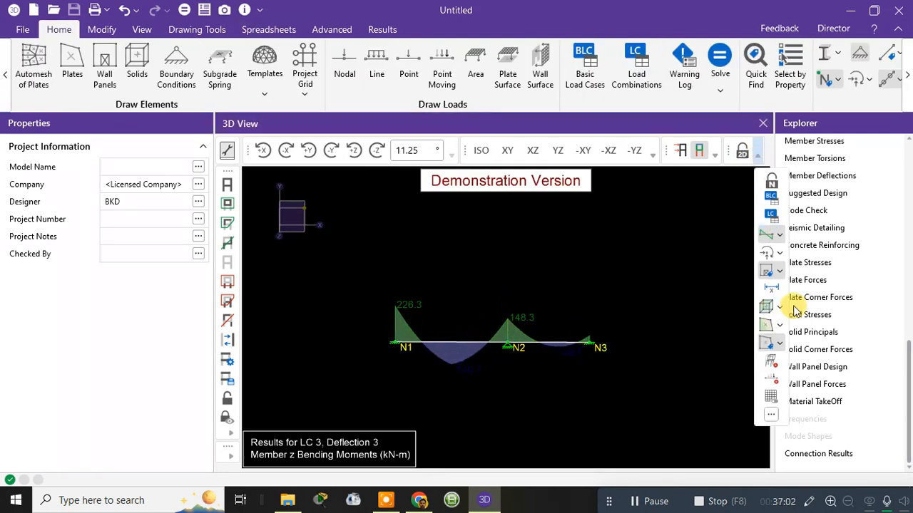
{"action": "left_click", "coordinate": [779, 236]}
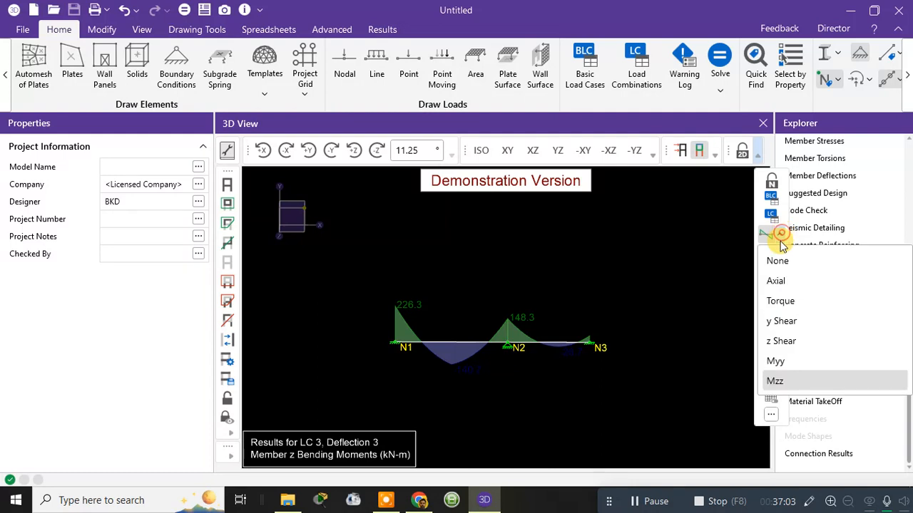
{"action": "left_click", "coordinate": [778, 322]}
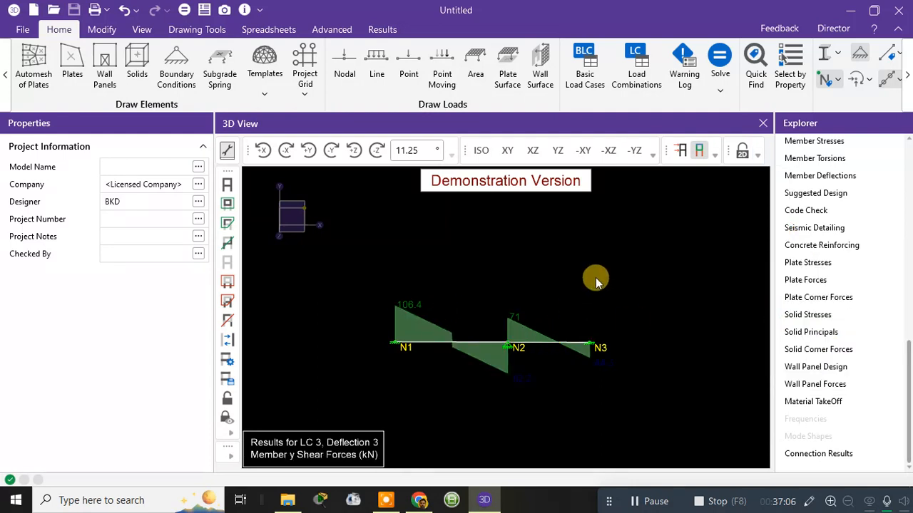